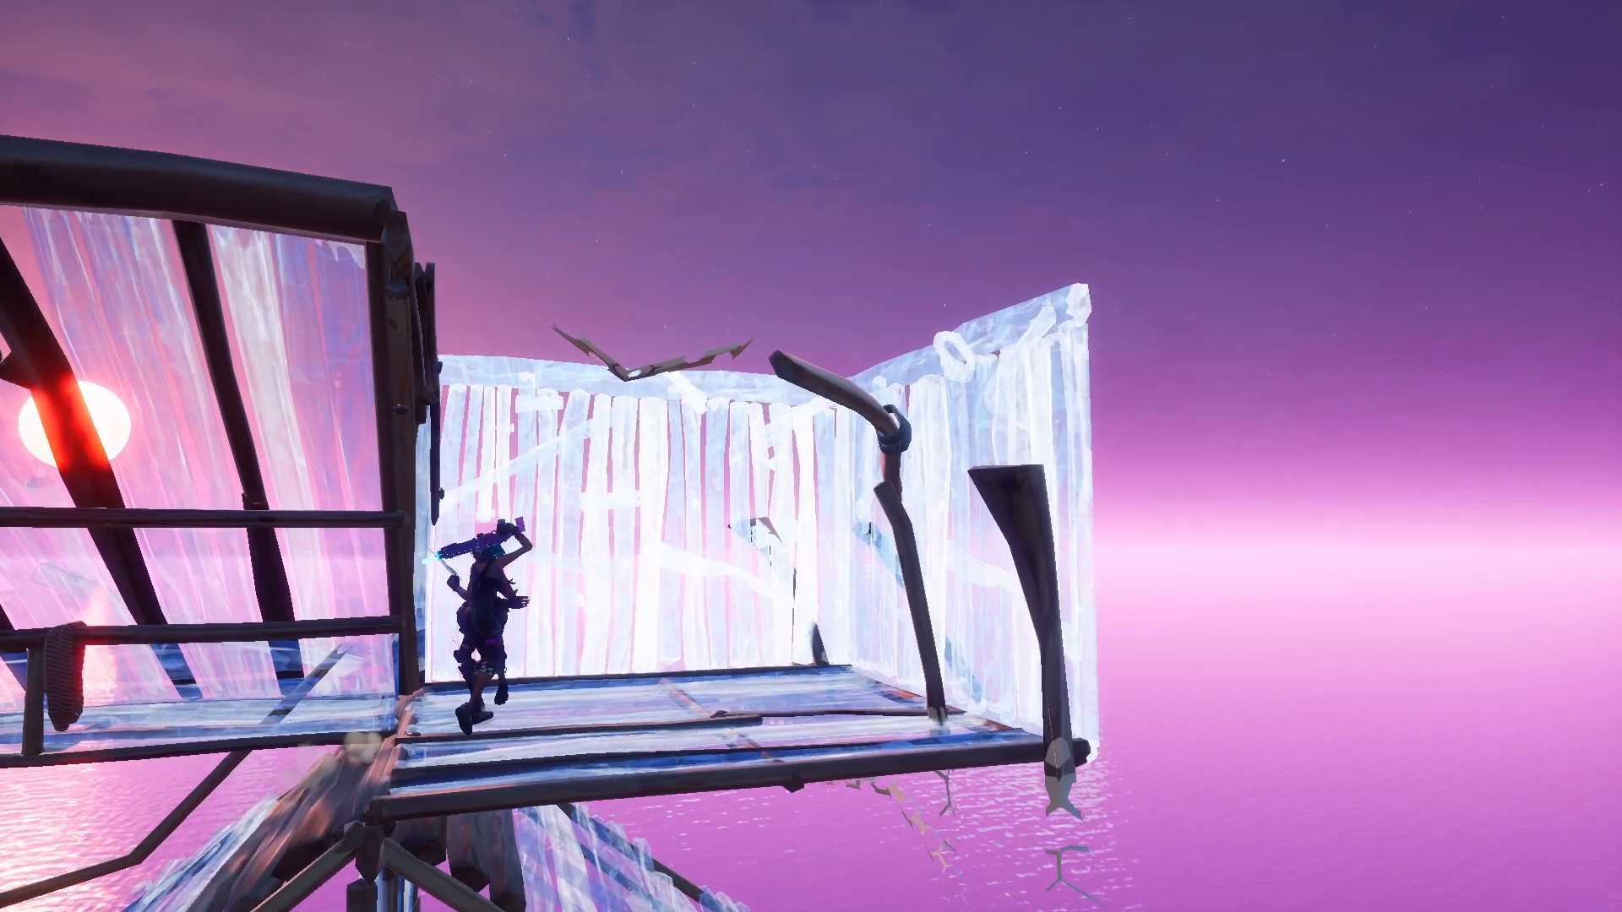
pyautogui.hotkey('alt', 'F10')
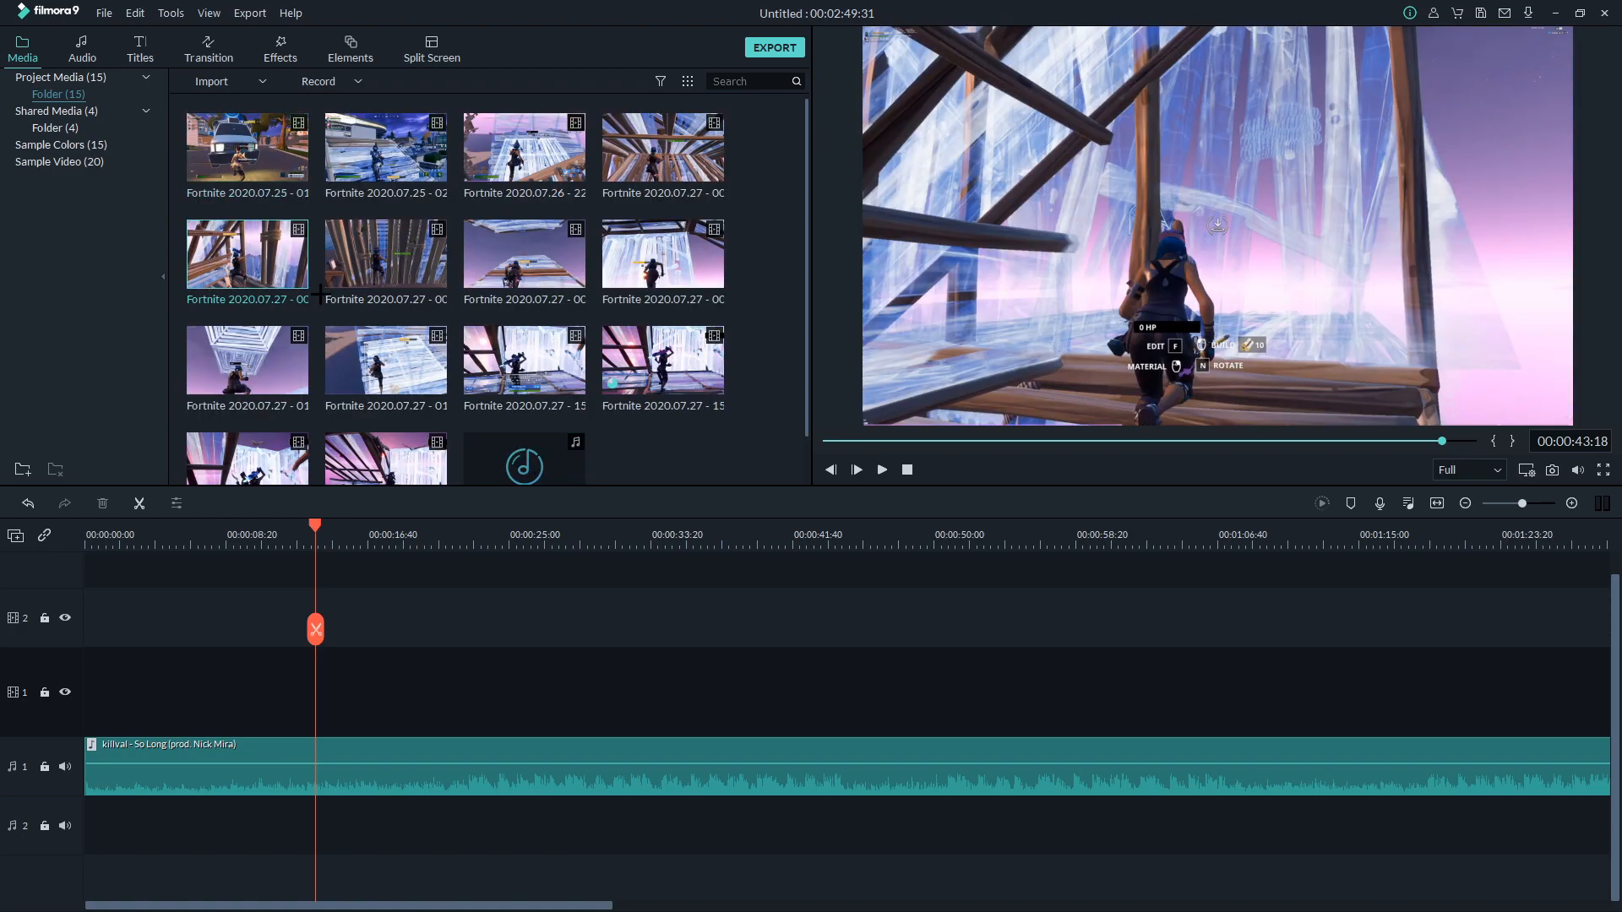
# Place the Fortnite 2020.07.27 - 00.32.57 clip on video track 1 at about 00:00:07:30 and extend its start to include earlier footage.
pyautogui.moveTo(625, 619); pyautogui.dragTo(212, 686)
pyautogui.moveTo(372, 718); pyautogui.dragTo(857, 817)
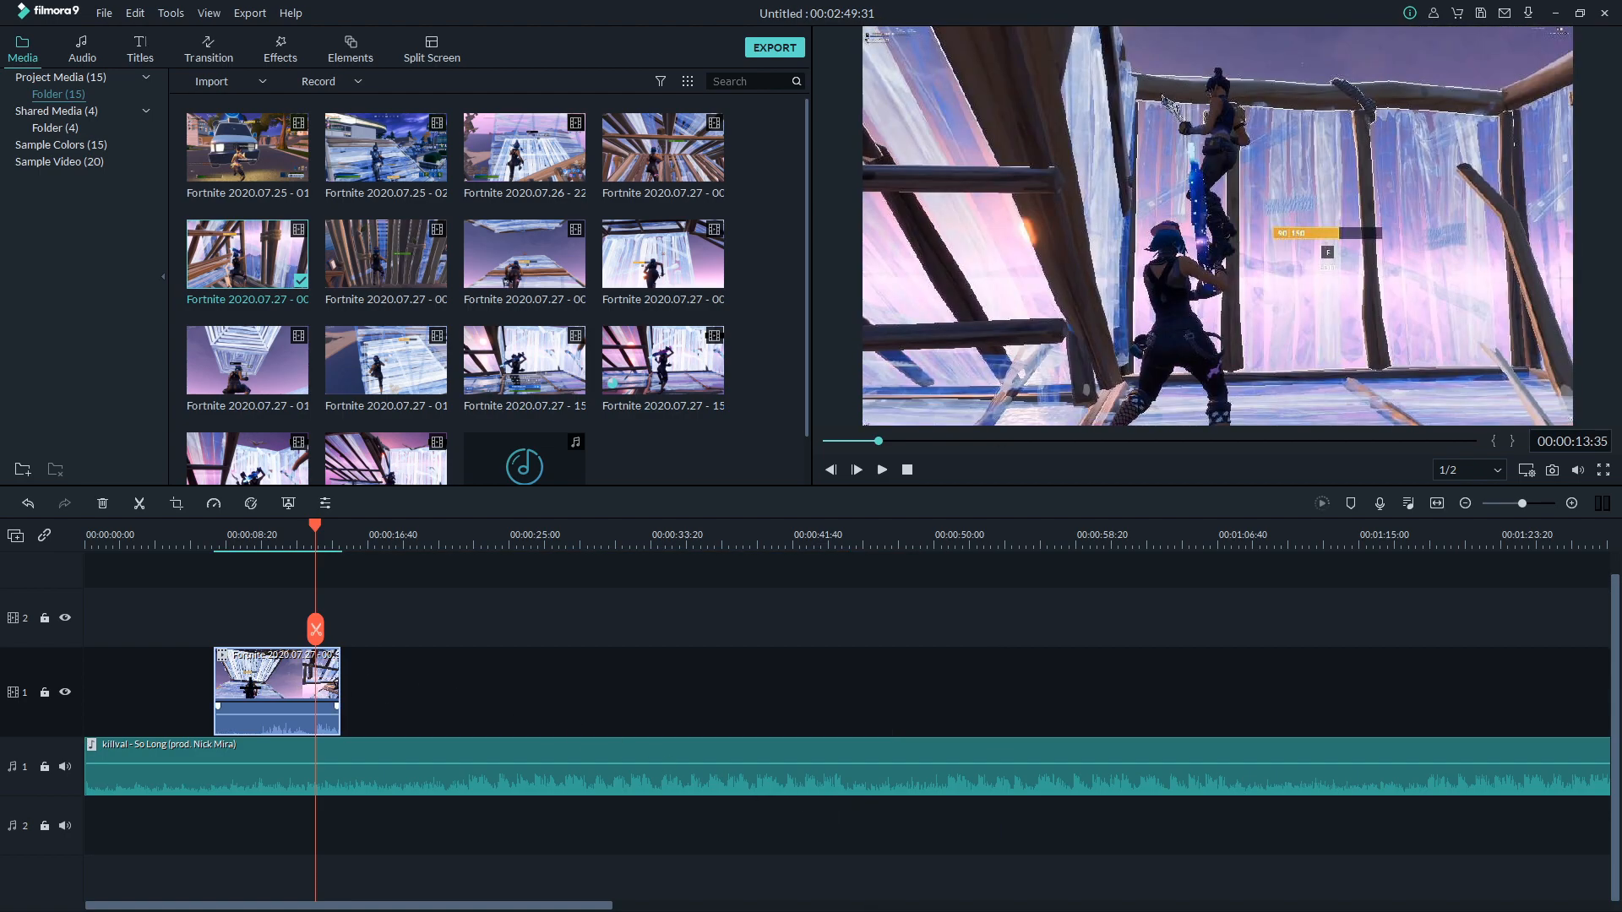
pyautogui.moveTo(216, 684); pyautogui.dragTo(190, 684)
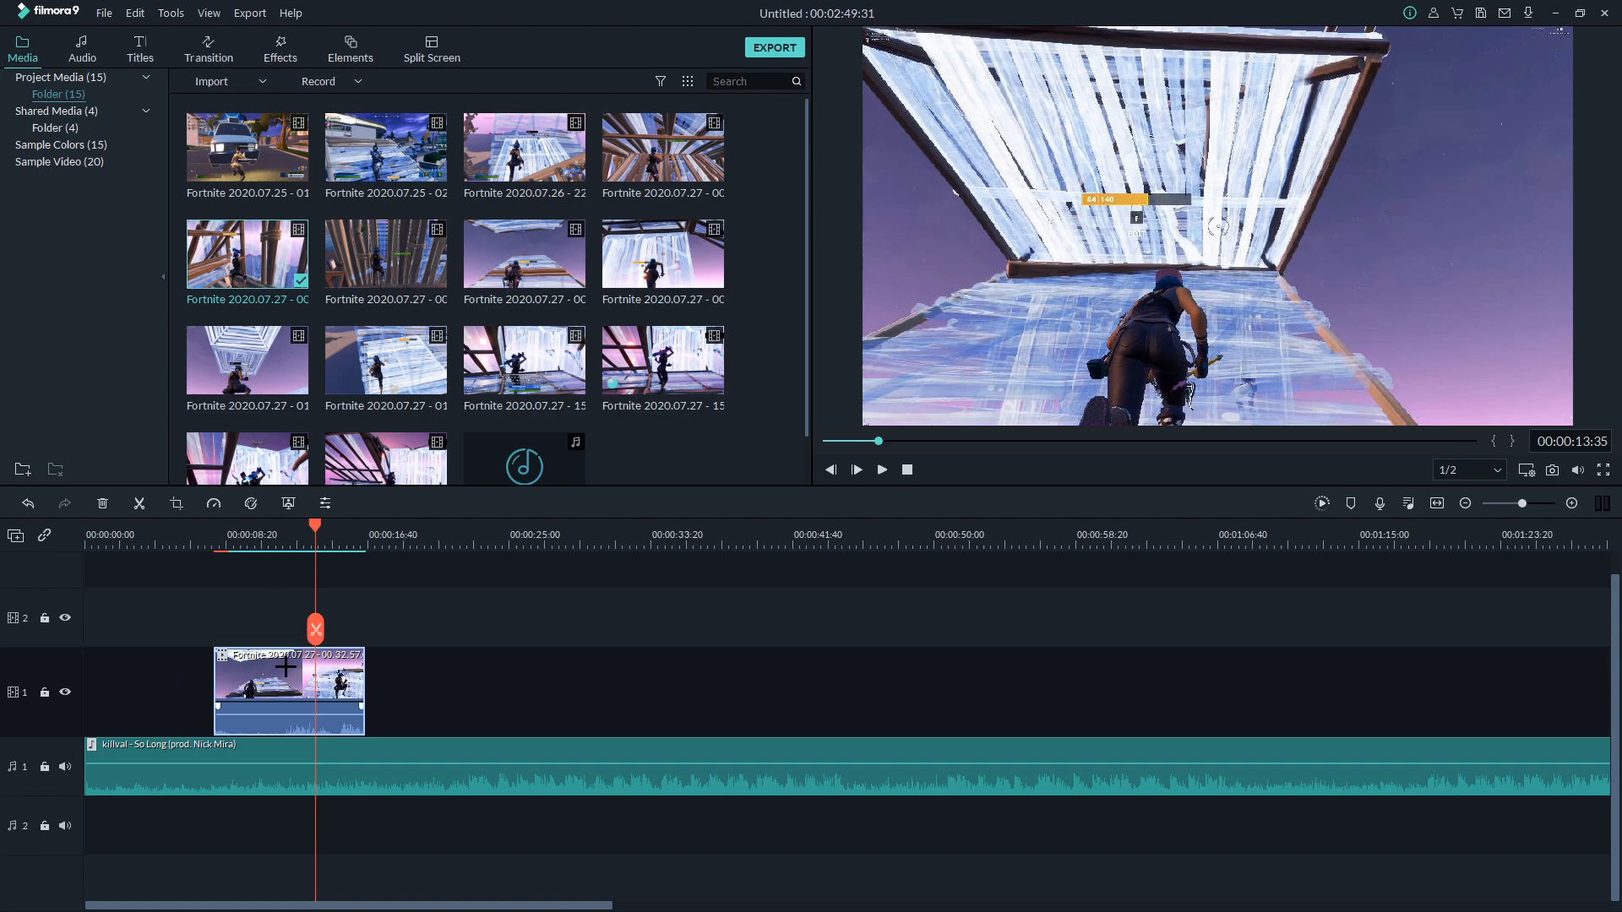
# Play the clip and step frame by frame to the moment the final shot hits, at 00:00:15:15.
pyautogui.press('space')
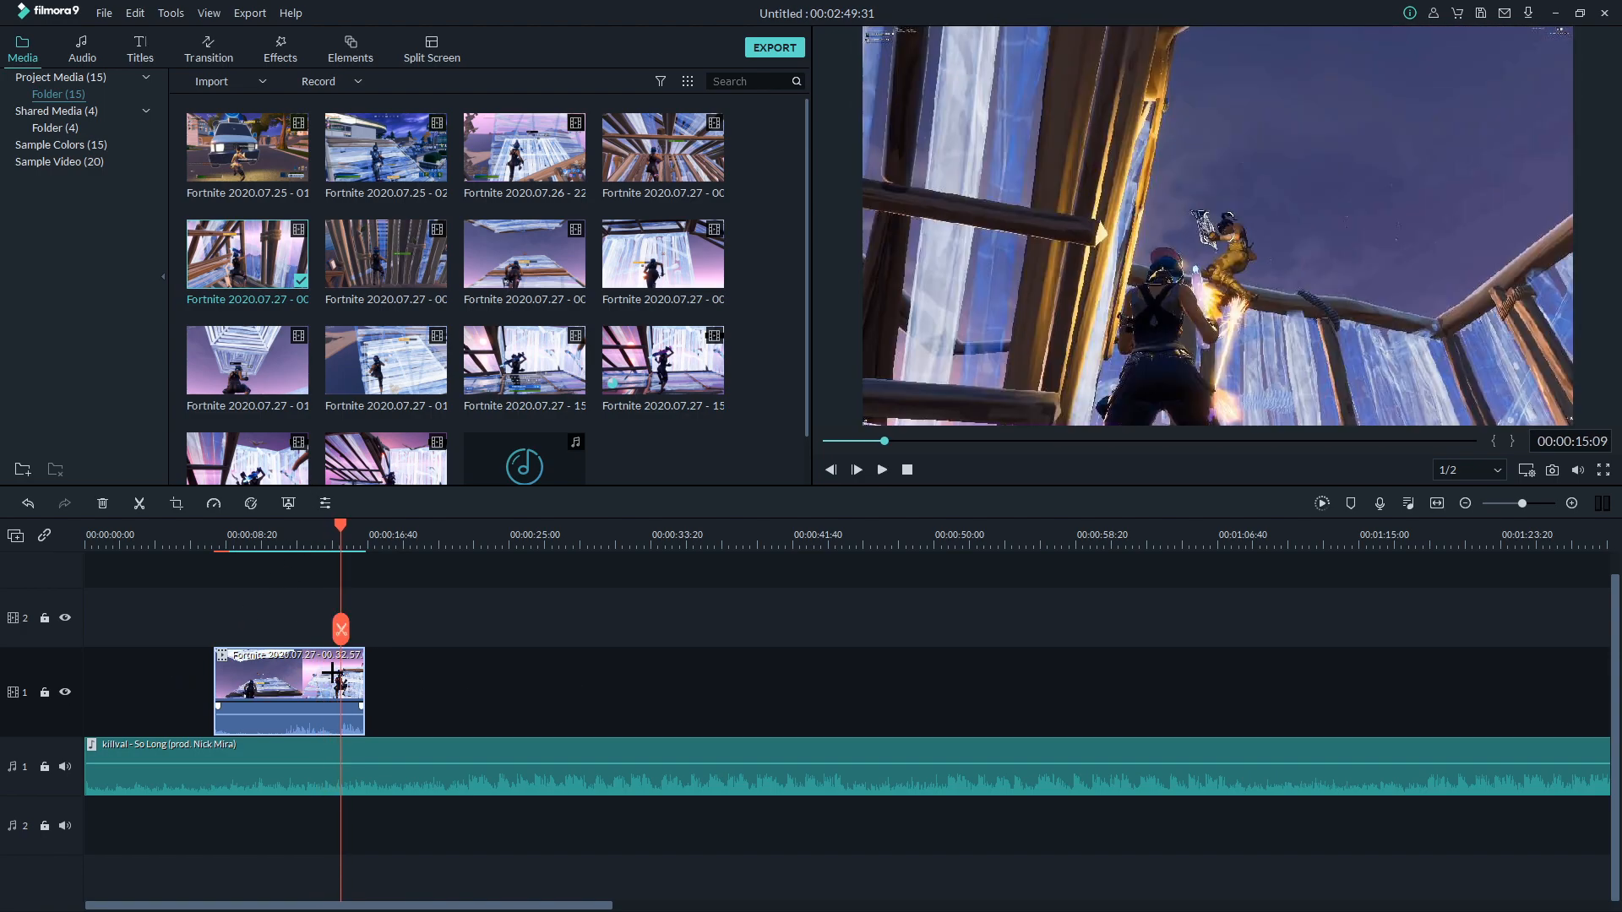
pyautogui.hotkey('ctrl', '=')
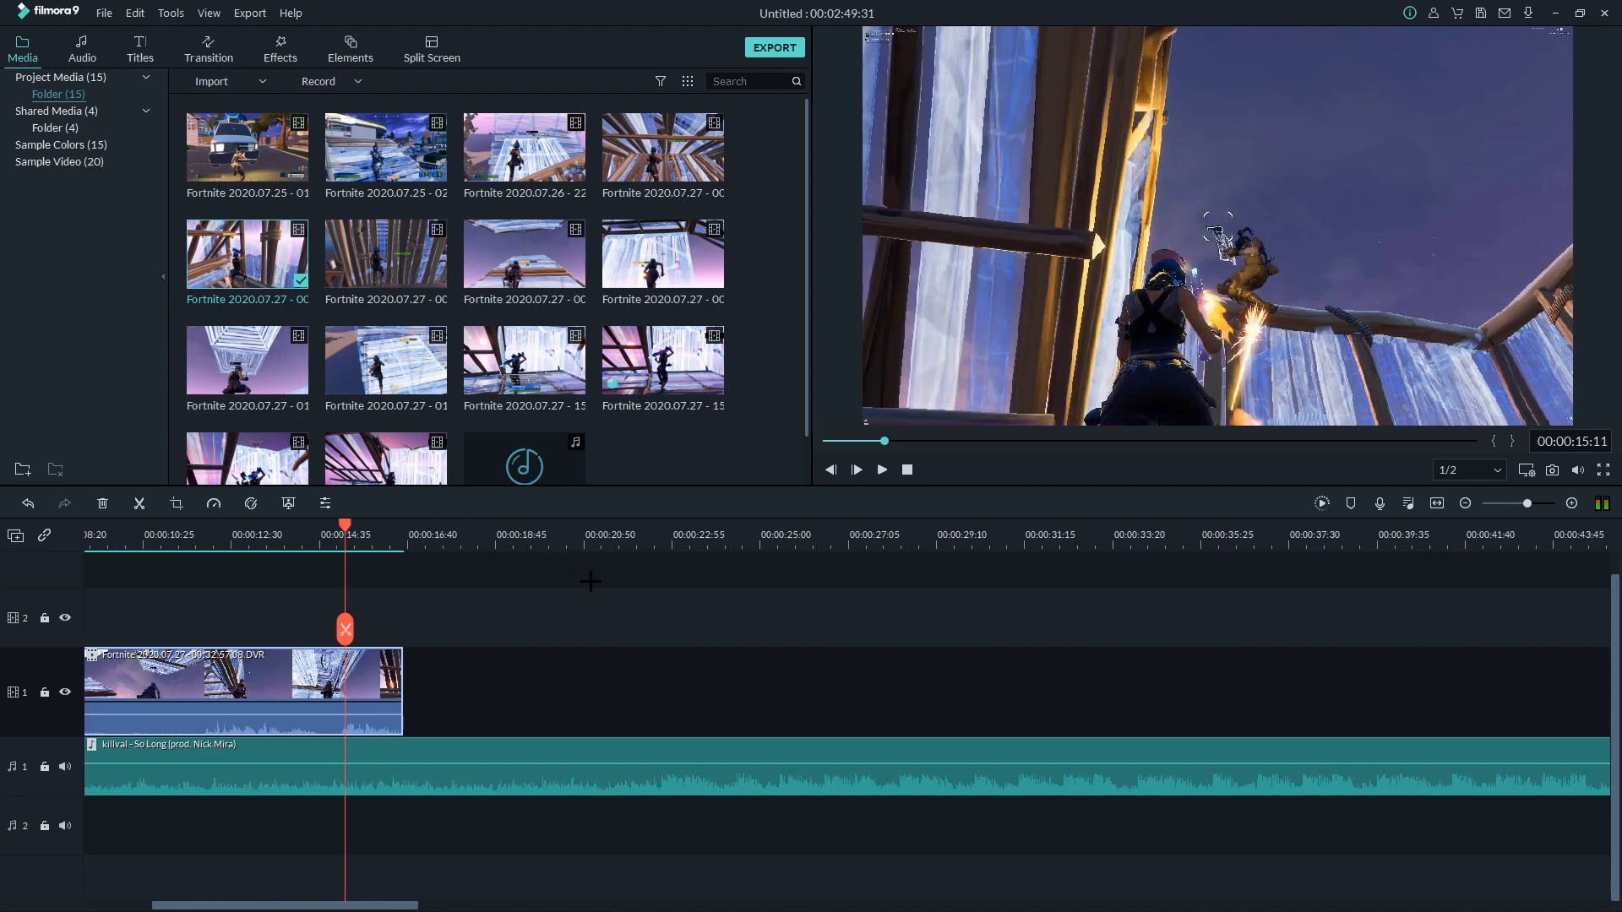
pyautogui.press('Right')
pyautogui.press('Right')
pyautogui.press('Right')
pyautogui.press('Right')
pyautogui.press('Left')
pyautogui.press('Left')
pyautogui.press('Left')
pyautogui.press('Left')
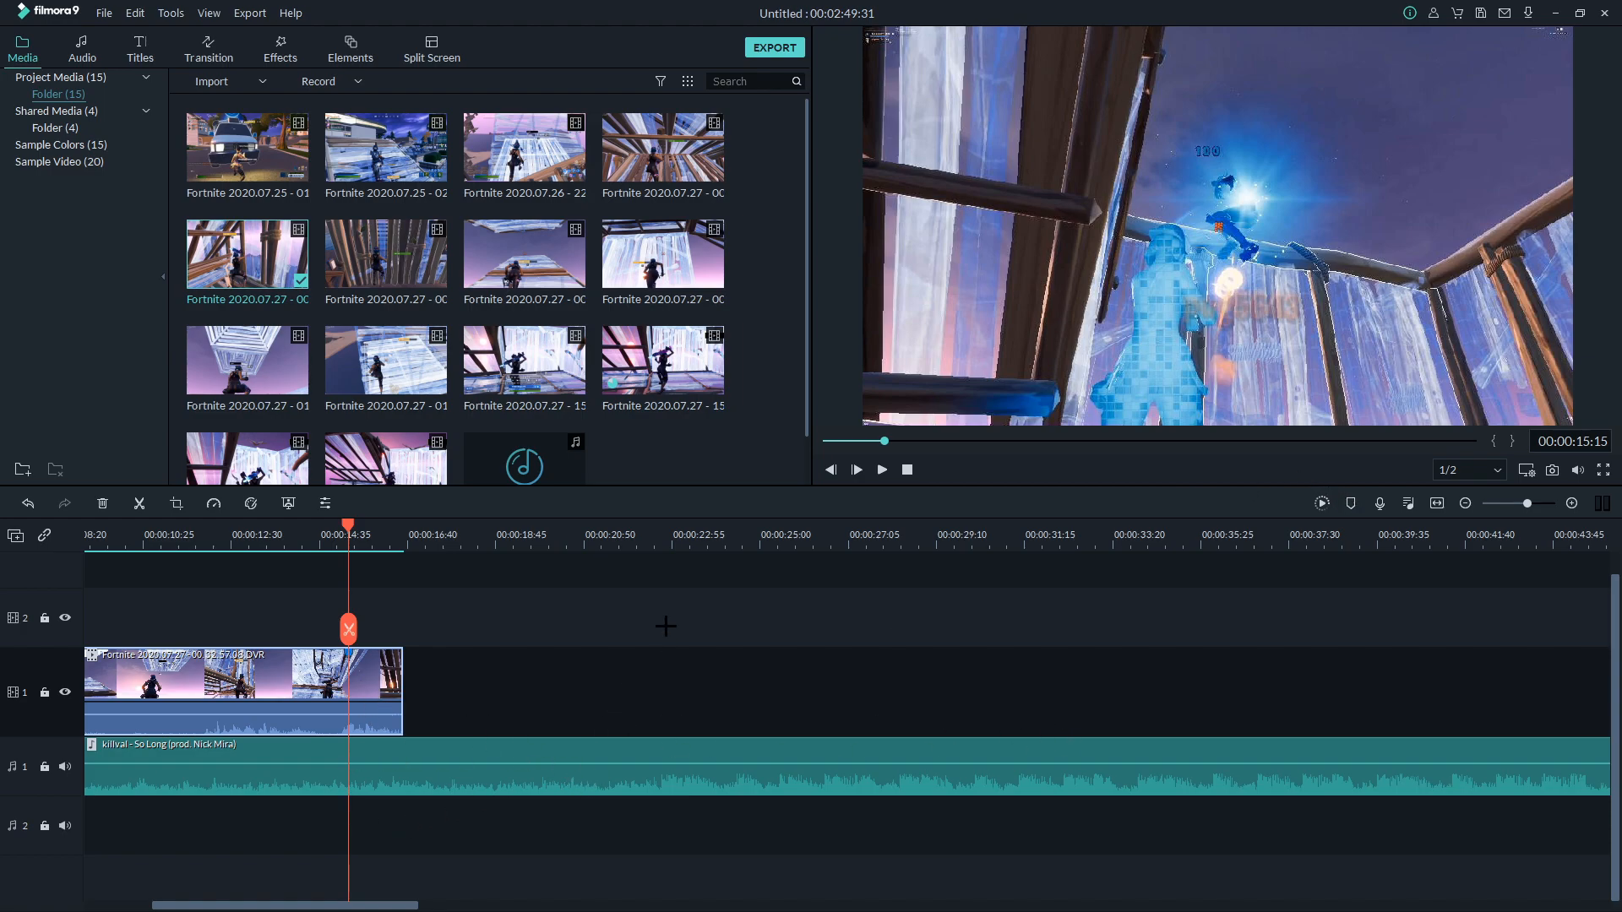
# Find the music's beat drop at 00:00:22:40 and mark it on both the timeline and the audio clip.
pyautogui.moveTo(635, 533); pyautogui.dragTo(671, 534)
pyautogui.scroll(5, 1132, 580)
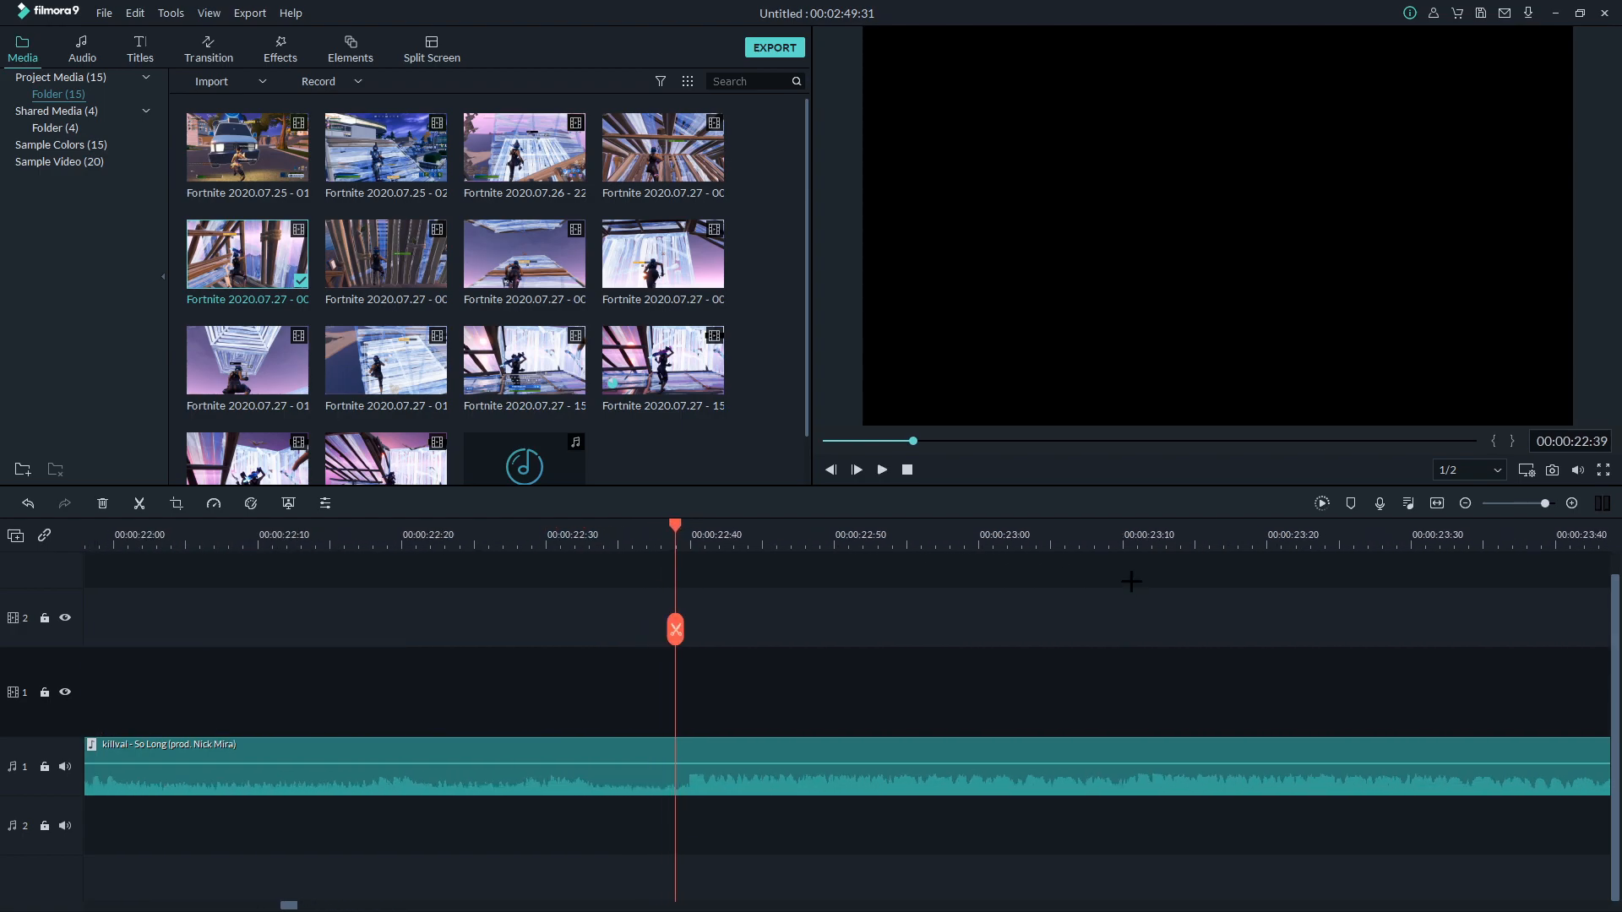
pyautogui.press('space')
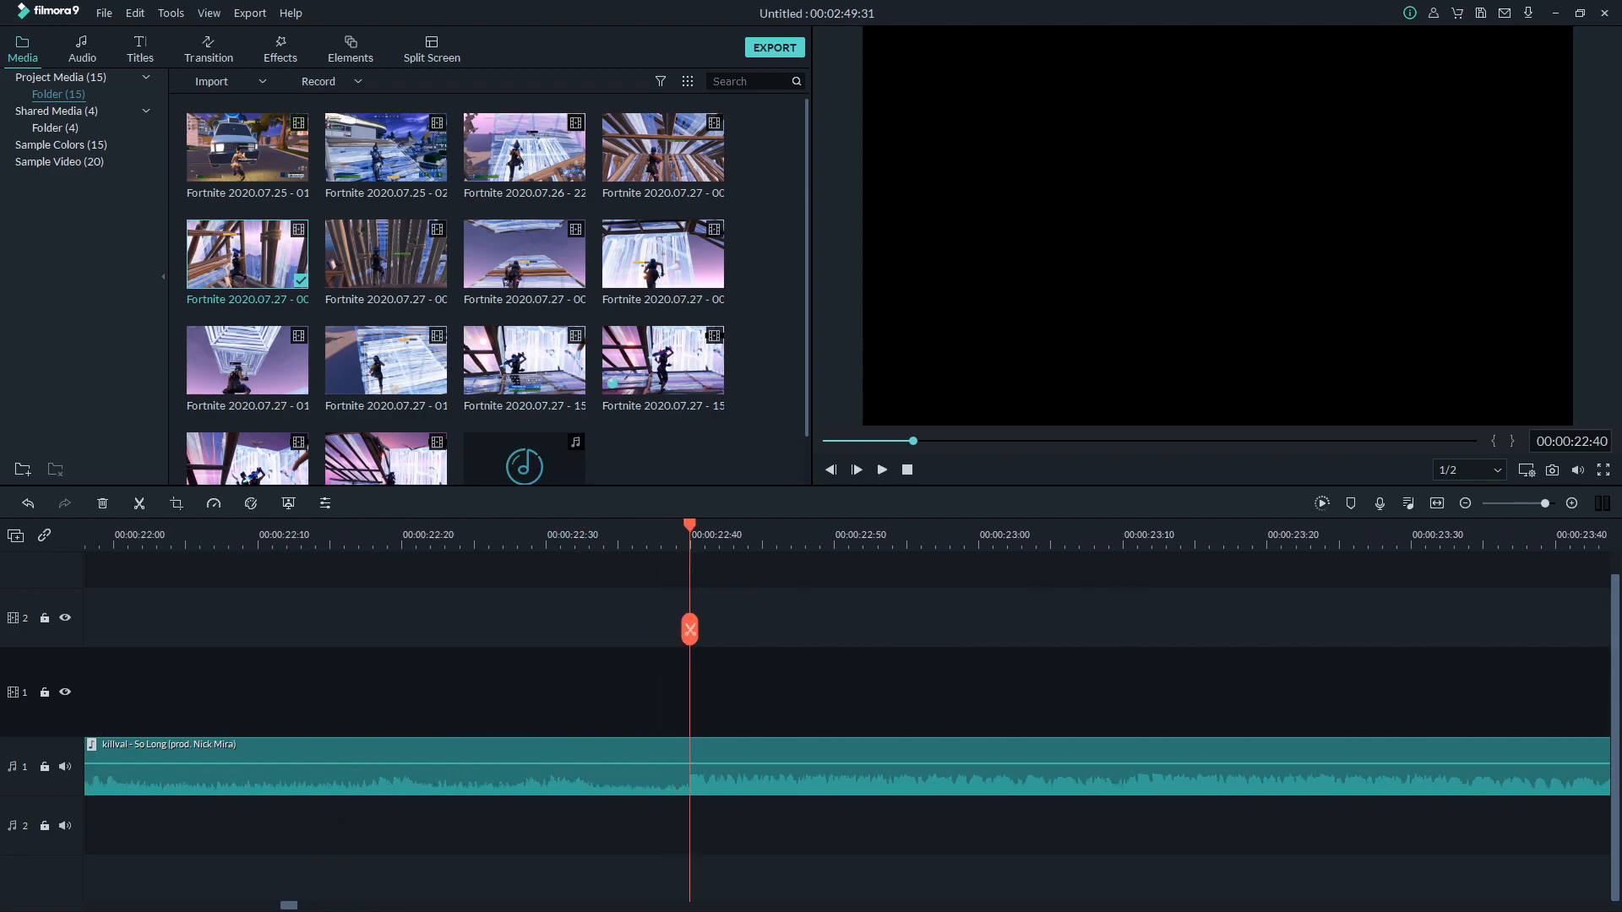
pyautogui.click(1352, 503)
pyautogui.click(765, 782)
pyautogui.click(1350, 503)
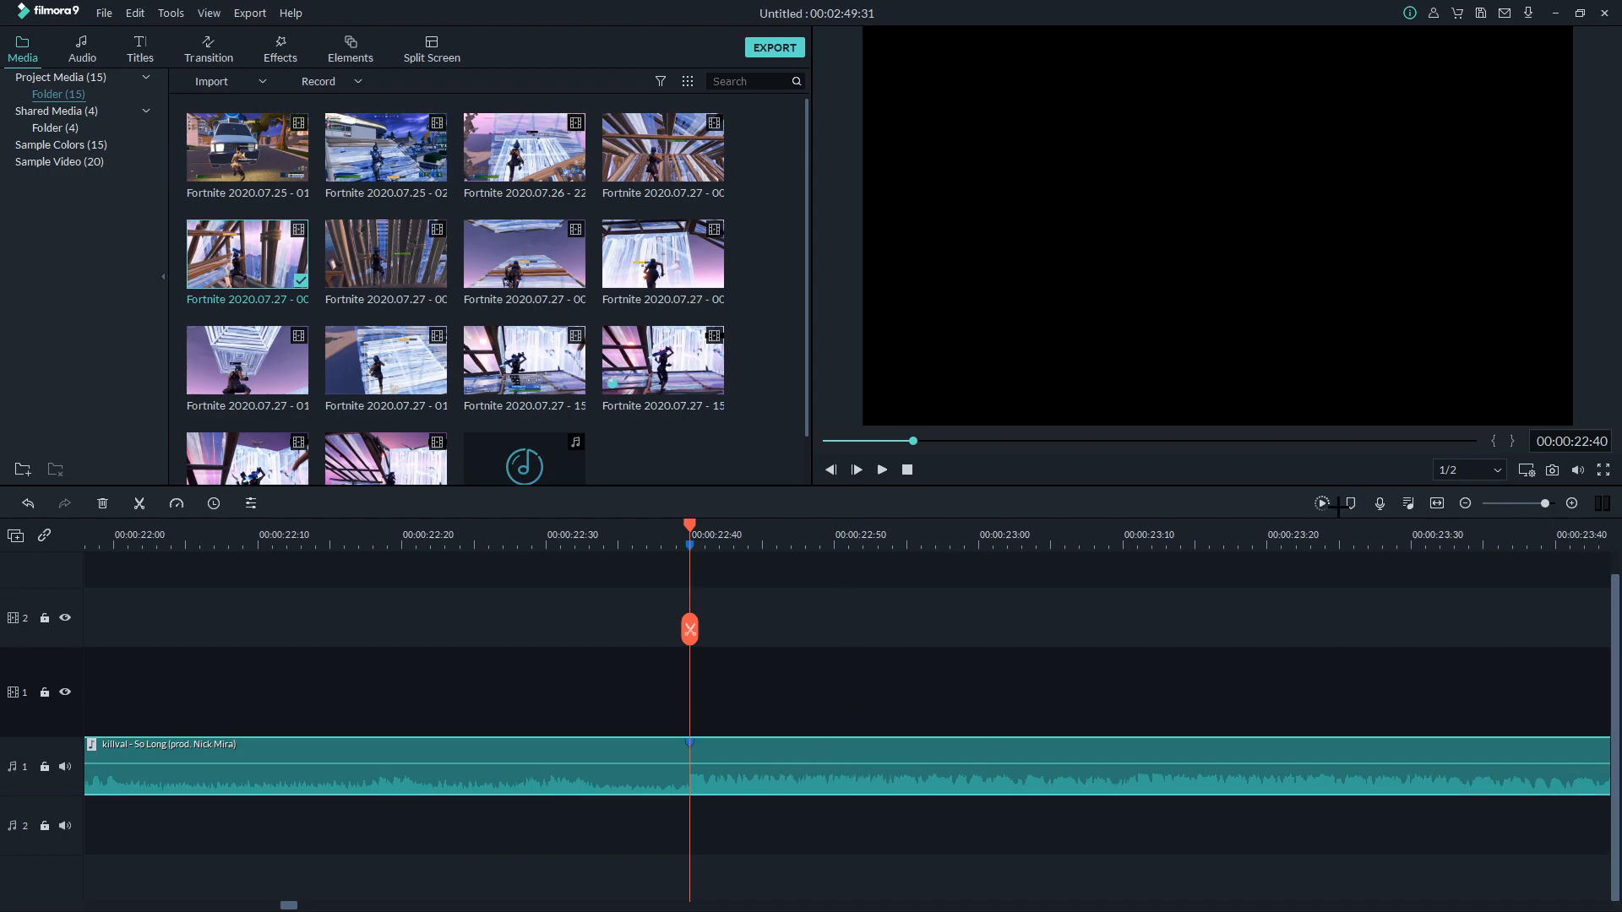
# Move the gameplay clip along video track 1 so its final-shot frame lines up with the beat marker at 00:00:22:40.
pyautogui.moveTo(1051, 539); pyautogui.dragTo(545, 604)
pyautogui.moveTo(330, 682); pyautogui.dragTo(700, 701)
pyautogui.moveTo(758, 530); pyautogui.dragTo(1046, 593)
pyautogui.moveTo(883, 678); pyautogui.dragTo(813, 686)
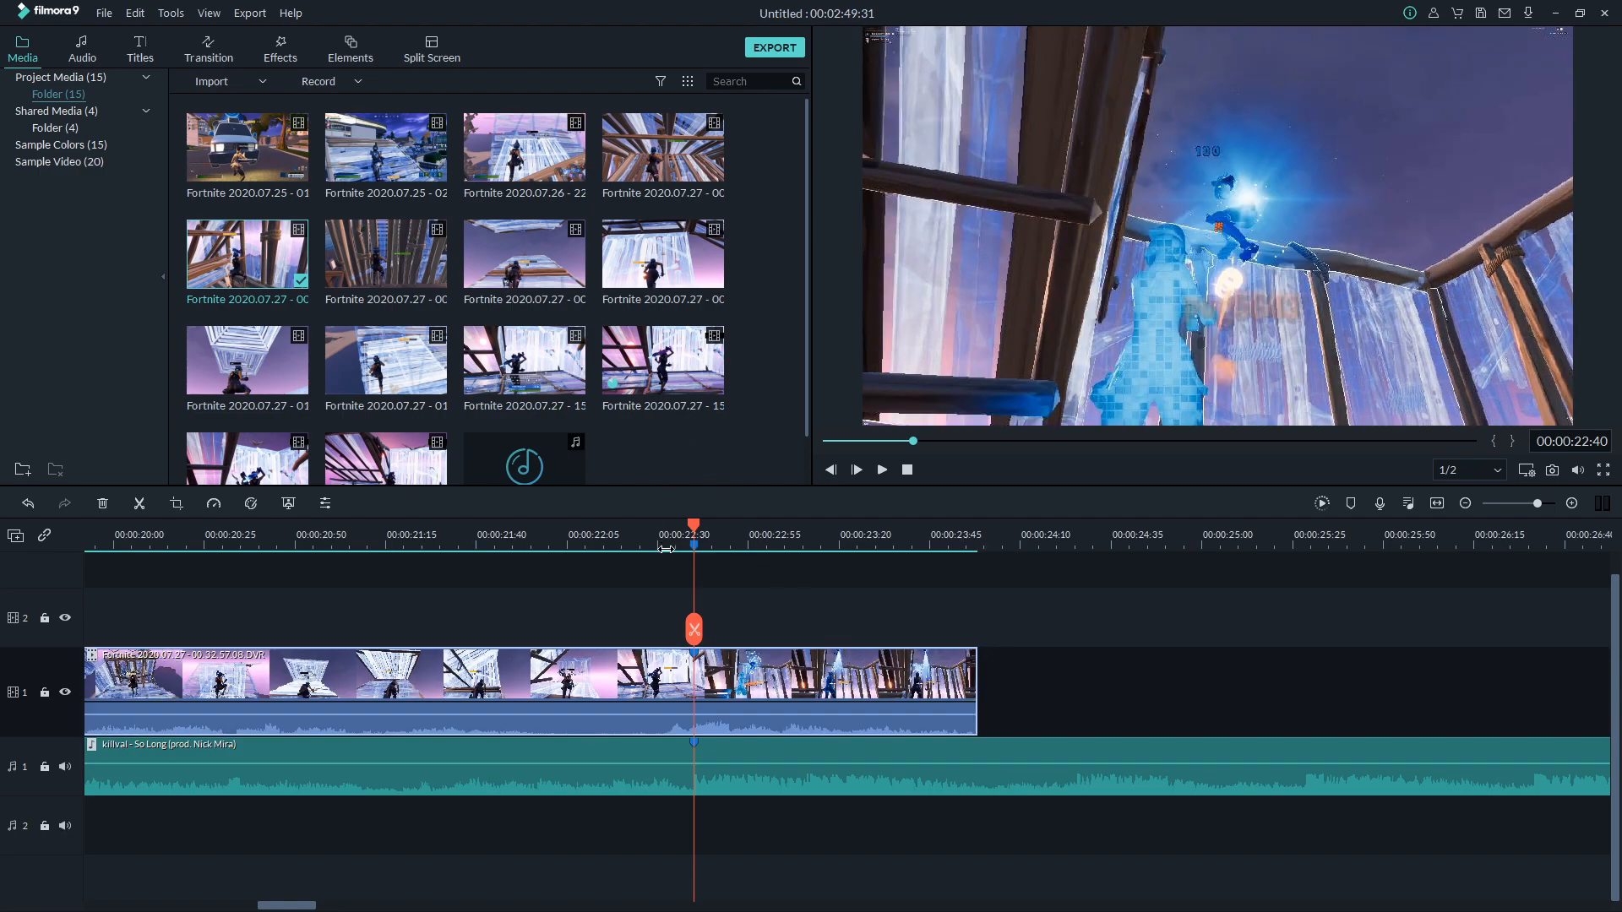
# Play the section around the beat marker to check how the final shot syncs with the music.
pyautogui.click(591, 541)
pyautogui.press('space')
pyautogui.press('space')
pyautogui.press('space')
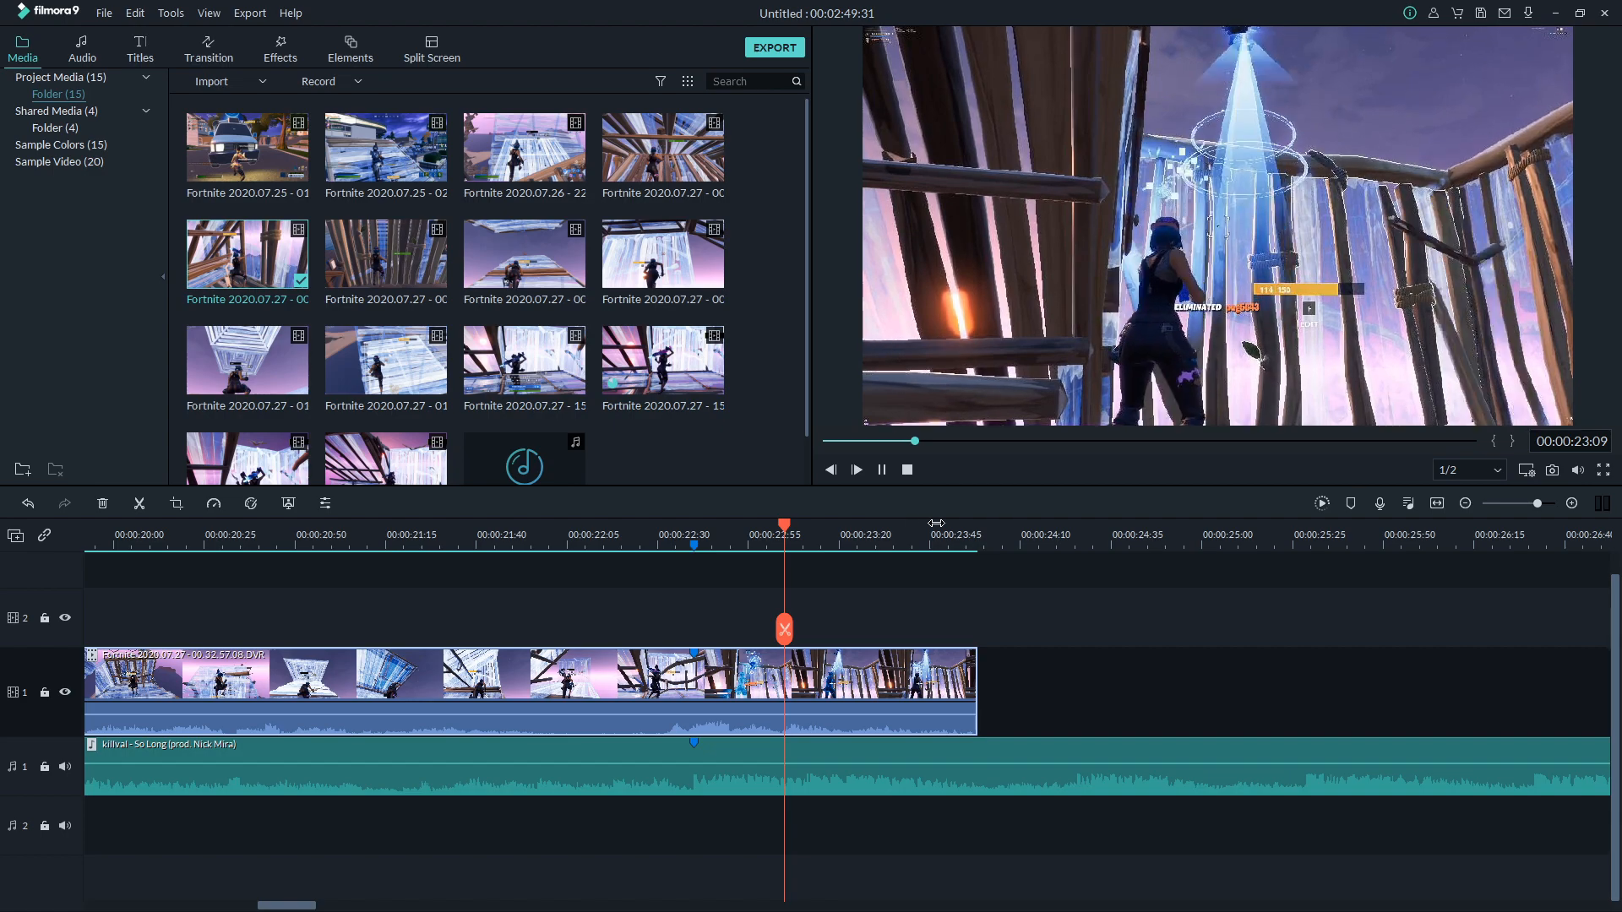
pyautogui.scroll(-3, 1099, 623)
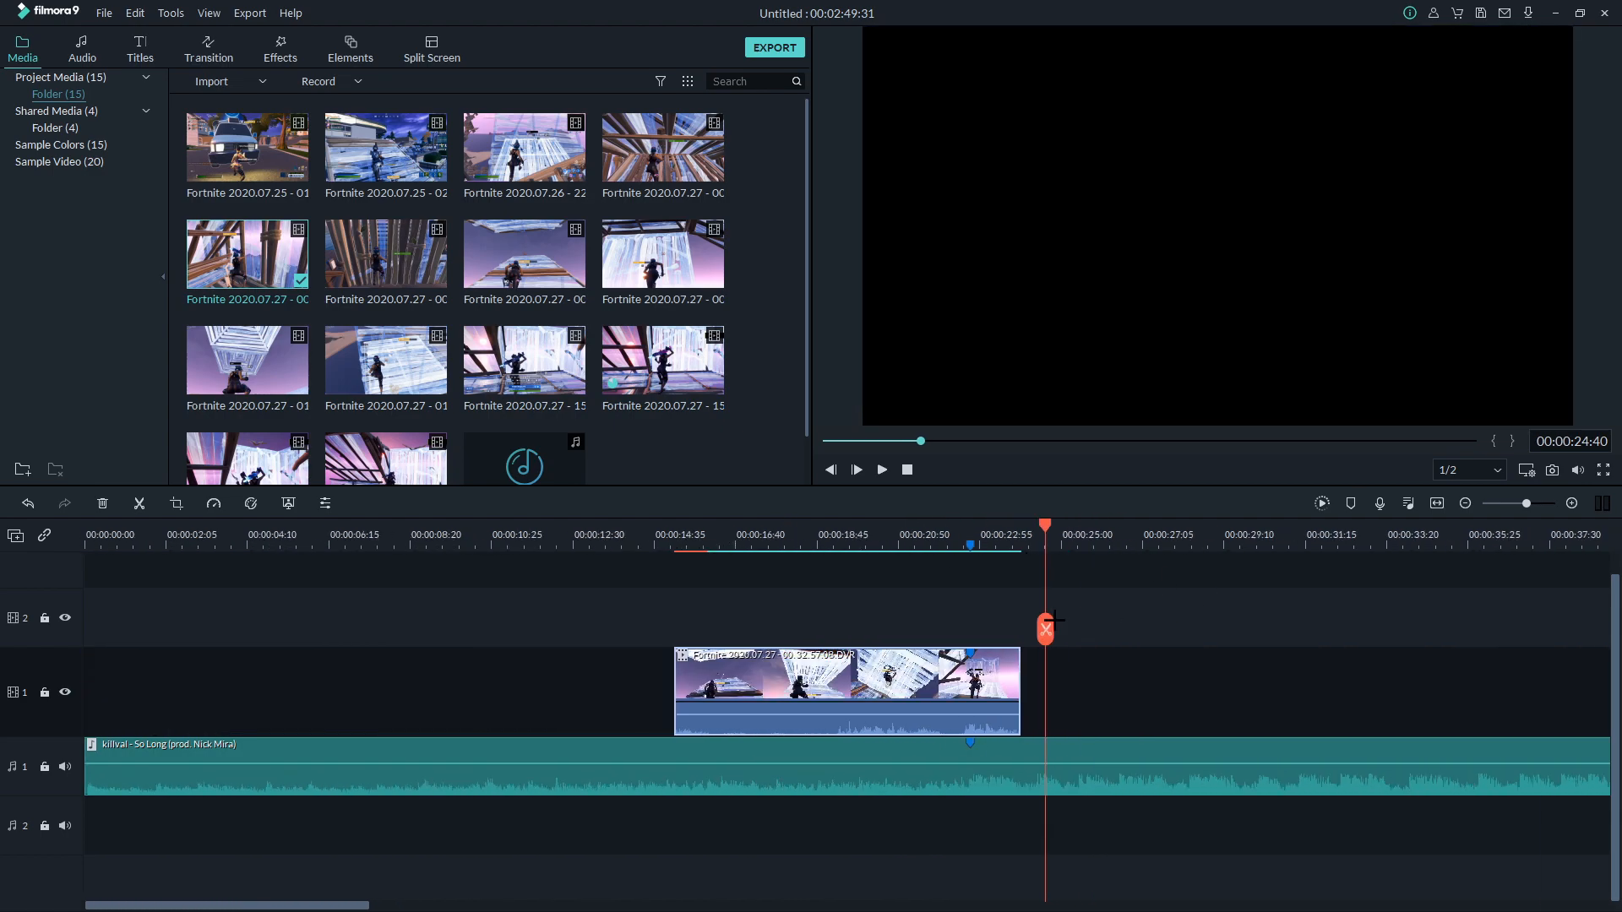
# Split the gameplay clip at 00:00:22:14, just before the final shot, and move the earlier part back to about 00:00:04:30.
pyautogui.click(808, 539)
pyautogui.press('space')
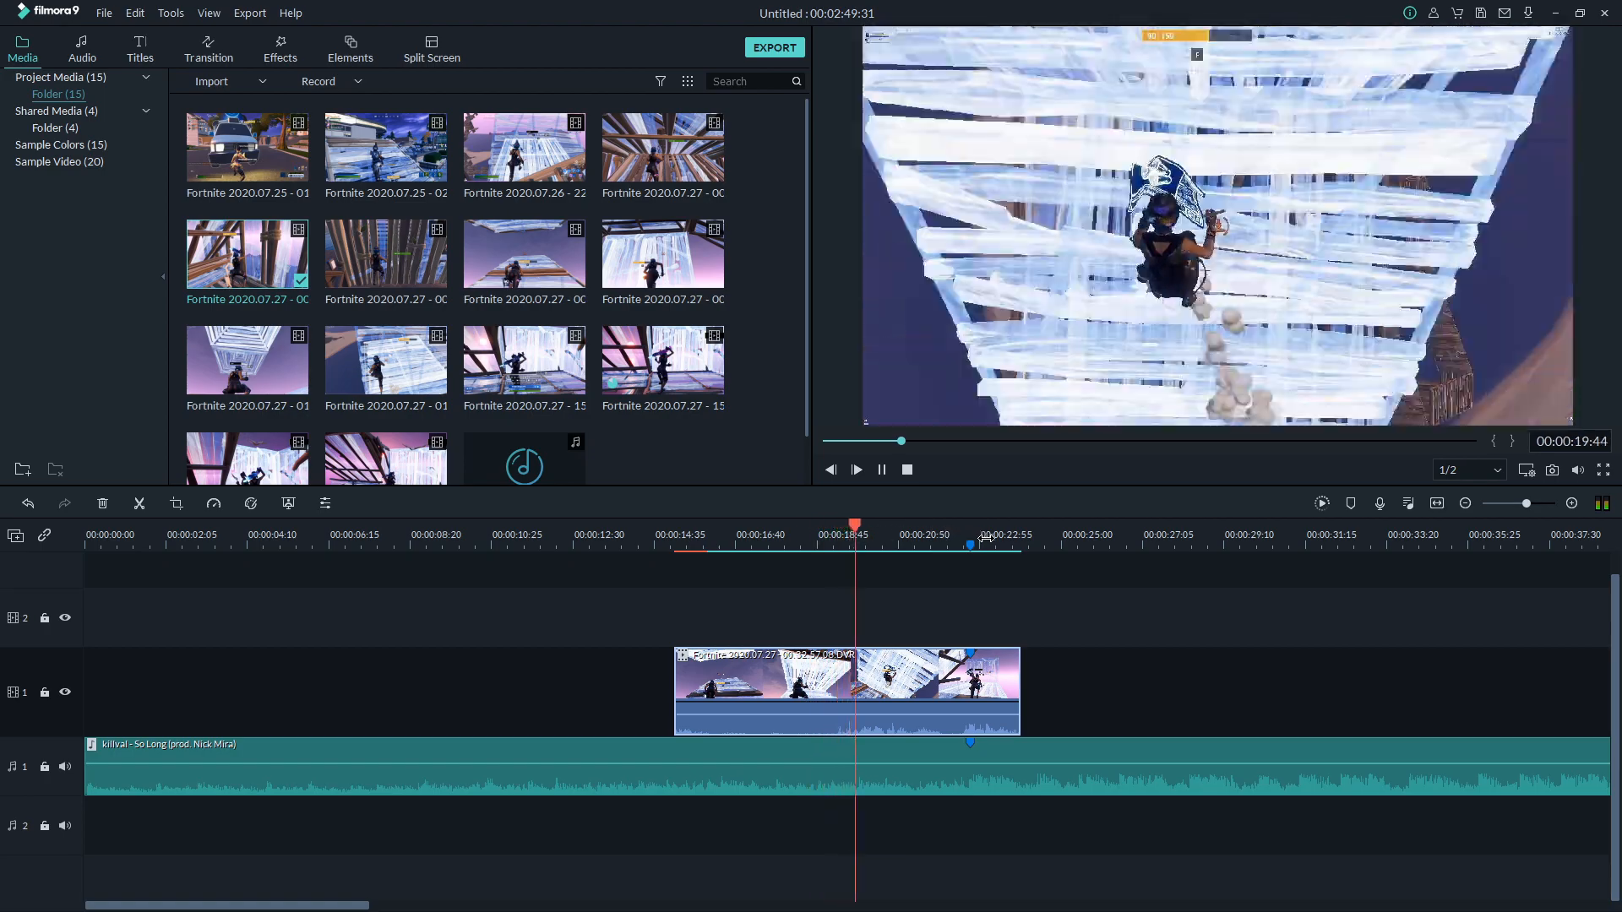
pyautogui.press('space')
pyautogui.click(933, 536)
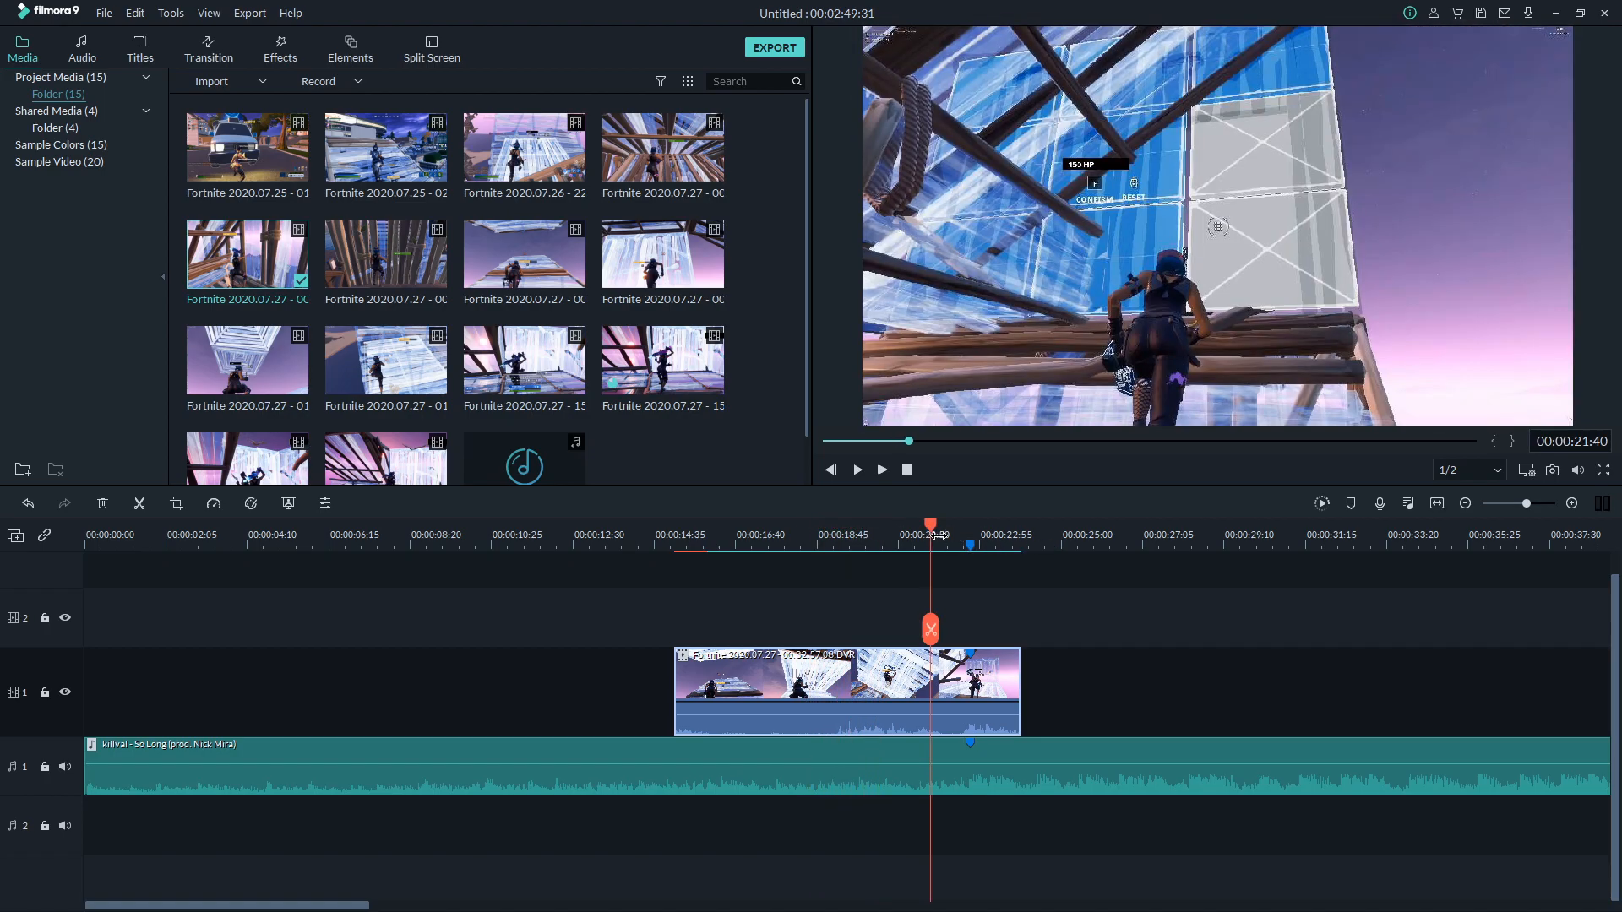
pyautogui.press('space')
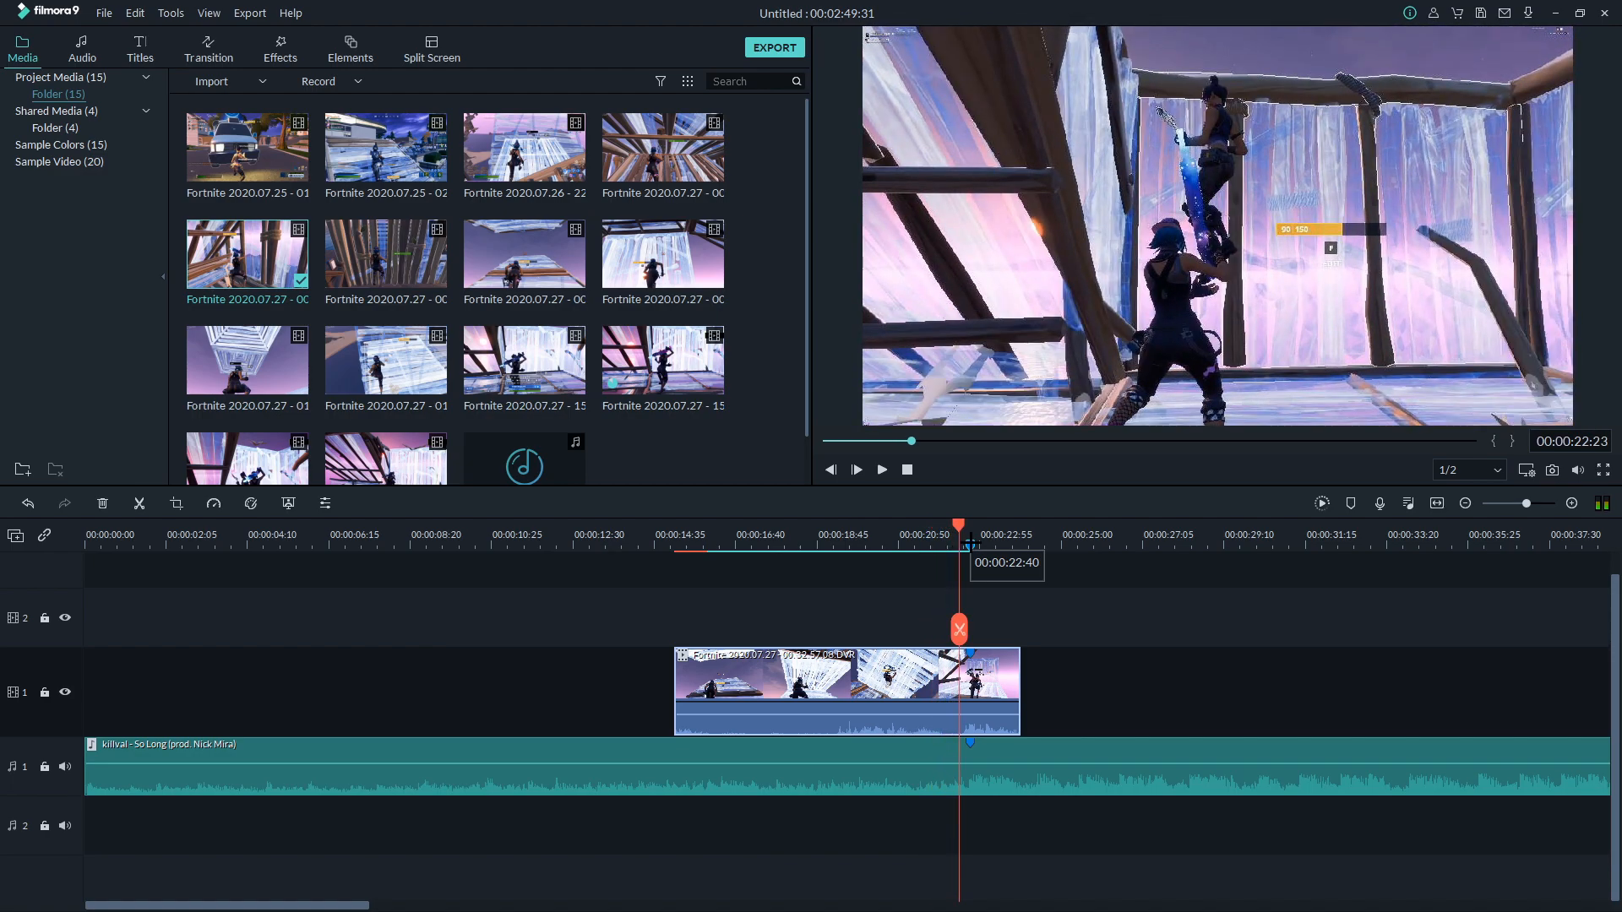
pyautogui.press('space')
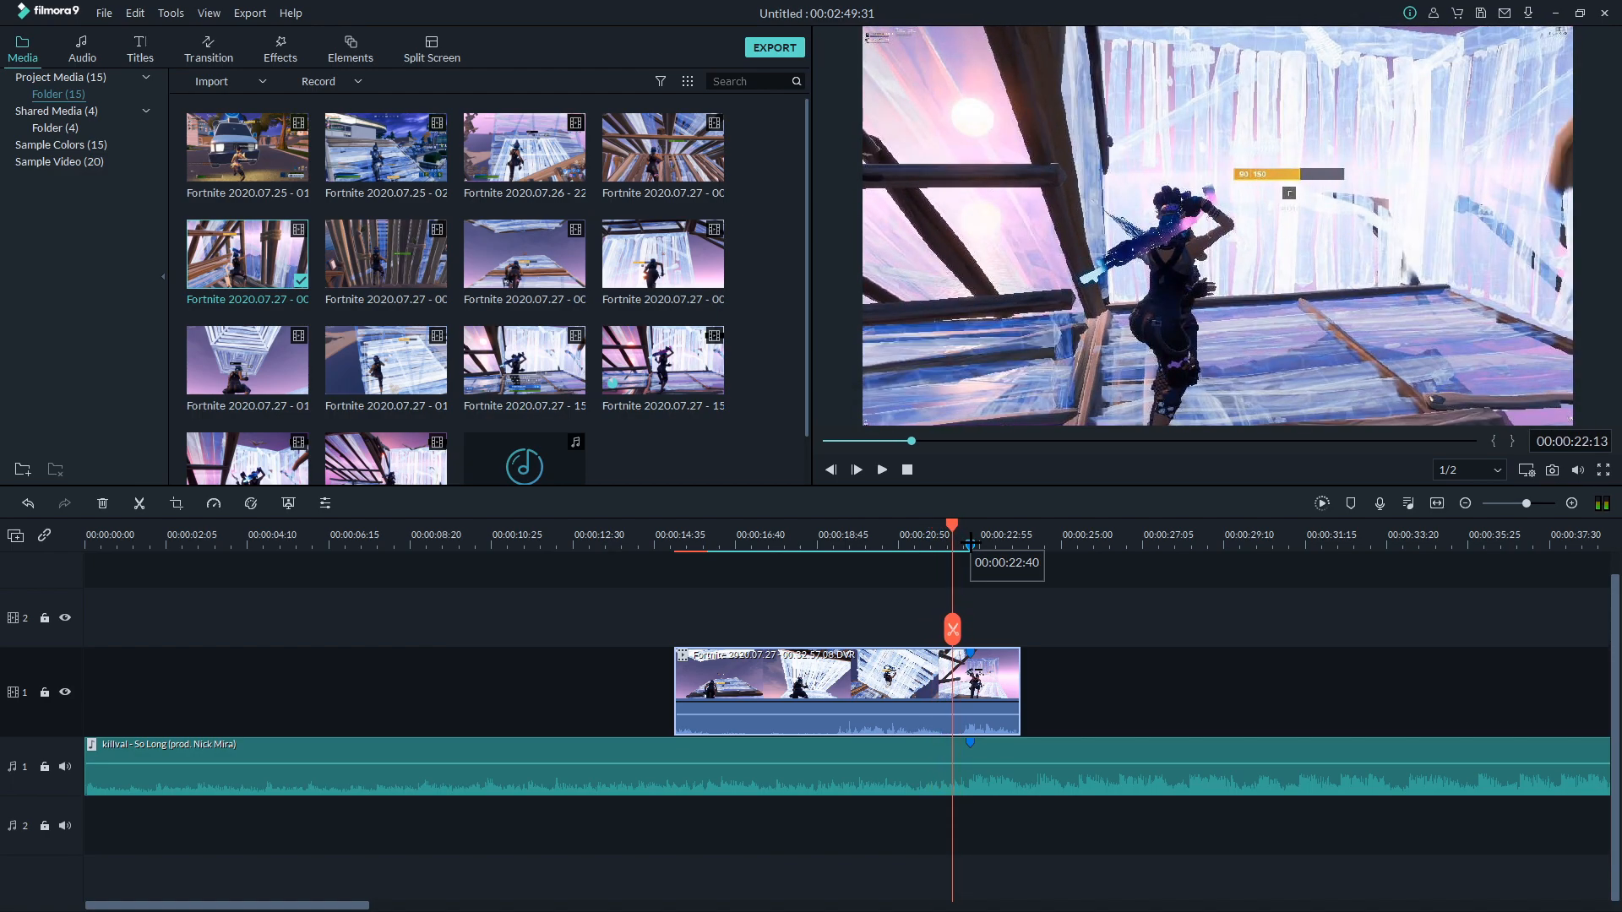
pyautogui.press('Right')
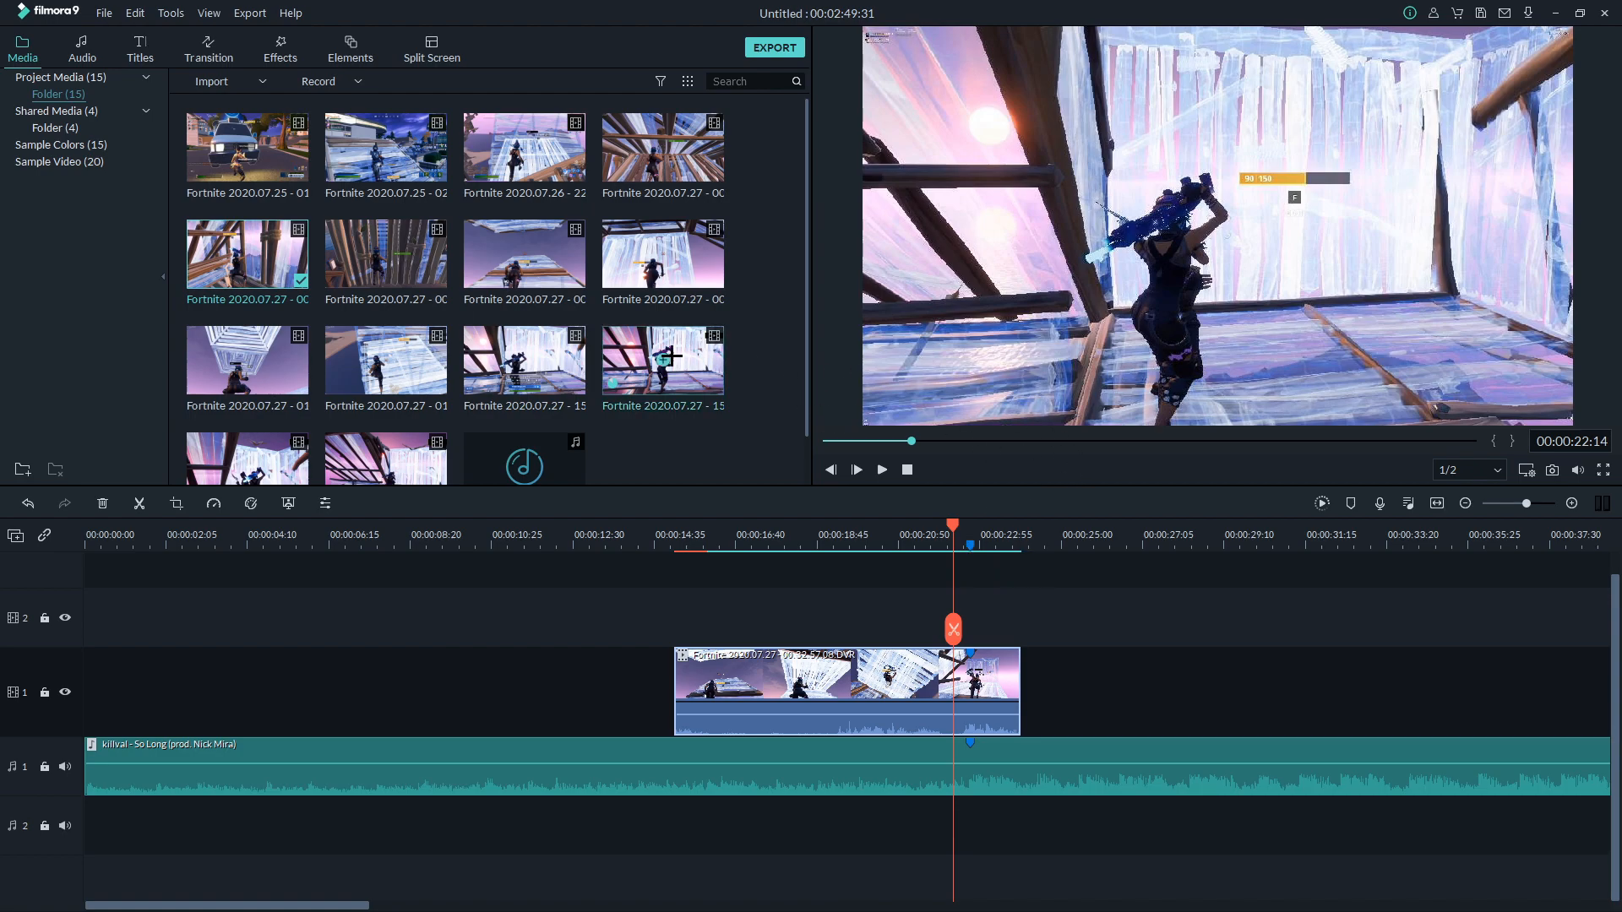
pyautogui.click(138, 503)
pyautogui.moveTo(910, 701); pyautogui.dragTo(492, 689)
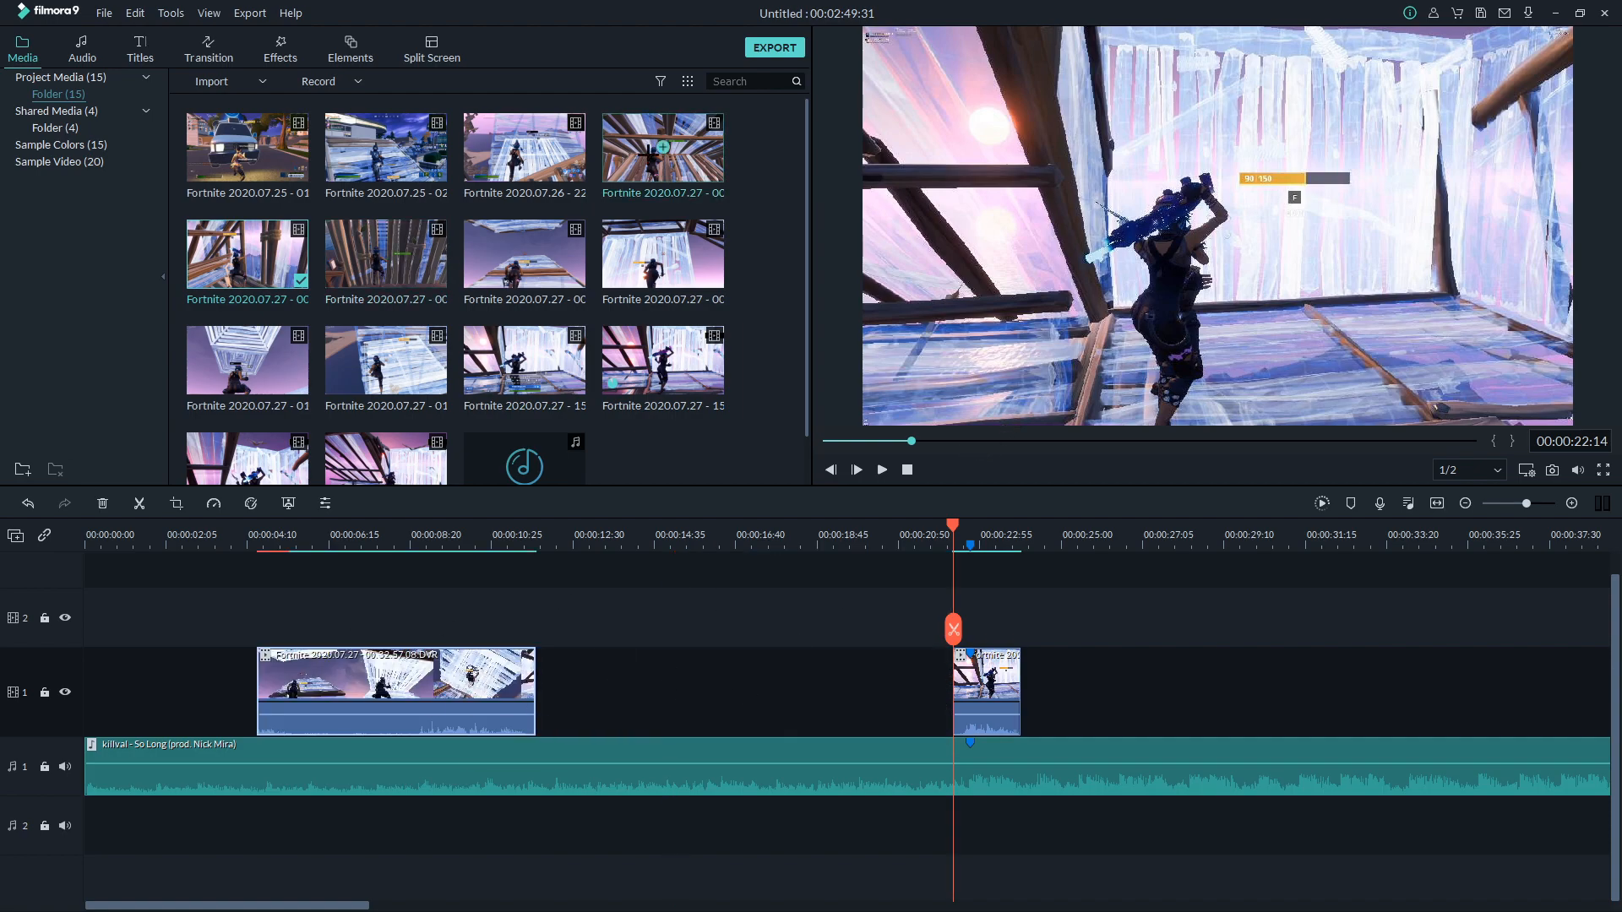
# Preview the cinematic replay footage and add the camera pull-back clip to video track 1 at about 00:00:28:30.
pyautogui.scroll(-1, 559, 215)
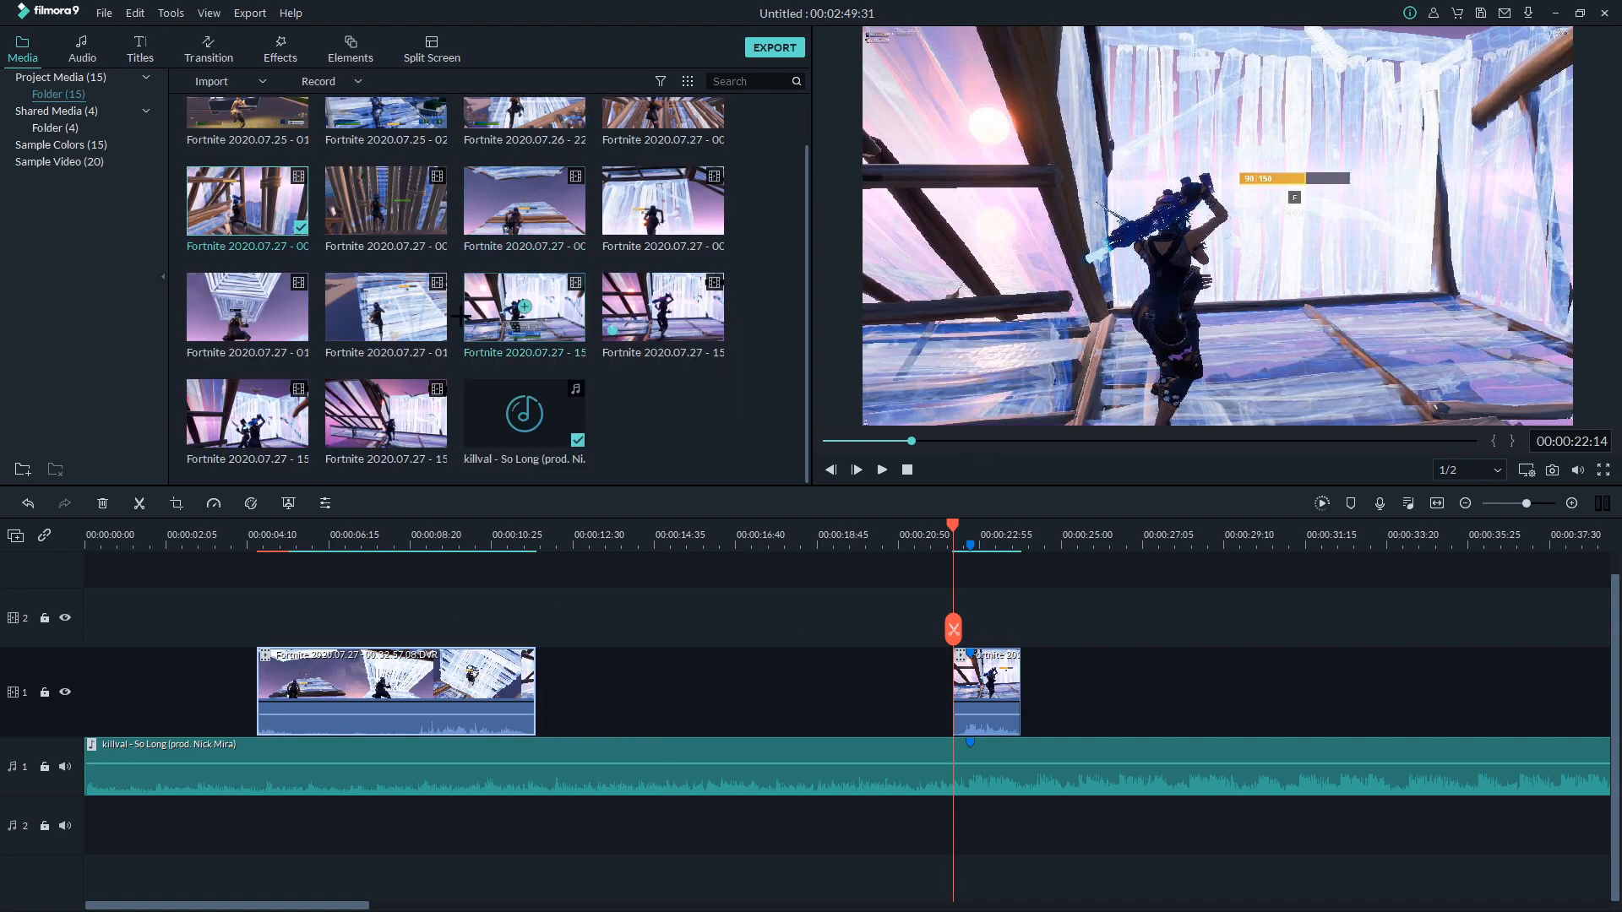
pyautogui.doubleClick(414, 445)
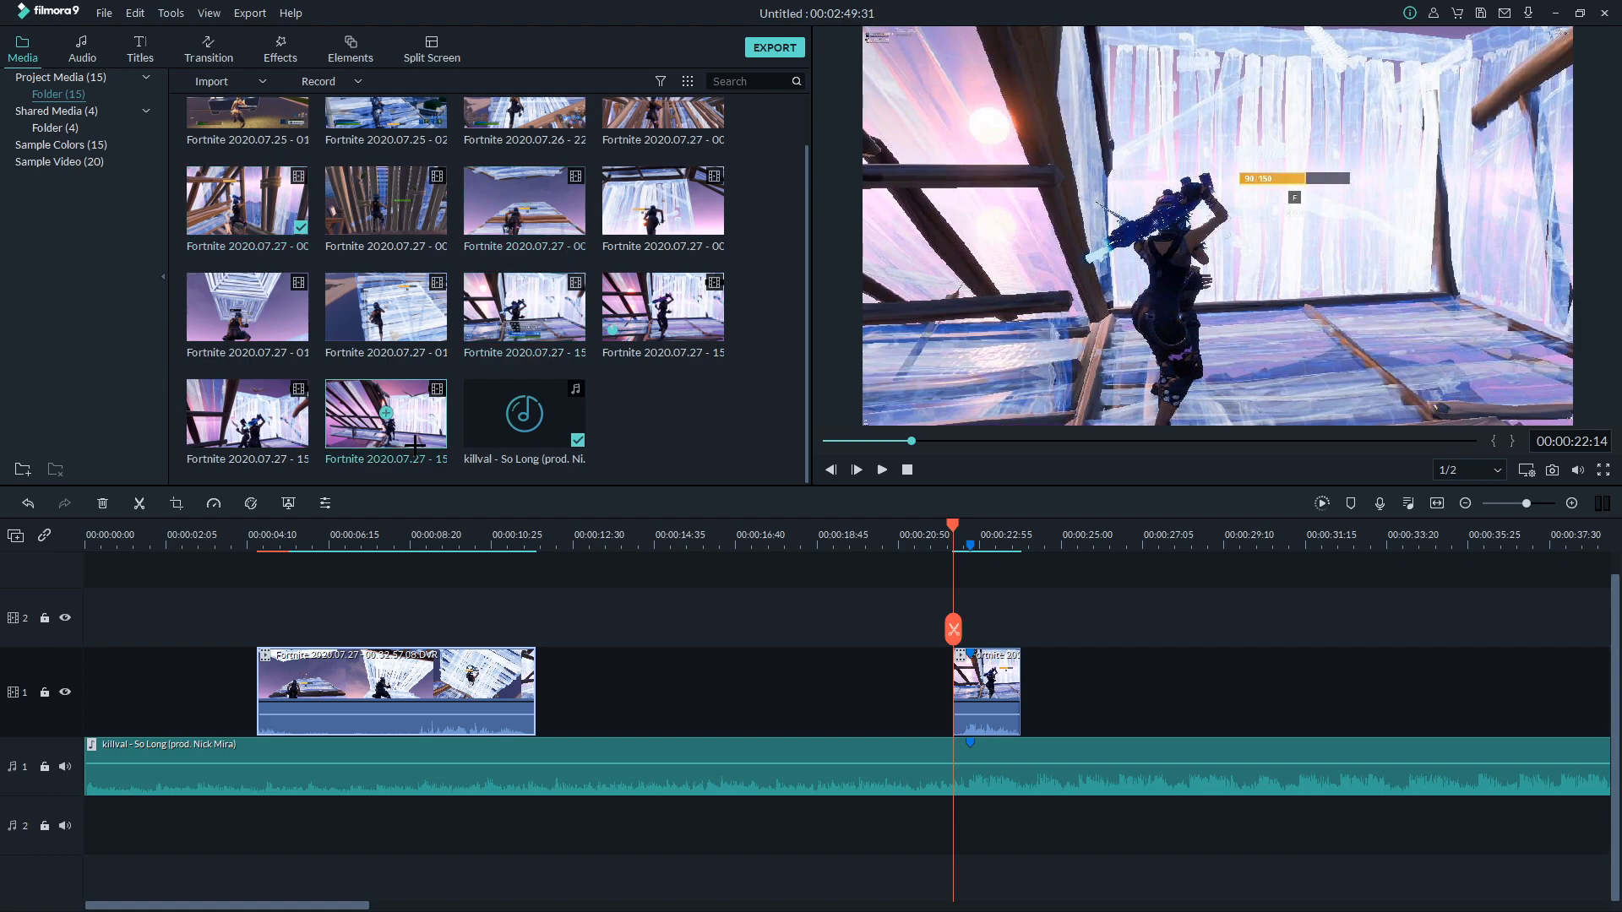
pyautogui.moveTo(1334, 443); pyautogui.dragTo(1403, 444)
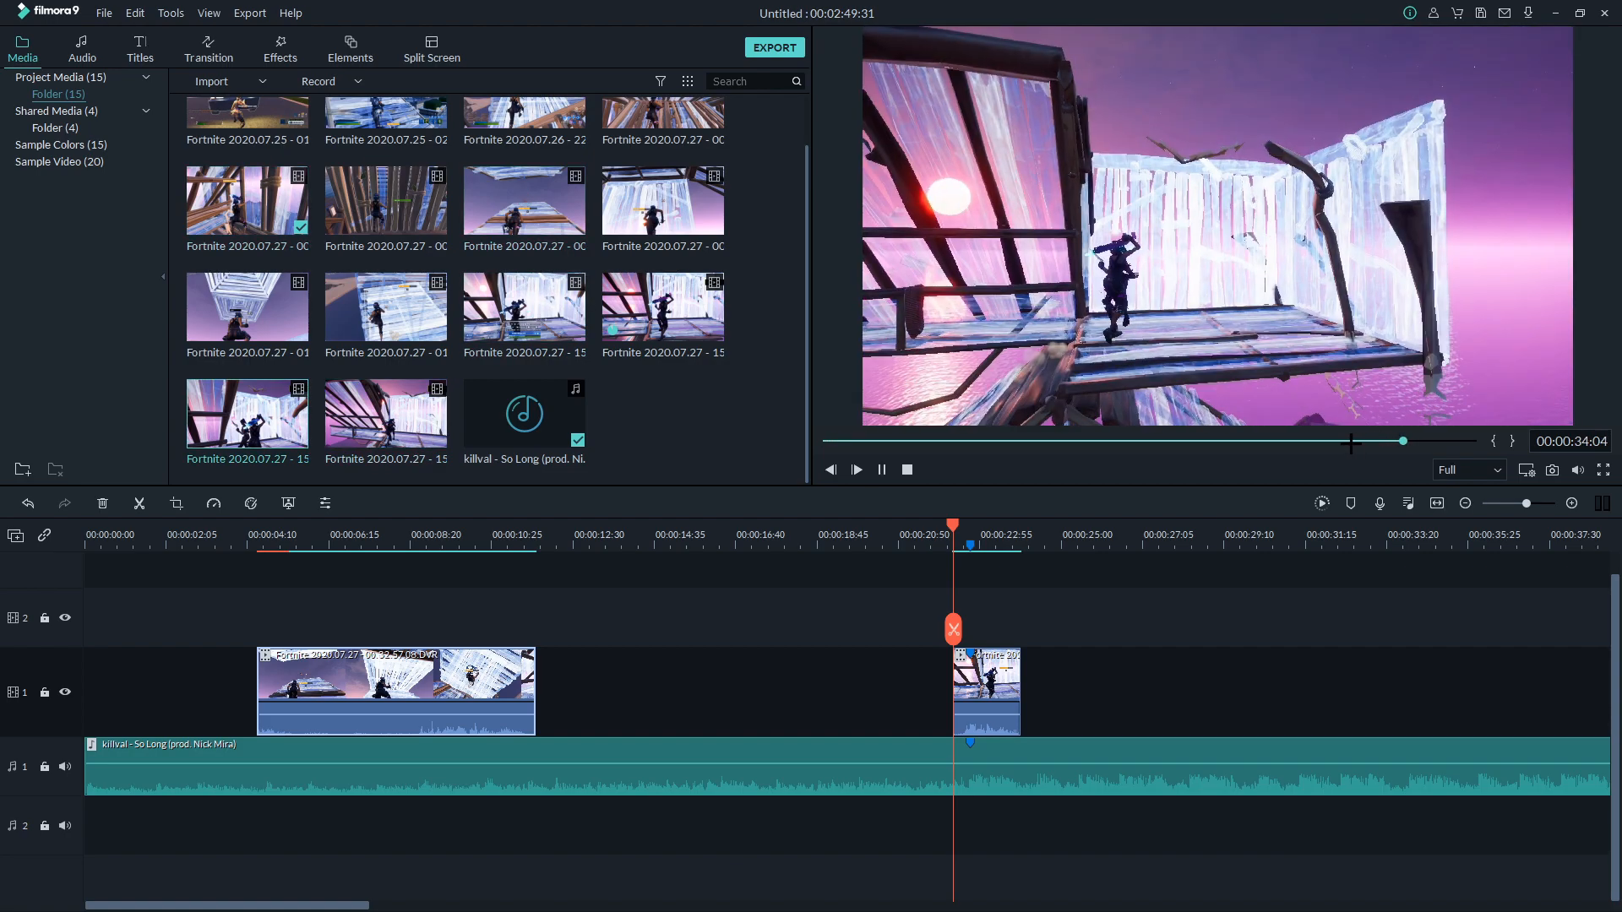
pyautogui.moveTo(247, 413); pyautogui.dragTo(1266, 752)
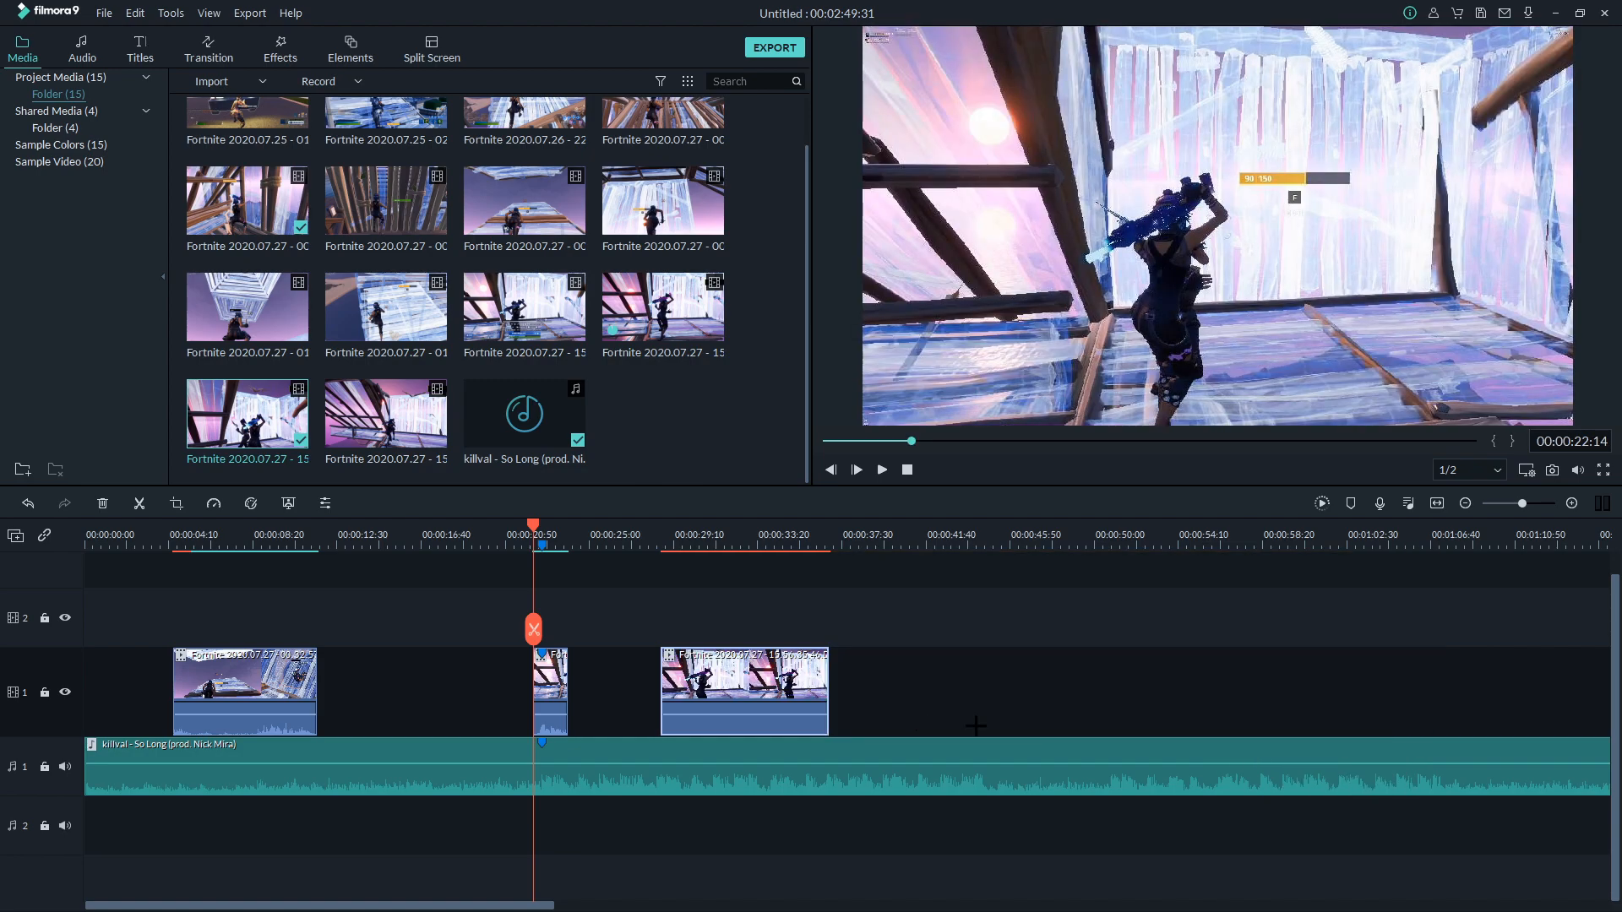
# Trim the end of the cinematic replay clip to about 00:00:34, checking the cut with playback.
pyautogui.moveTo(827, 680); pyautogui.dragTo(777, 683)
pyautogui.click(660, 547)
pyautogui.press('space')
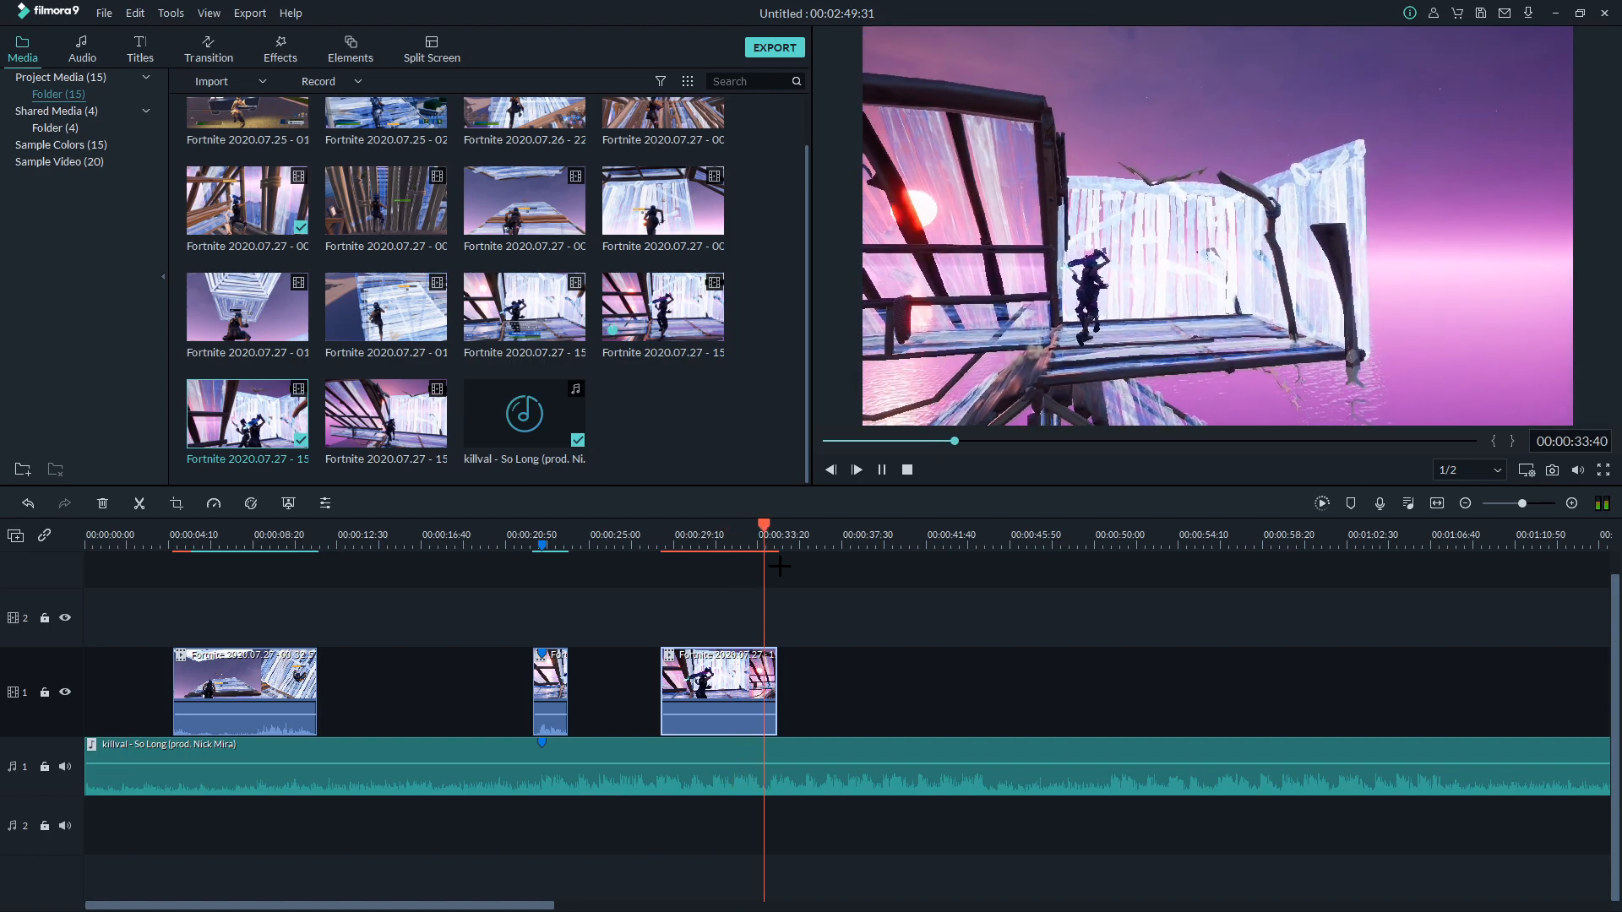
pyautogui.press('space')
pyautogui.moveTo(778, 670); pyautogui.dragTo(772, 673)
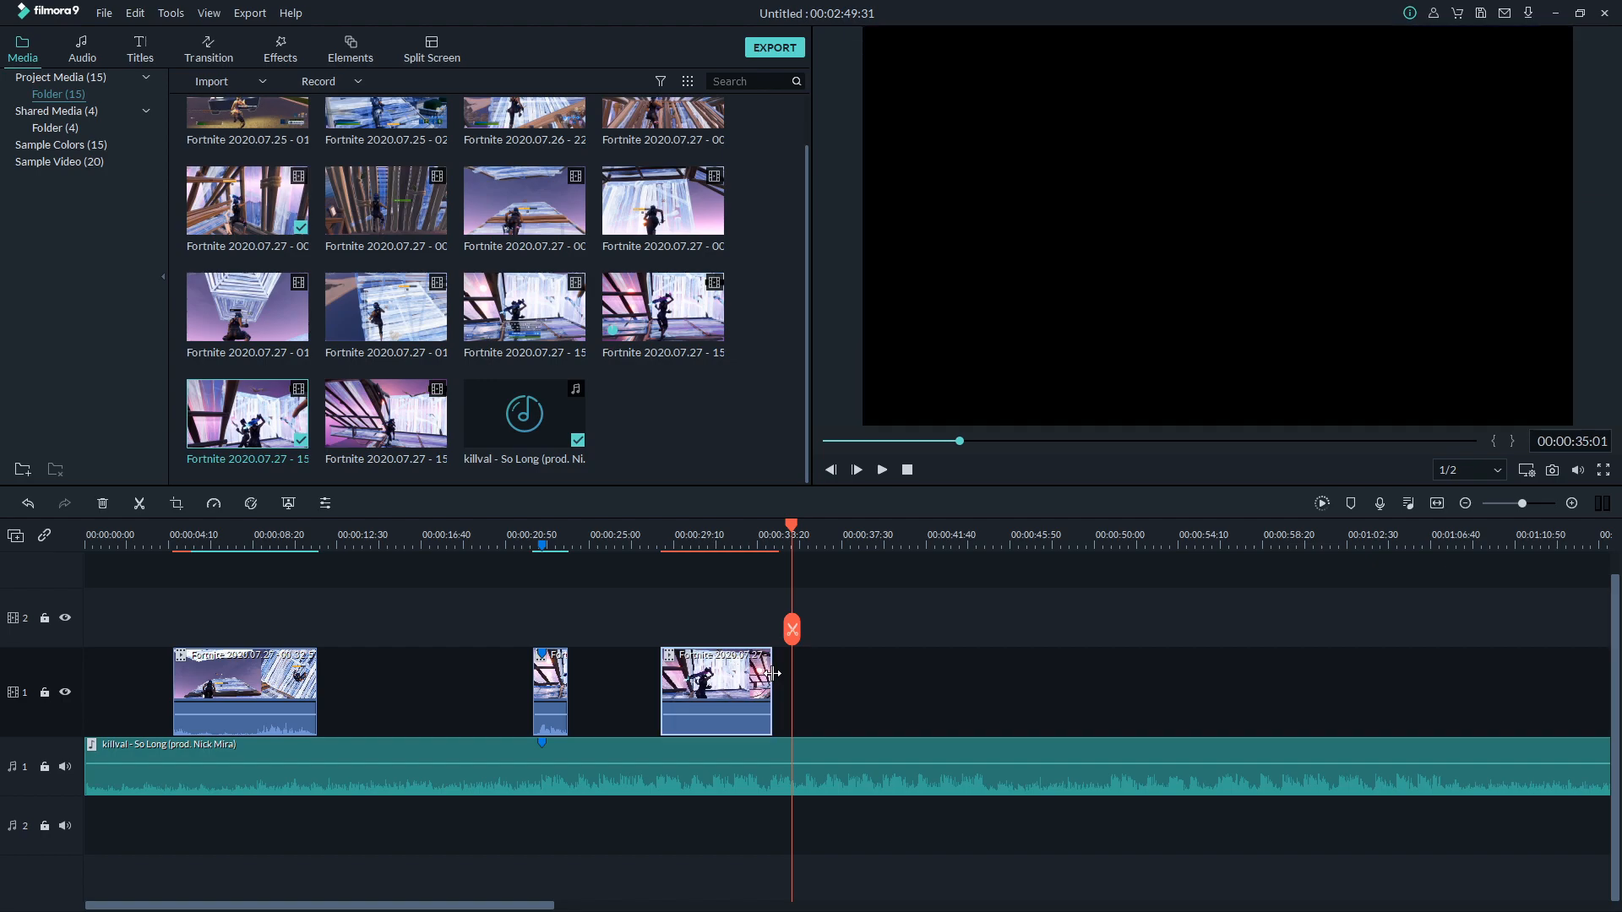
# Speed the cinematic replay clip up to 4x and play it back.
pyautogui.click(667, 550)
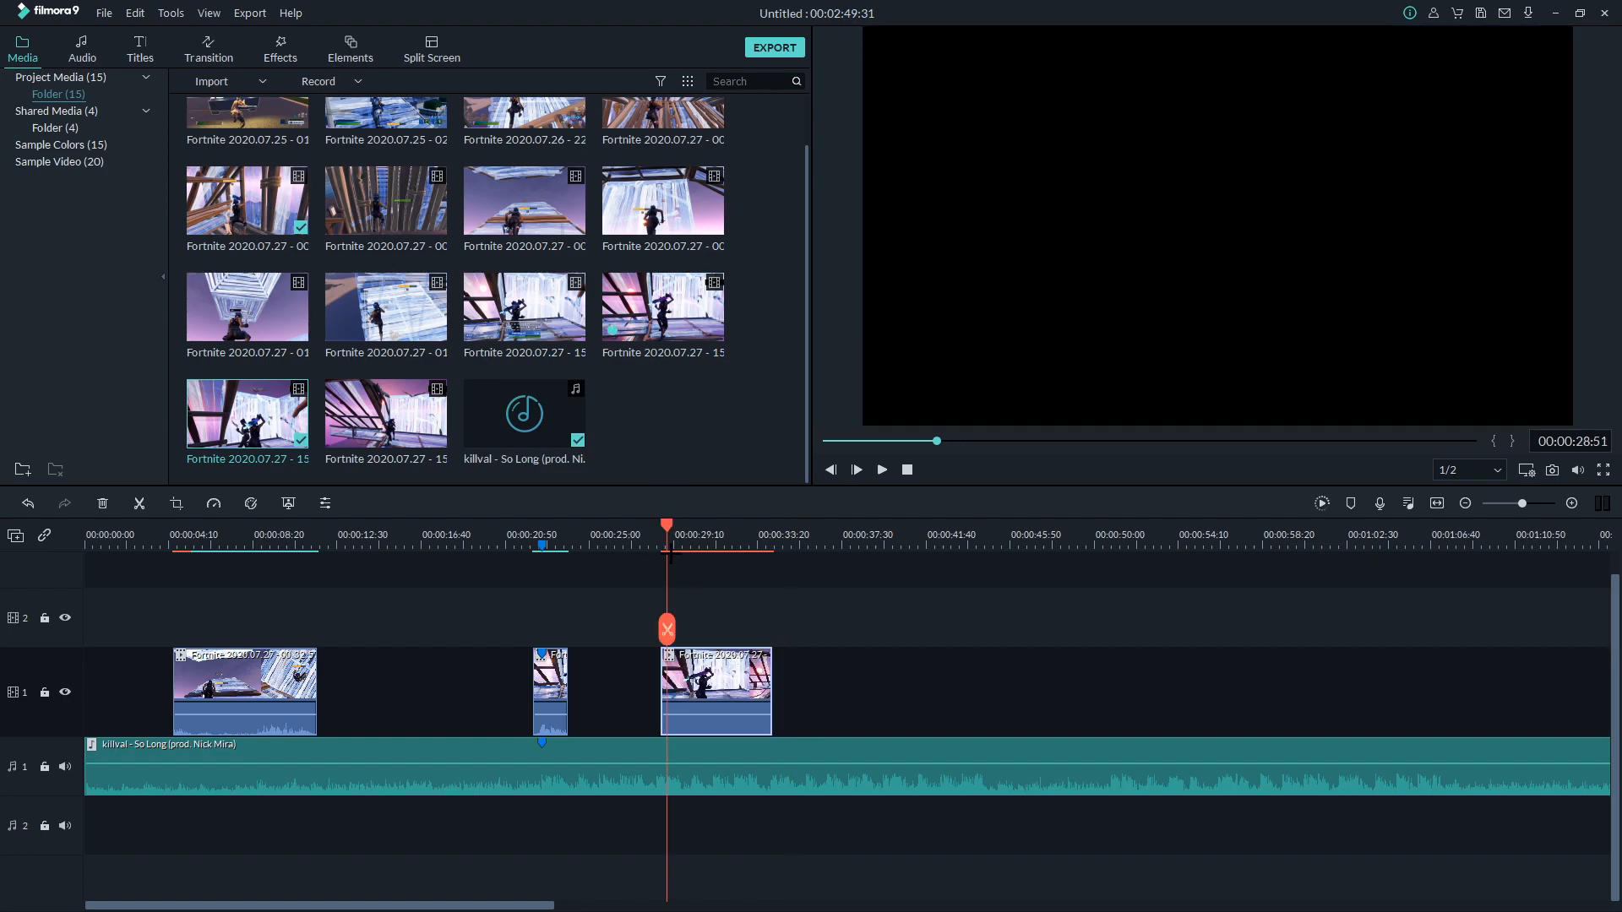
pyautogui.click(214, 503)
pyautogui.moveTo(254, 567)
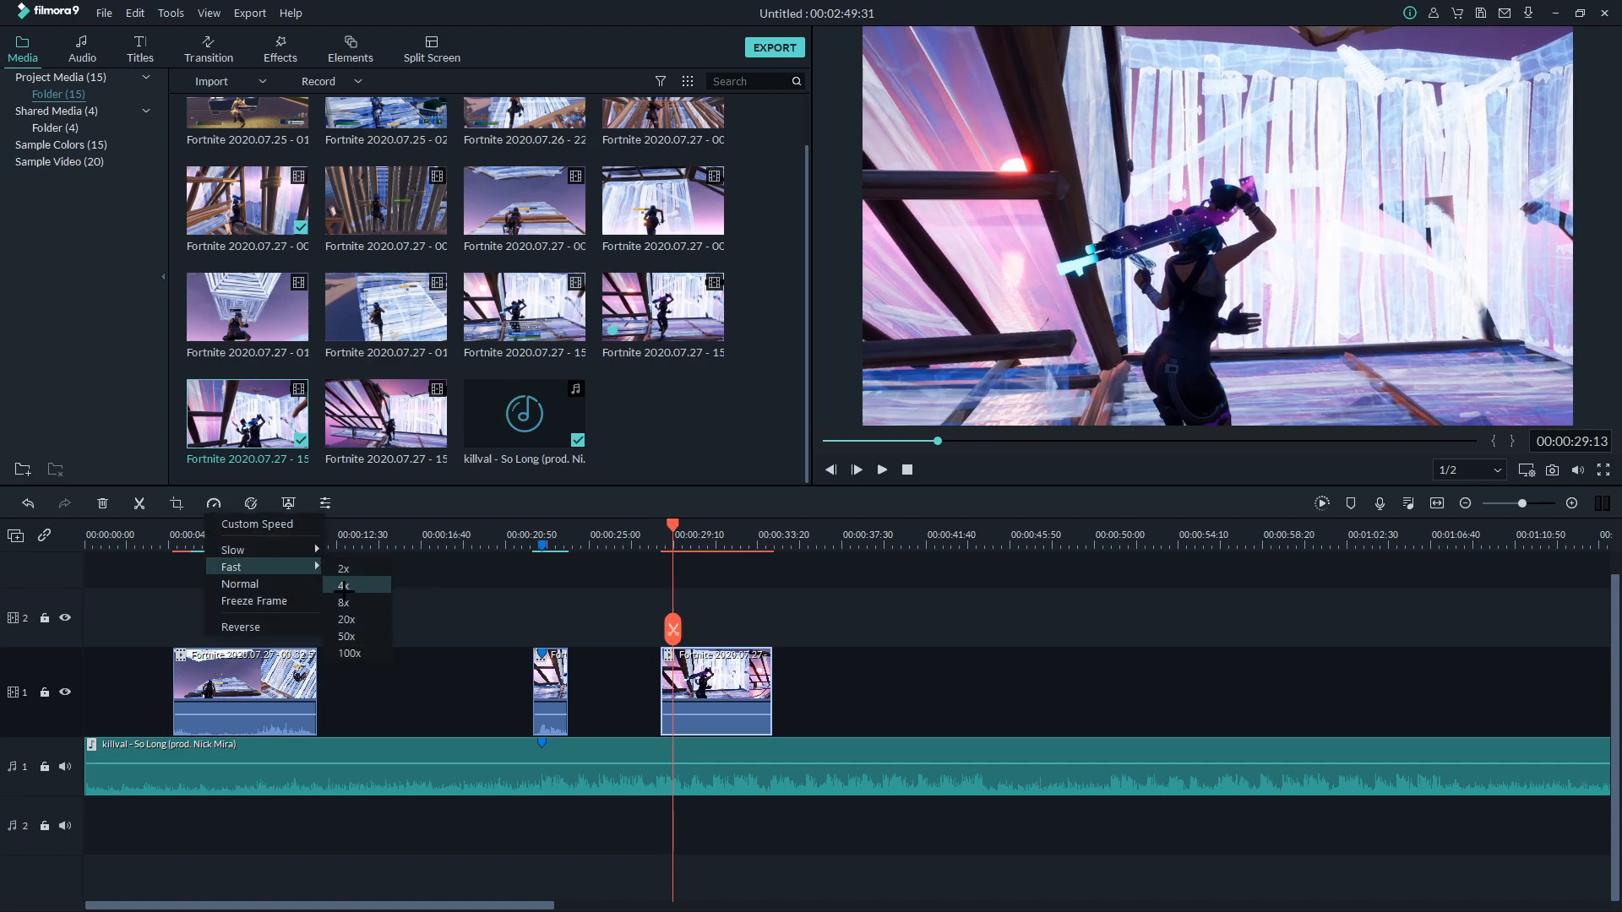
pyautogui.click(342, 585)
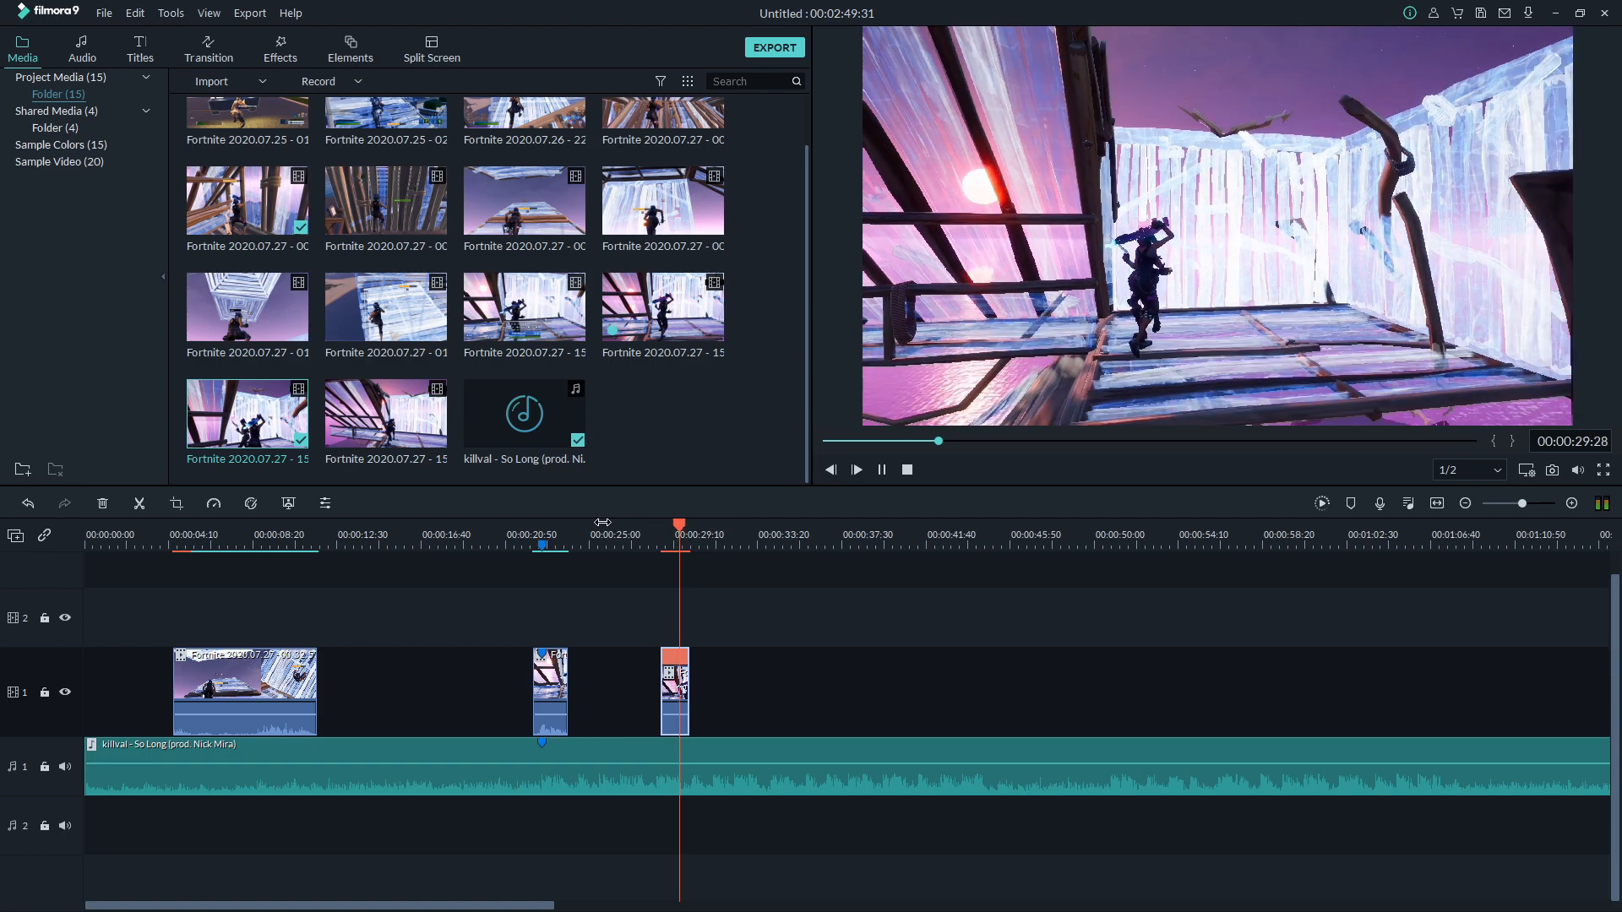
pyautogui.press('space')
# Split the sped-up cinematic clip at 00:00:29:38 and set its second part to 2x speed.
pyautogui.scroll(5, 734, 519)
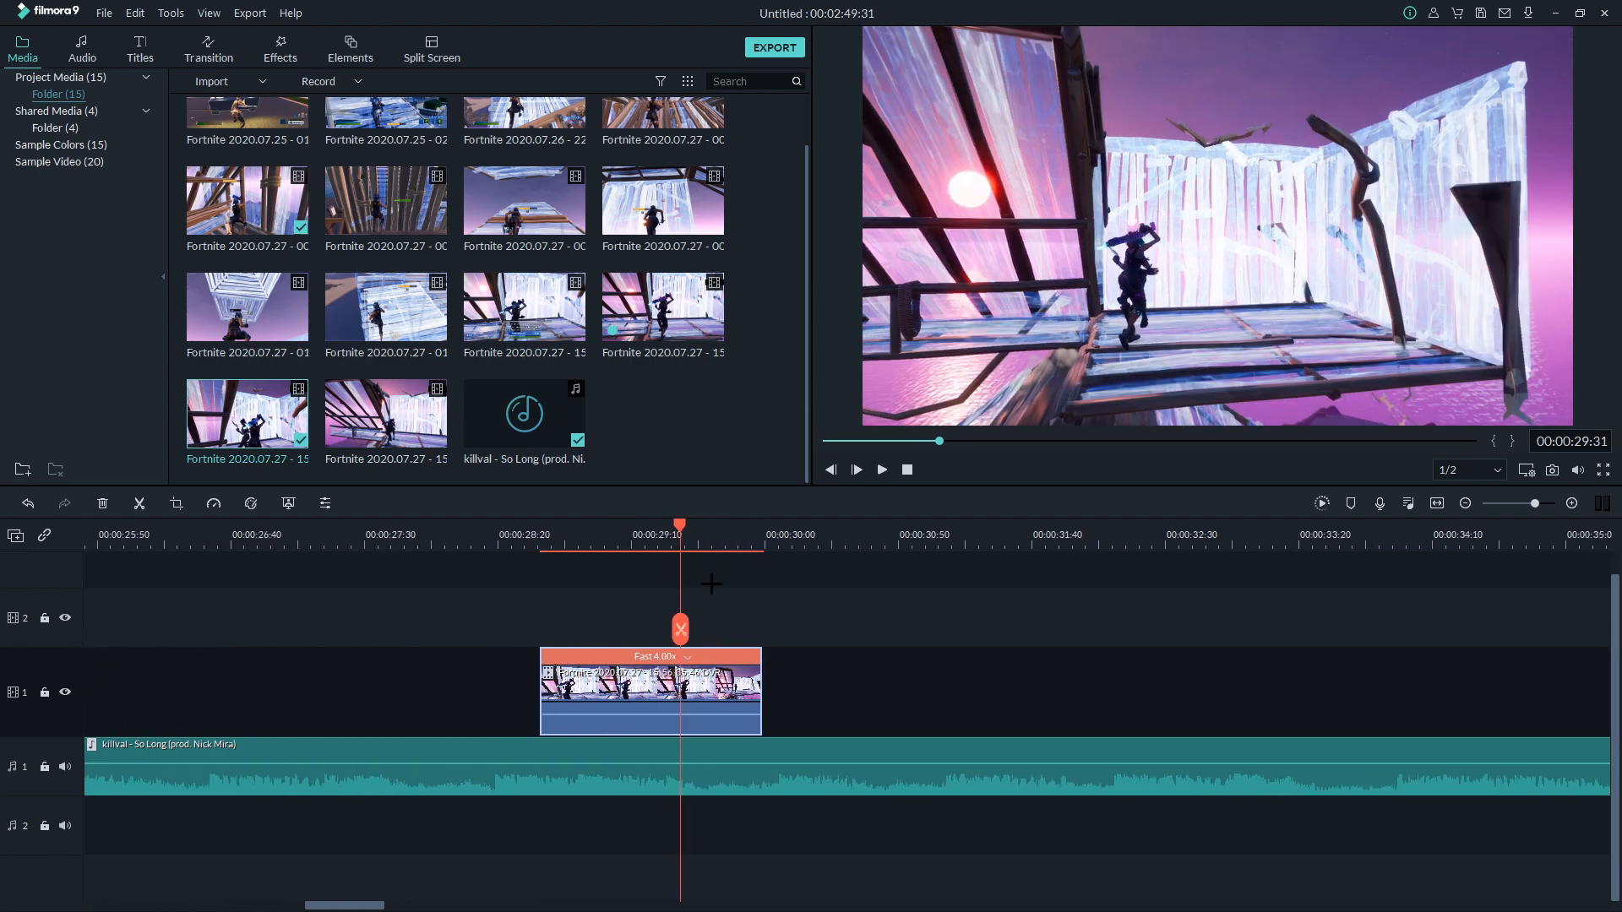
pyautogui.moveTo(680, 527); pyautogui.dragTo(707, 527)
pyautogui.click(139, 504)
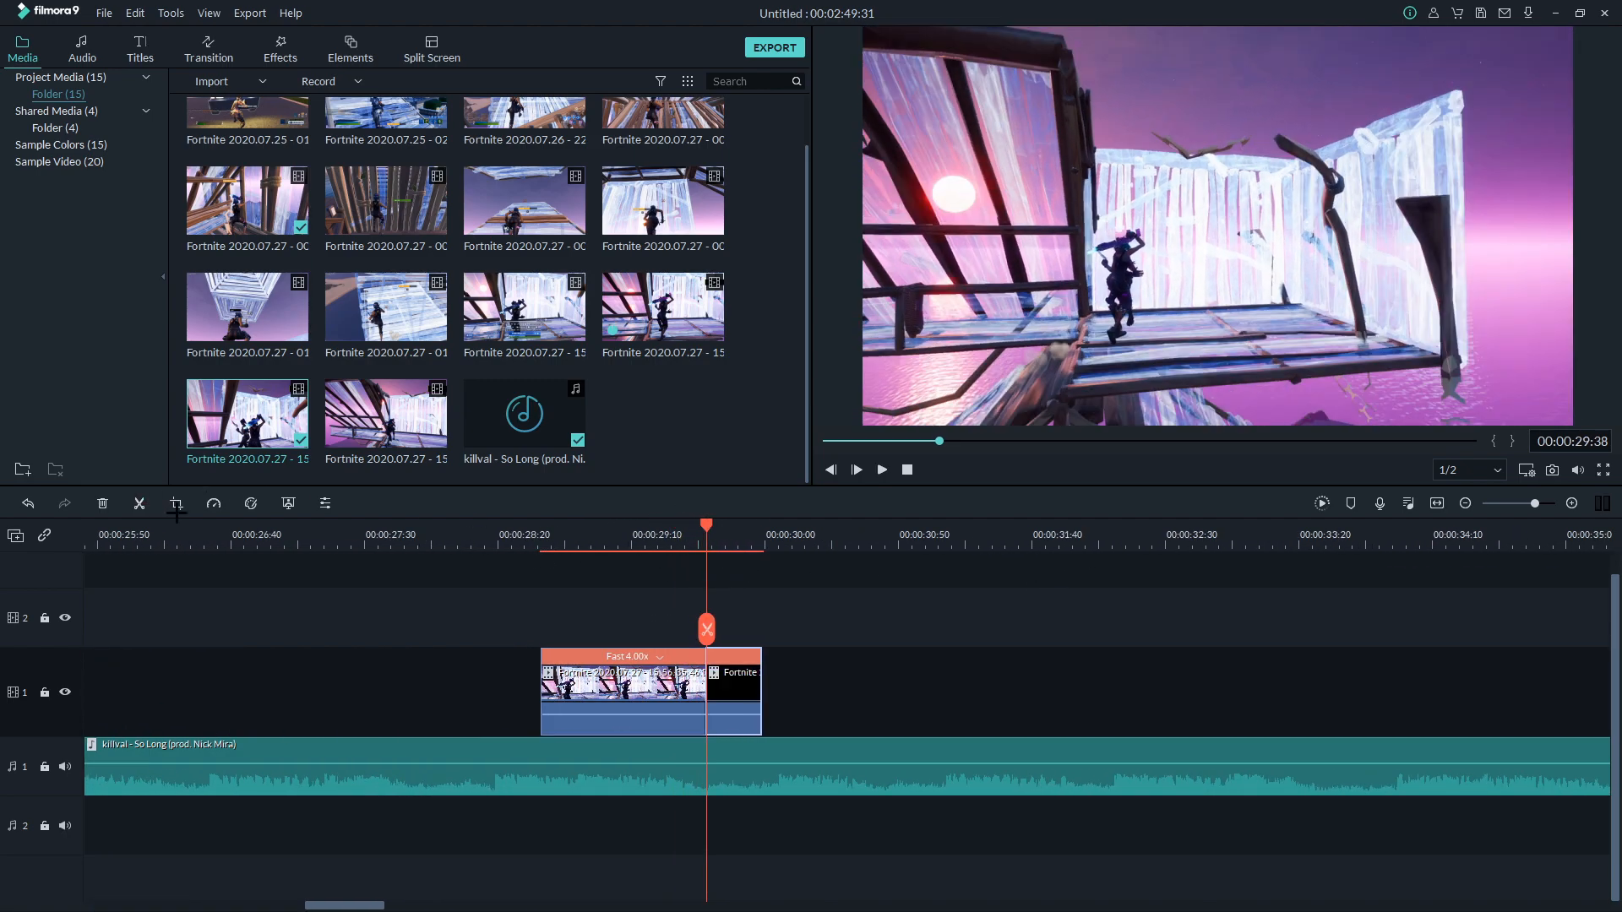
pyautogui.rightClick(760, 668)
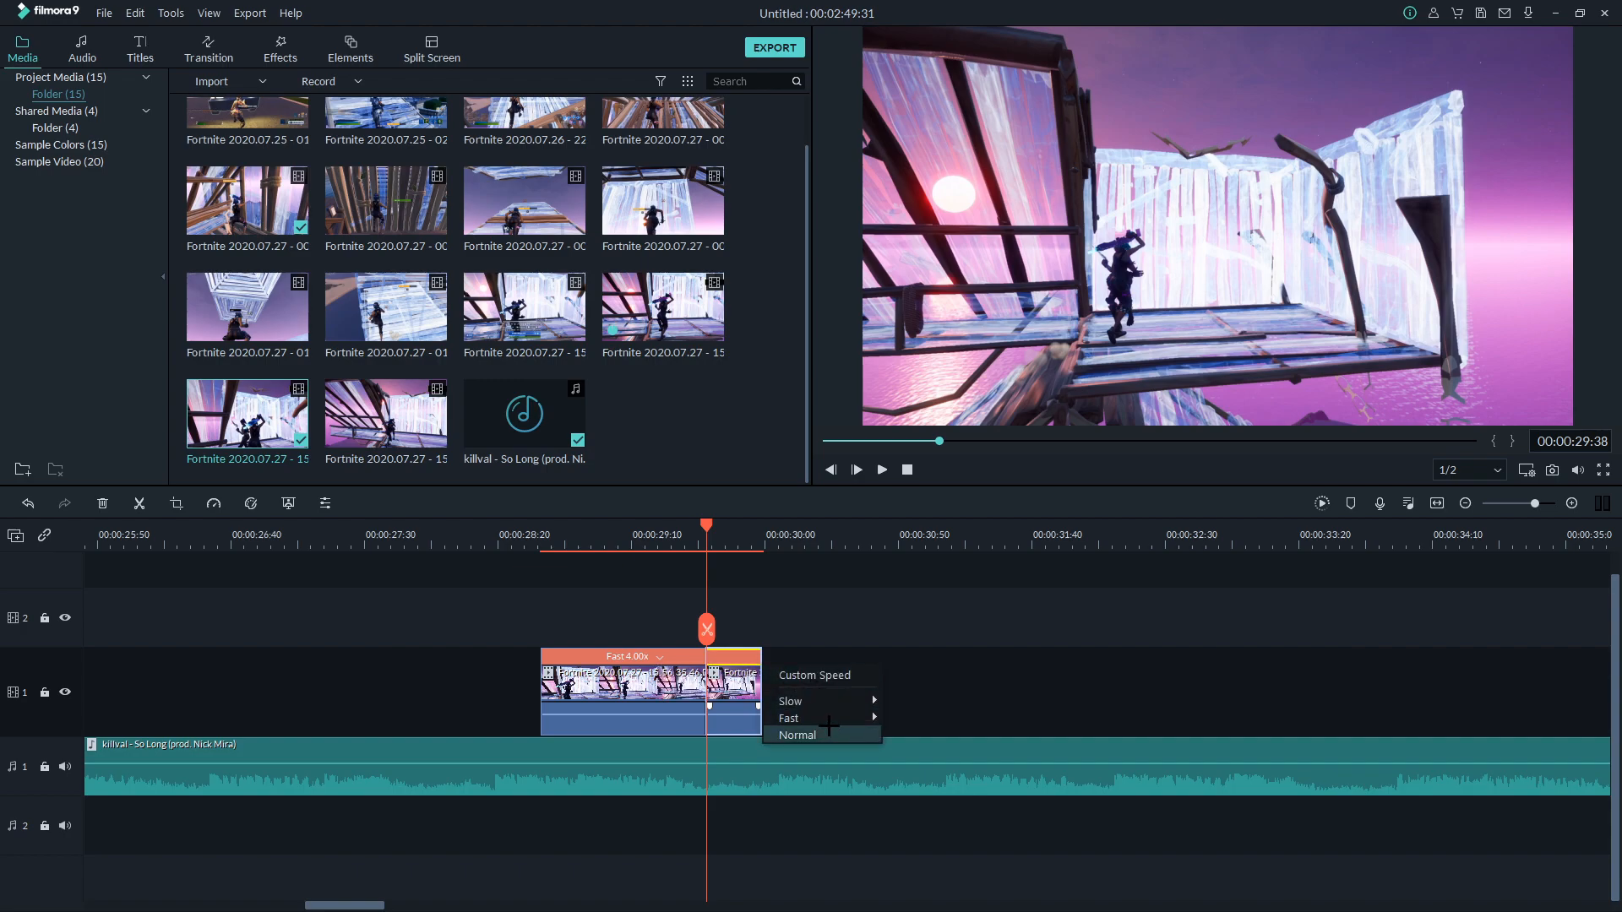
pyautogui.moveTo(847, 717)
pyautogui.click(900, 719)
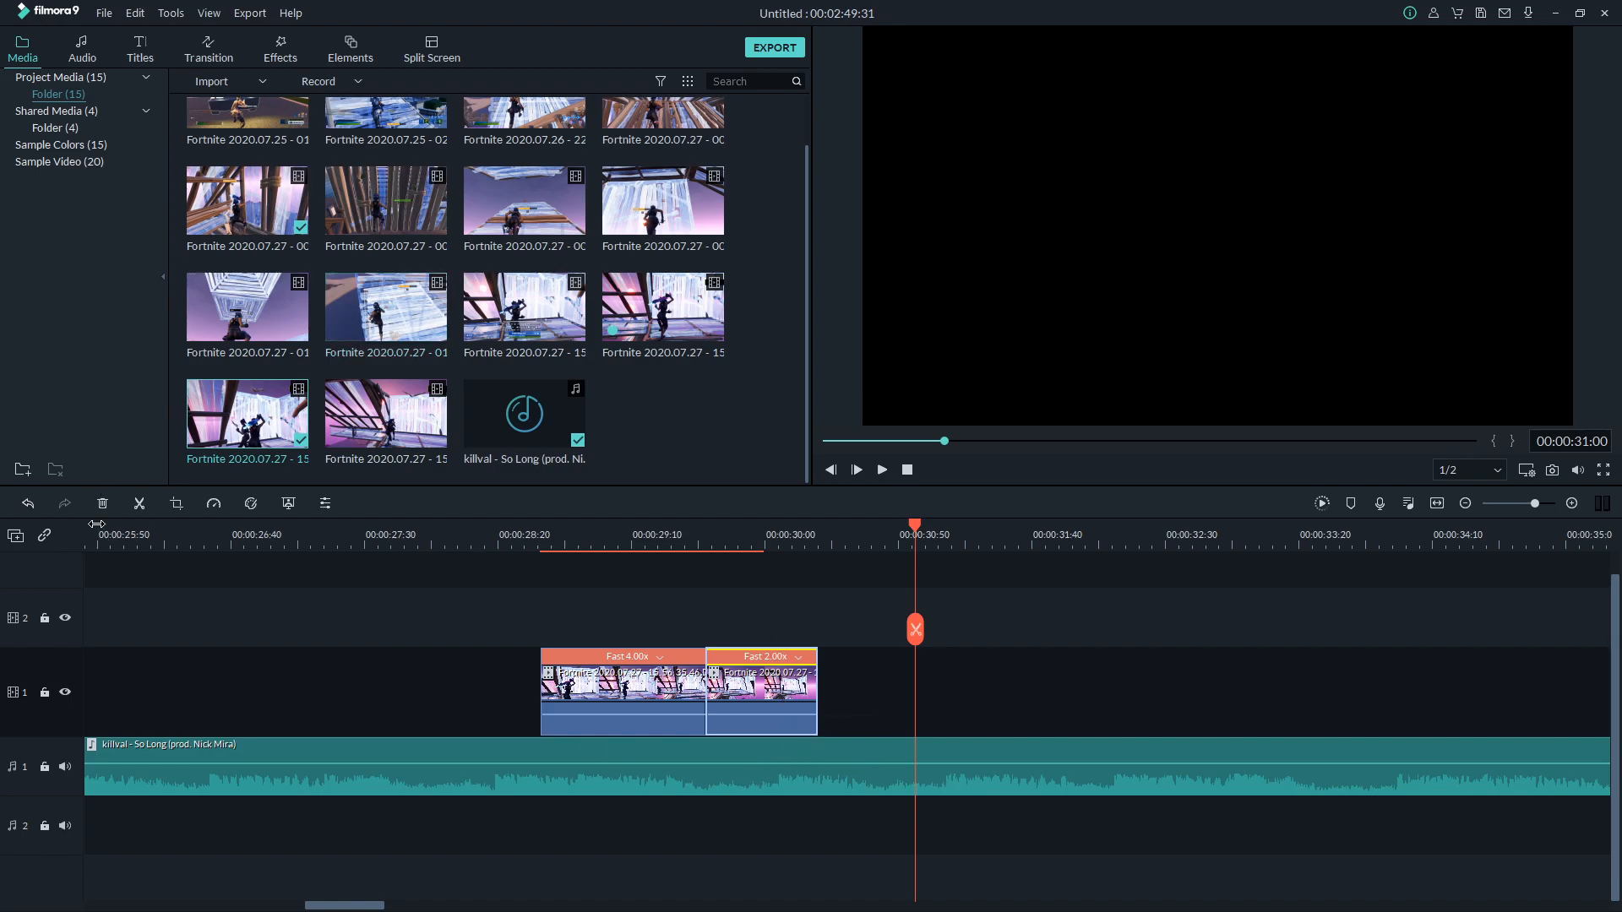
# Undo the split and speed edits to copy the full normal-speed cinematic clip, and redo the edits.
pyautogui.click(25, 503)
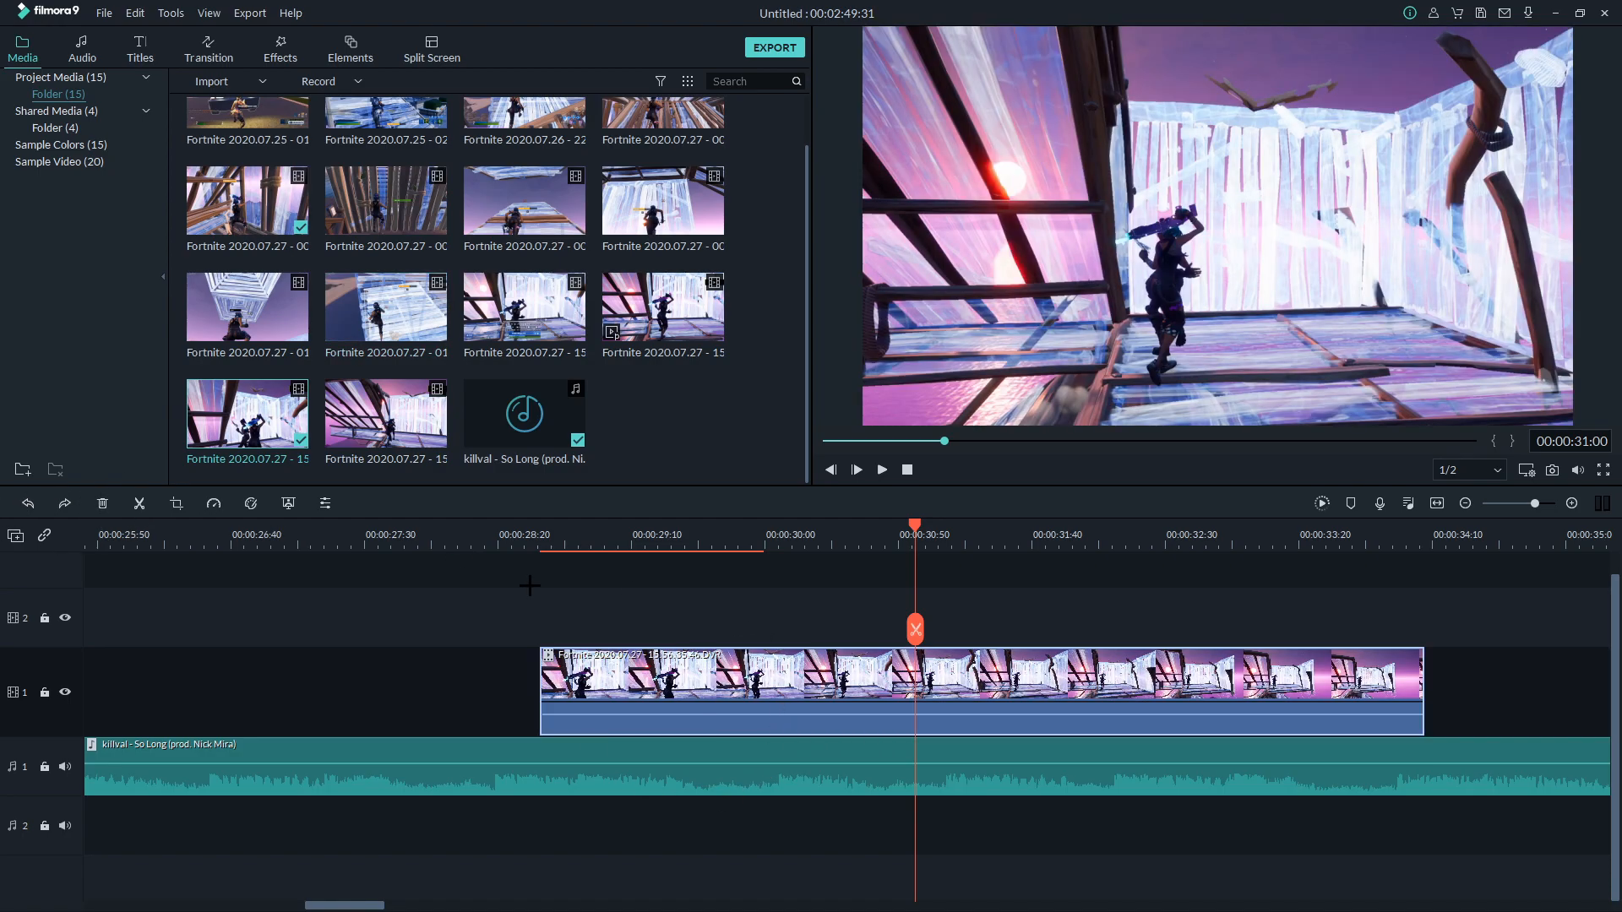
pyautogui.click(59, 503)
pyautogui.click(59, 504)
pyautogui.click(59, 504)
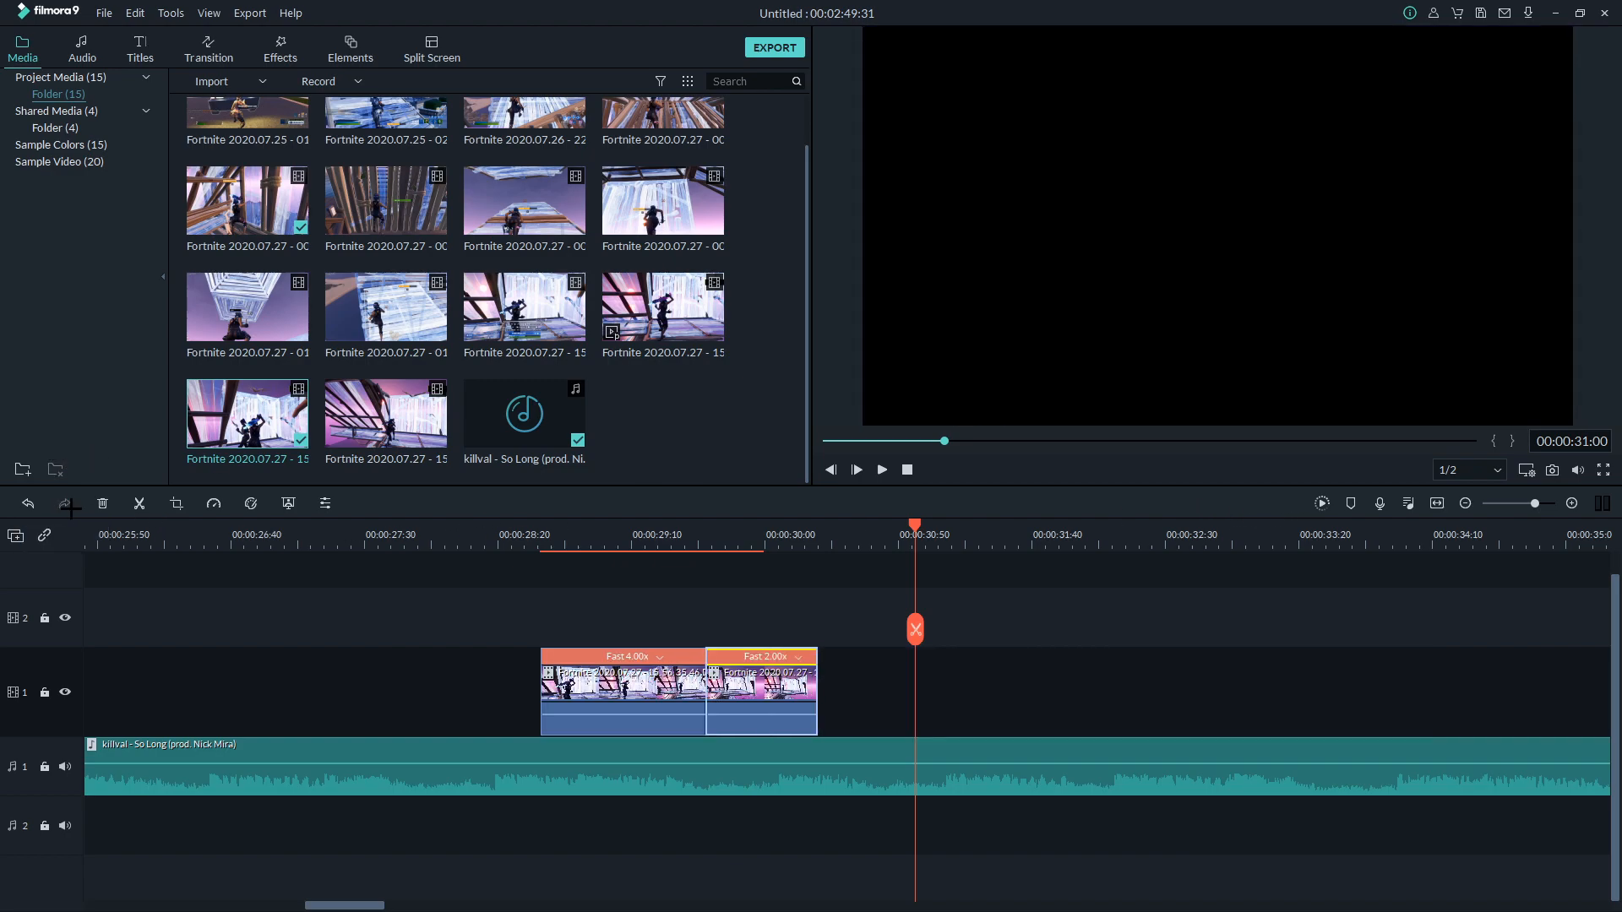
# Paste the normal-speed cinematic clip after the sped-up parts and move it to video track 2 at about 00:00:33.
pyautogui.hotkey('ctrl', 'y')
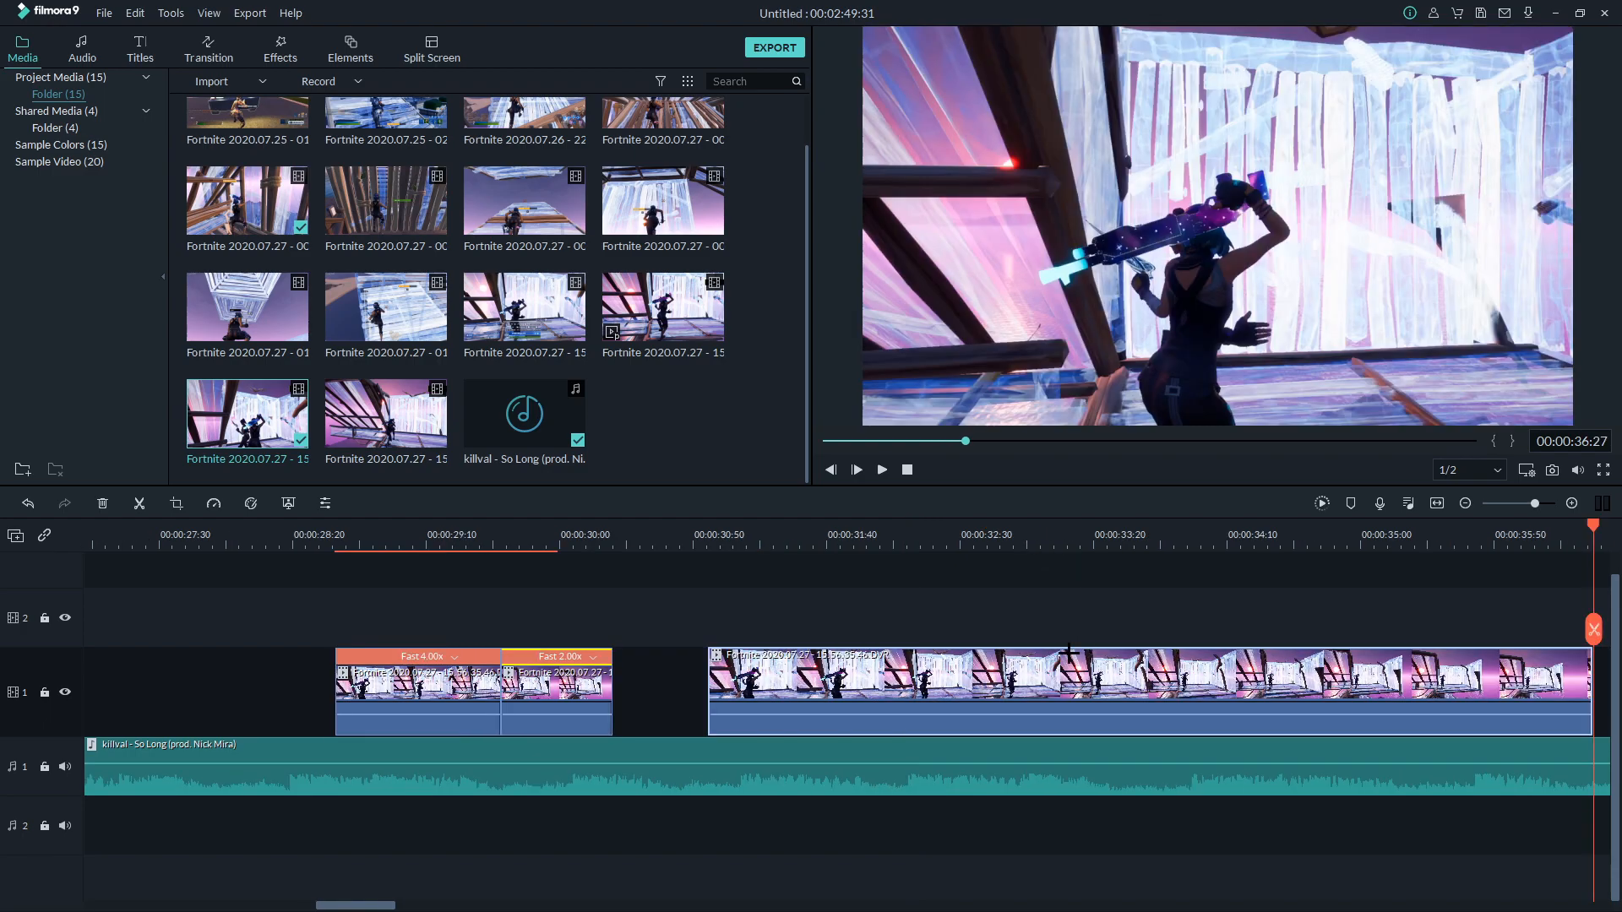
pyautogui.click(1240, 656)
pyautogui.moveTo(1240, 656); pyautogui.dragTo(1603, 596)
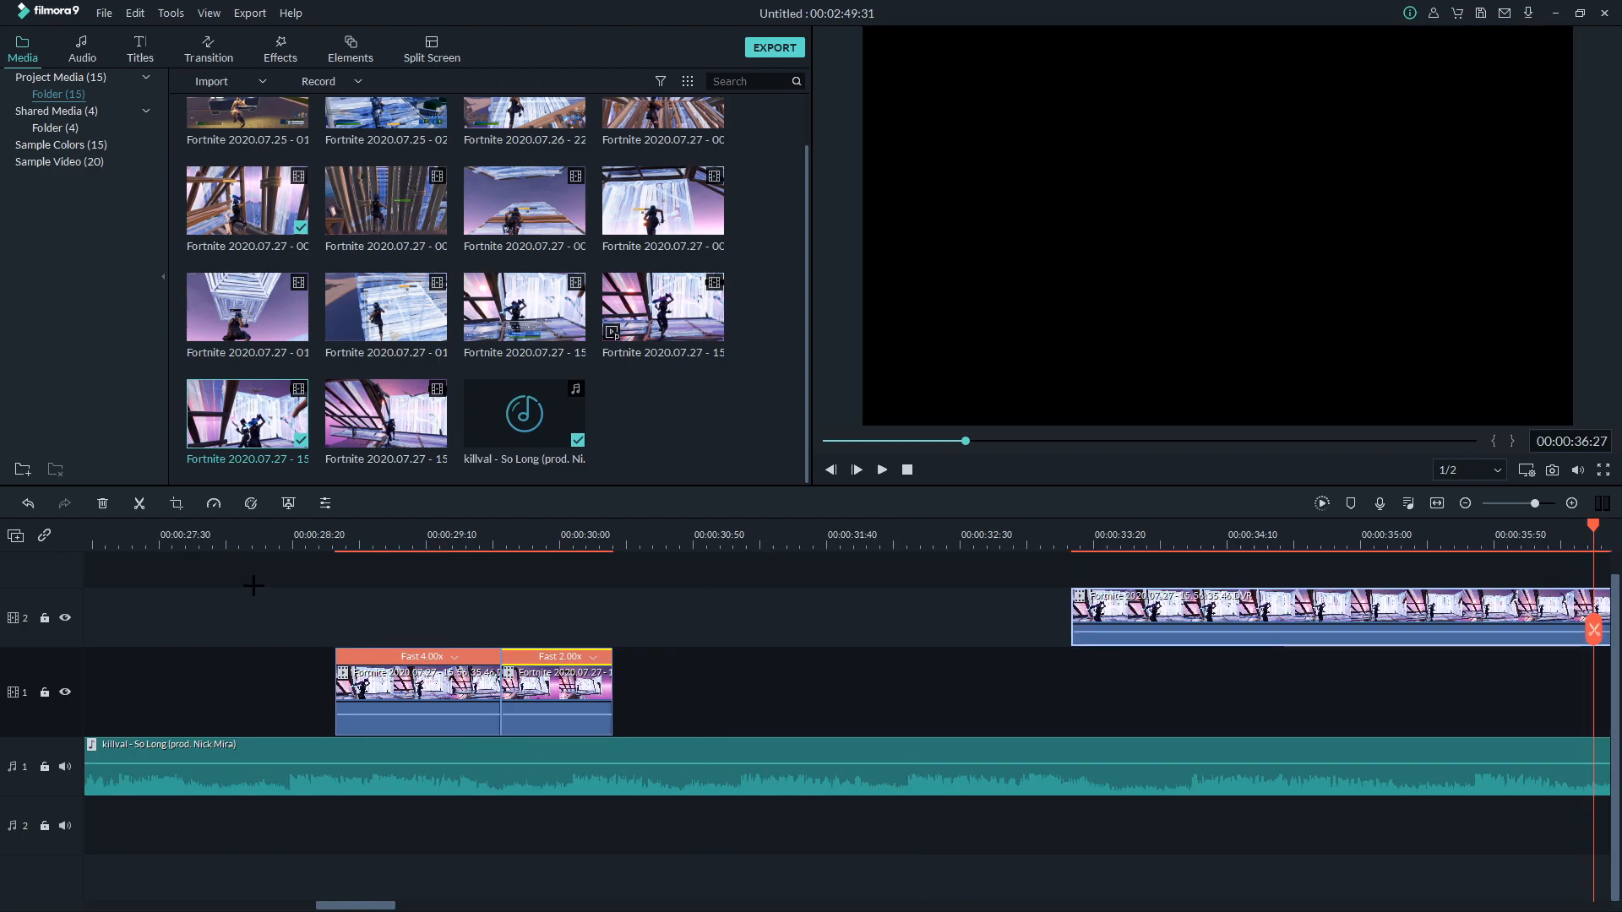
# Select the 4x and 2x replay clips, render their preview, and play them back from about 00:00:28:31.
pyautogui.click(333, 528)
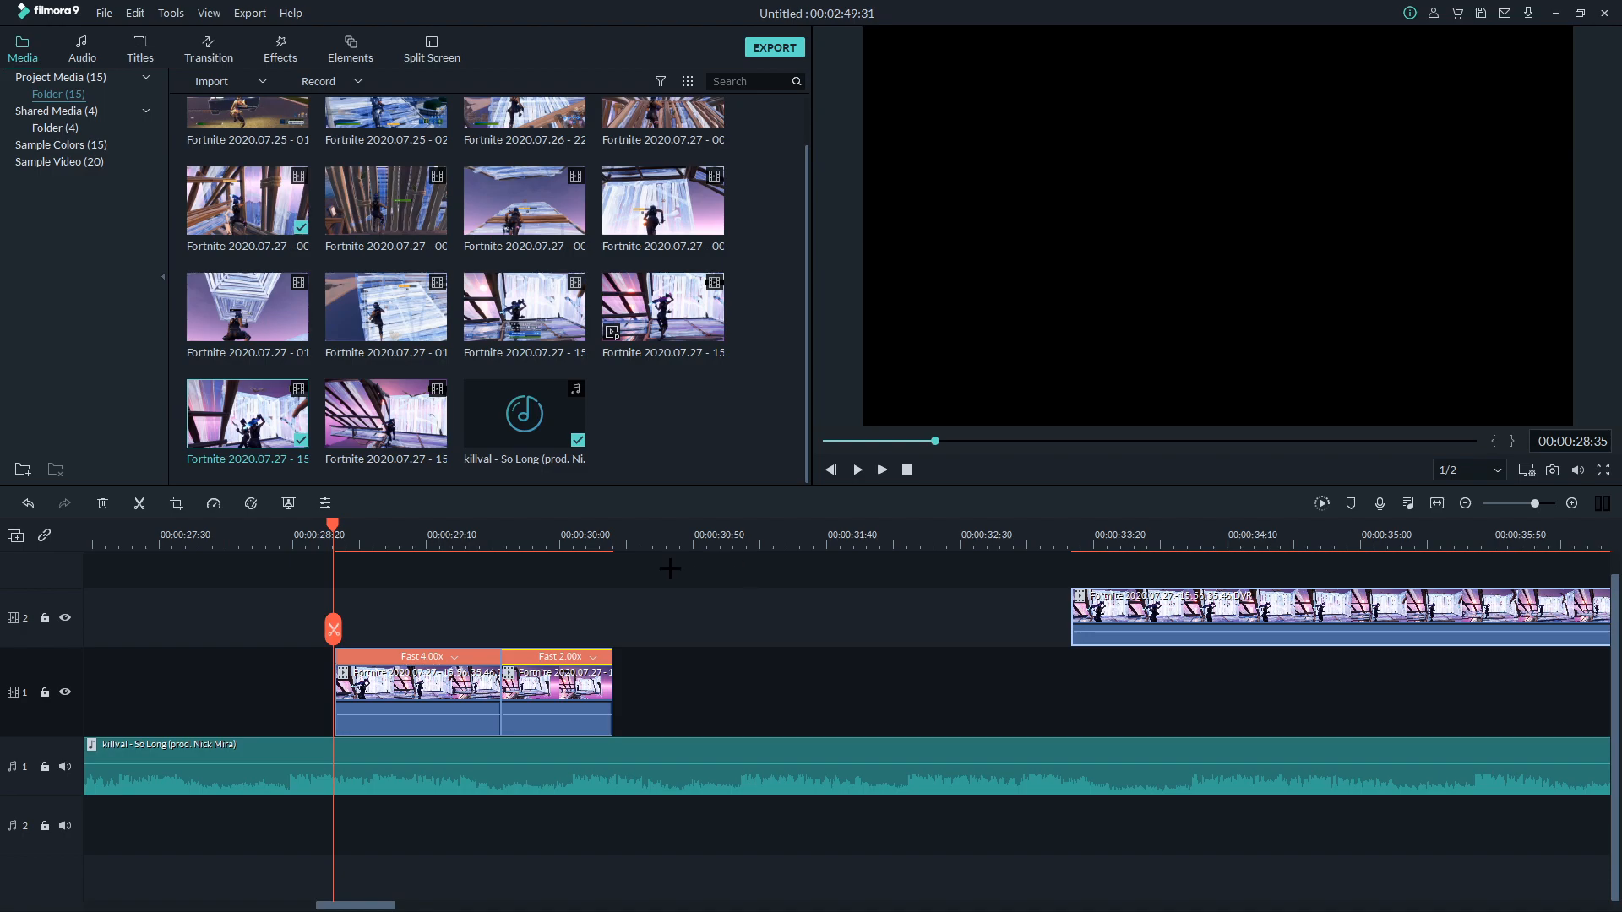
pyautogui.moveTo(750, 681); pyautogui.dragTo(253, 660)
pyautogui.click(104, 13)
pyautogui.click(208, 207)
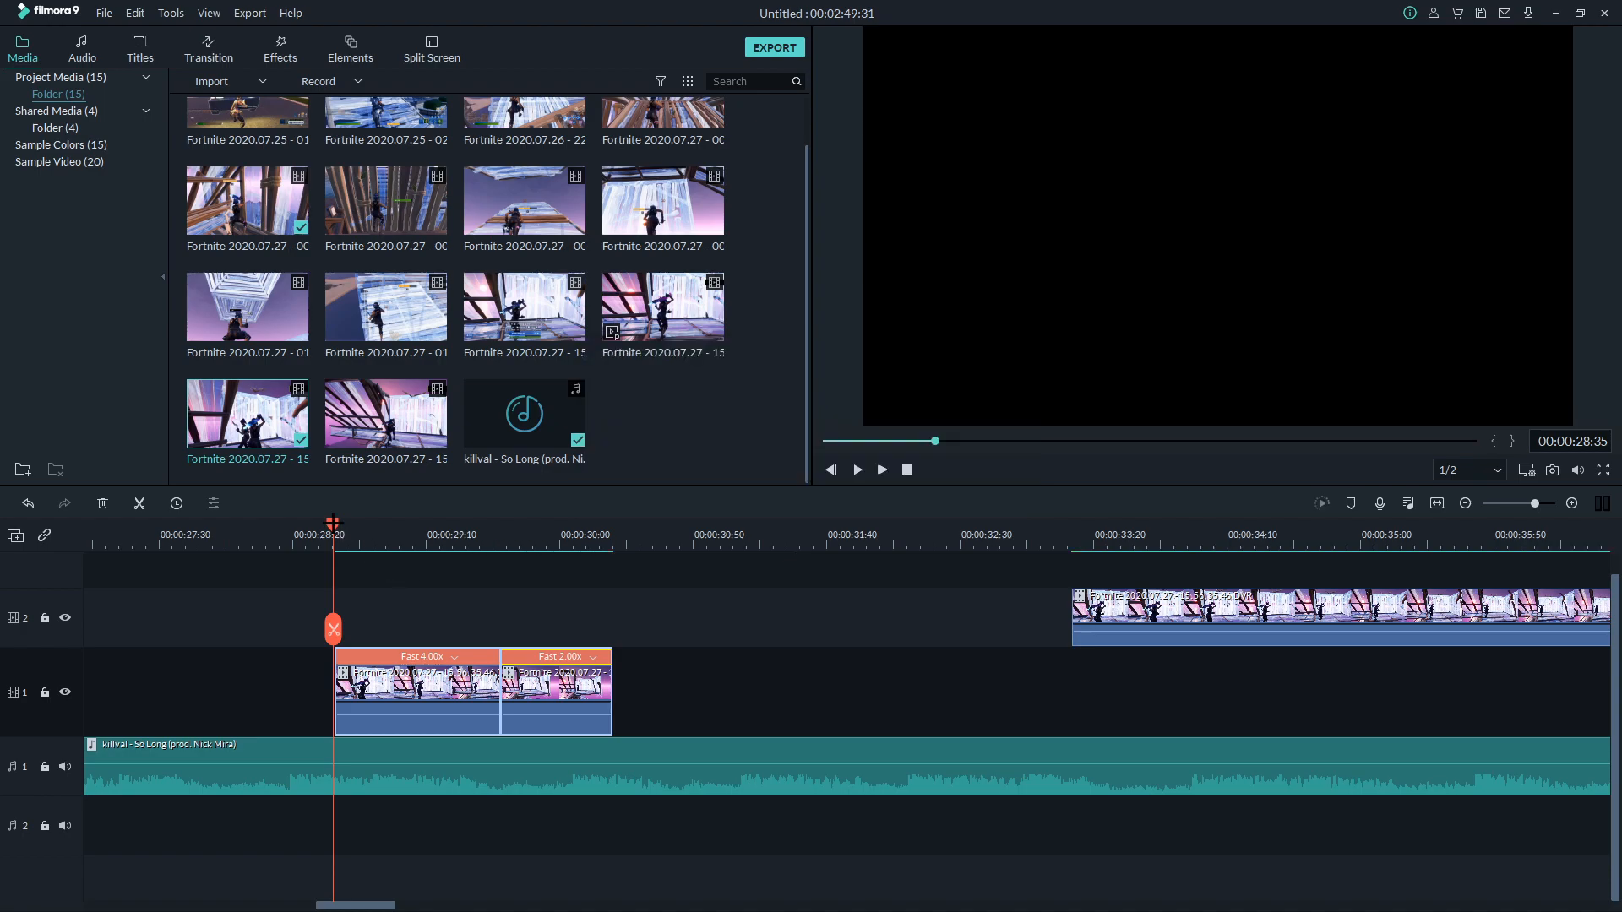
pyautogui.press('space')
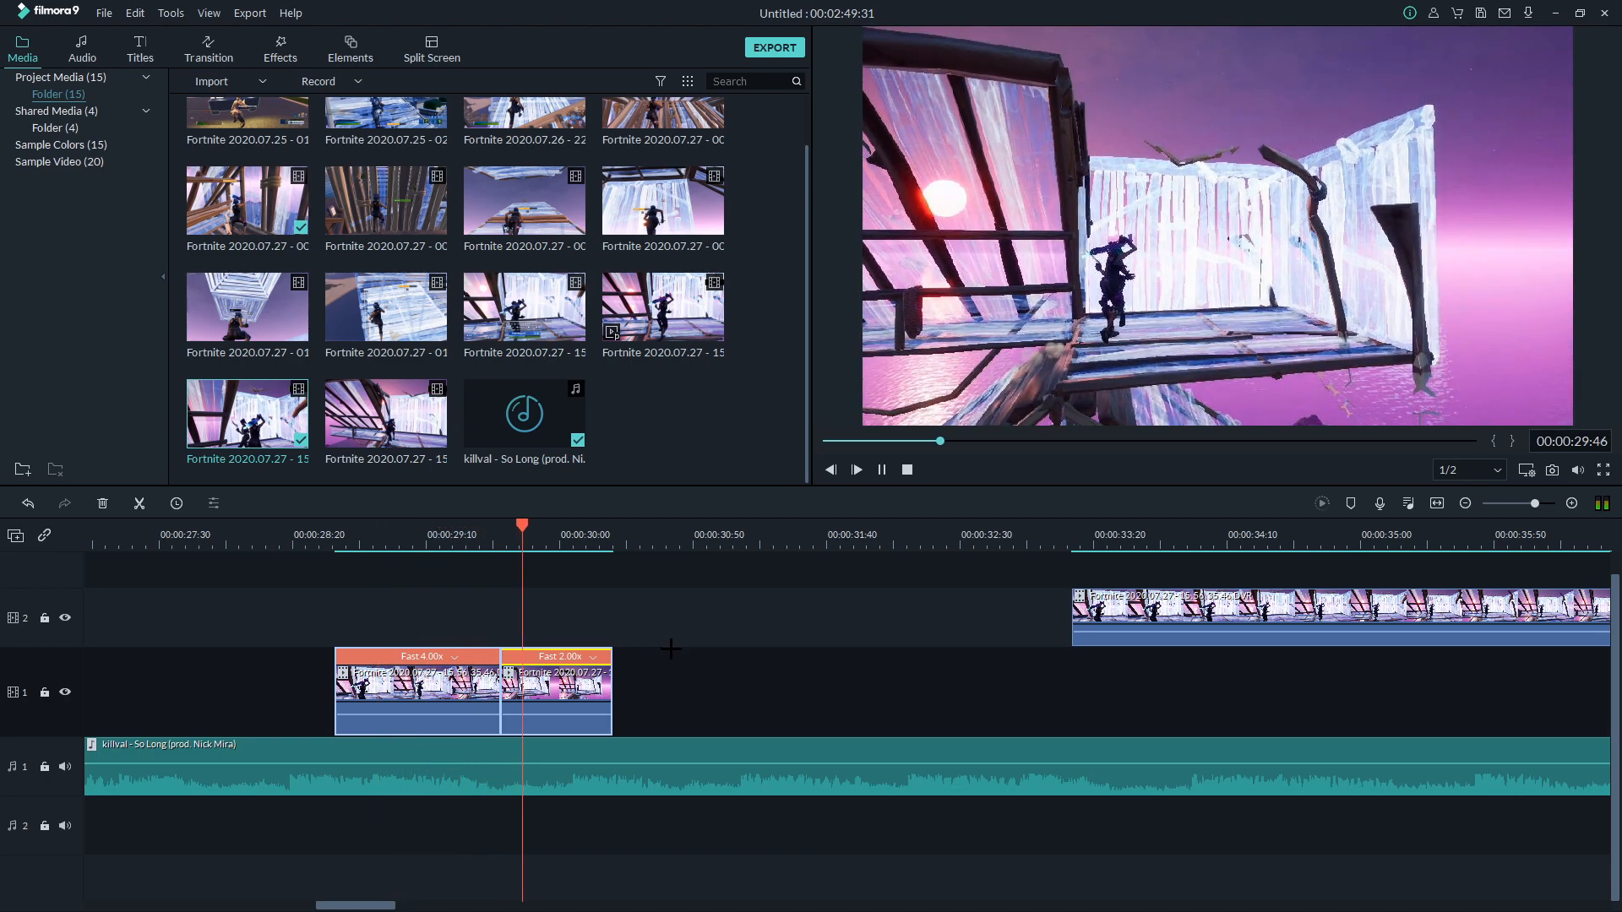
pyautogui.click(322, 545)
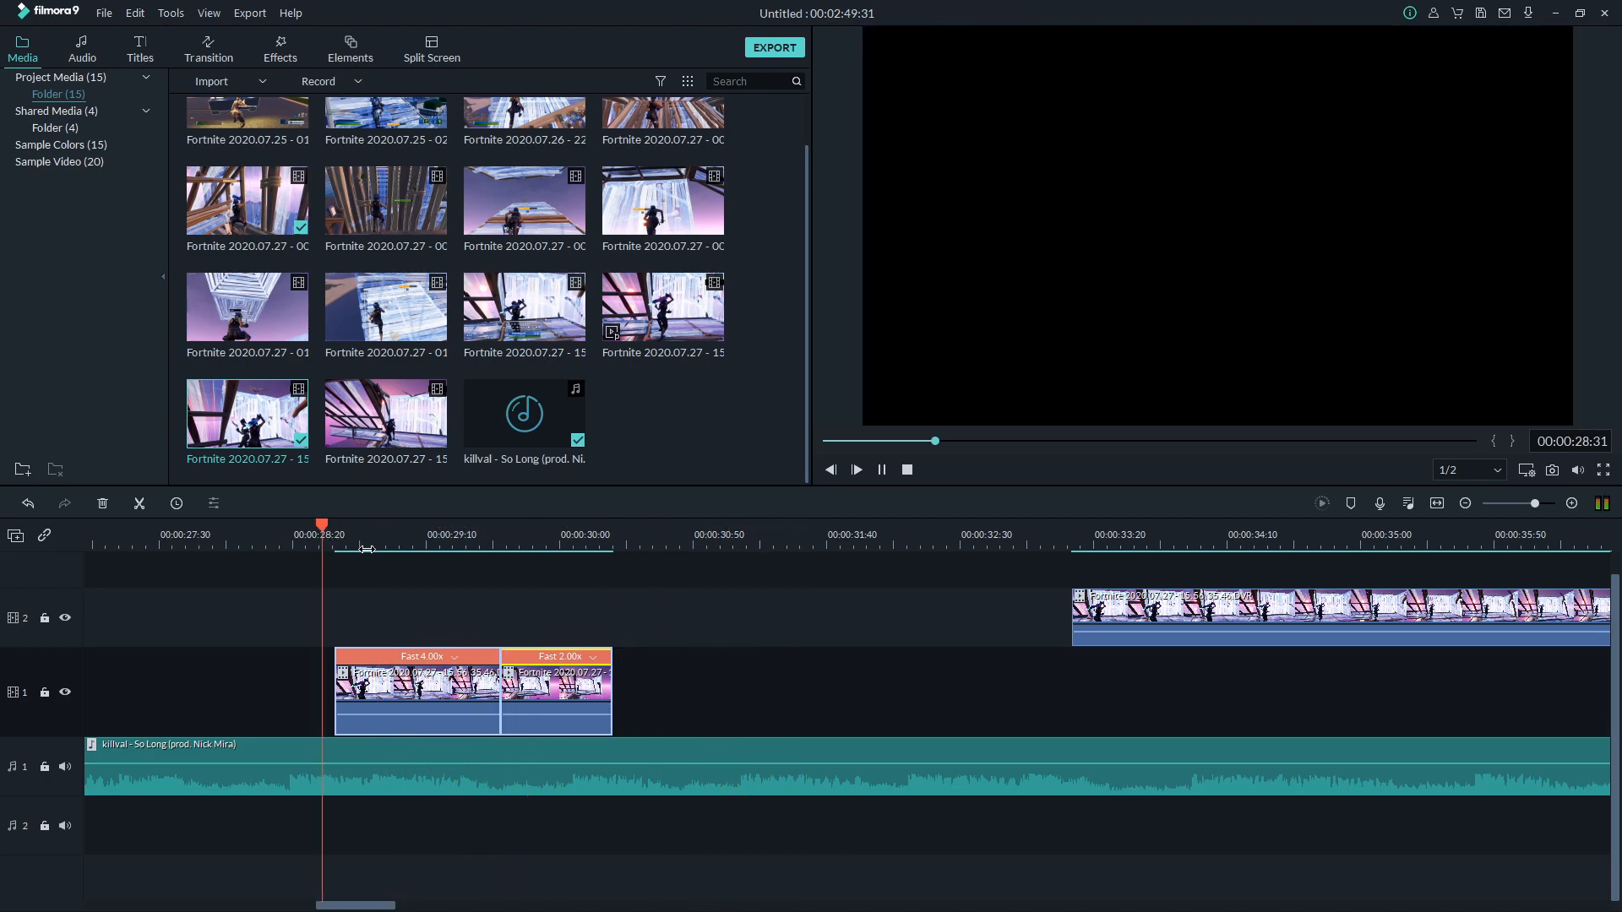
pyautogui.press('space')
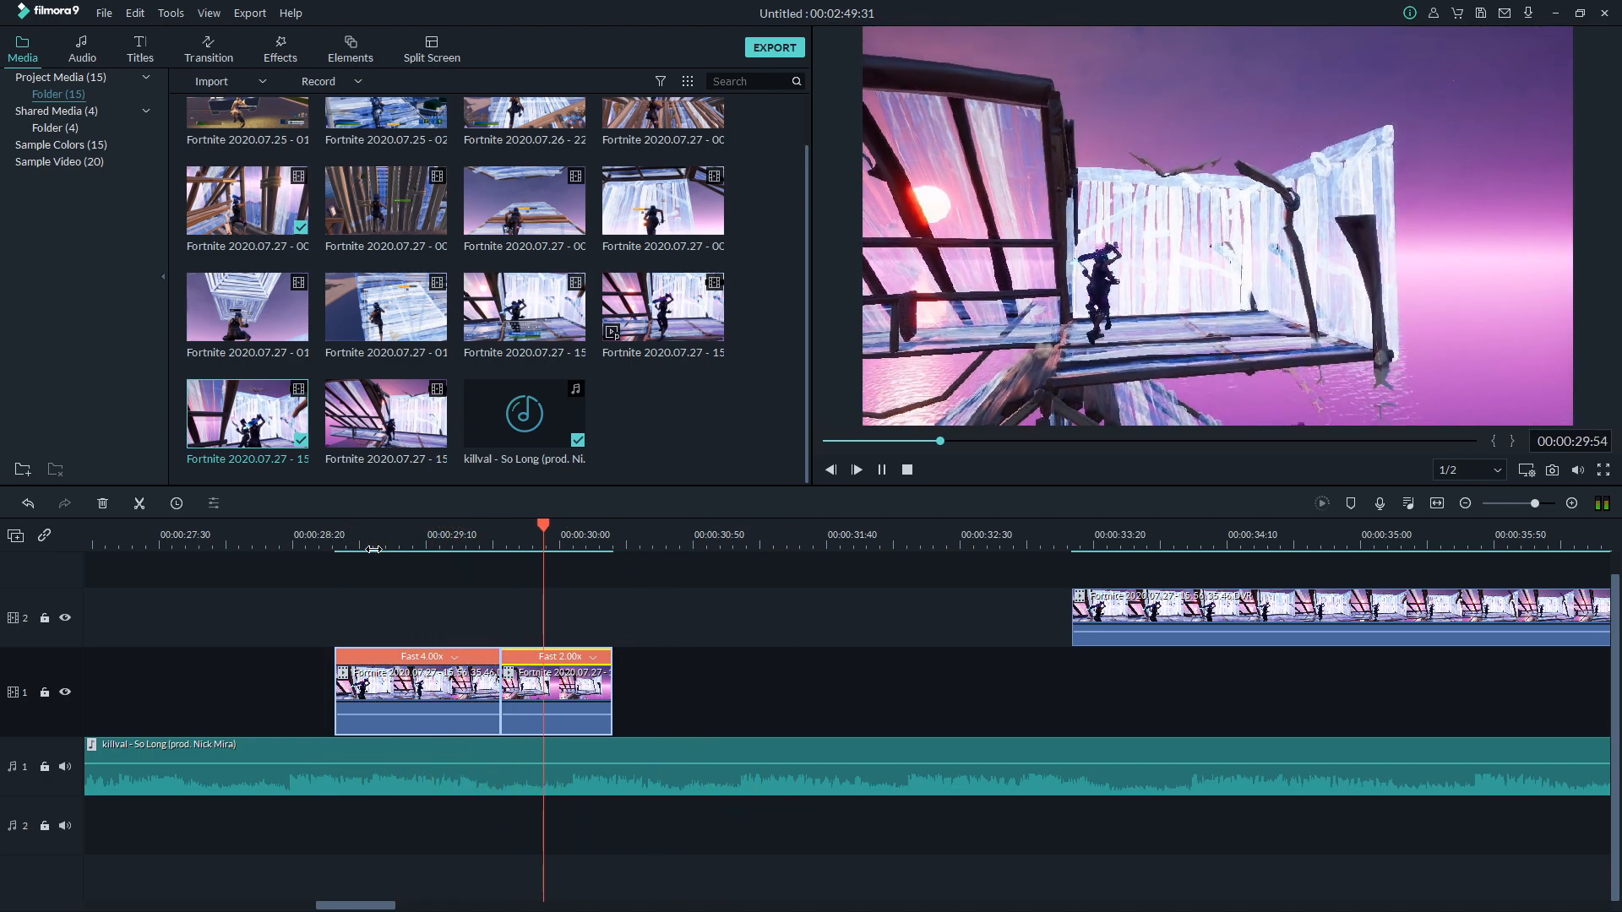
# Review the join between the 4x and 2x replay clips and trim the 2x clip's end to about 00:00:29:48.
pyautogui.click(484, 545)
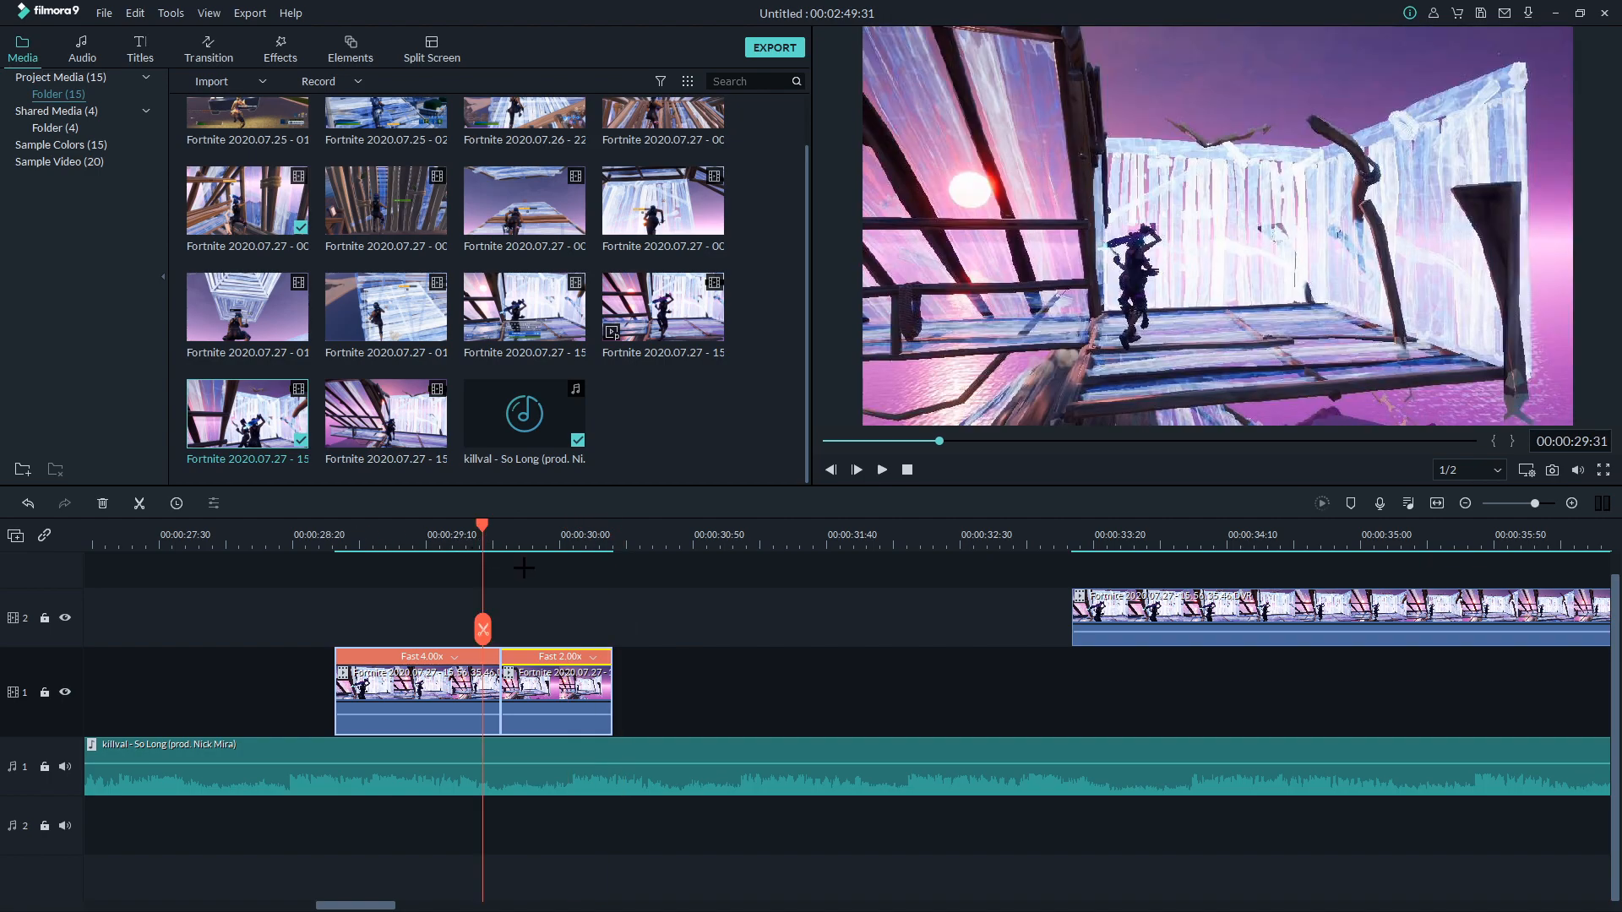
pyautogui.click(424, 542)
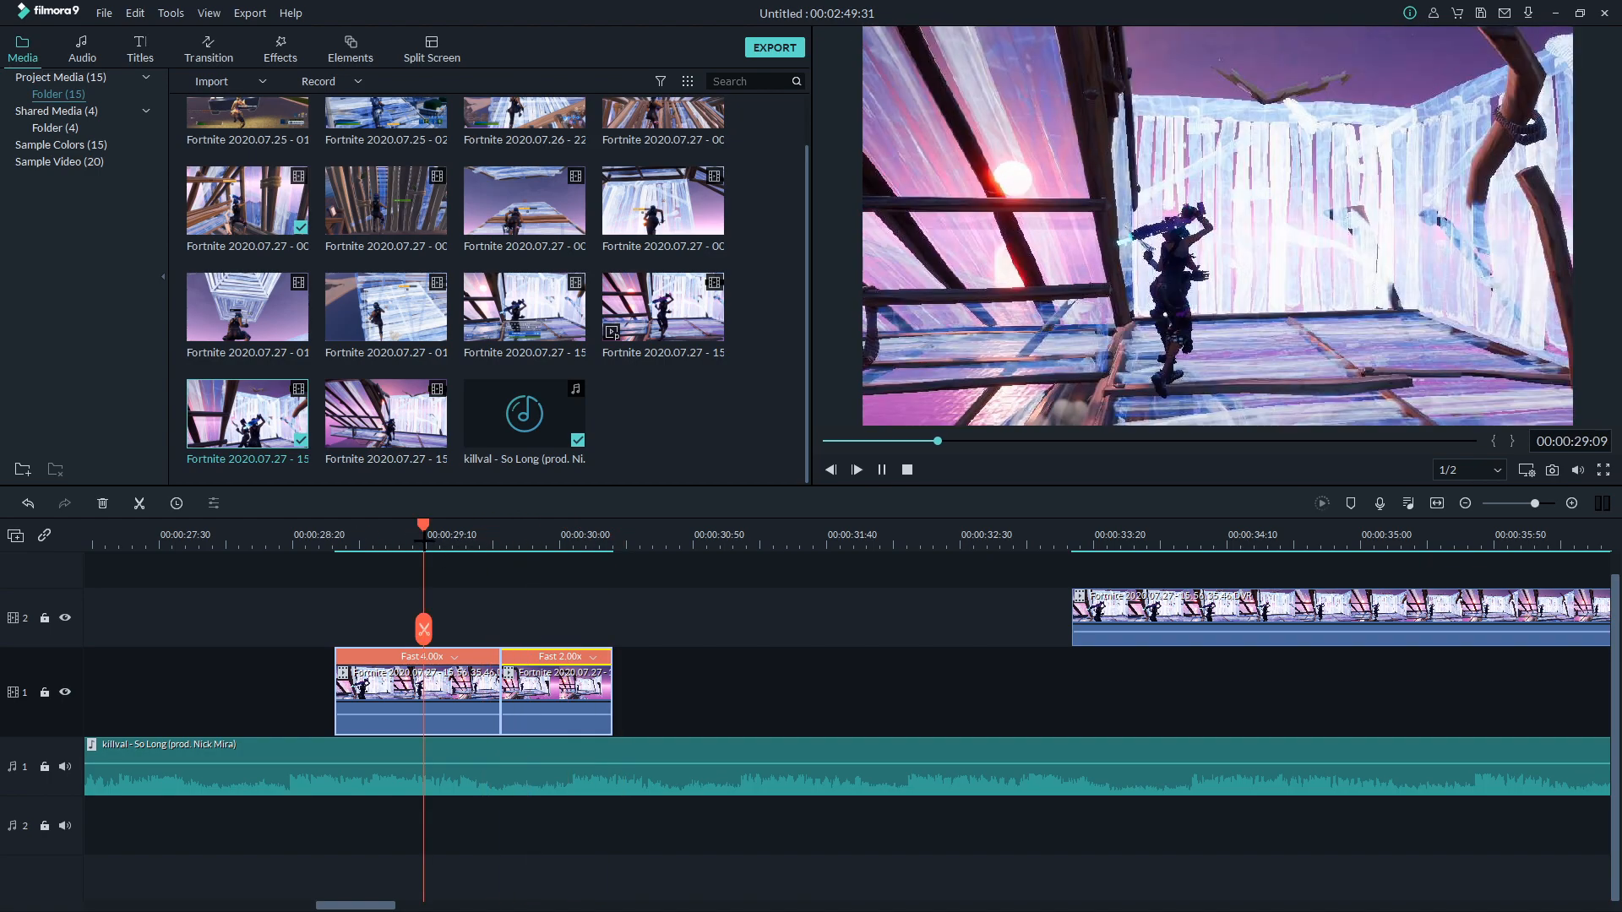
pyautogui.click(456, 683)
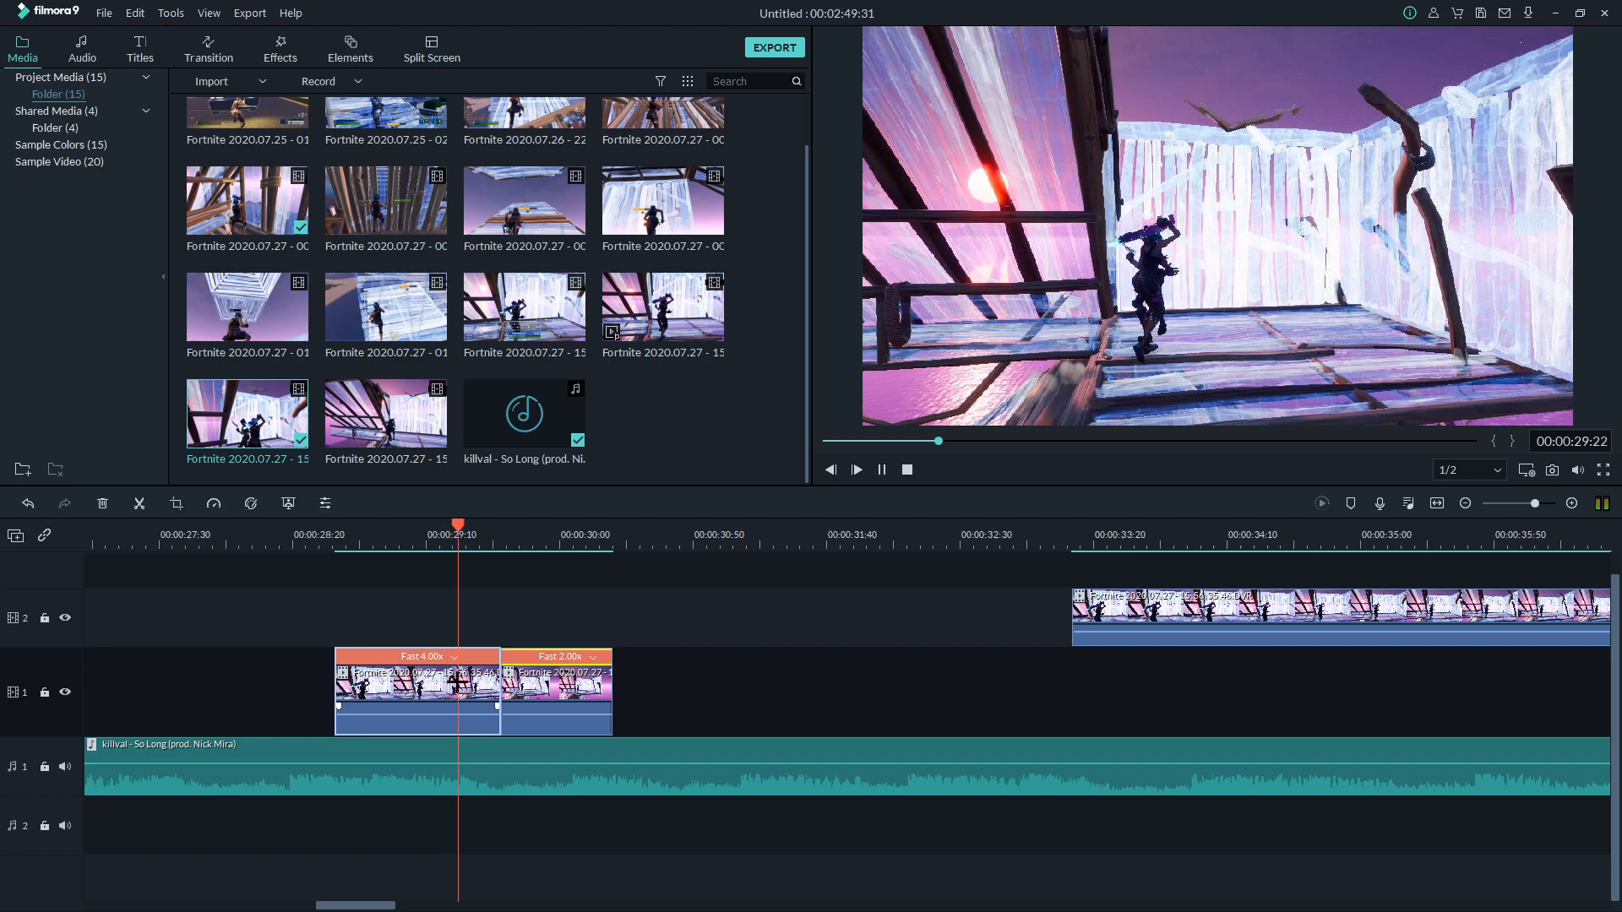
pyautogui.click(377, 541)
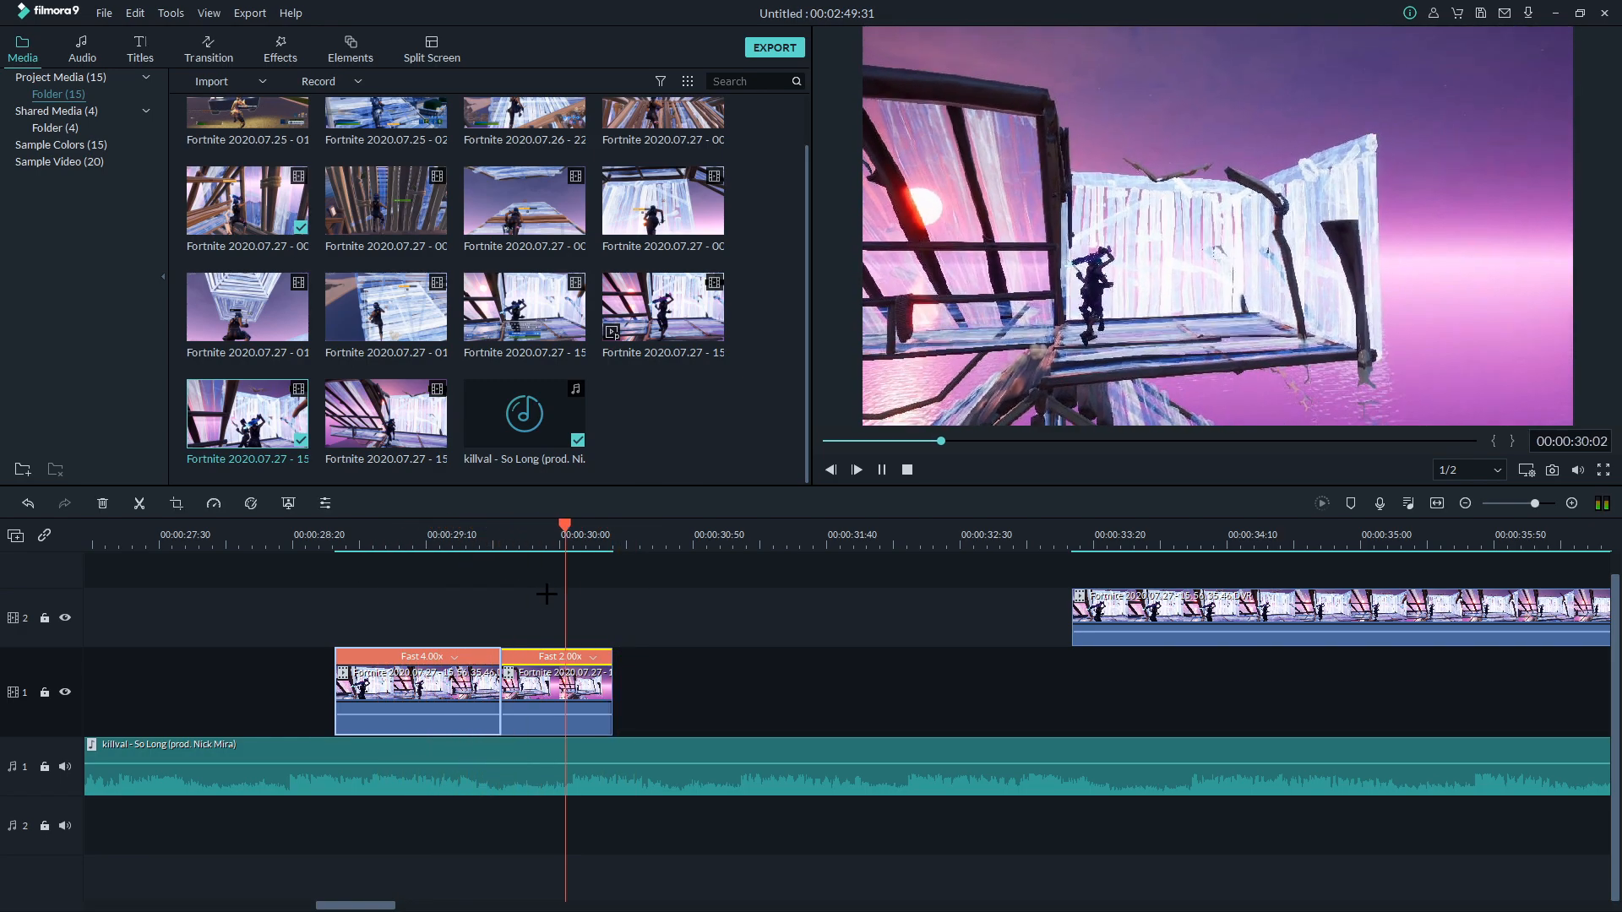
pyautogui.click(539, 535)
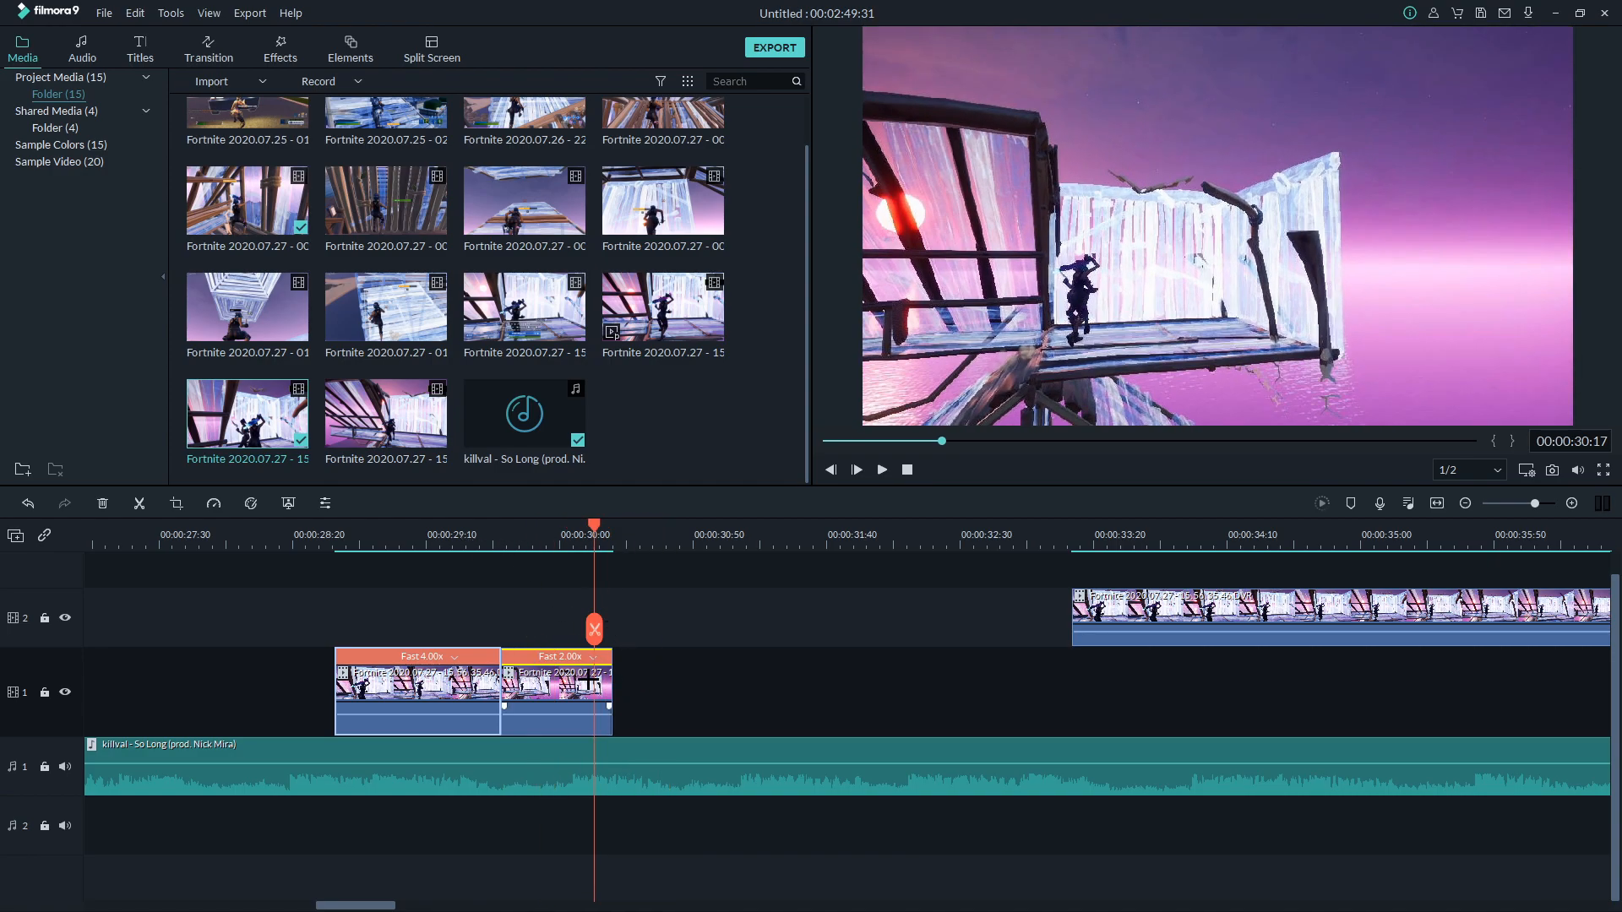
pyautogui.moveTo(610, 682); pyautogui.dragTo(529, 682)
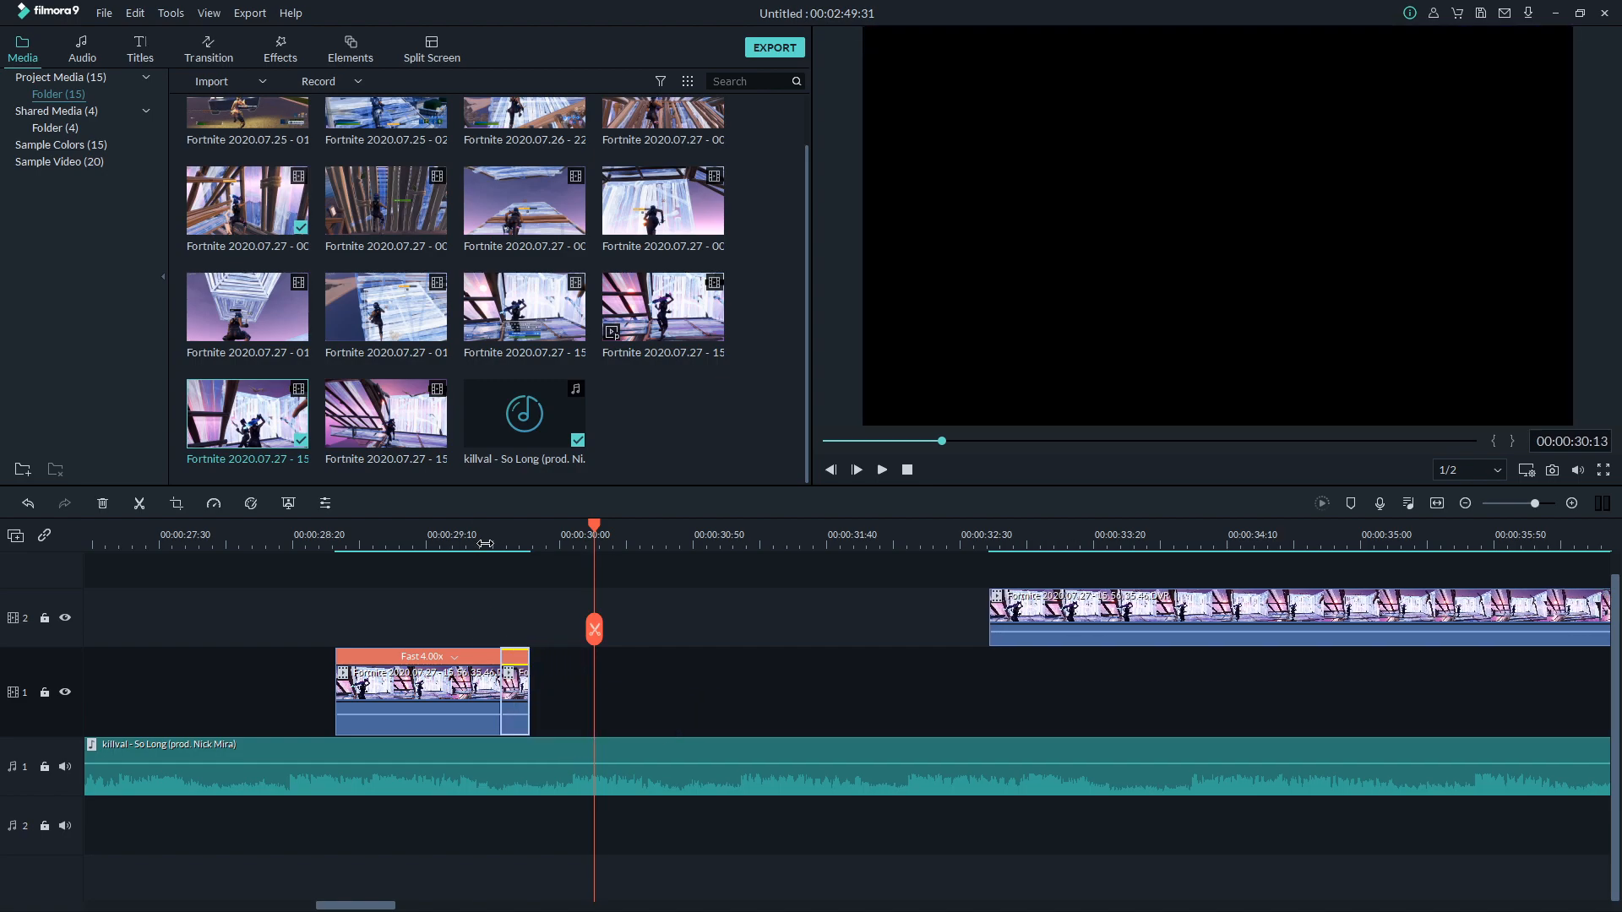
pyautogui.click(484, 544)
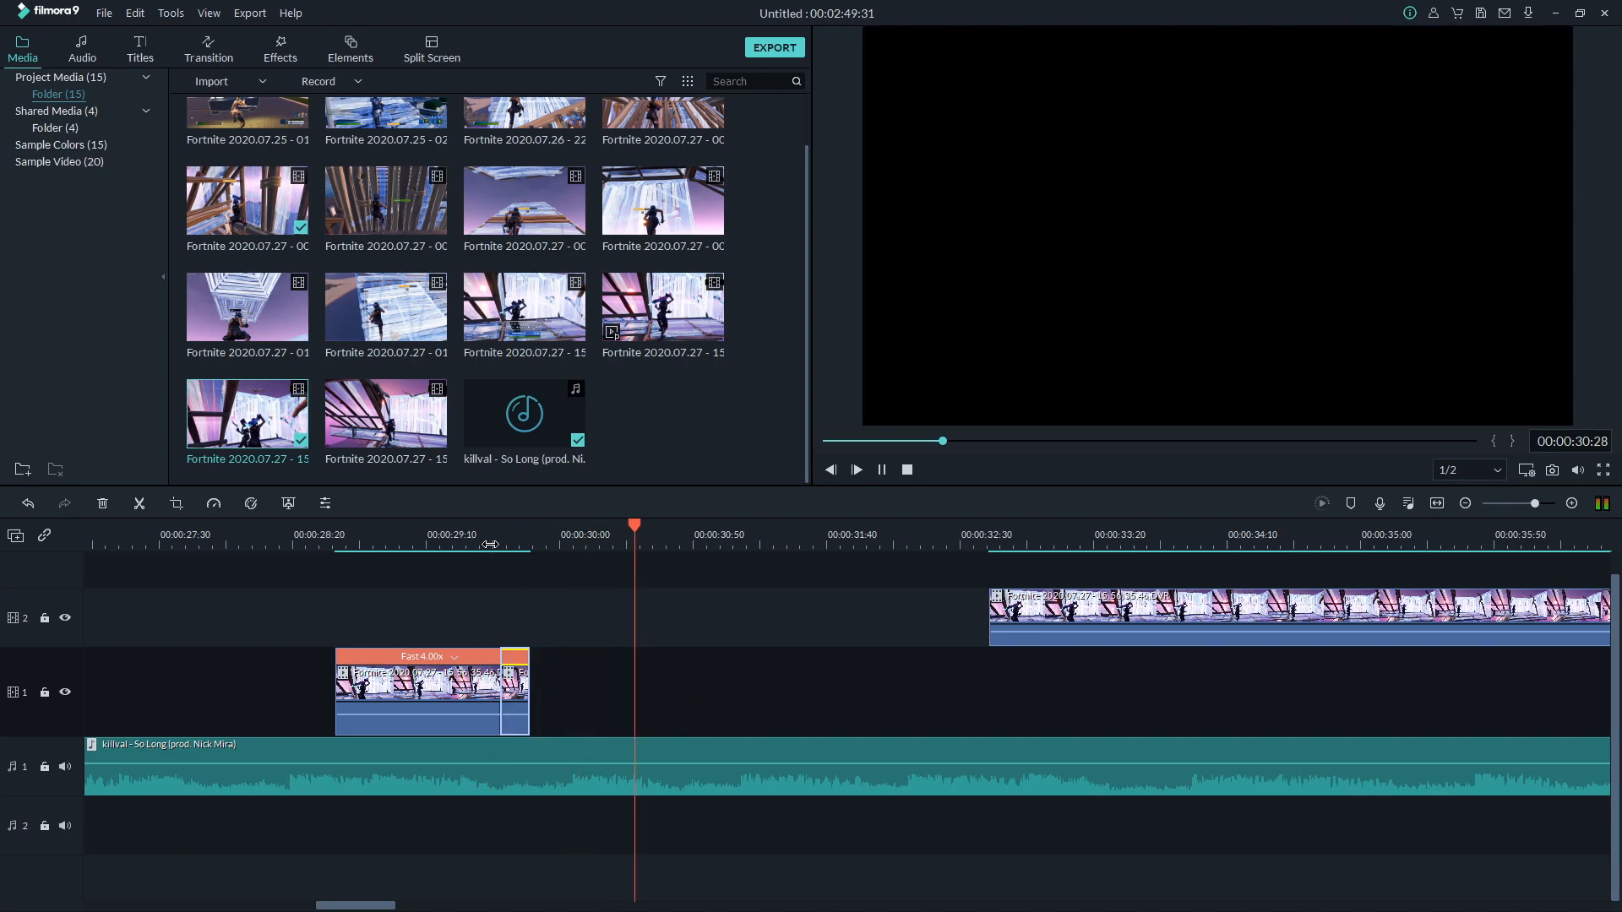
# Move the normal-speed replay clip on video track 2 earlier to about 00:00:31 and reverse it.
pyautogui.moveTo(1105, 595); pyautogui.dragTo(842, 641)
pyautogui.scroll(-3, 701, 523)
pyautogui.scroll(-2, 701, 523)
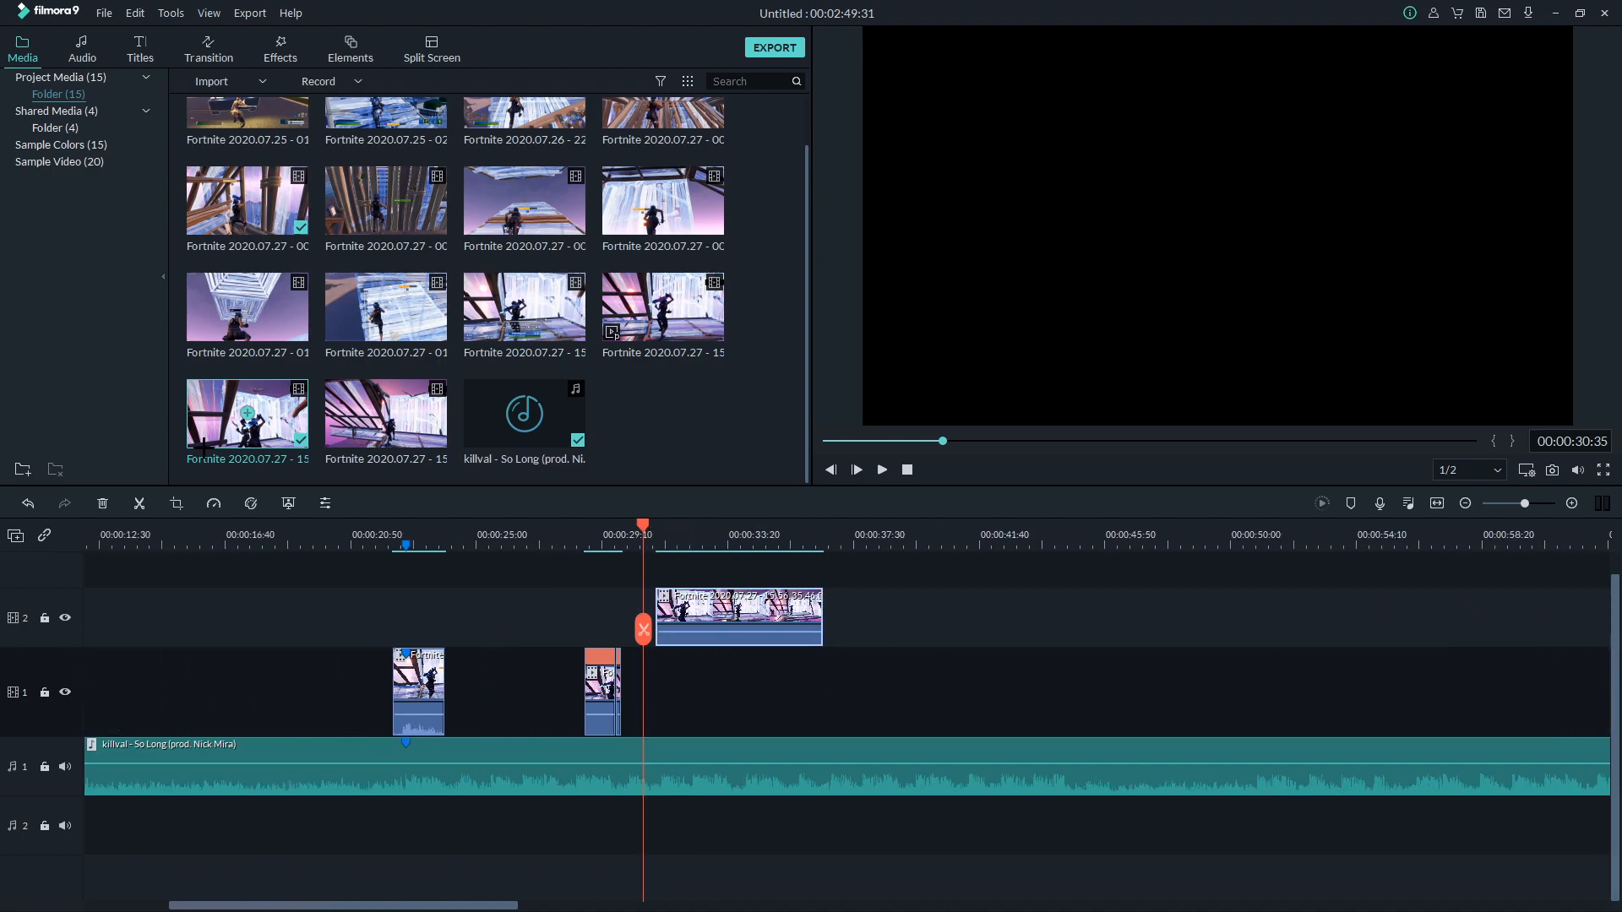
pyautogui.click(210, 503)
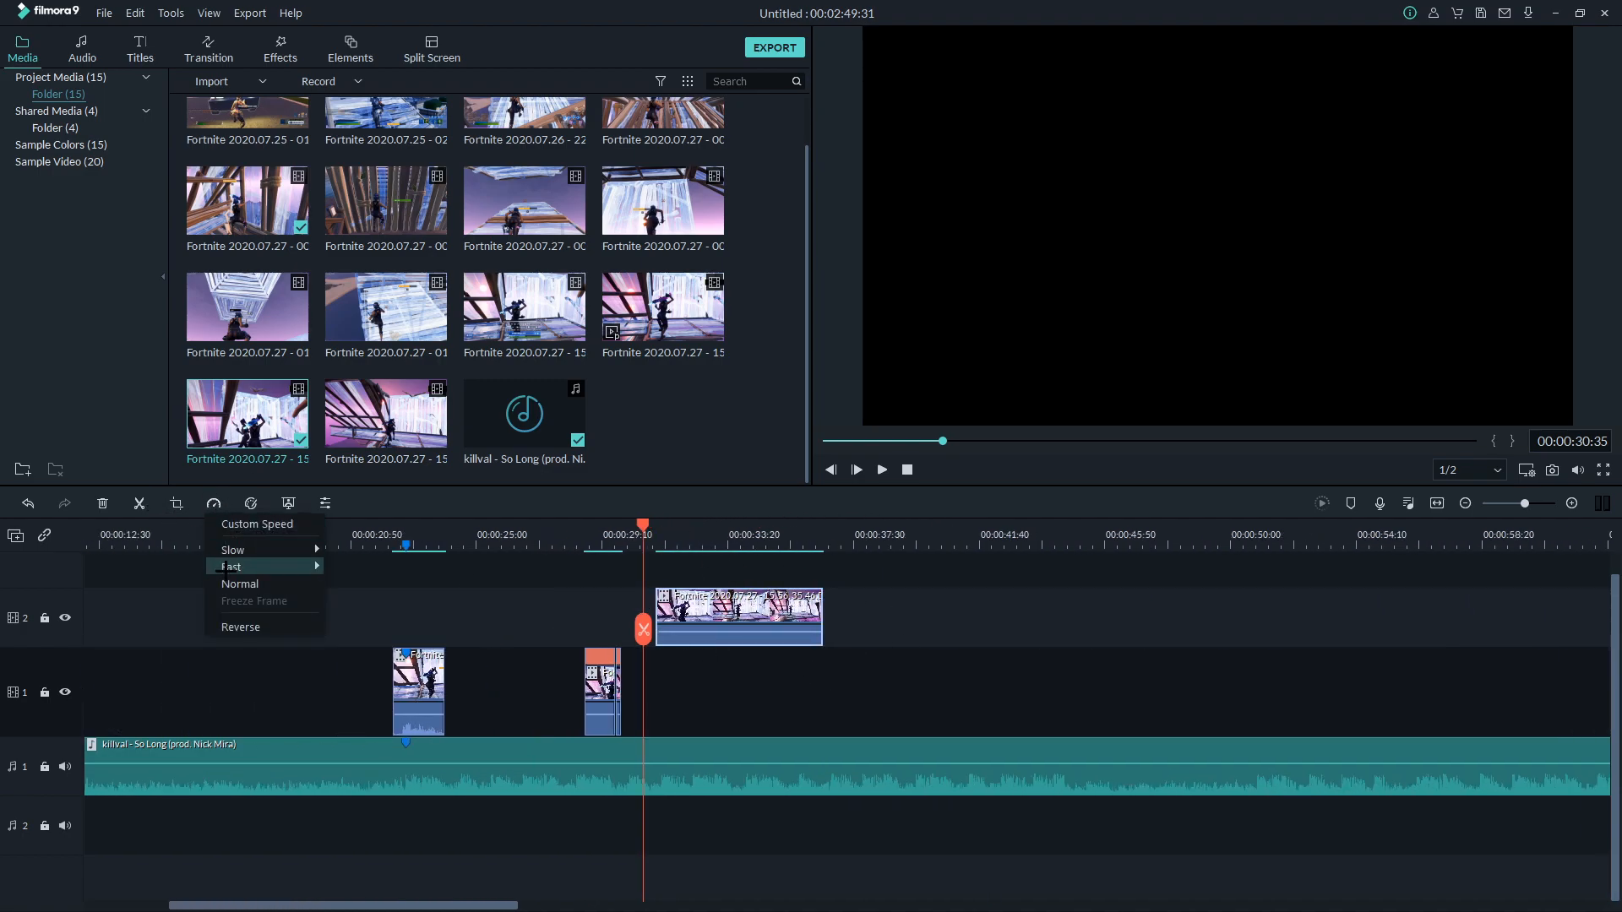
pyautogui.click(262, 624)
pyautogui.click(870, 473)
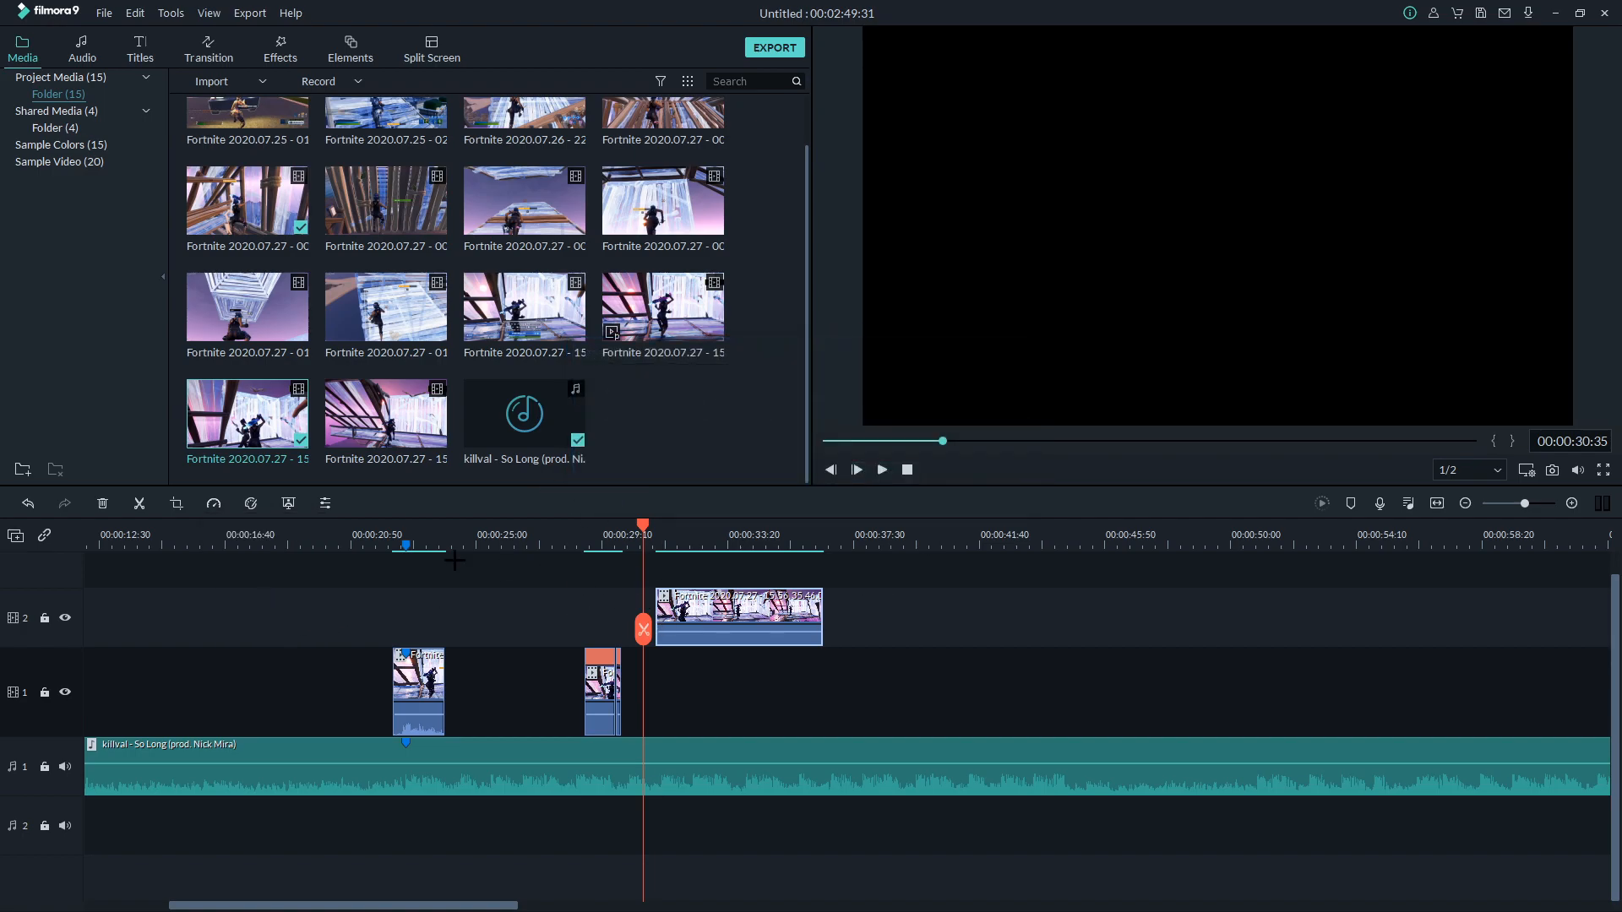
# Set the reversed replay clip on video track 2 to 20x speed.
pyautogui.click(213, 503)
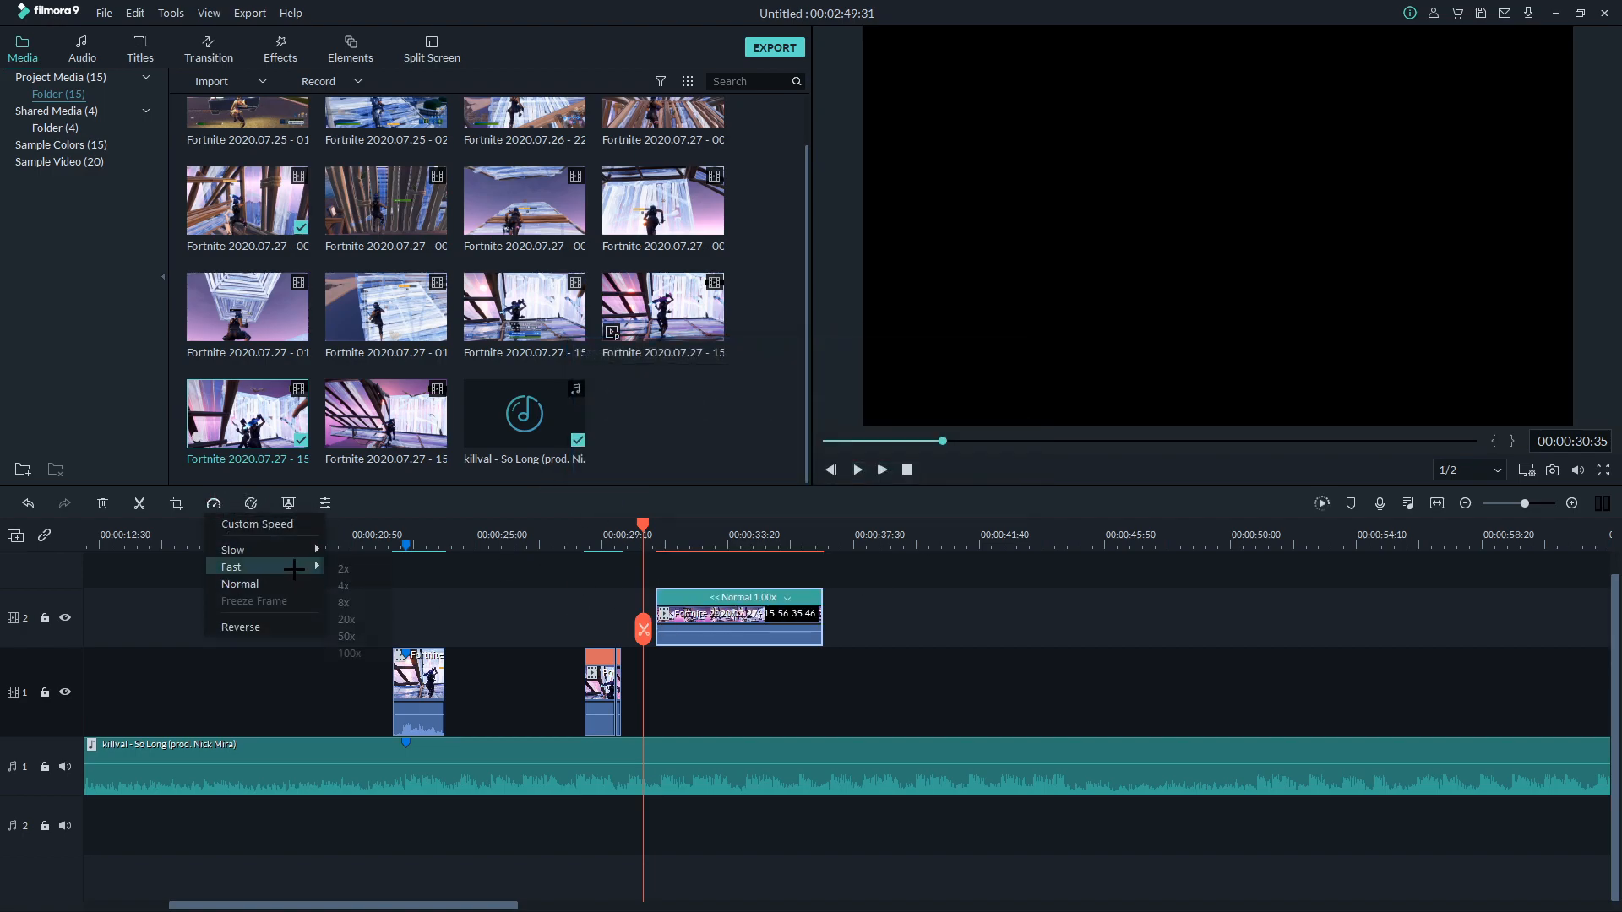
pyautogui.click(425, 618)
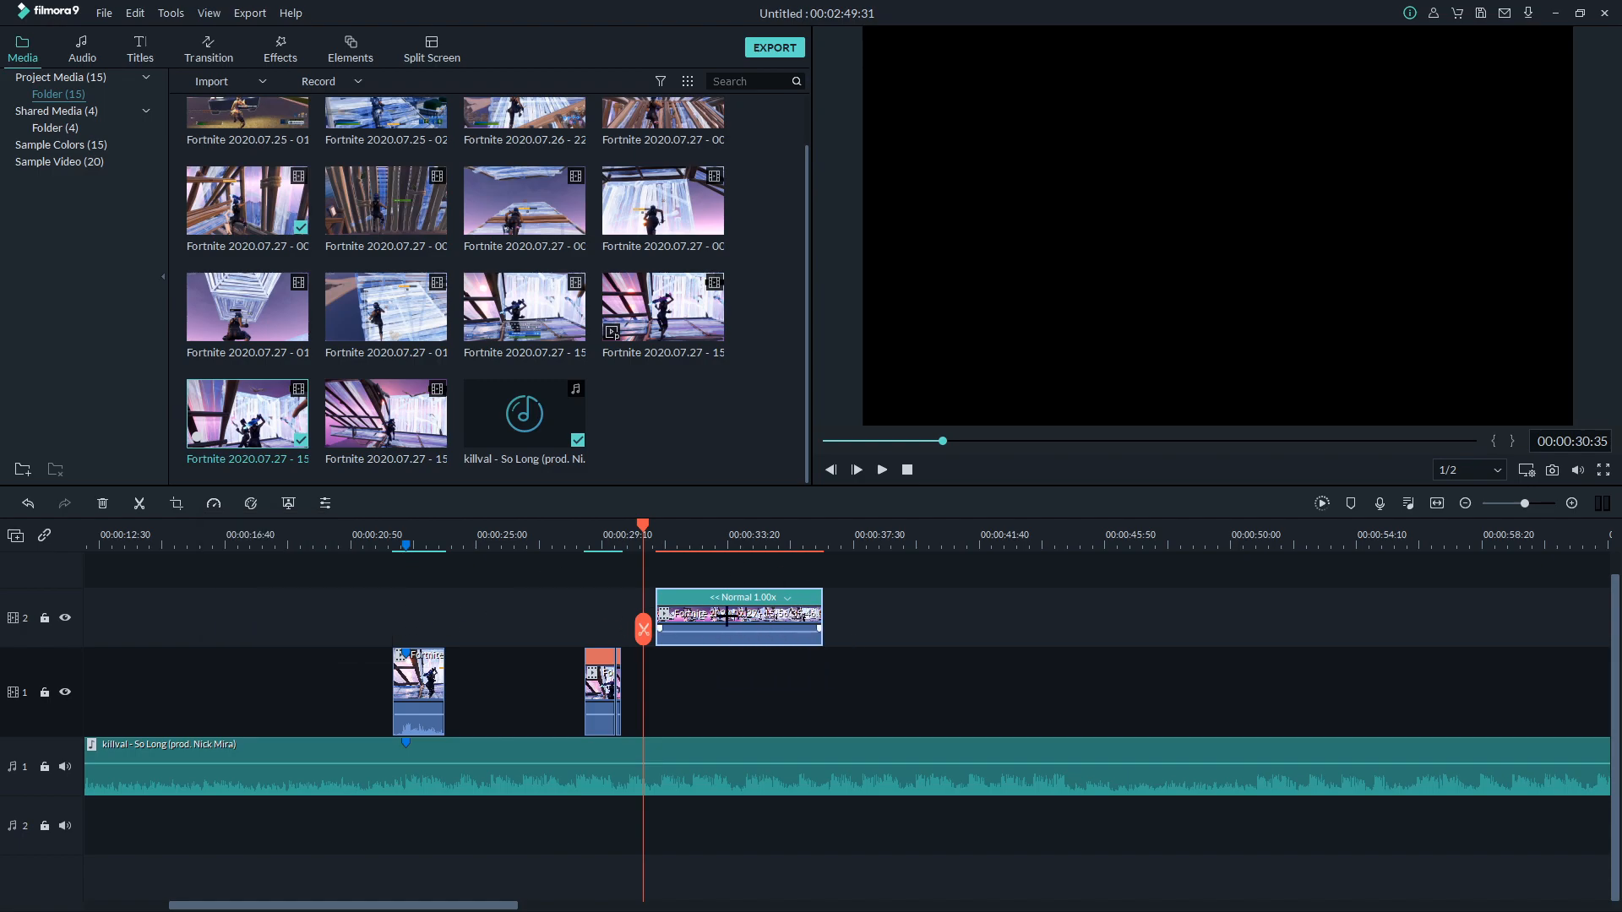
pyautogui.click(786, 597)
pyautogui.moveTo(836, 659)
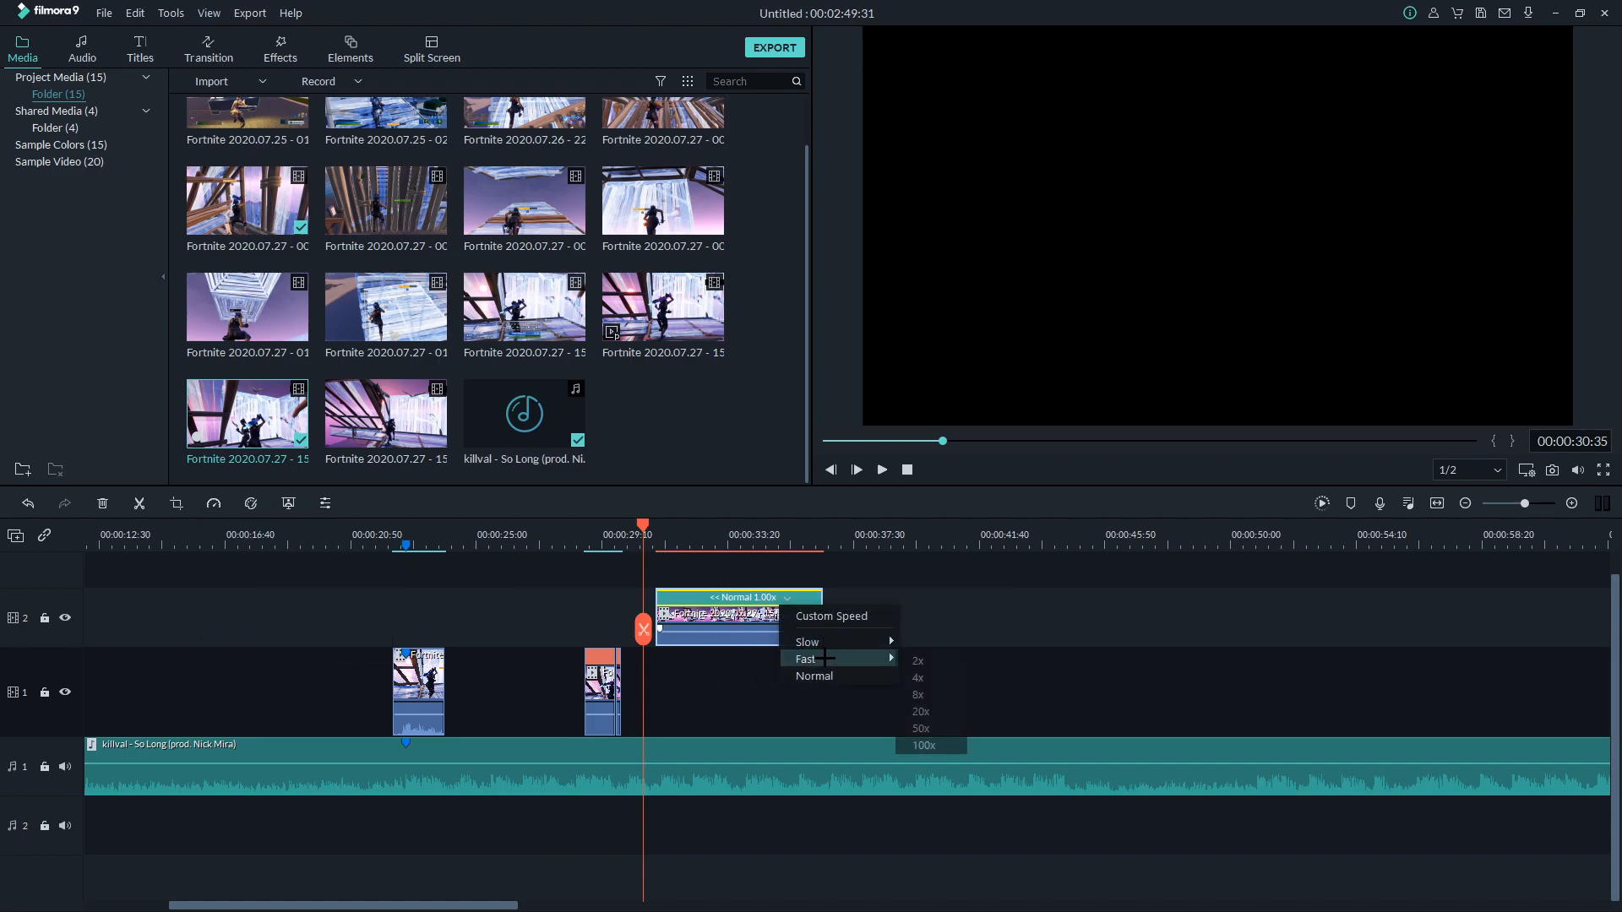
pyautogui.click(924, 728)
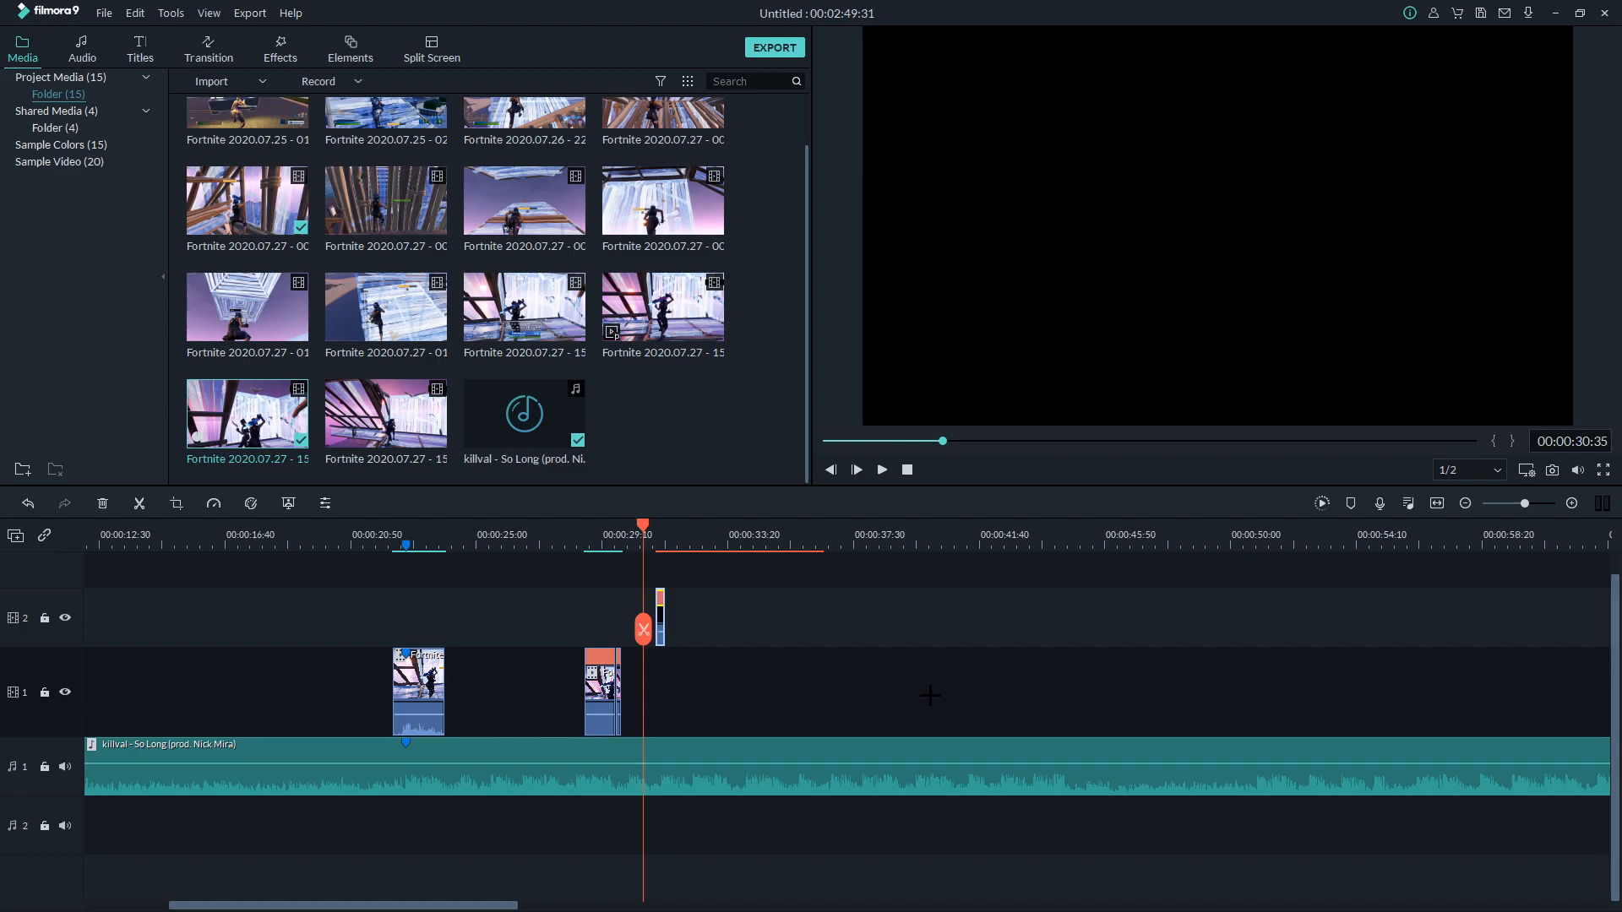
# Line up the three replay parts on video track 1 directly before the elimination clip and render their preview.
pyautogui.moveTo(520, 531); pyautogui.dragTo(140, 674)
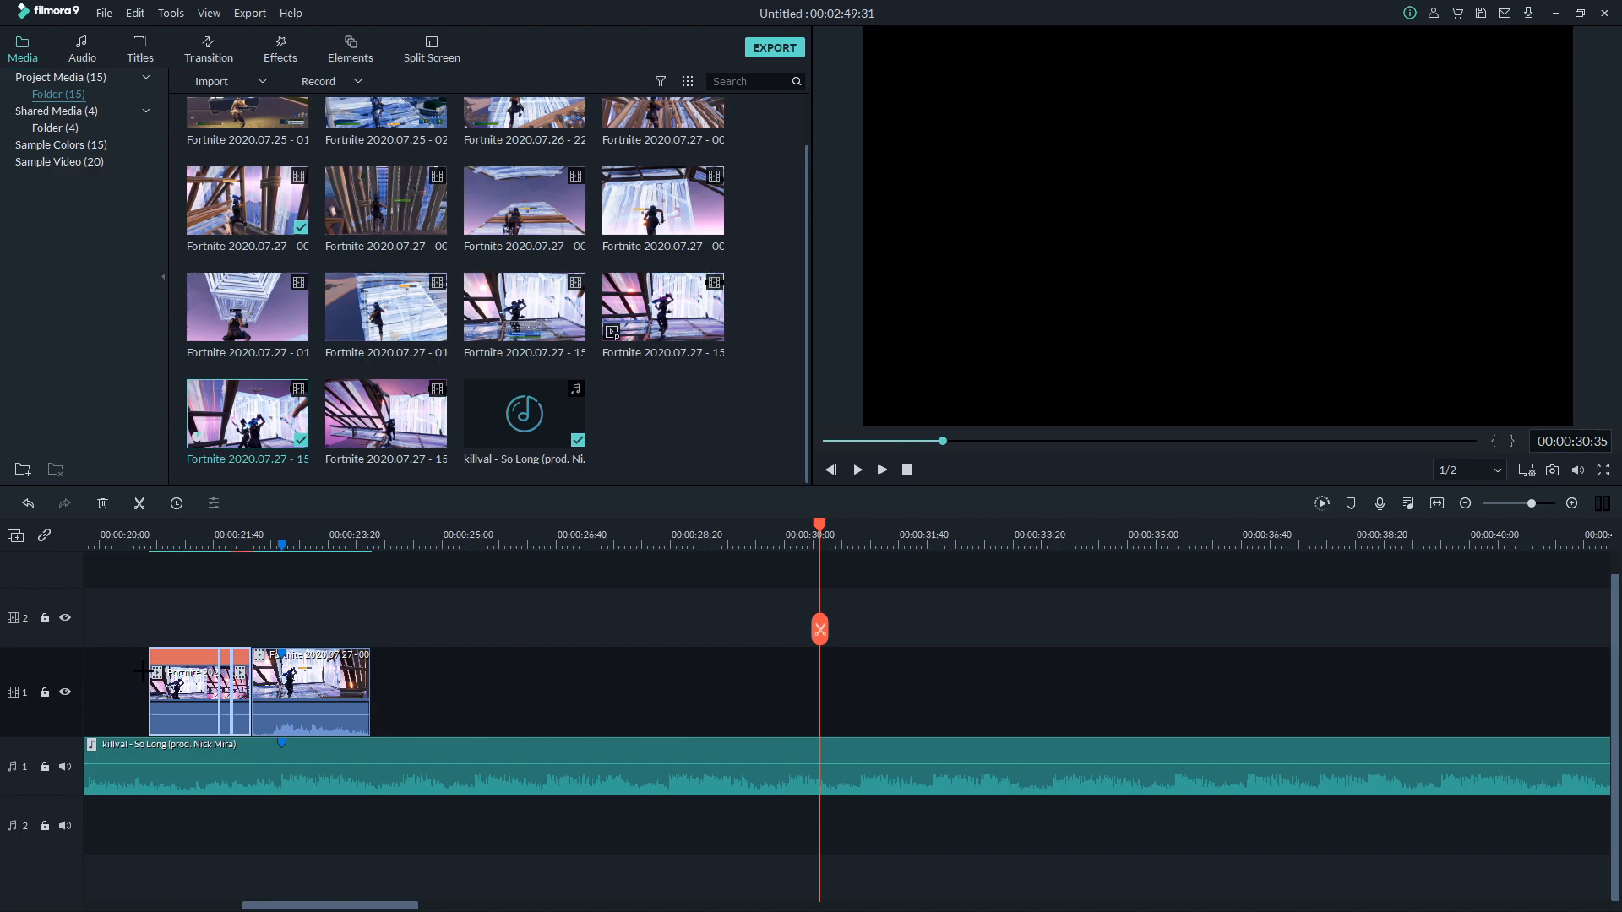
pyautogui.click(153, 535)
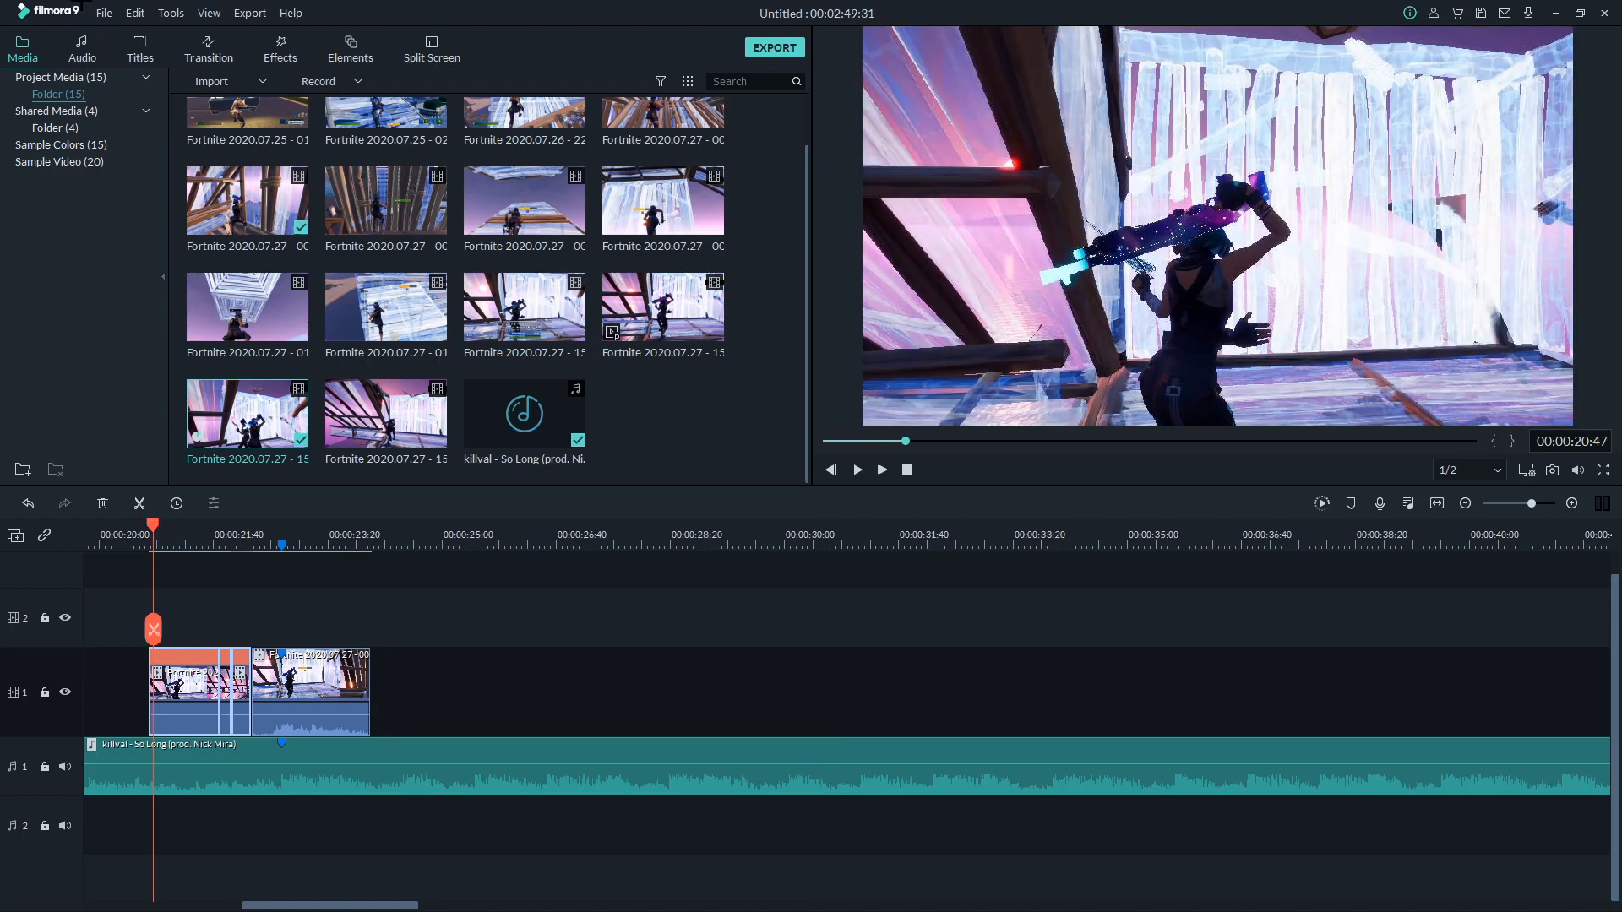
pyautogui.click(103, 13)
pyautogui.click(187, 213)
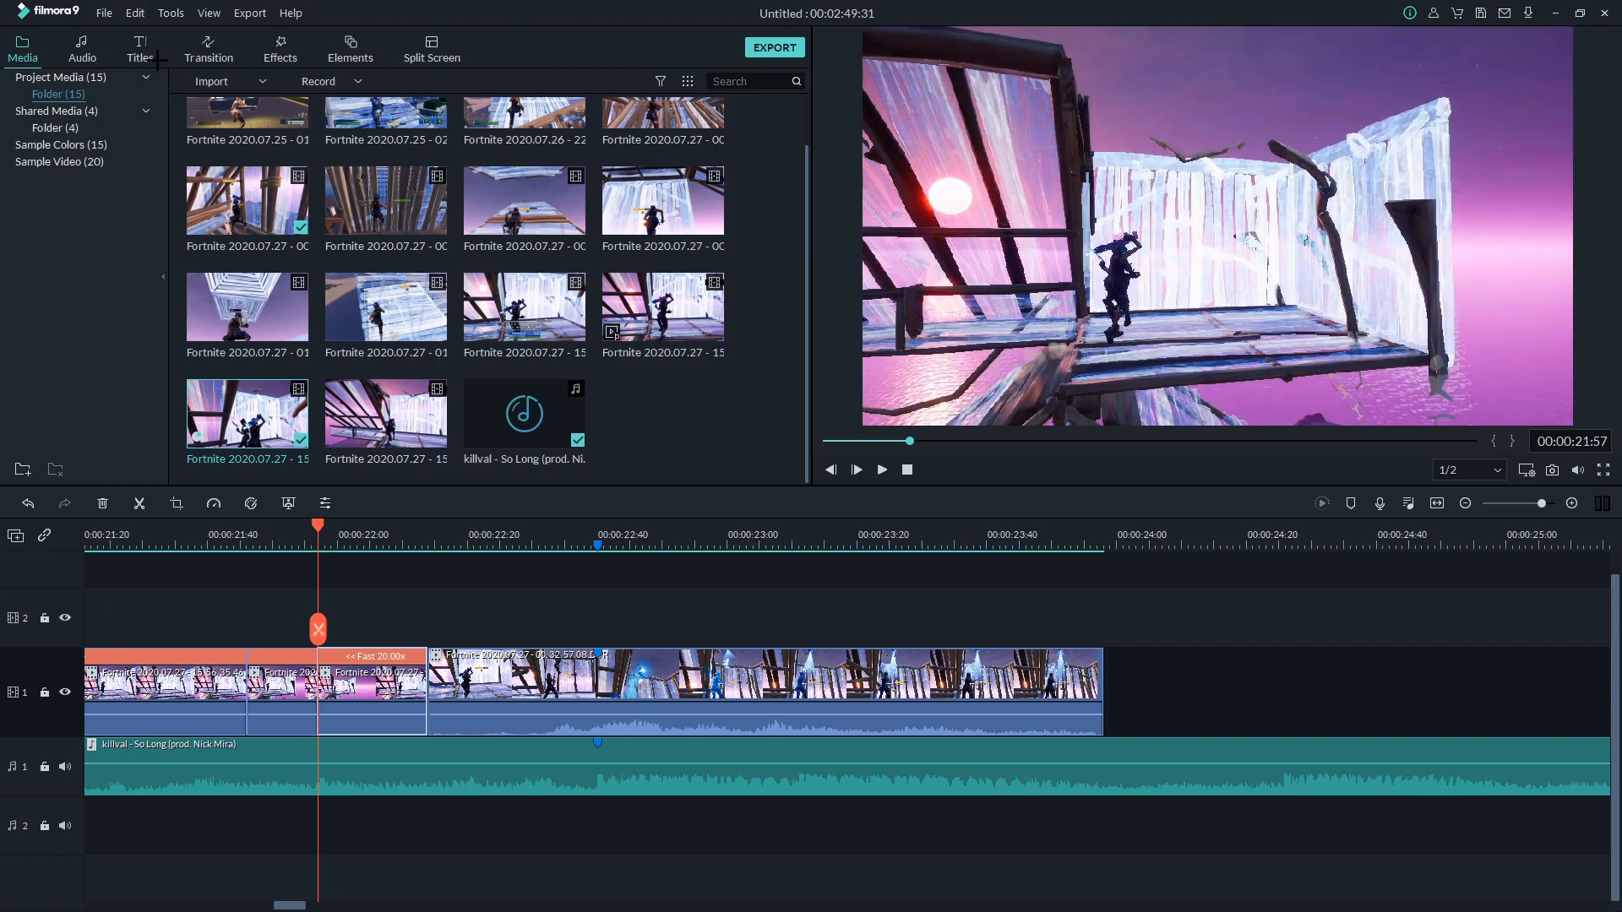
# Play the replay sequence from 00:00:20:37 and recheck how the reversed 20x part leads into the elimination clip.
pyautogui.click(104, 13)
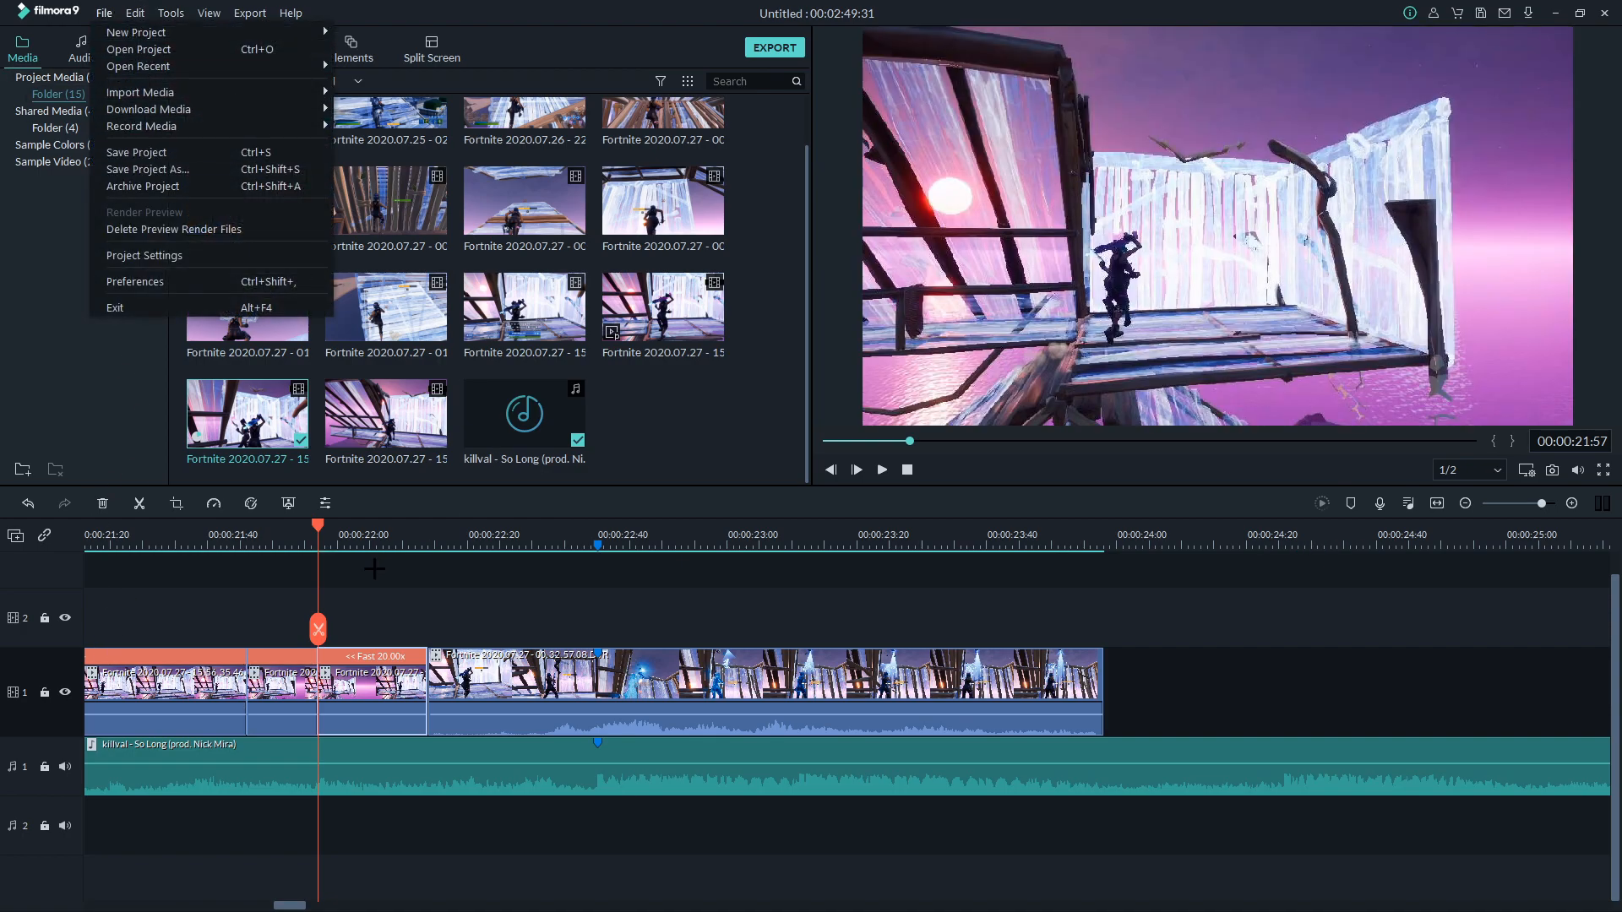
pyautogui.click(327, 522)
pyautogui.moveTo(327, 521); pyautogui.dragTo(668, 521)
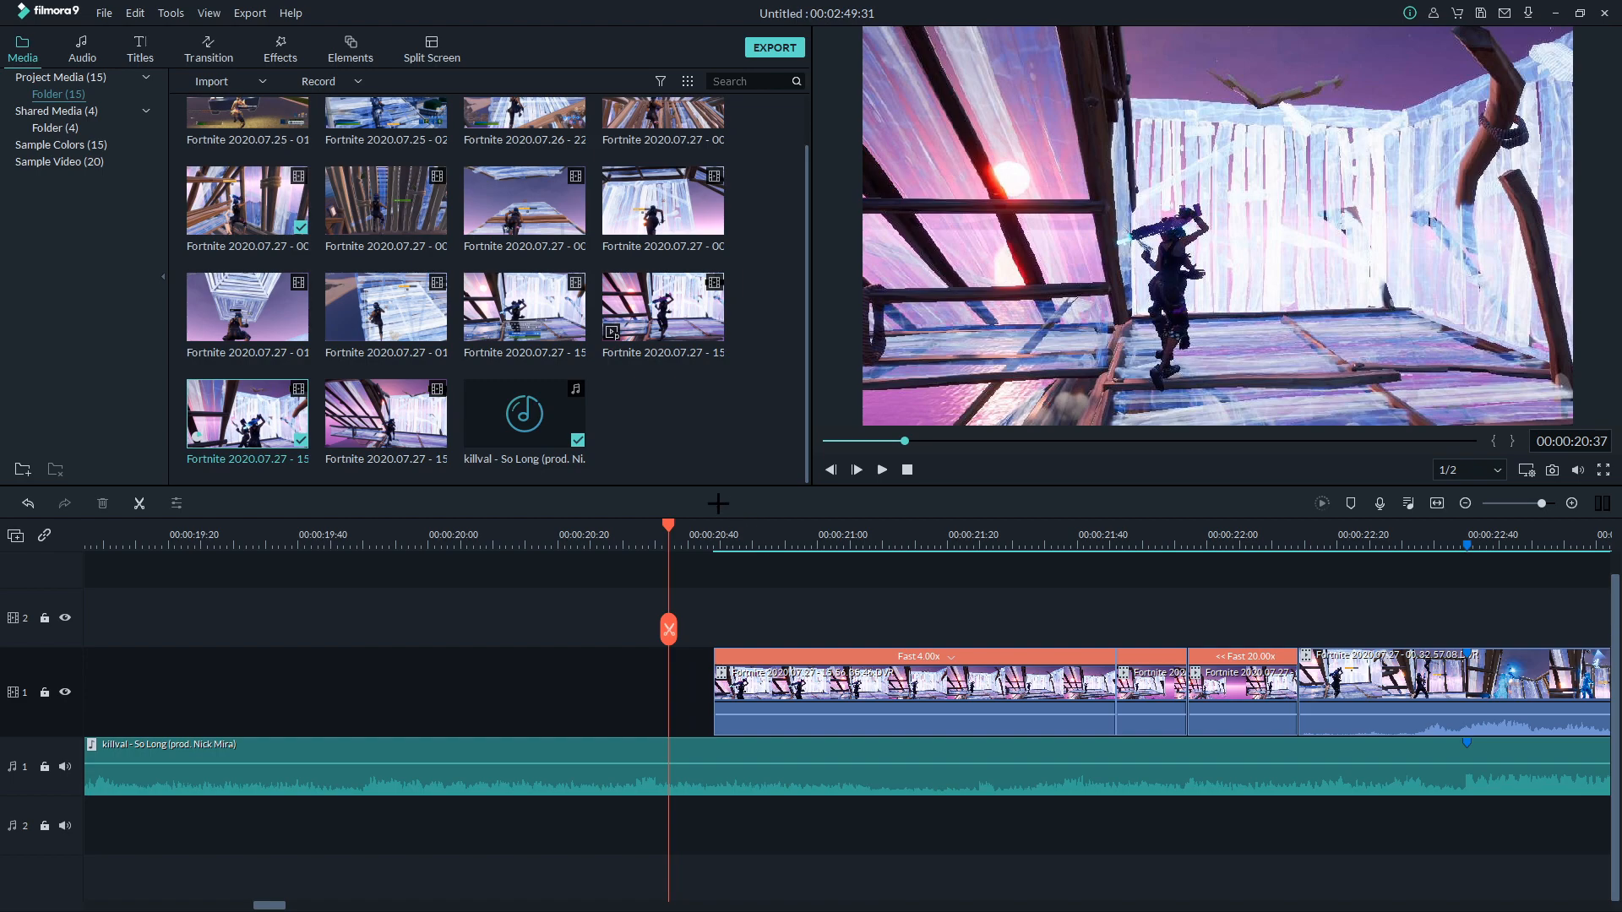
pyautogui.press('space')
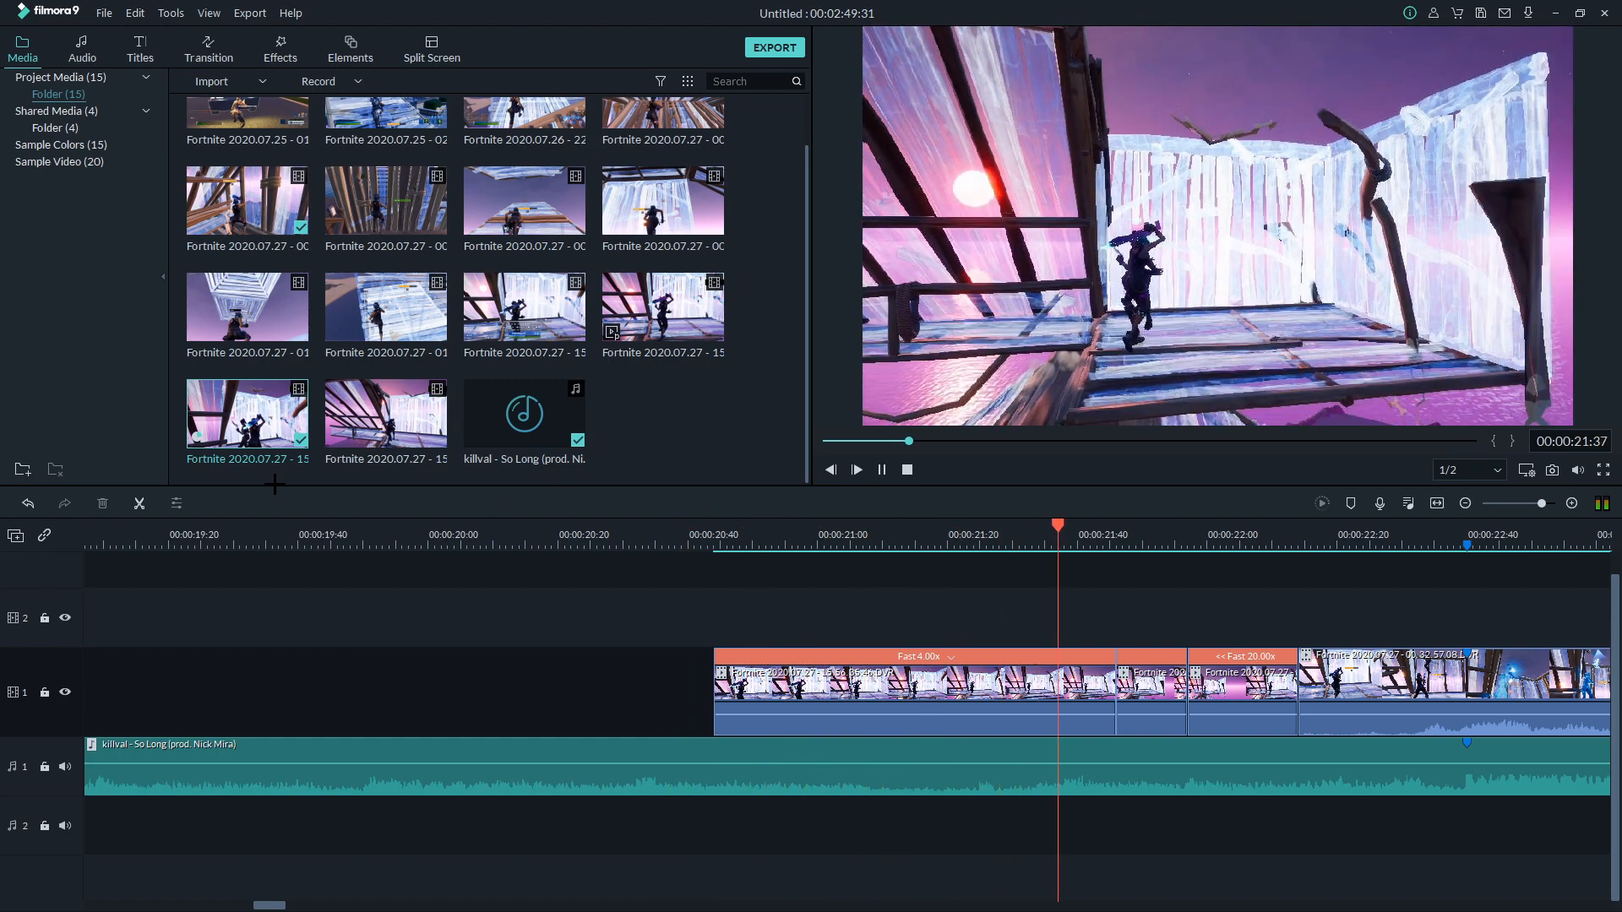
pyautogui.press('space')
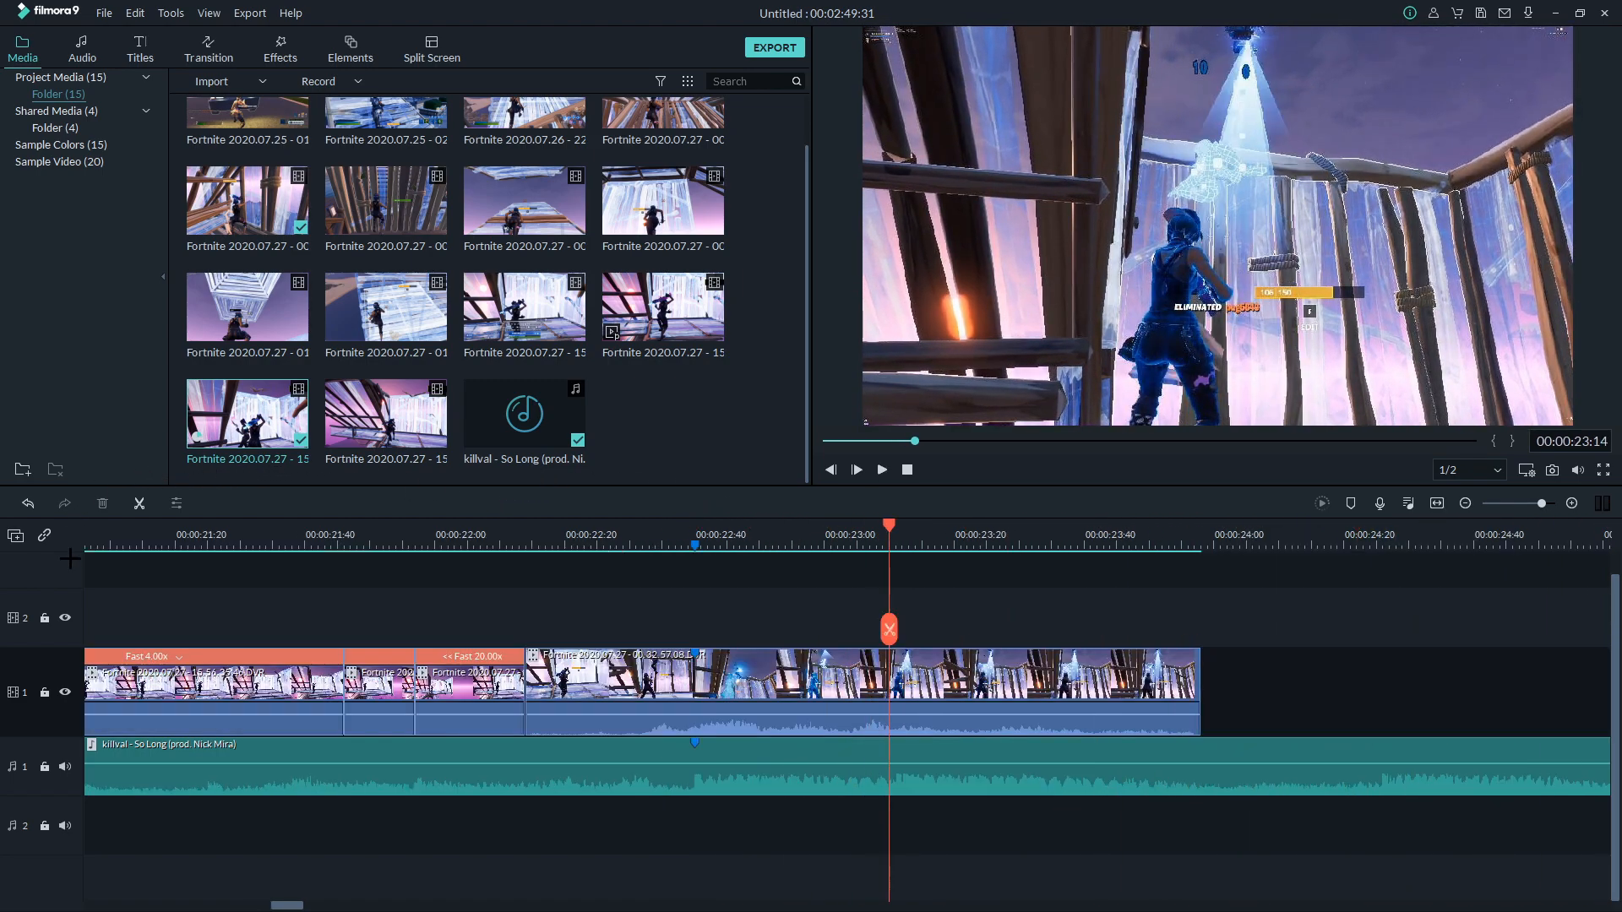
pyautogui.click(508, 546)
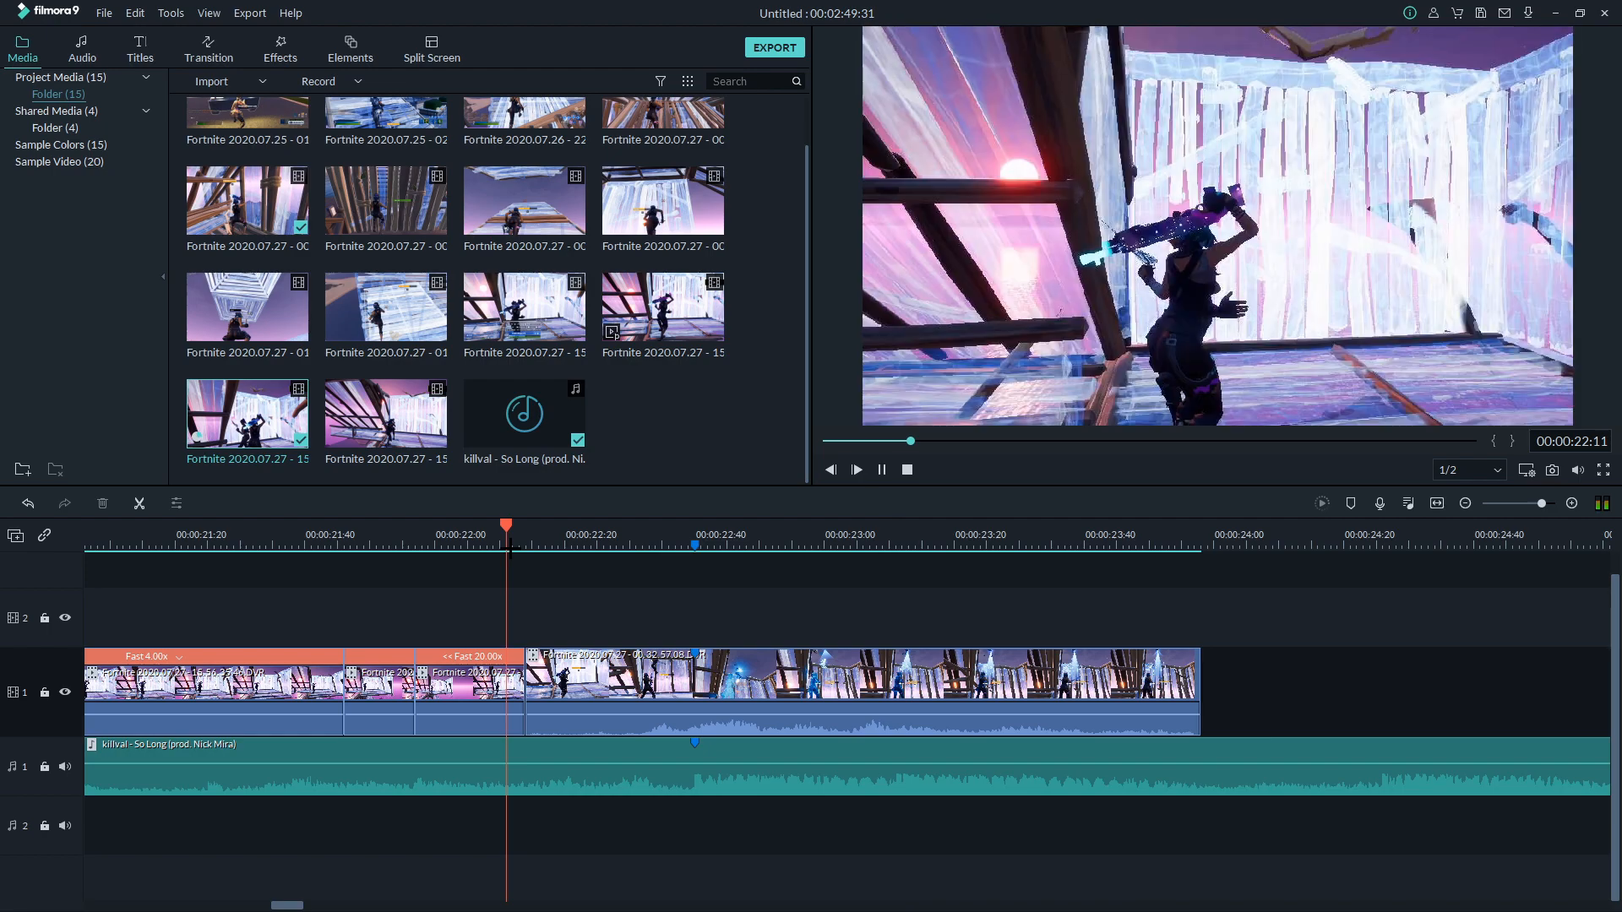
pyautogui.press('space')
pyautogui.click(433, 538)
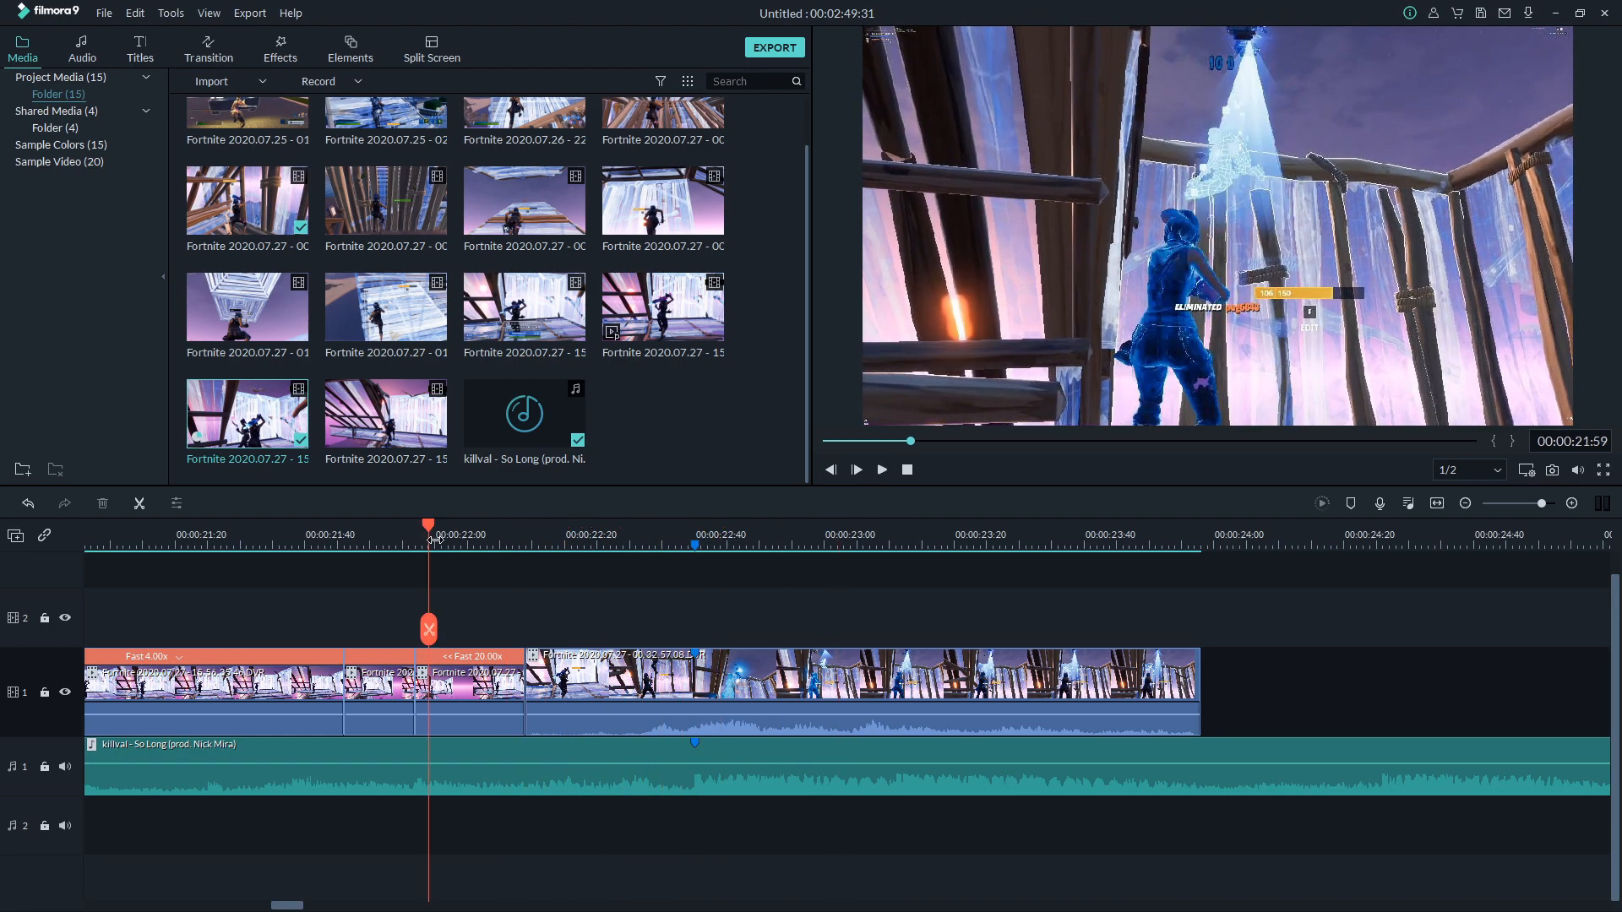
pyautogui.press('space')
pyautogui.press('space')
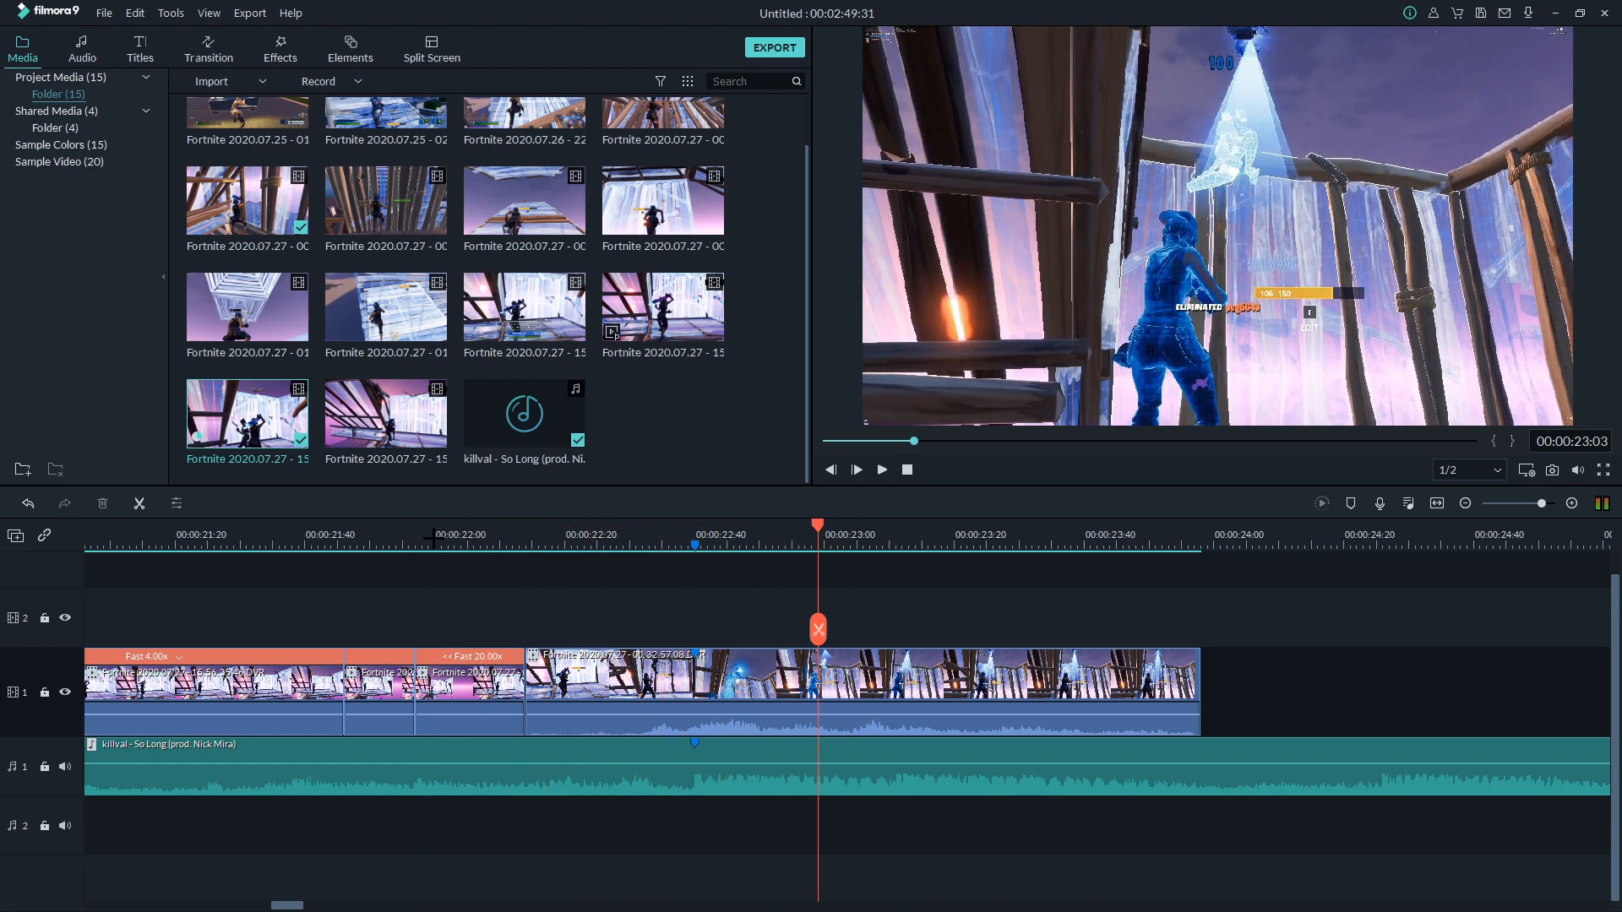
# Move the earlier gameplay clip on video track 1 so it ends where the 4x replay clip begins, and play the sequence.
pyautogui.moveTo(726, 540); pyautogui.dragTo(473, 541)
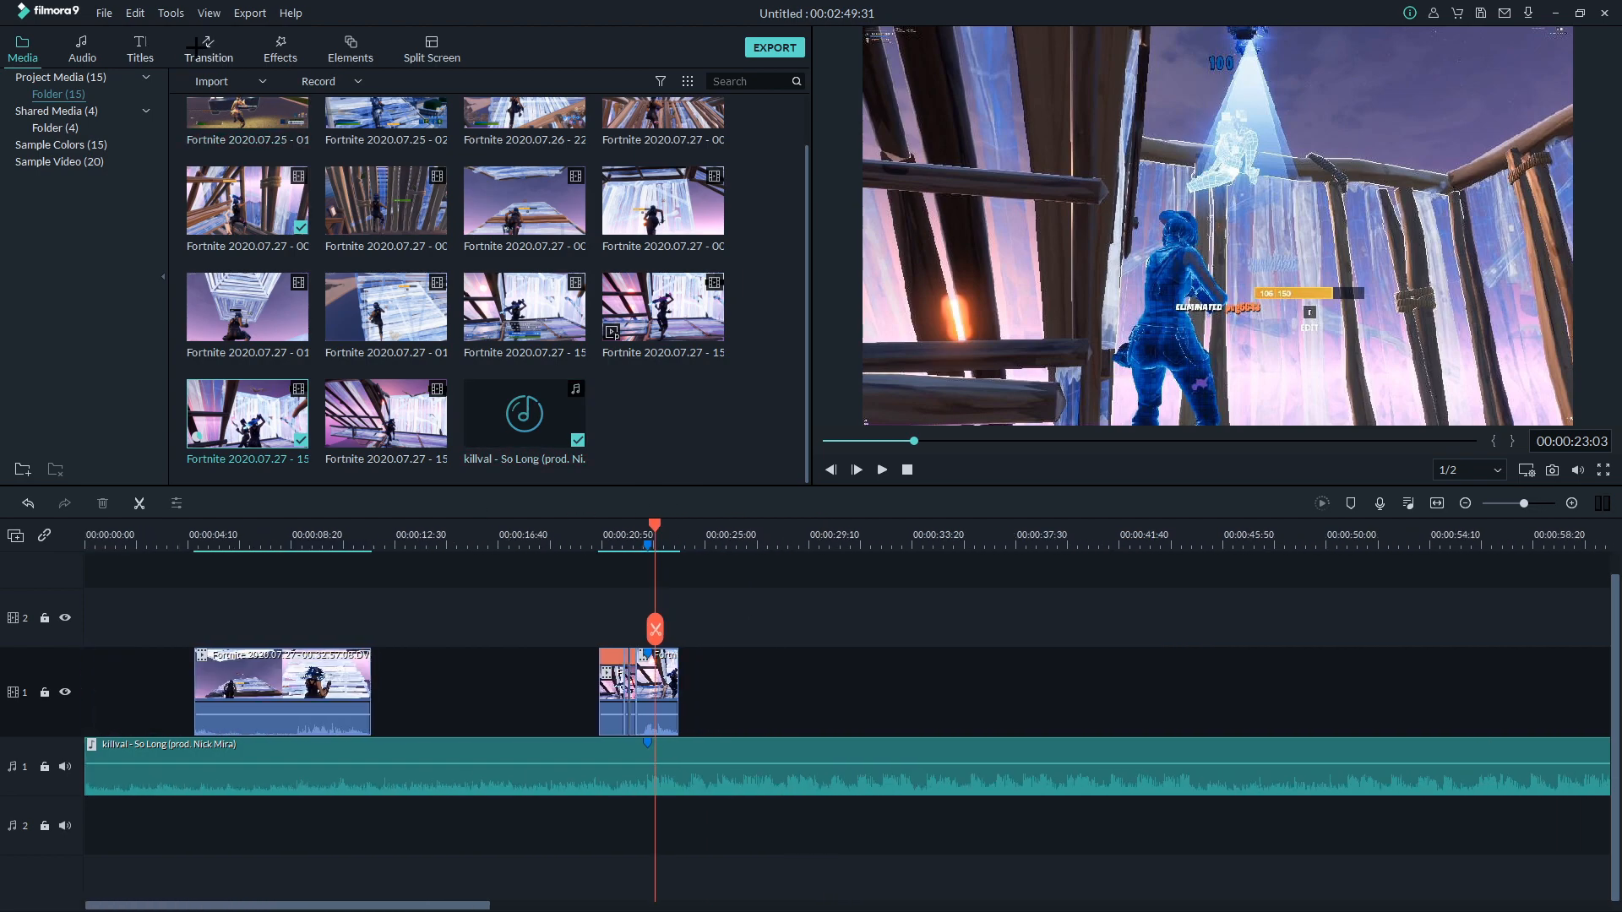
pyautogui.click(199, 48)
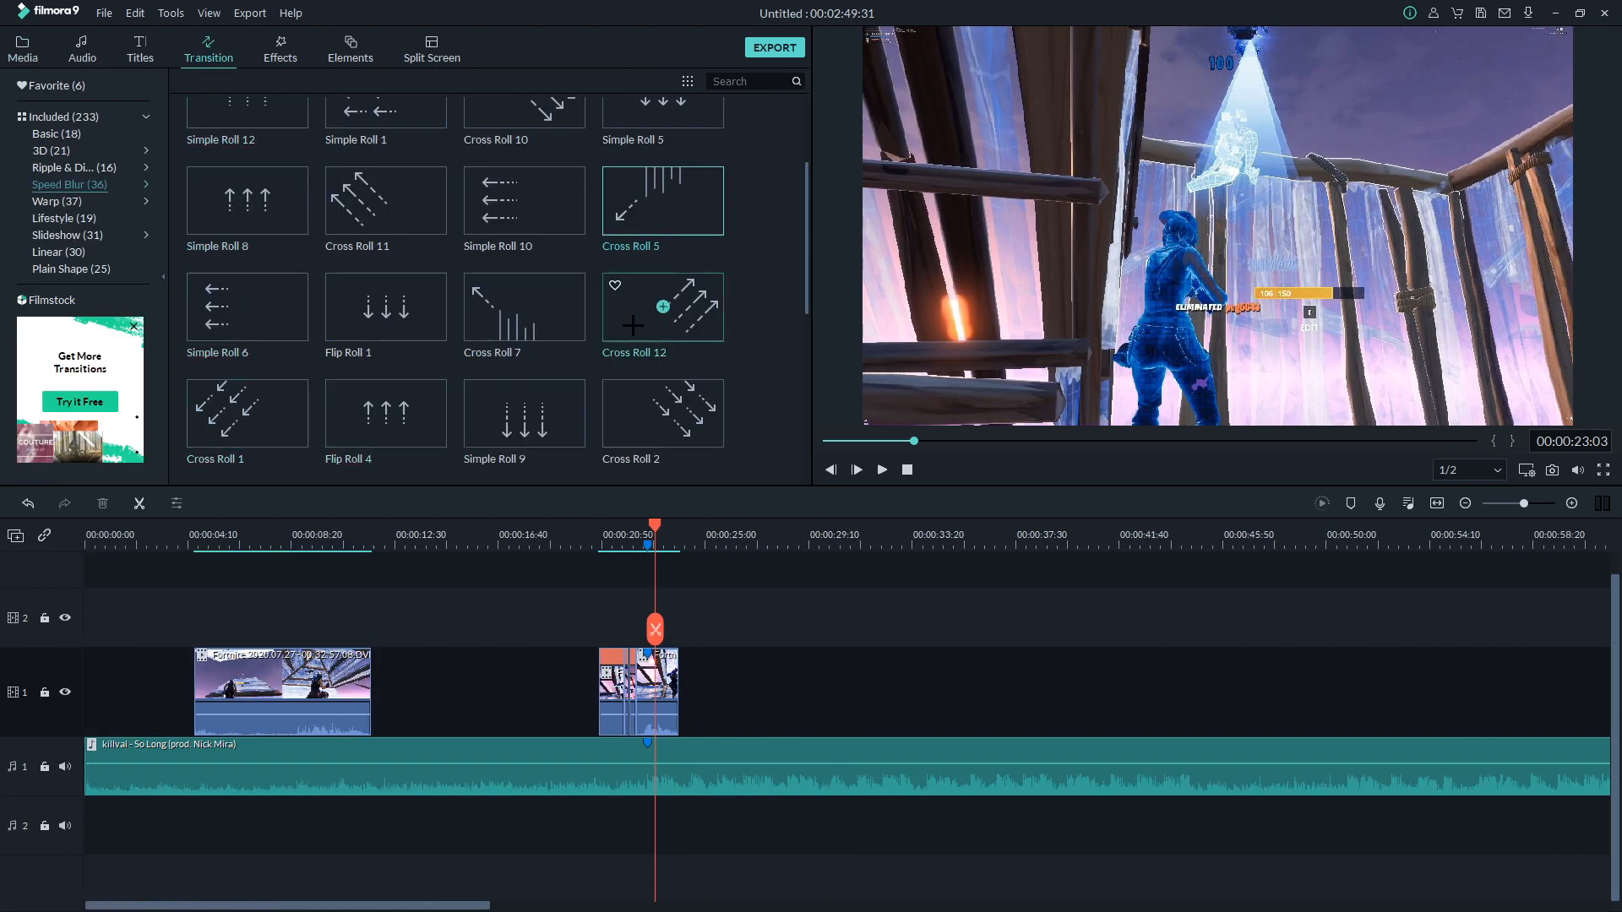
pyautogui.moveTo(304, 674); pyautogui.dragTo(539, 691)
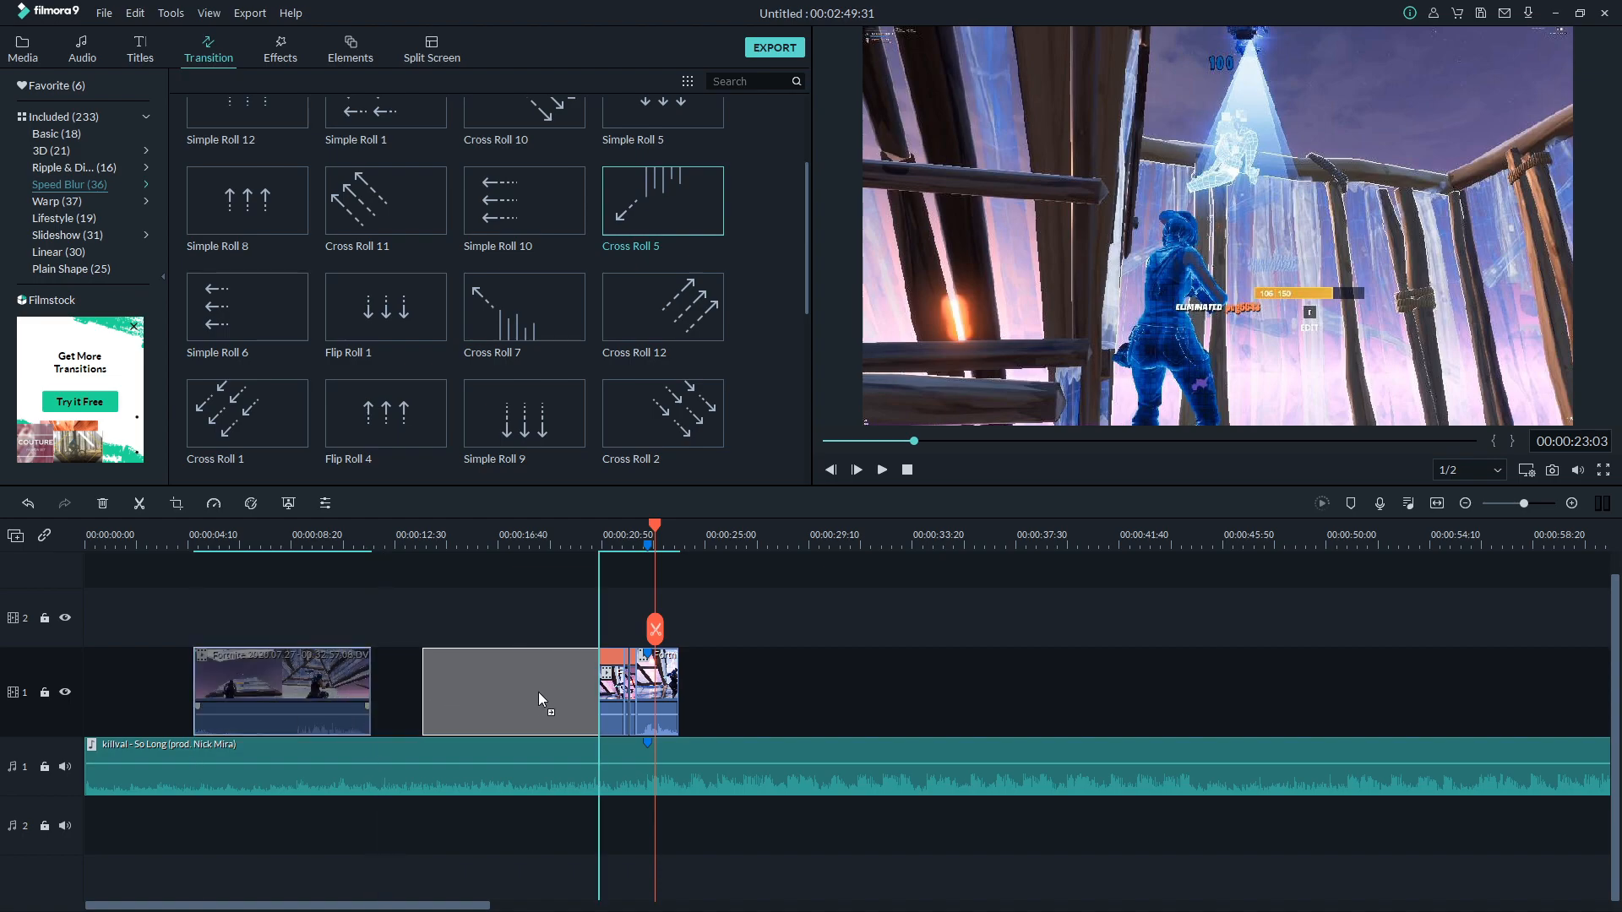
pyautogui.click(427, 545)
pyautogui.press('space')
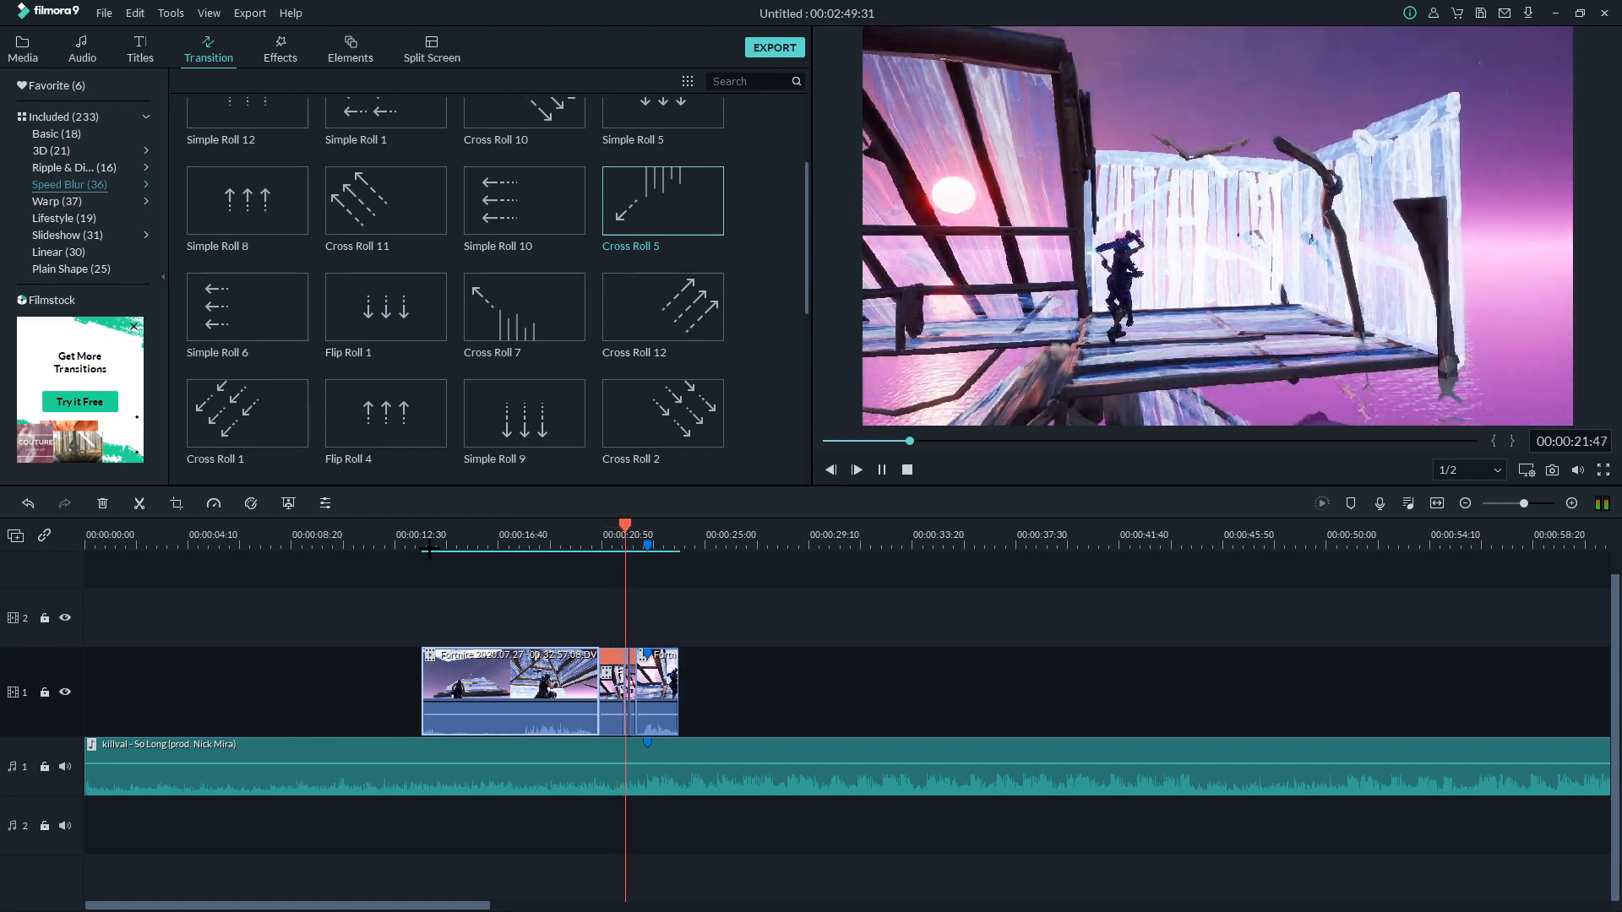
pyautogui.press('space')
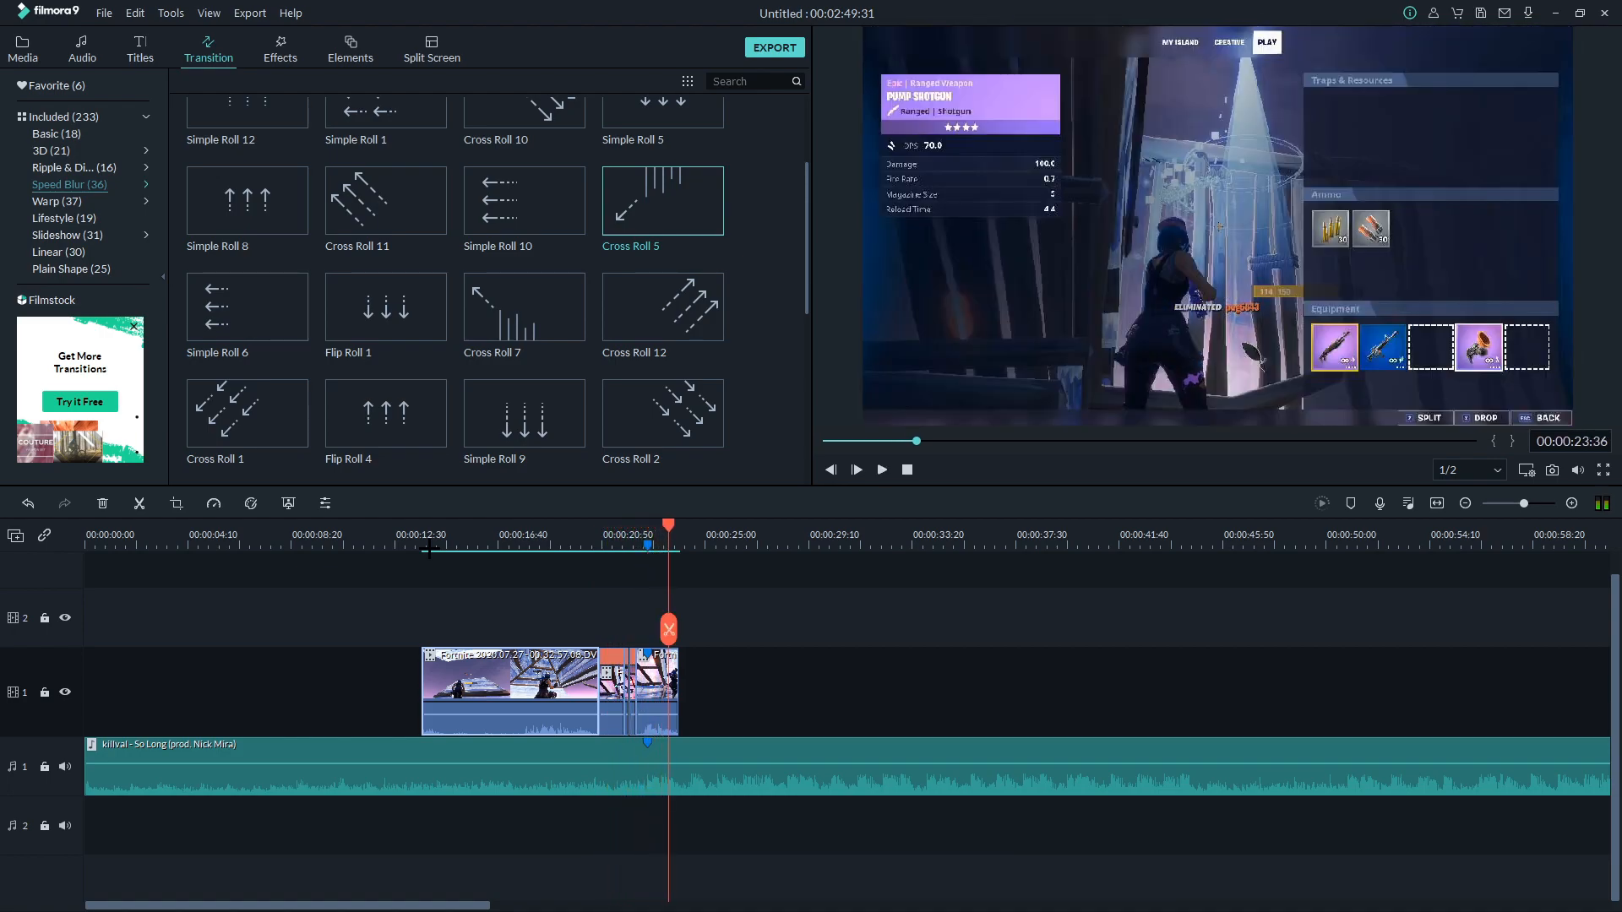
# Add the favourite Warp Zoom 6 transition at the cut between the gameplay clip and the 4x replay clip.
pyautogui.click(594, 534)
pyautogui.hotkey('ctrl', '=')
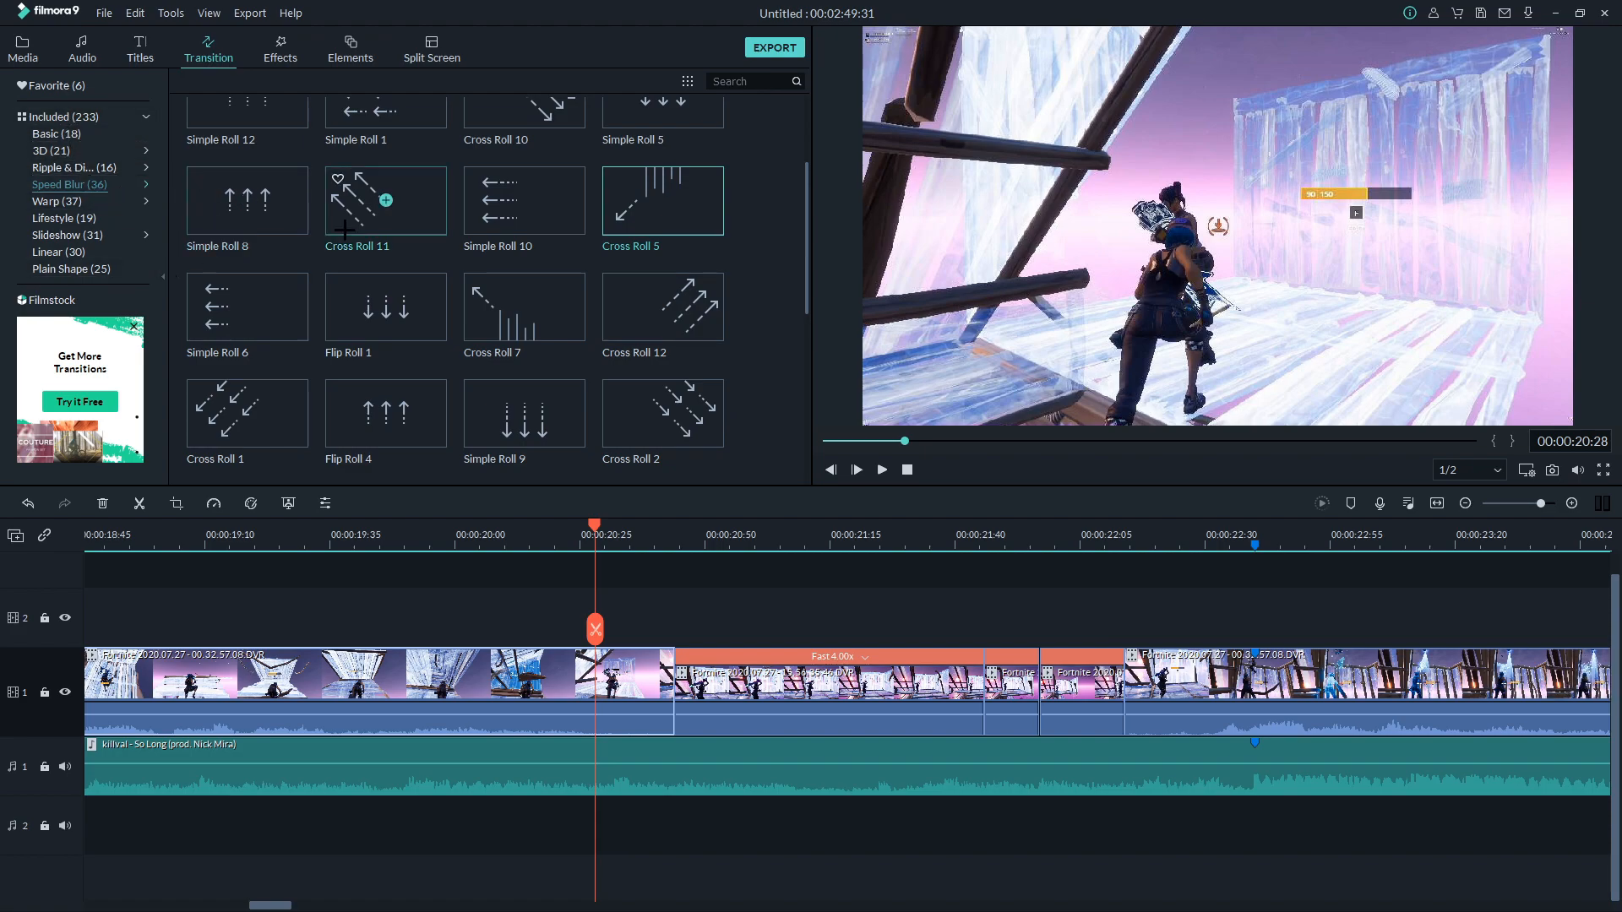
pyautogui.click(101, 185)
pyautogui.click(56, 86)
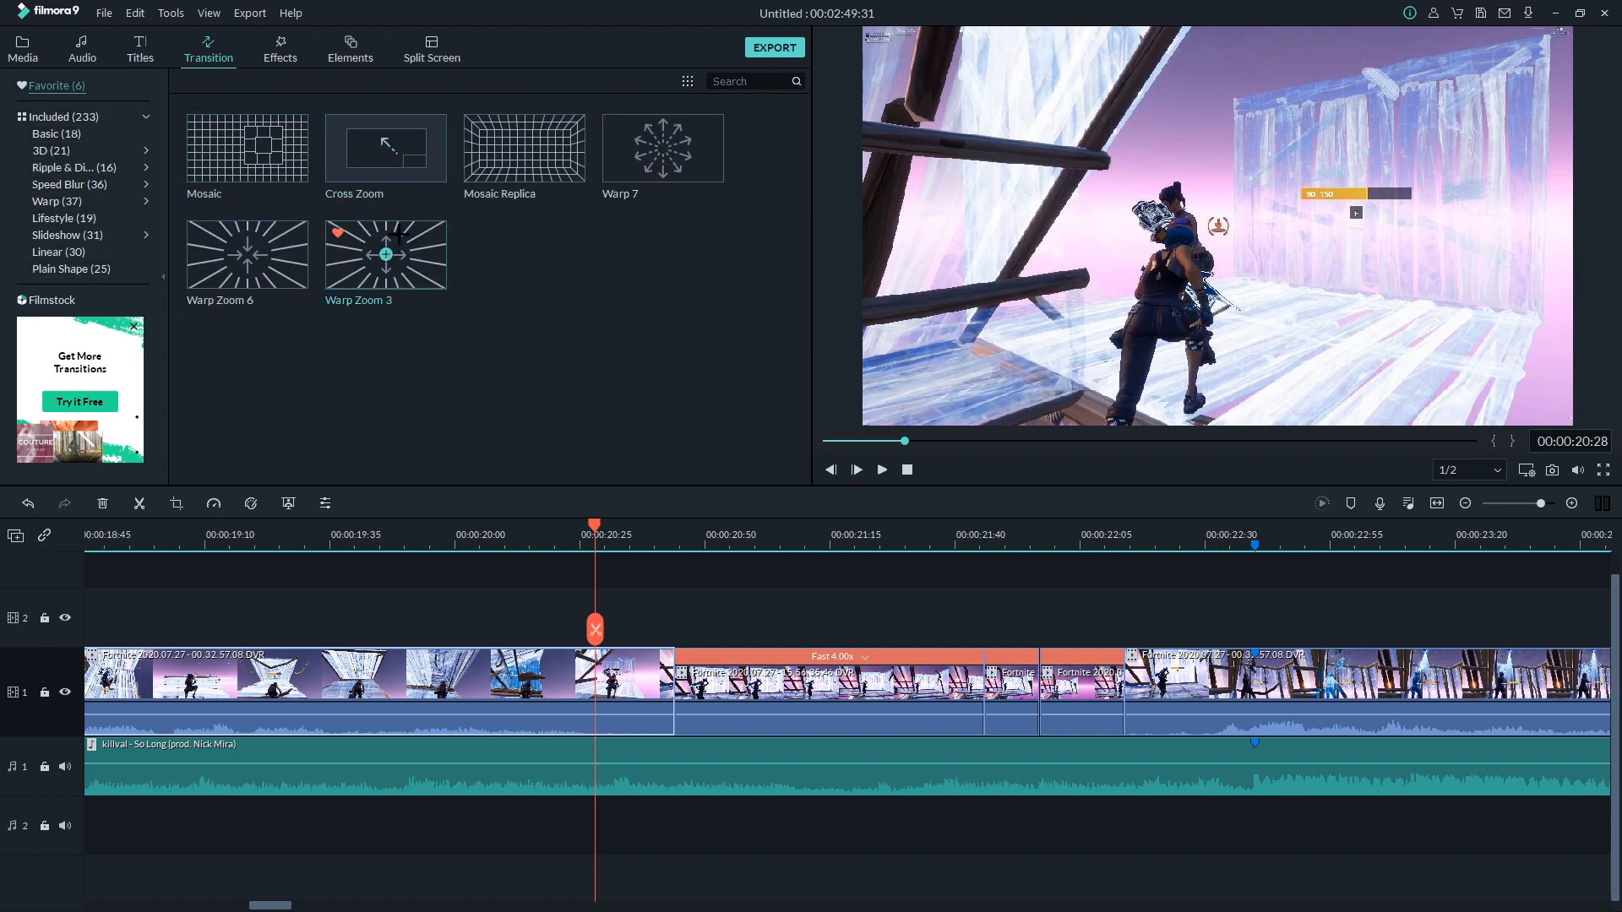
pyautogui.click(286, 275)
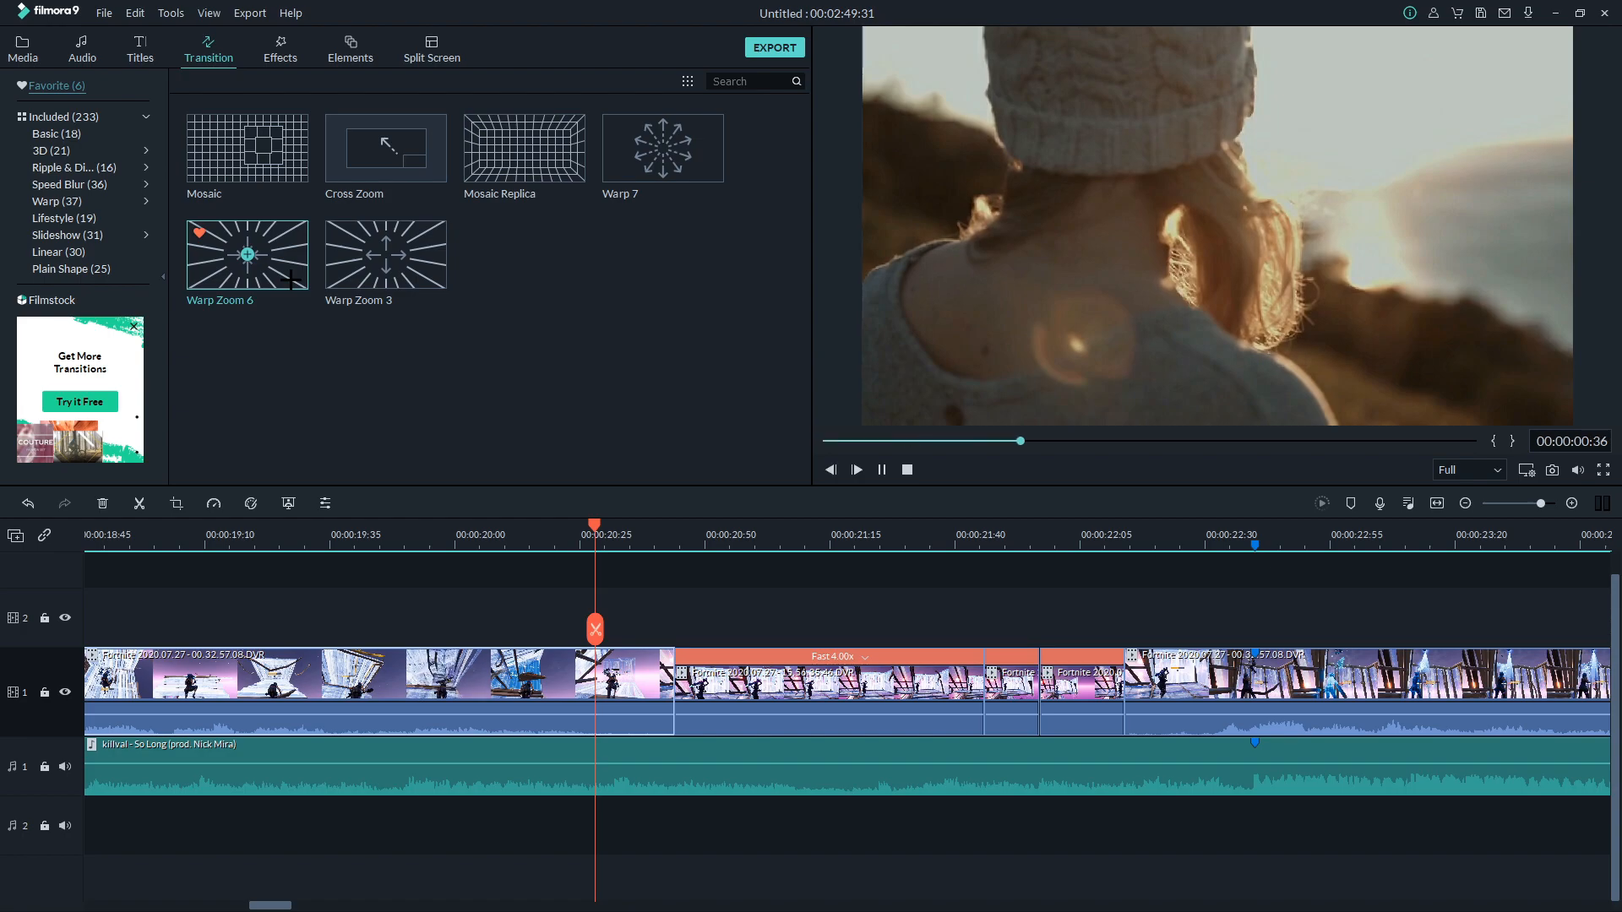
pyautogui.moveTo(286, 274); pyautogui.dragTo(674, 688)
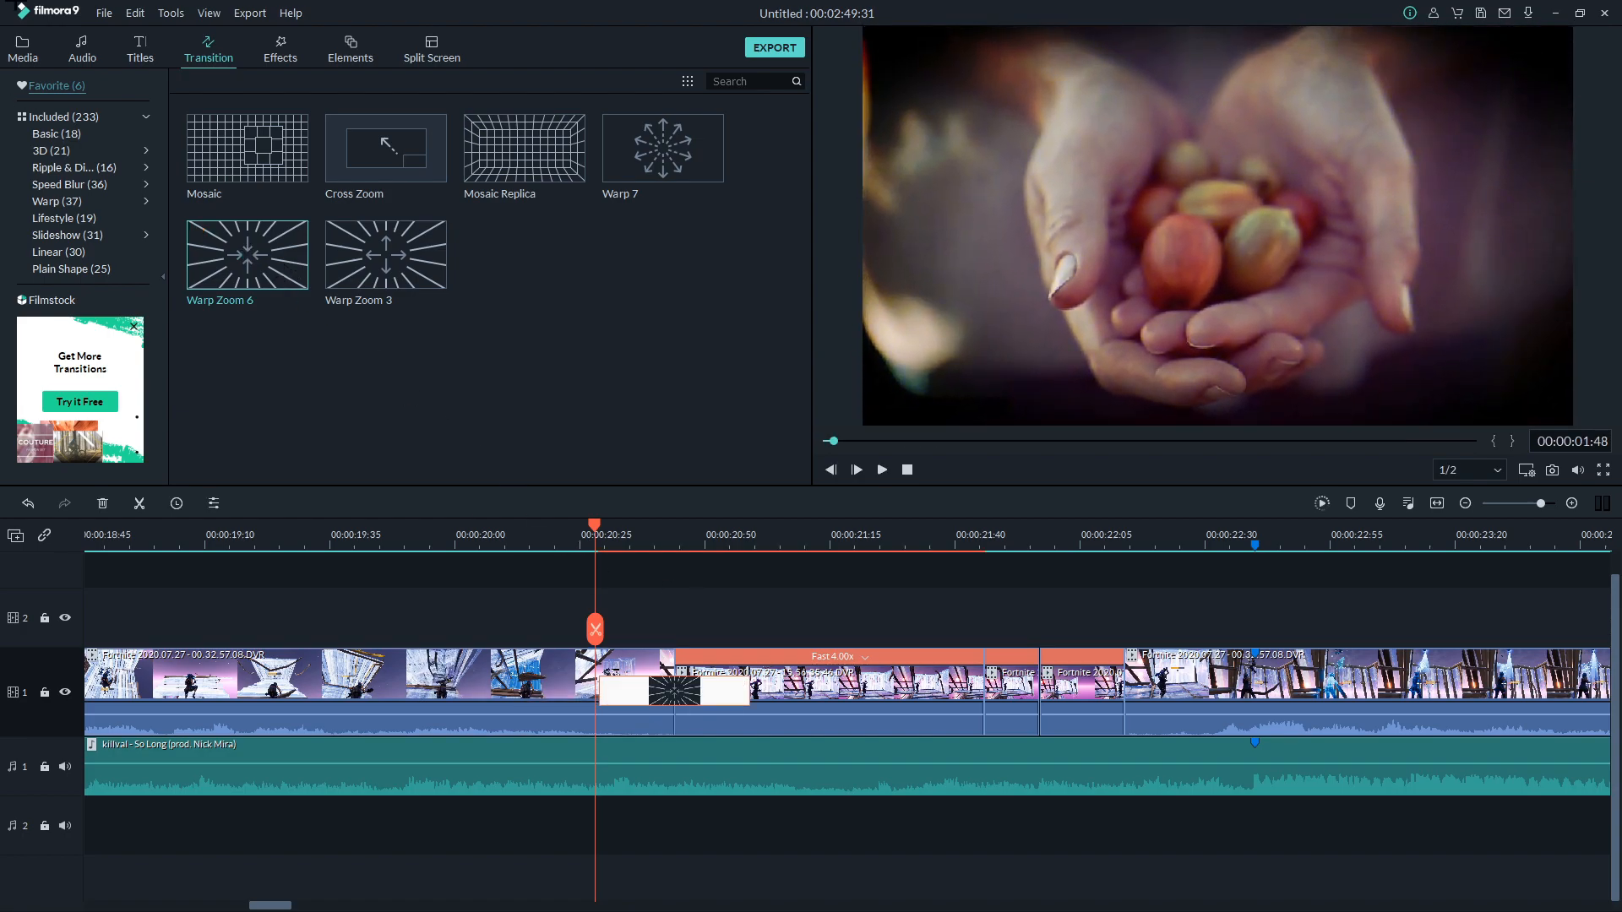
# Render the timeline preview and play through the new Warp Zoom 6 transition to the elimination.
pyautogui.click(104, 12)
pyautogui.click(178, 211)
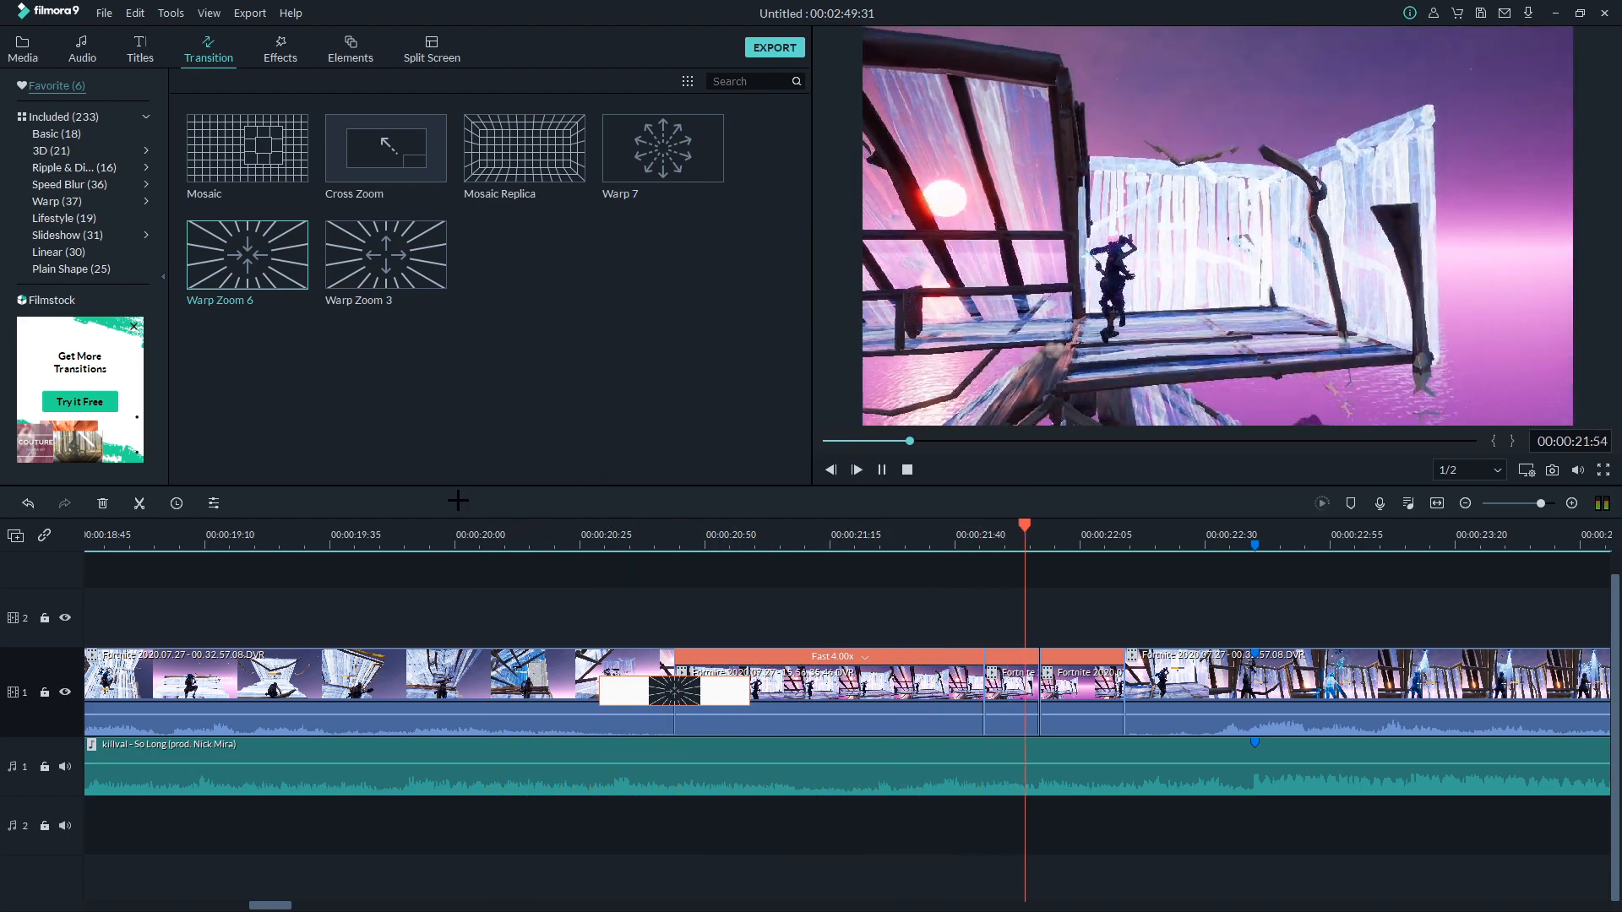
pyautogui.press('space')
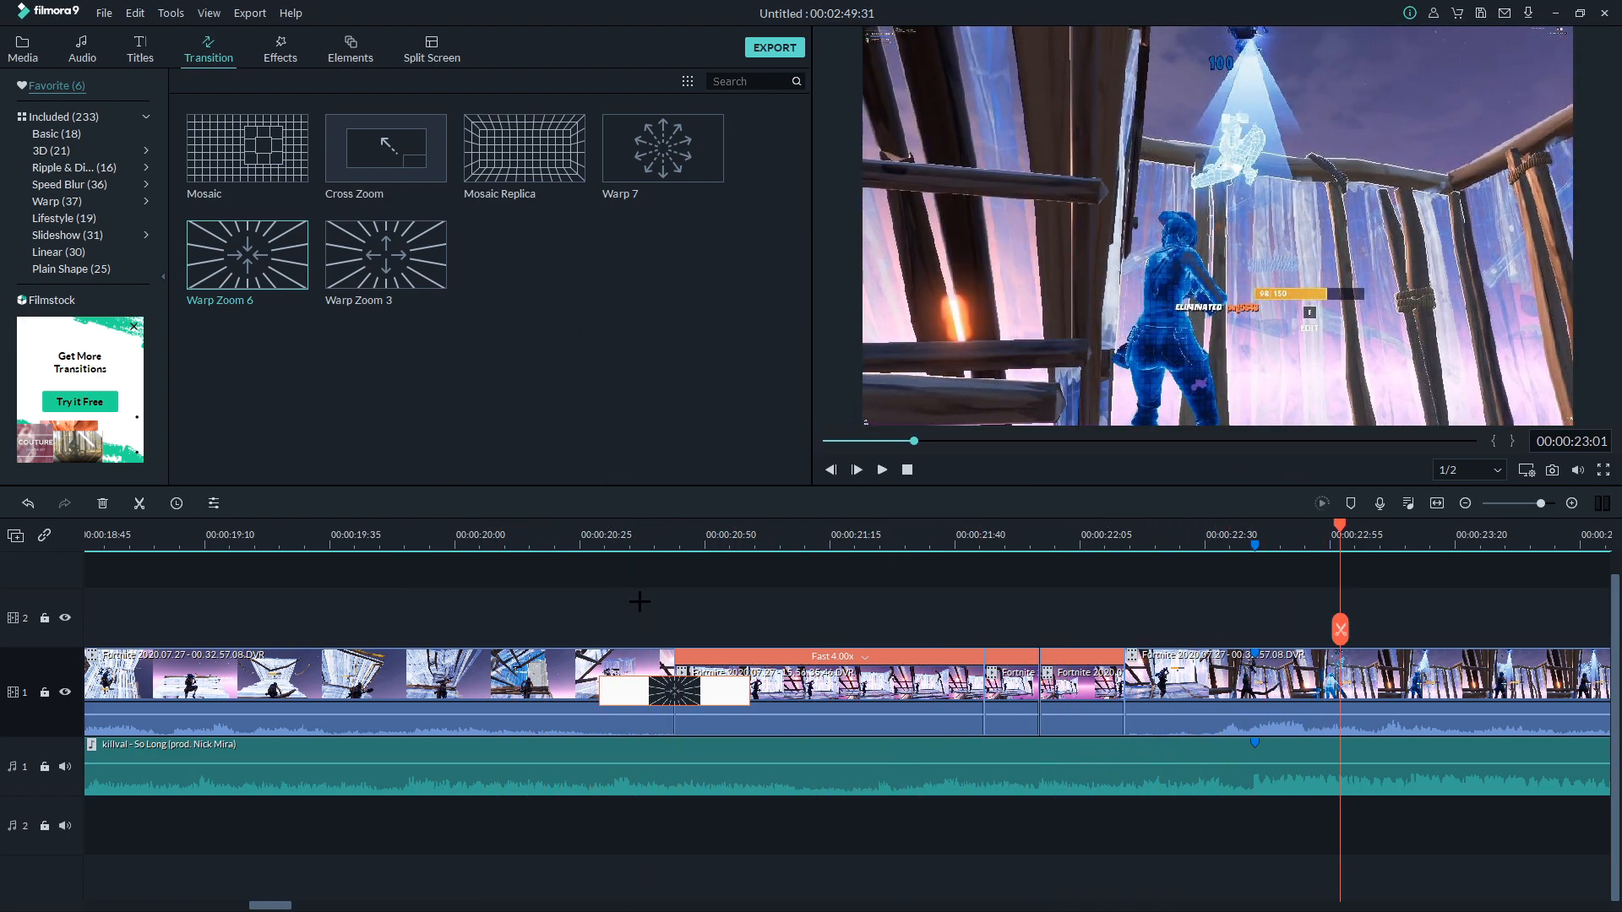
# Shorten the Warp Zoom 6 transition between the gameplay clip and the 4x replay clip to 18 frames.
pyautogui.click(591, 542)
pyautogui.hotkey('ctrl', '=')
pyautogui.click(753, 690)
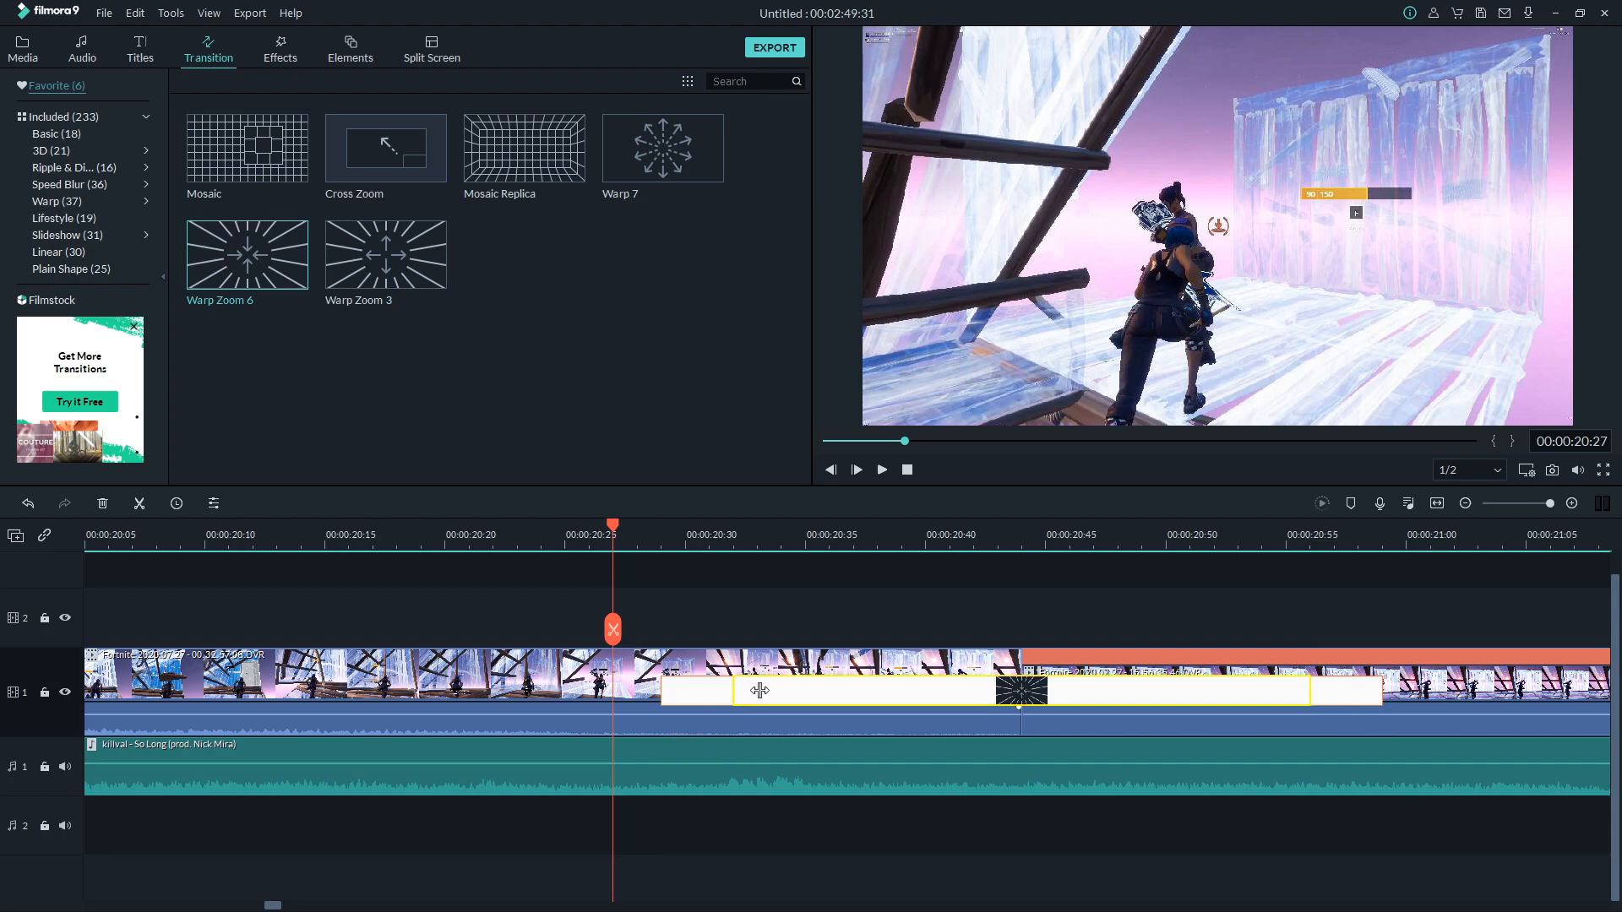
pyautogui.moveTo(796, 695); pyautogui.dragTo(805, 694)
# Rerender the timeline preview and play the shortened transition from shortly before it begins.
pyautogui.click(103, 15)
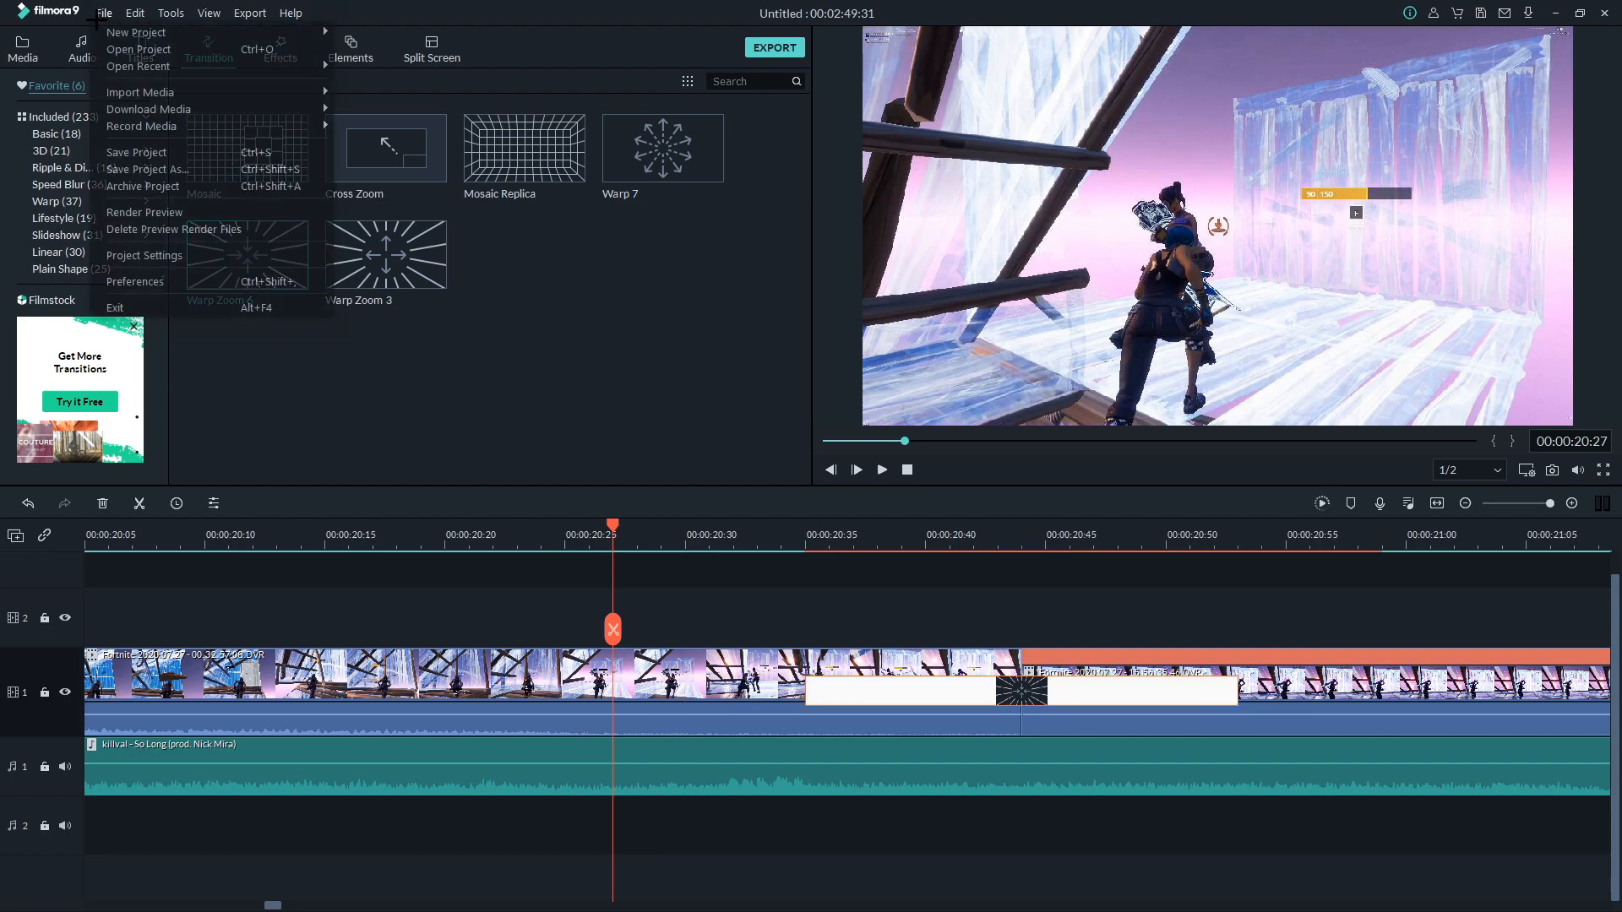
pyautogui.click(136, 221)
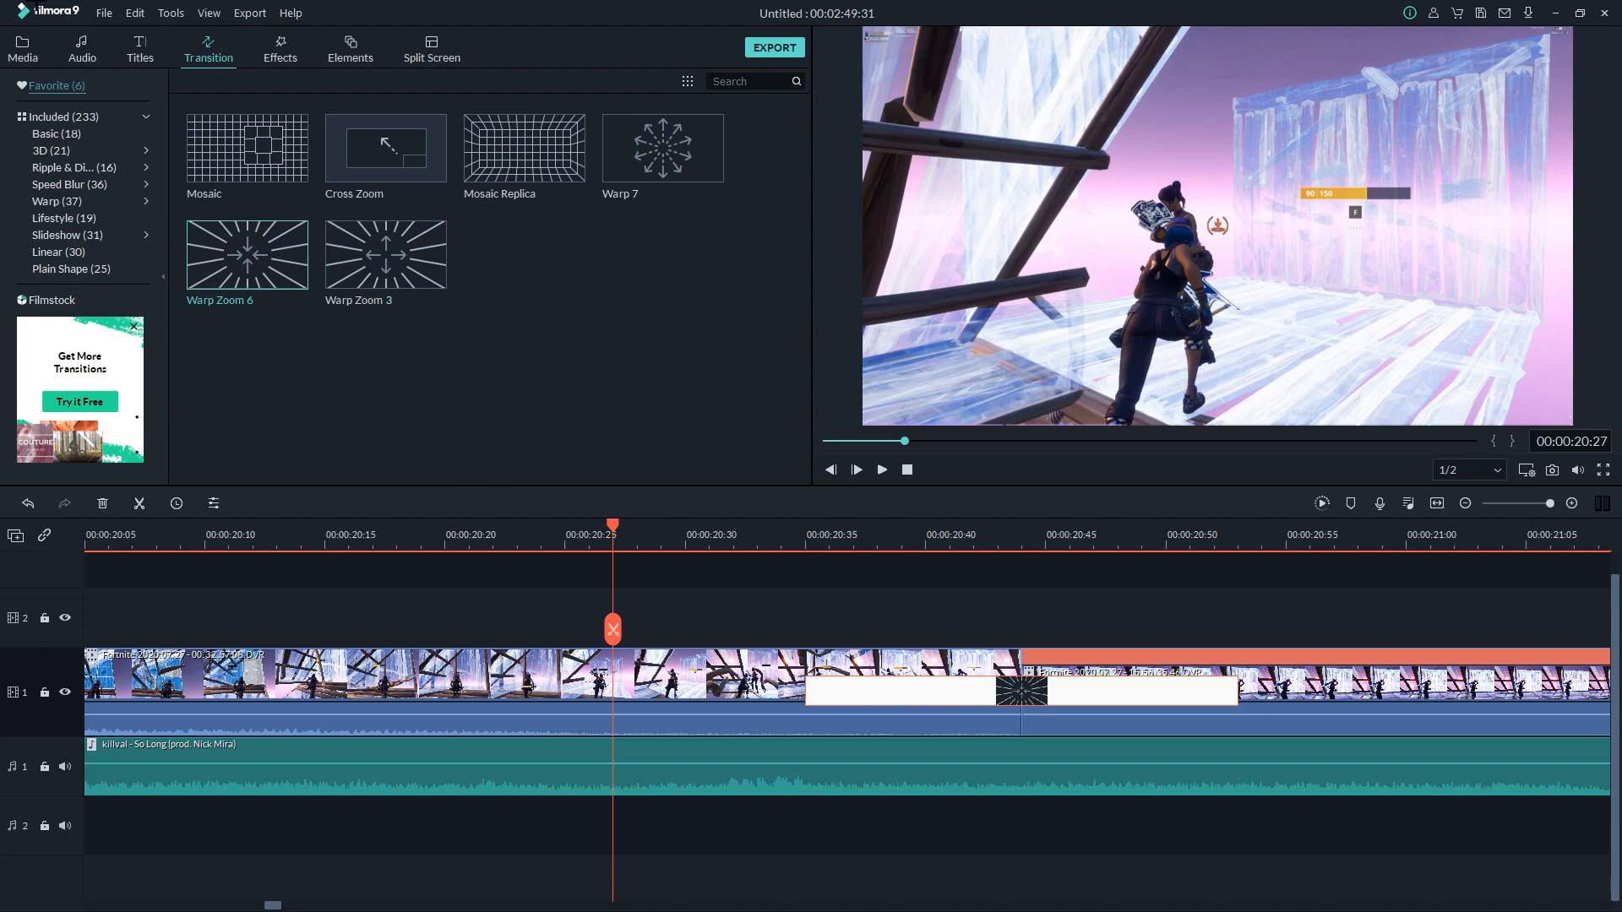
pyautogui.click(100, 10)
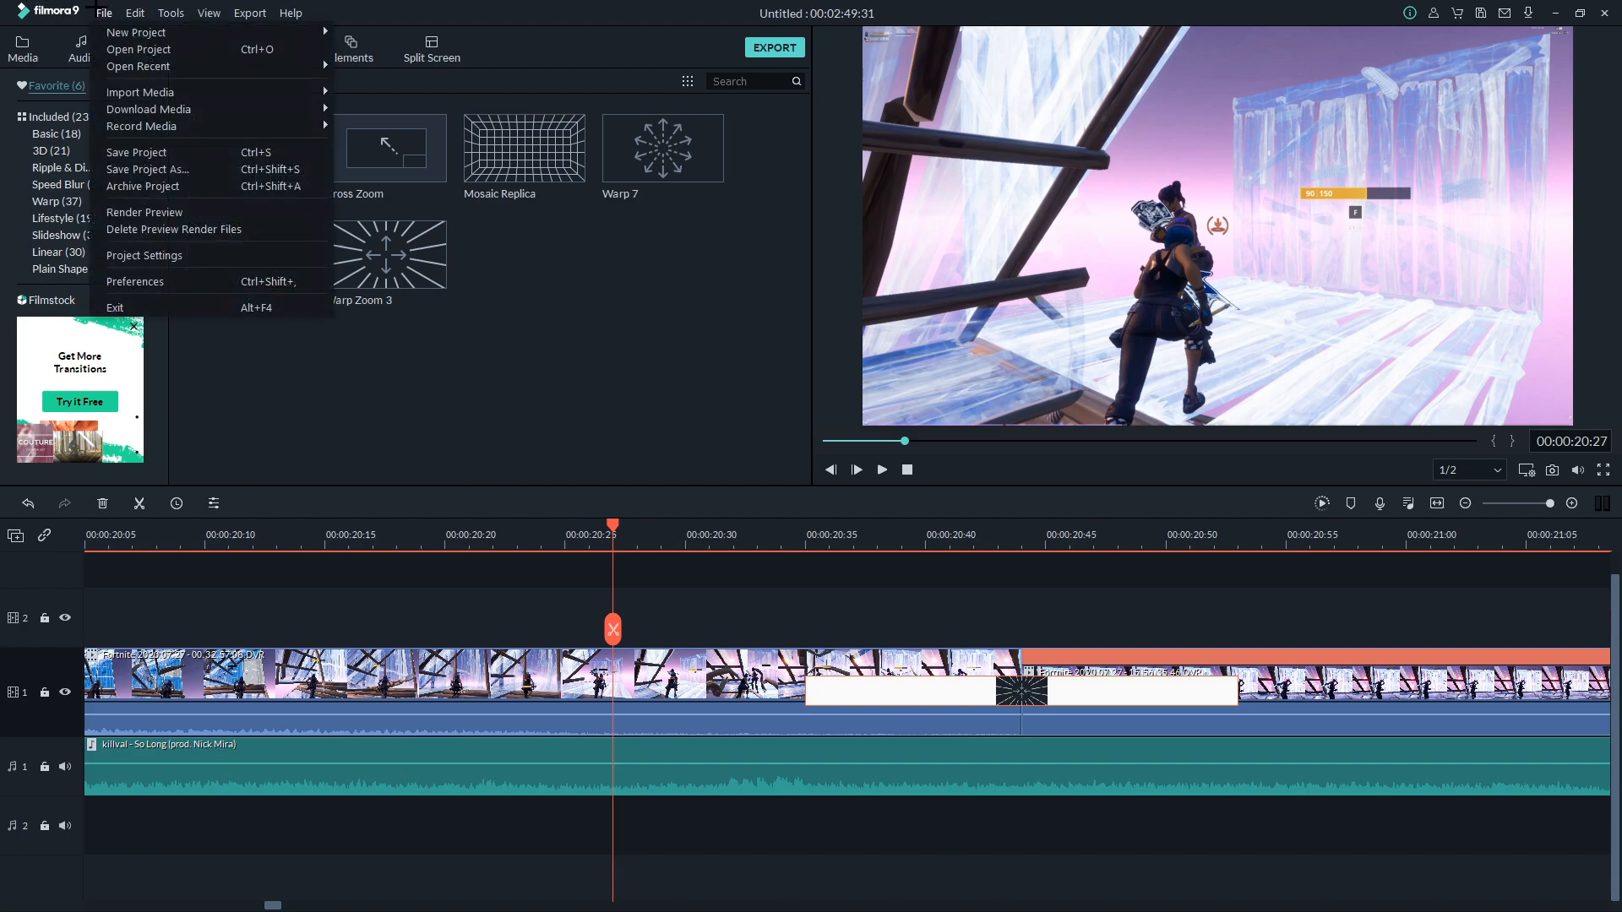
pyautogui.click(209, 209)
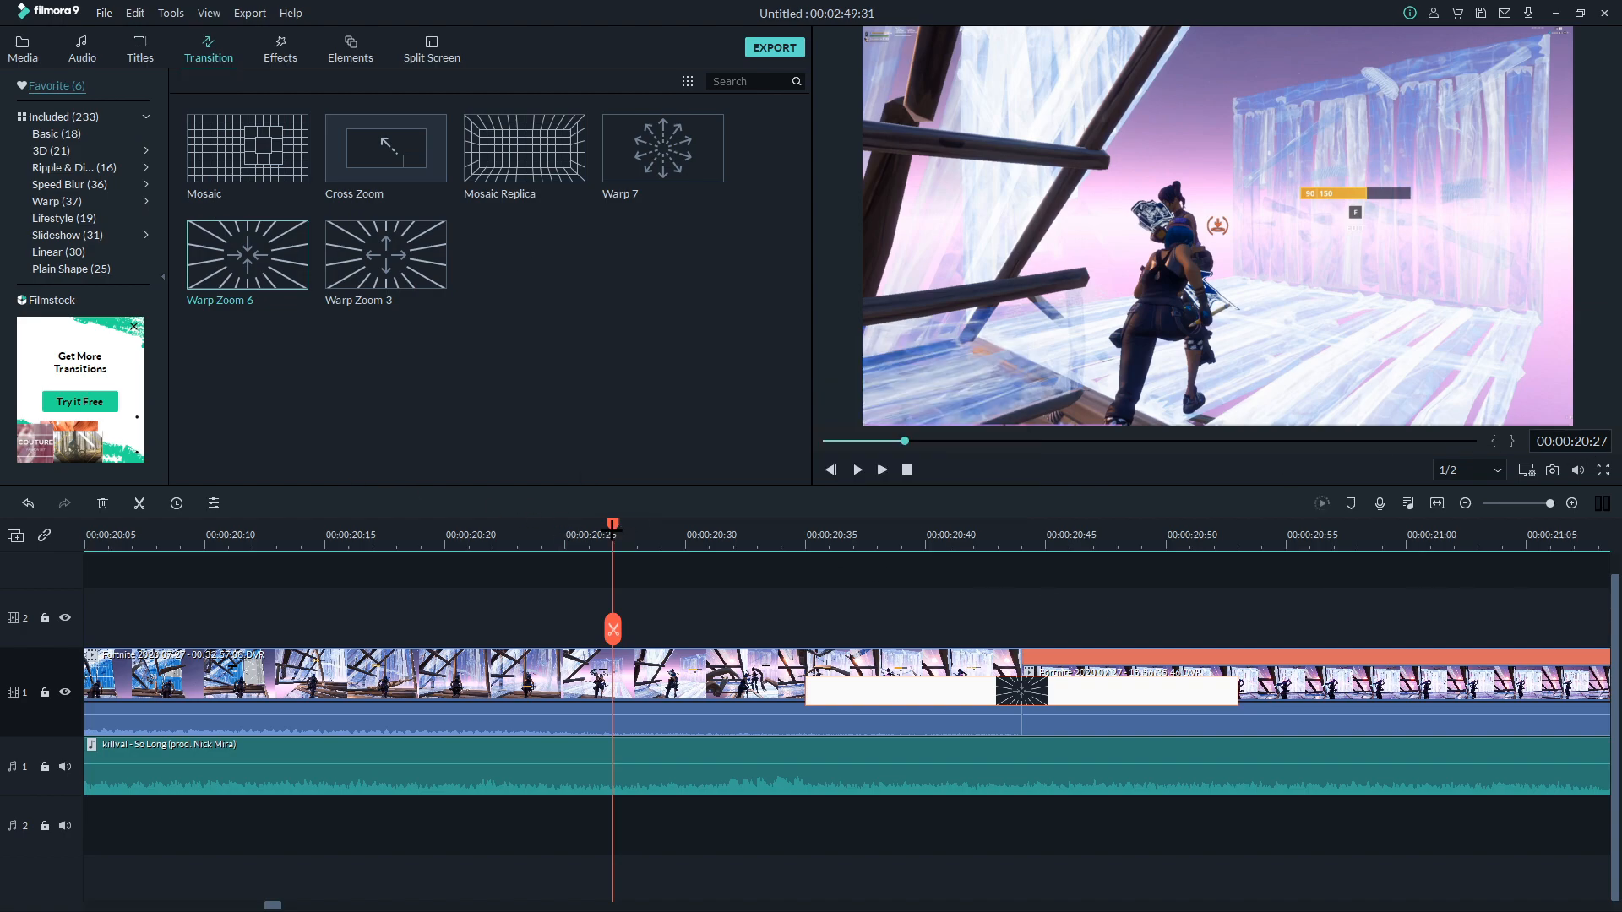
pyautogui.moveTo(613, 530); pyautogui.dragTo(543, 530)
pyautogui.press('space')
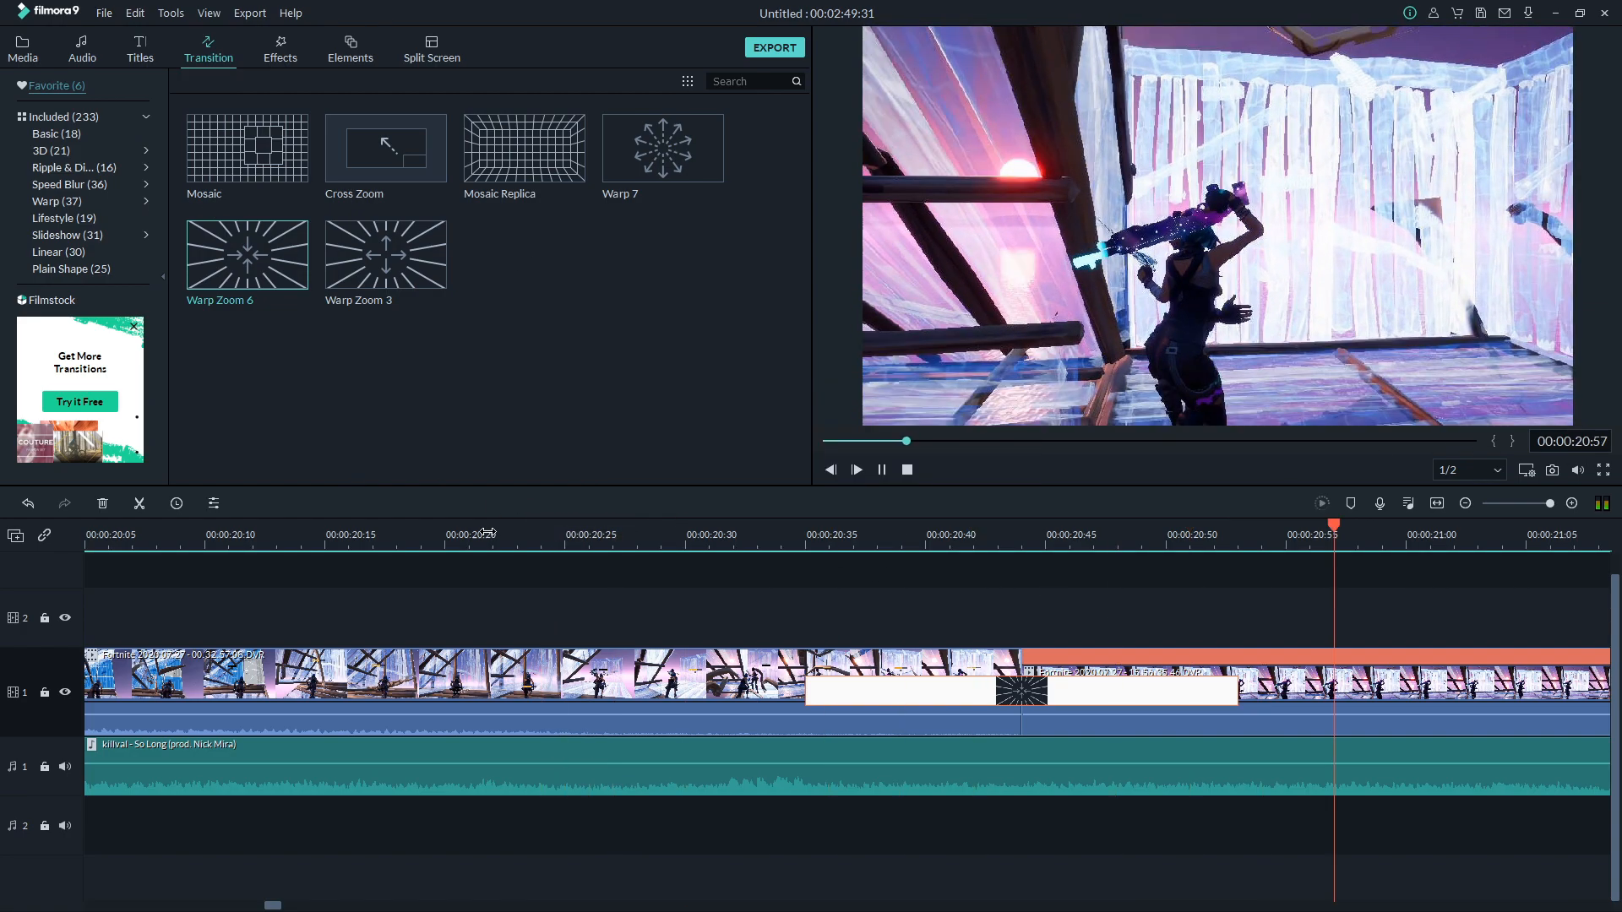
pyautogui.press('space')
# Move the 4x replay clip to video track 2, lock video track 1 and trim the clip's beginning to 00:00:20:59.
pyautogui.moveTo(1071, 526); pyautogui.dragTo(1263, 712)
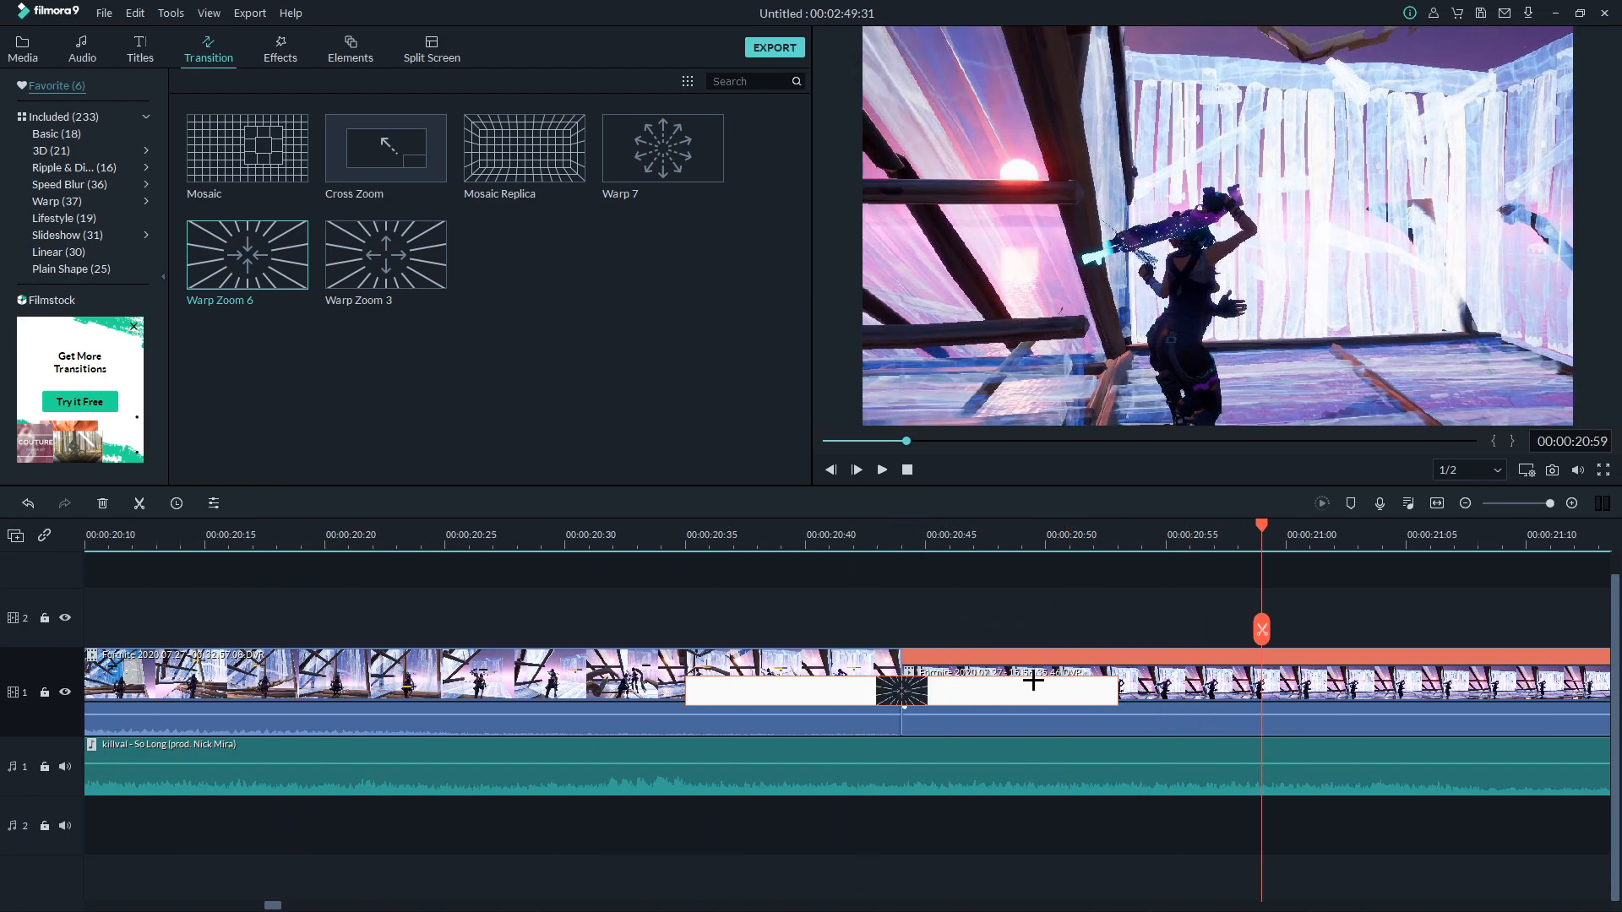
pyautogui.click(974, 667)
pyautogui.scroll(-2, 1080, 533)
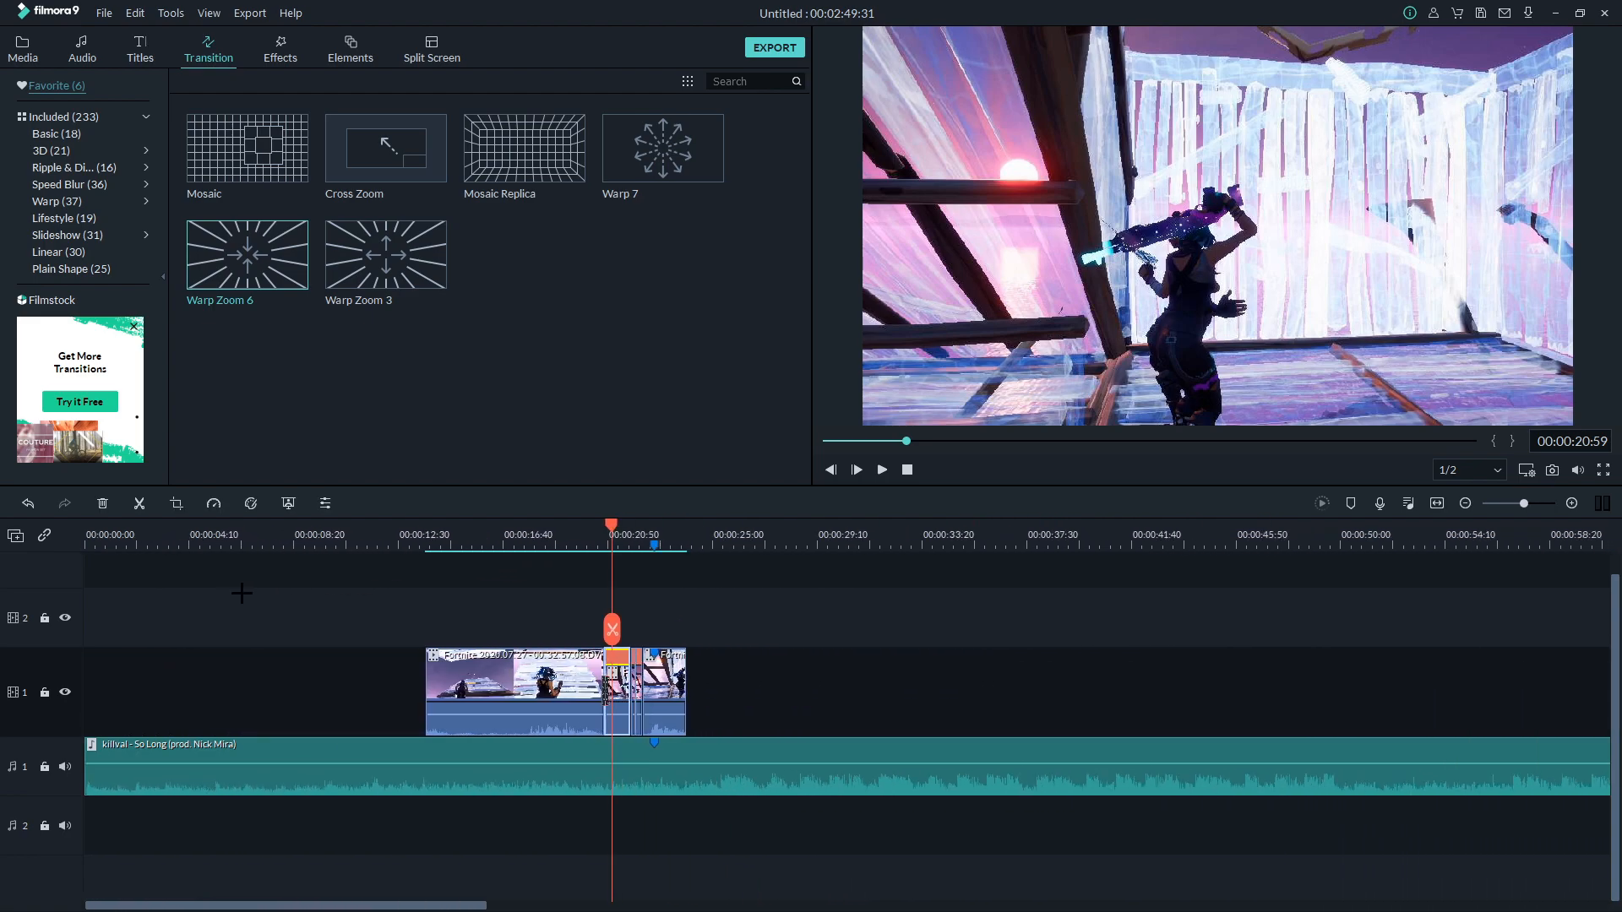
pyautogui.scroll(1, 746, 526)
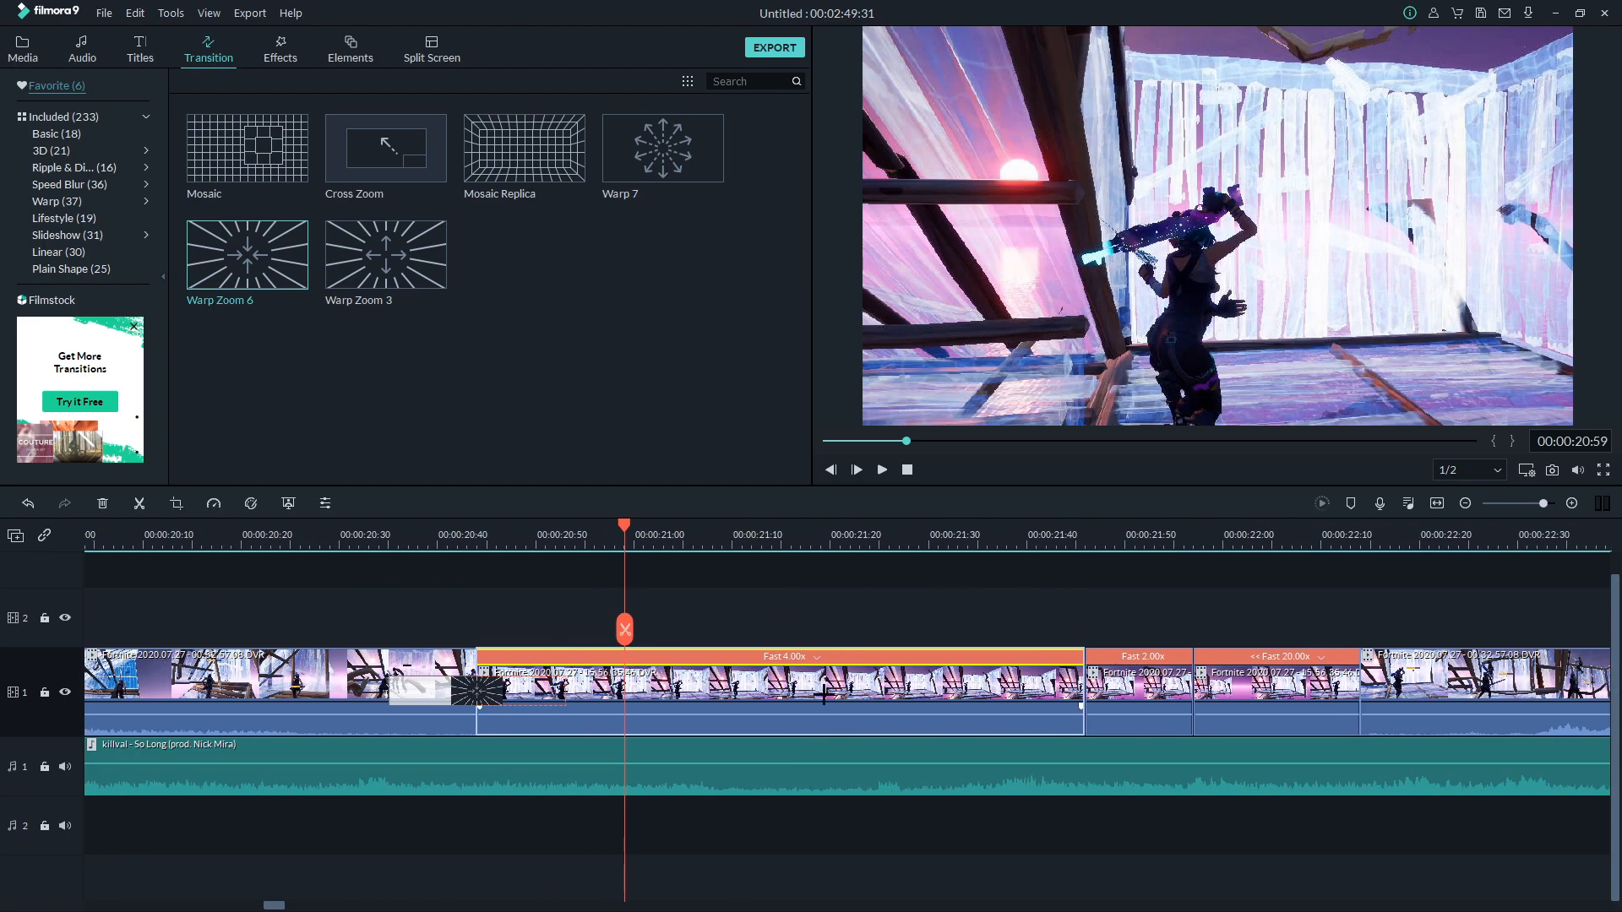
pyautogui.moveTo(466, 693); pyautogui.dragTo(351, 684)
pyautogui.moveTo(609, 698); pyautogui.dragTo(612, 637)
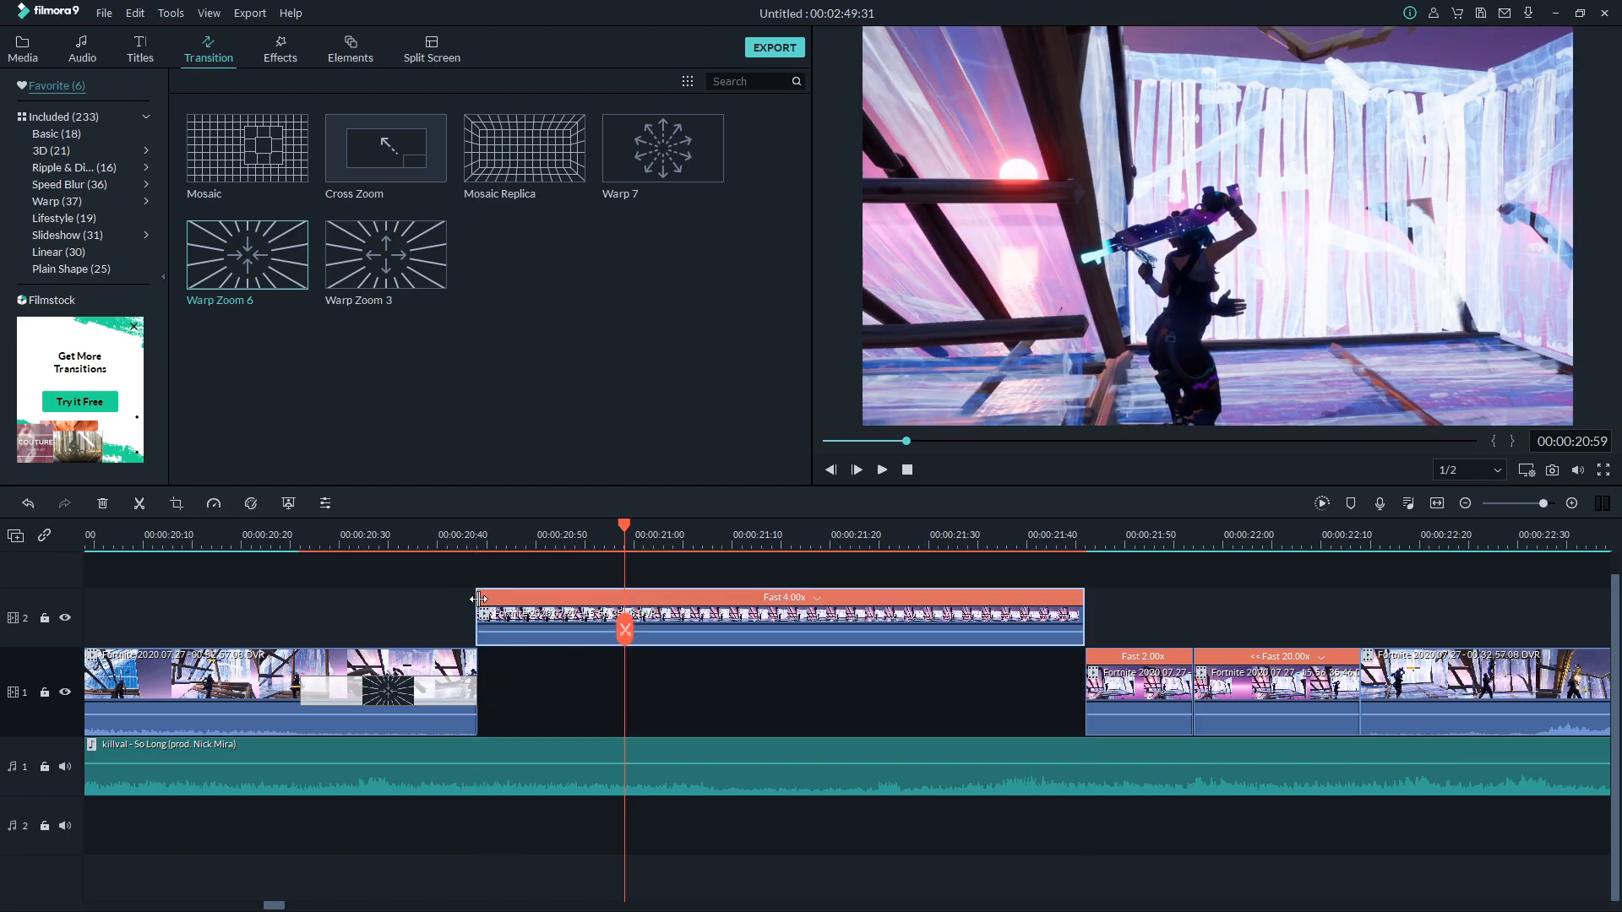
pyautogui.click(44, 692)
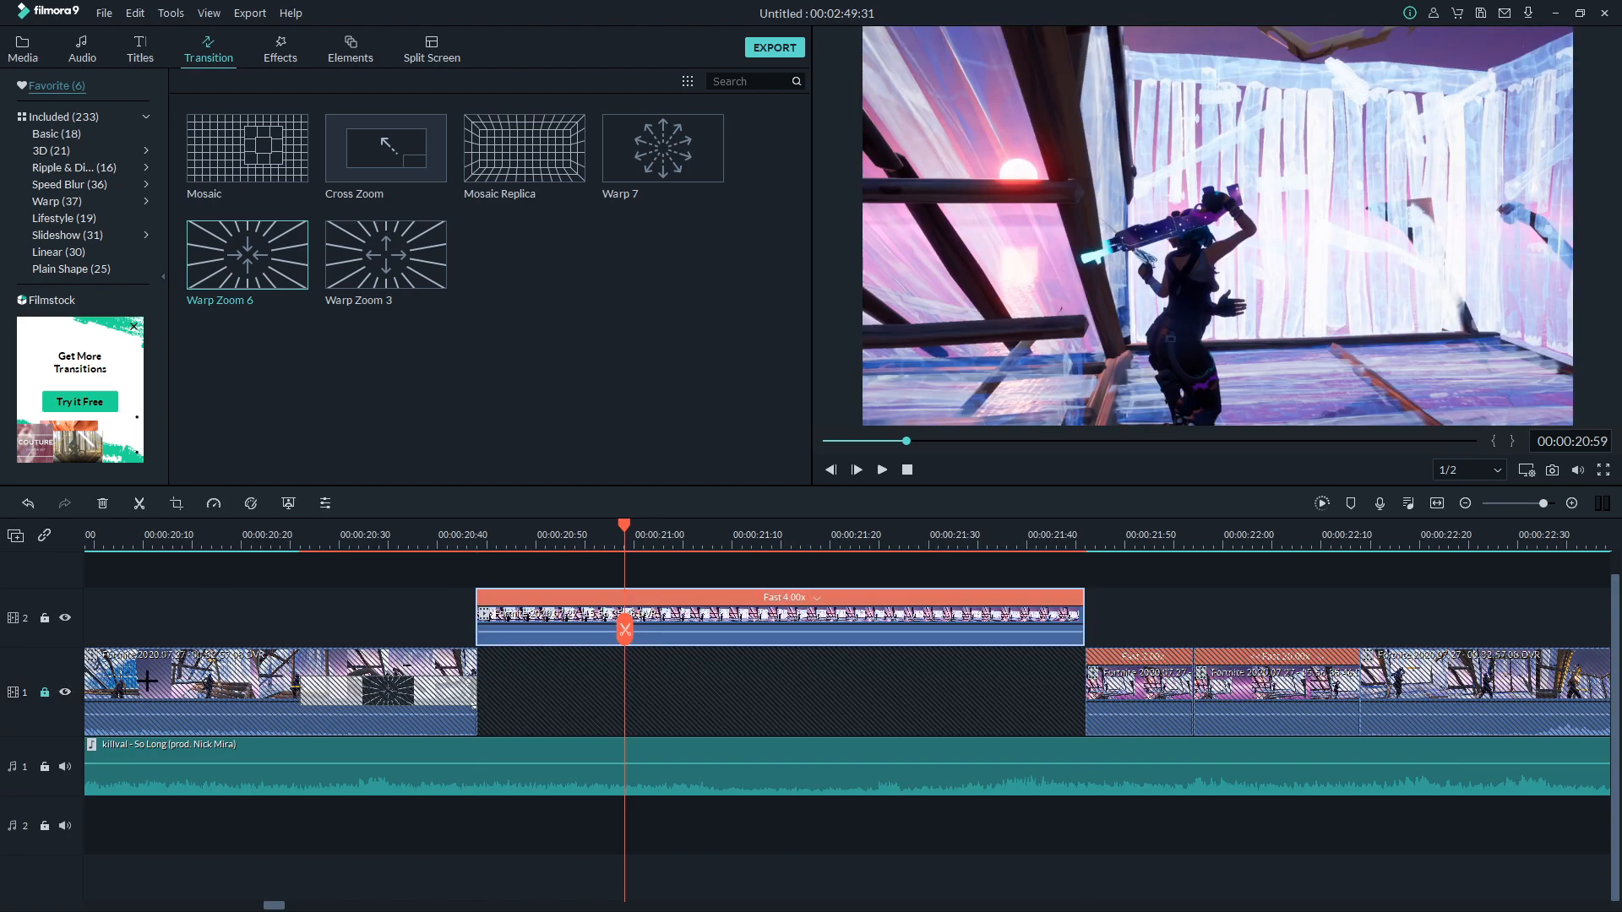
pyautogui.moveTo(473, 611); pyautogui.dragTo(606, 639)
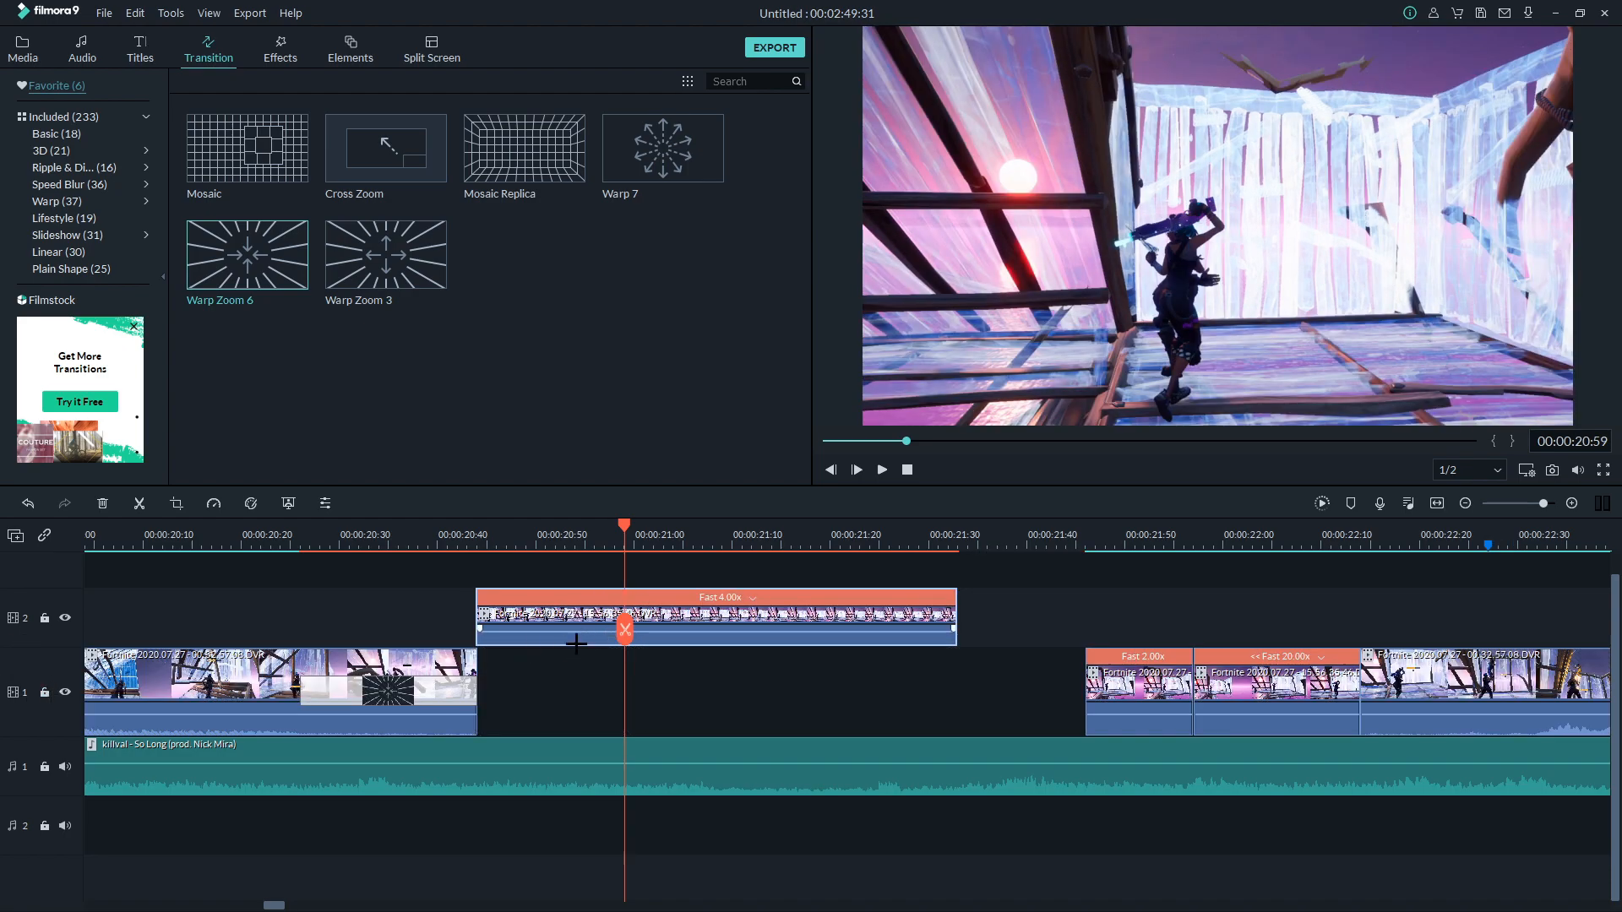
# Put the trimmed replay clip back on video track 1 after the gameplay clip and slow it to 3.12x to close the gap.
pyautogui.moveTo(667, 614); pyautogui.dragTo(722, 673)
pyautogui.click(752, 657)
pyautogui.moveTo(794, 710)
pyautogui.click(913, 707)
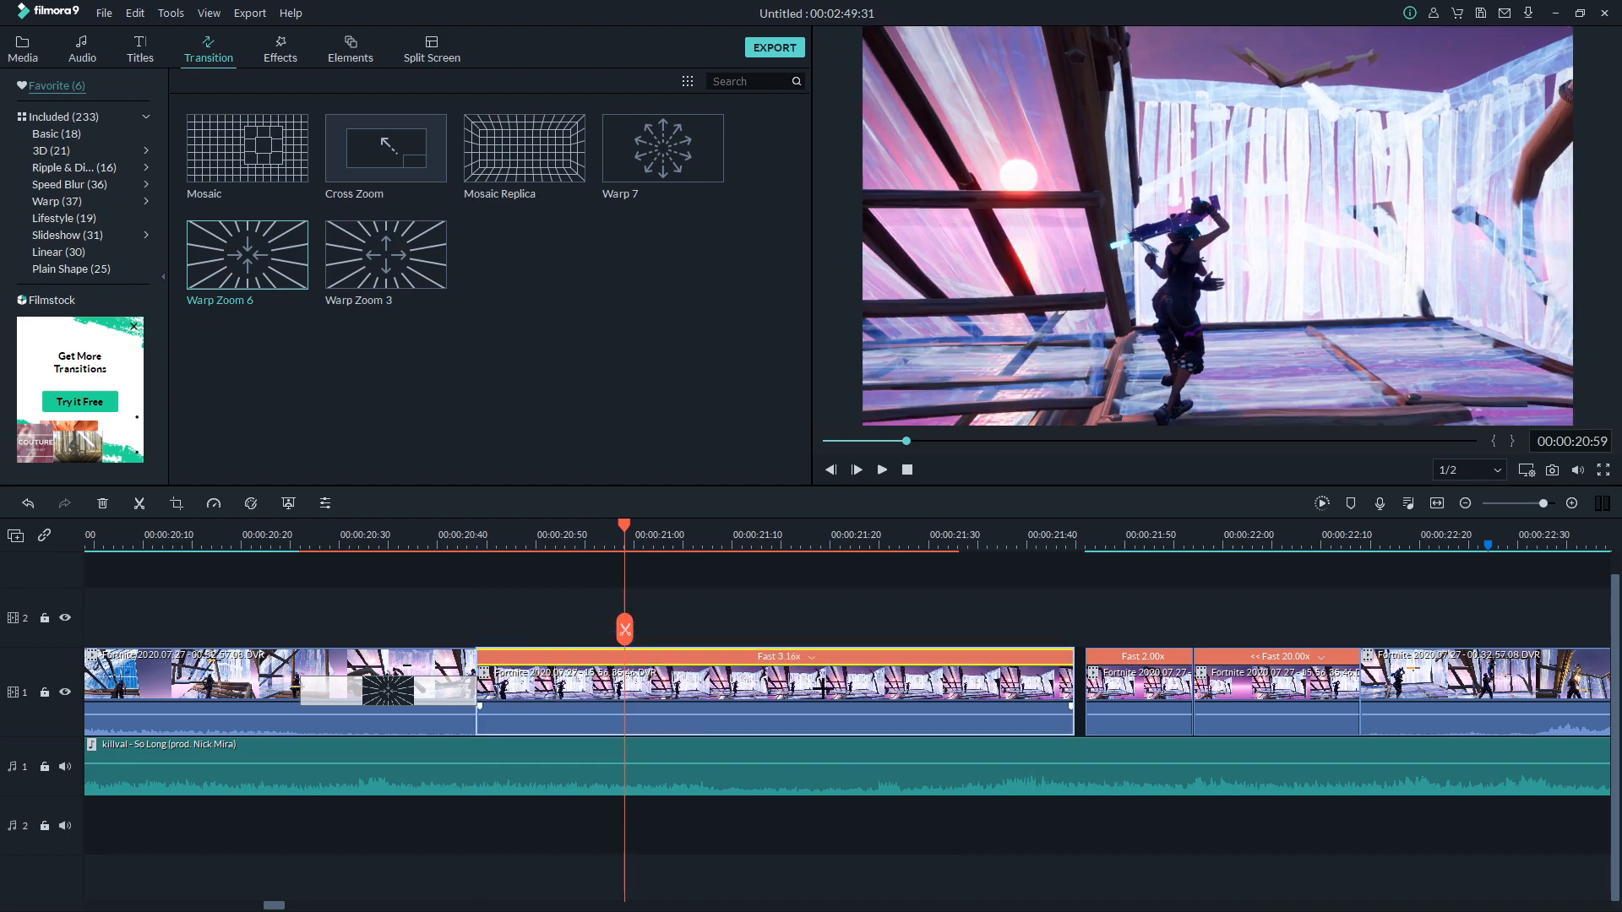
pyautogui.click(811, 656)
pyautogui.moveTo(858, 702)
pyautogui.click(946, 701)
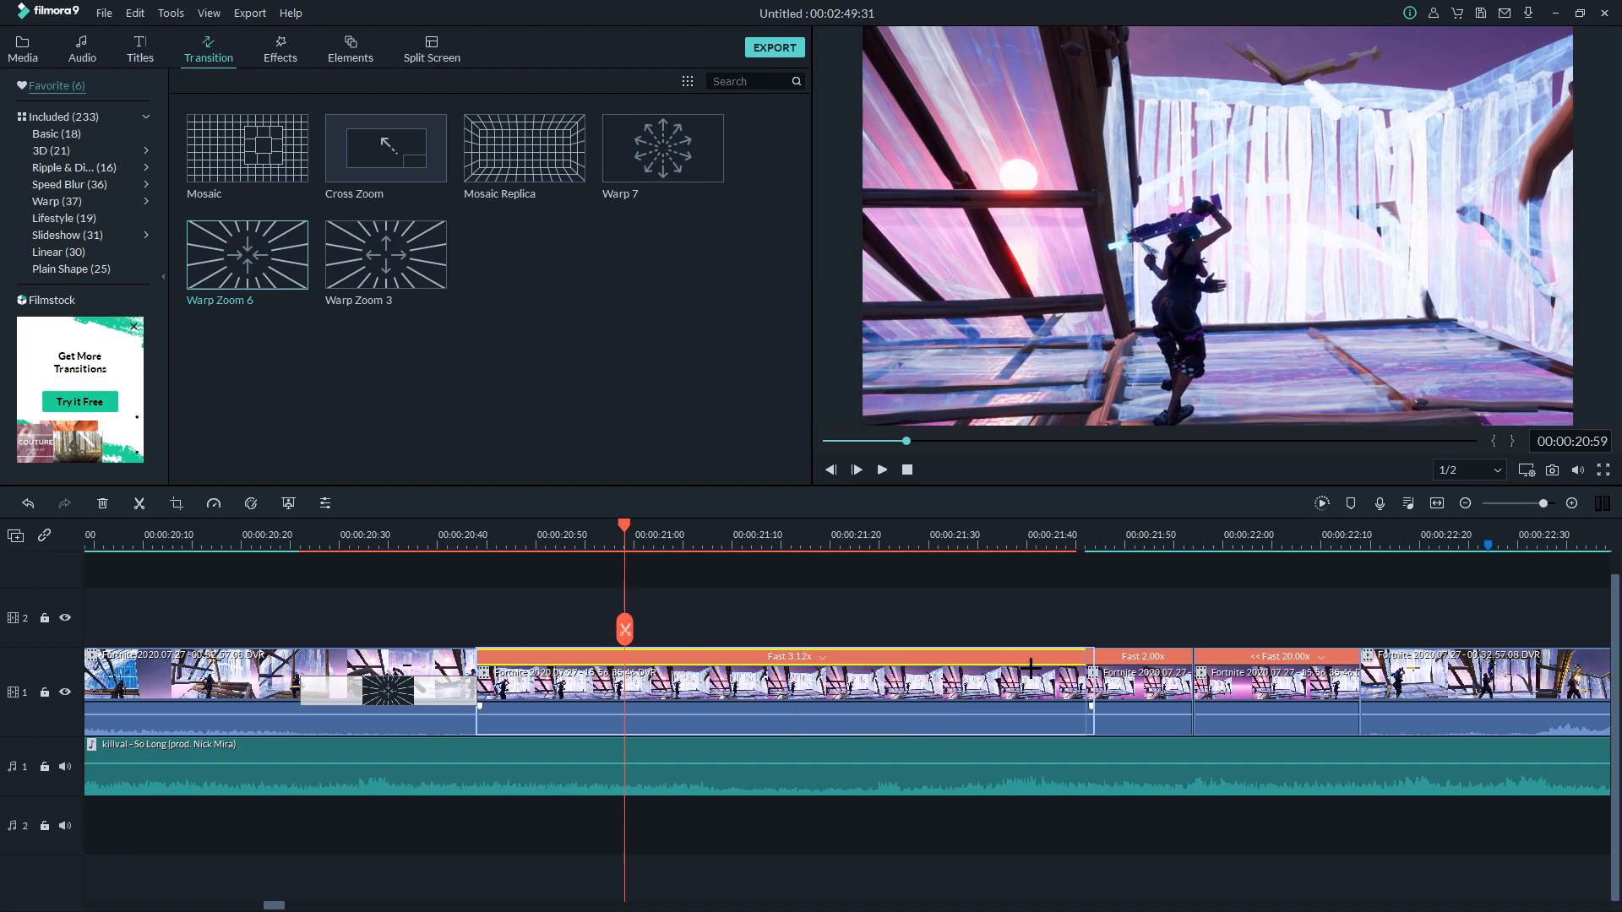
# Set the Warp Zoom 6 transition to Overlap mode with an 18-frame duration and play the replay sequence.
pyautogui.doubleClick(439, 688)
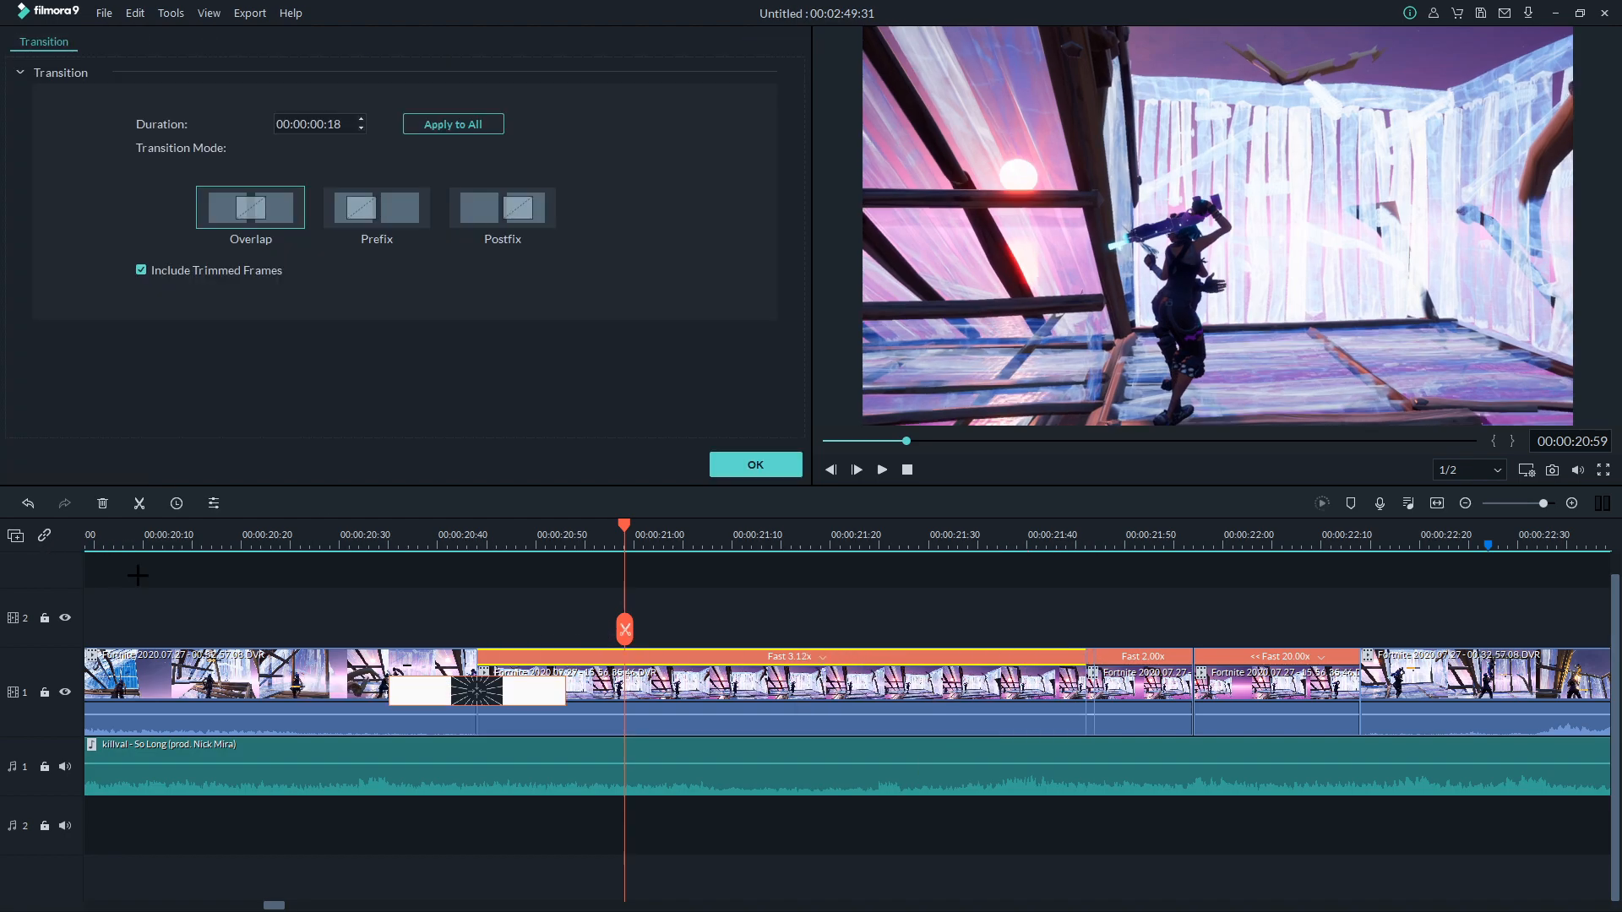
pyautogui.click(224, 532)
pyautogui.press('space')
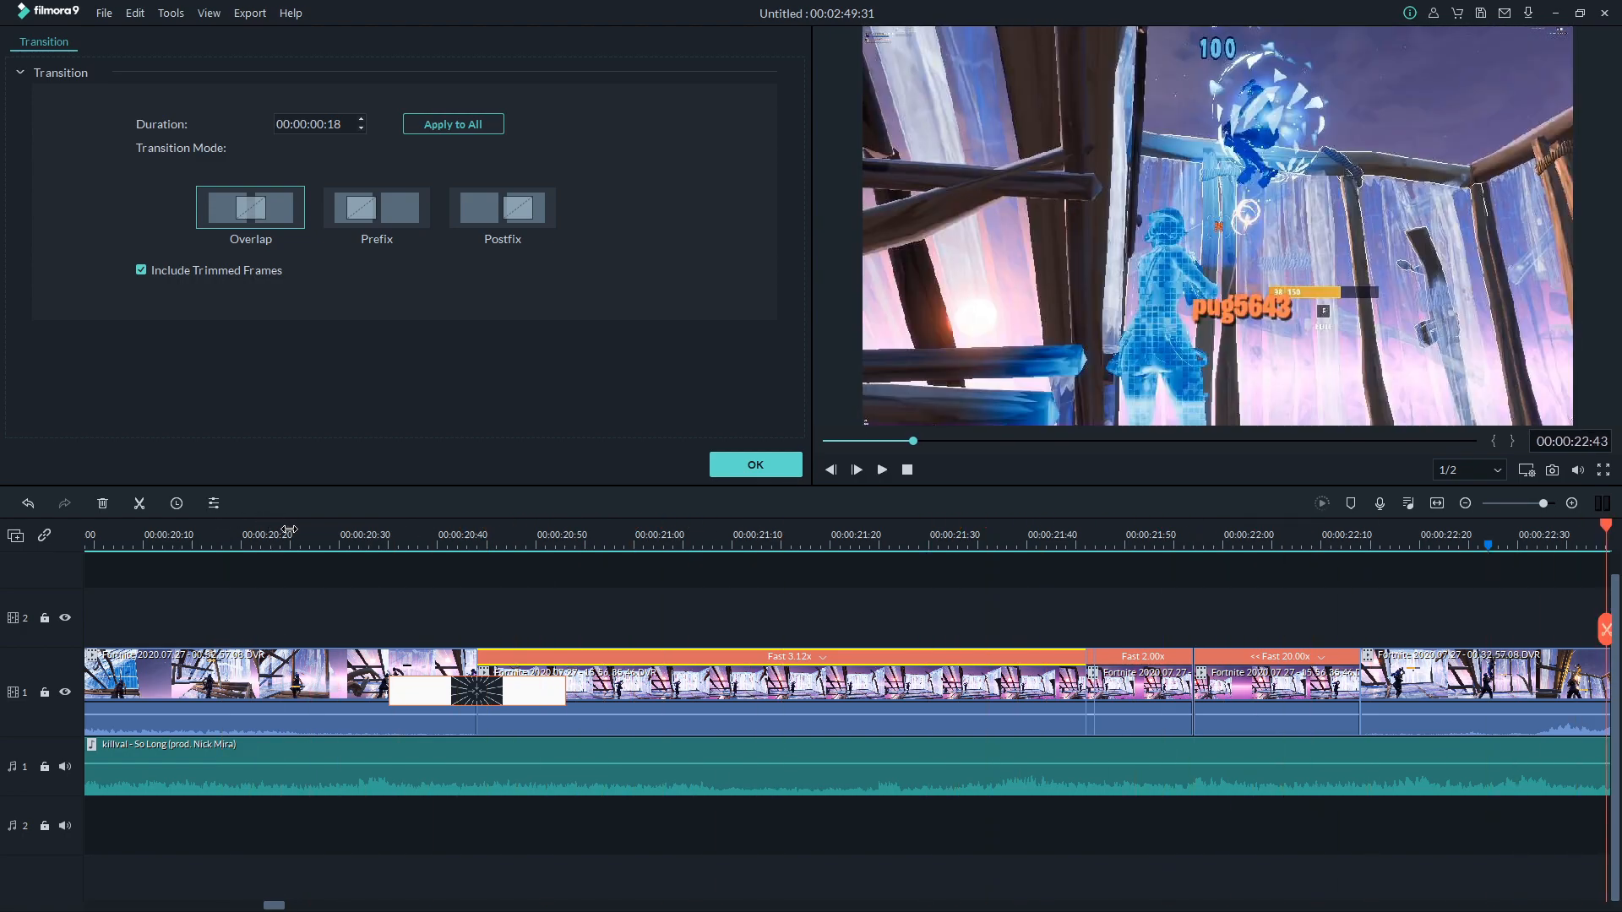
# Add a Warp 7 transition between the reversed 20x replay clip and the elimination clip, and play through it.
pyautogui.scroll(-3, 943, 535)
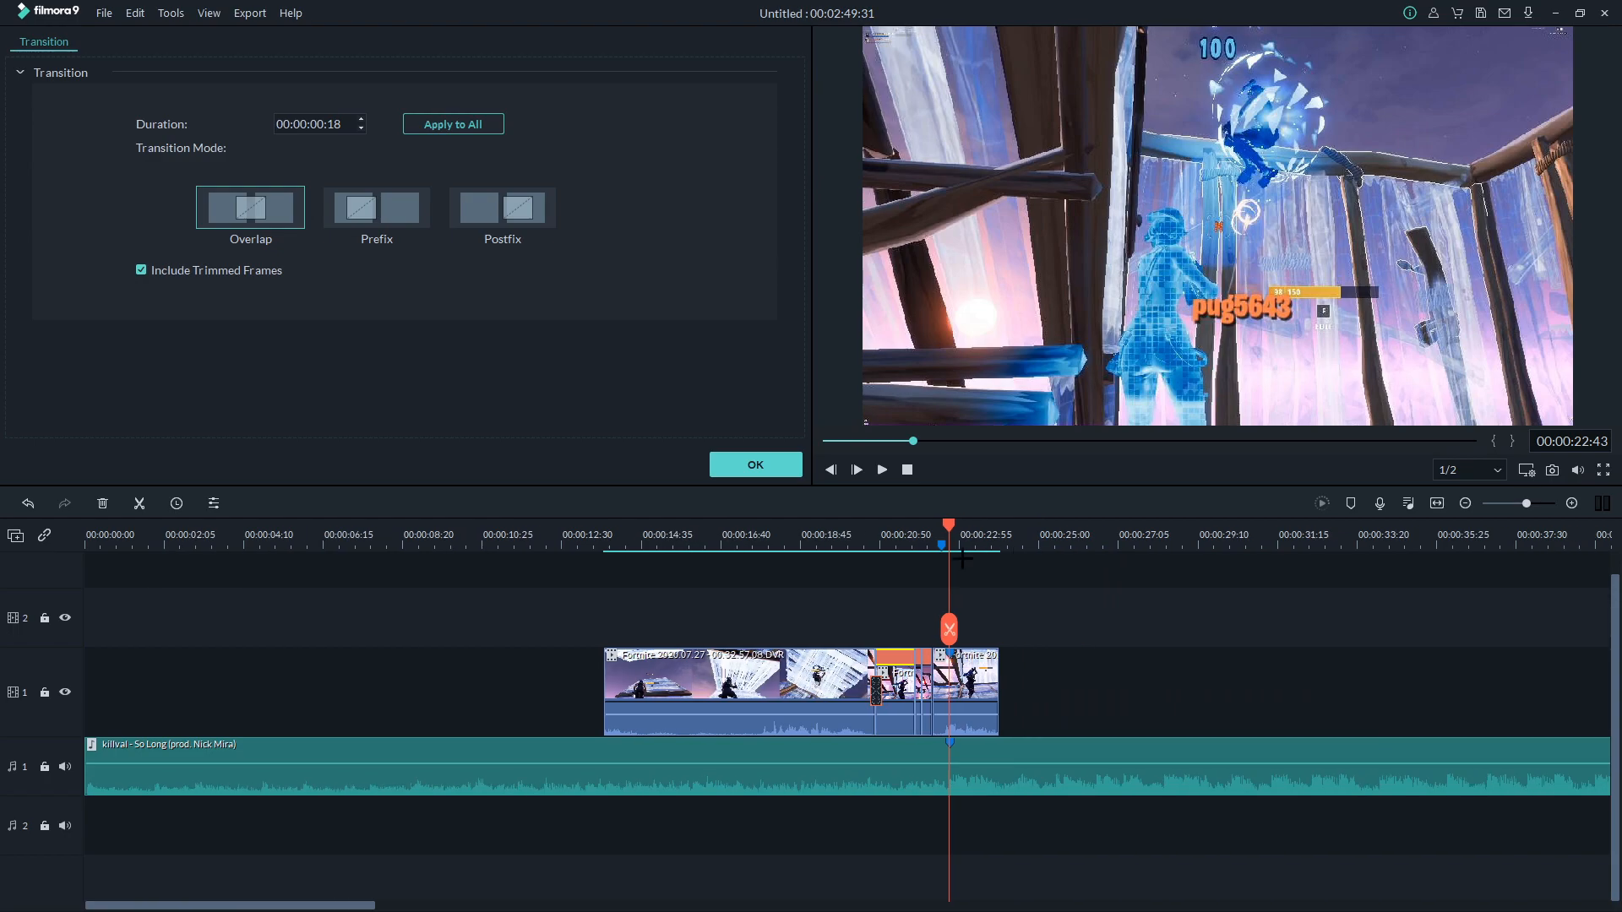
pyautogui.scroll(3, 1048, 535)
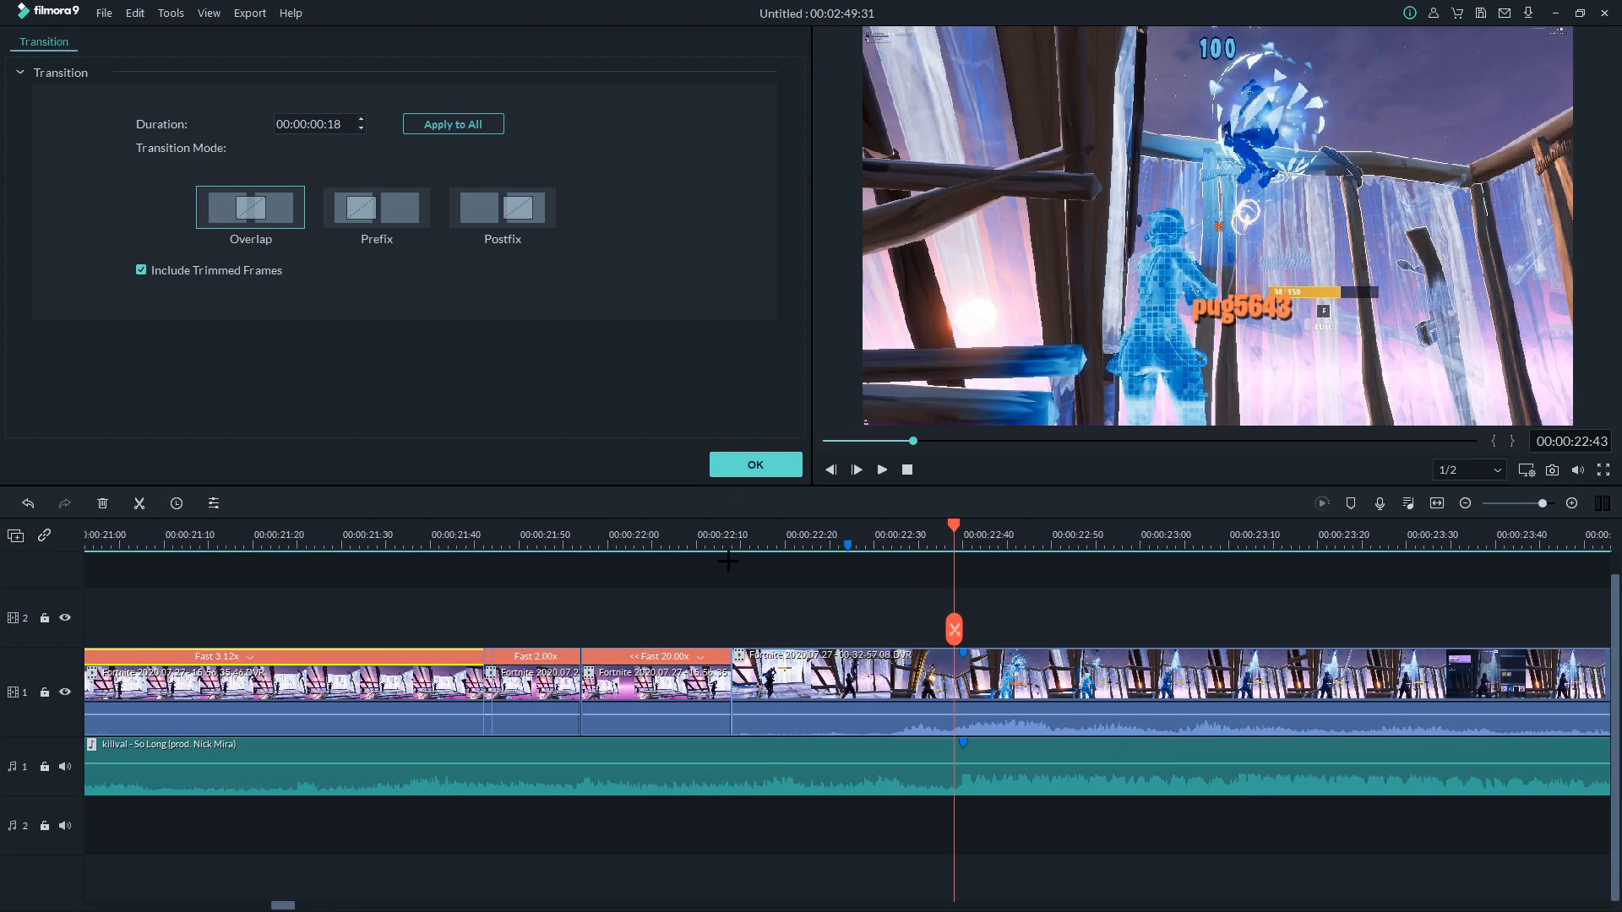
pyautogui.click(754, 464)
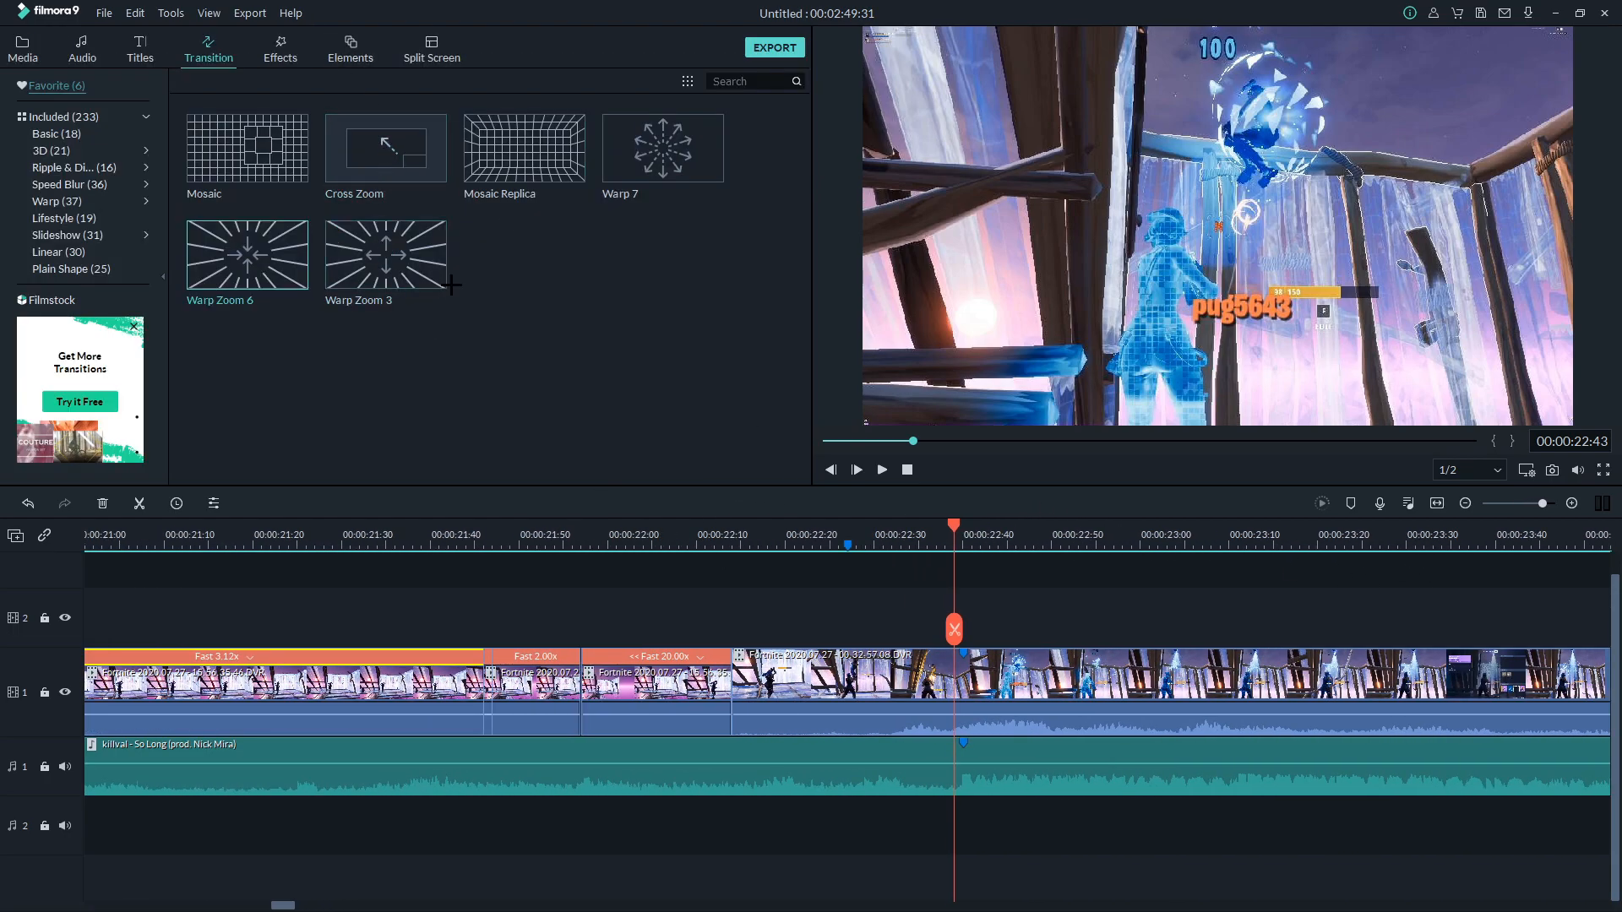
pyautogui.moveTo(635, 164); pyautogui.dragTo(713, 707)
pyautogui.click(608, 534)
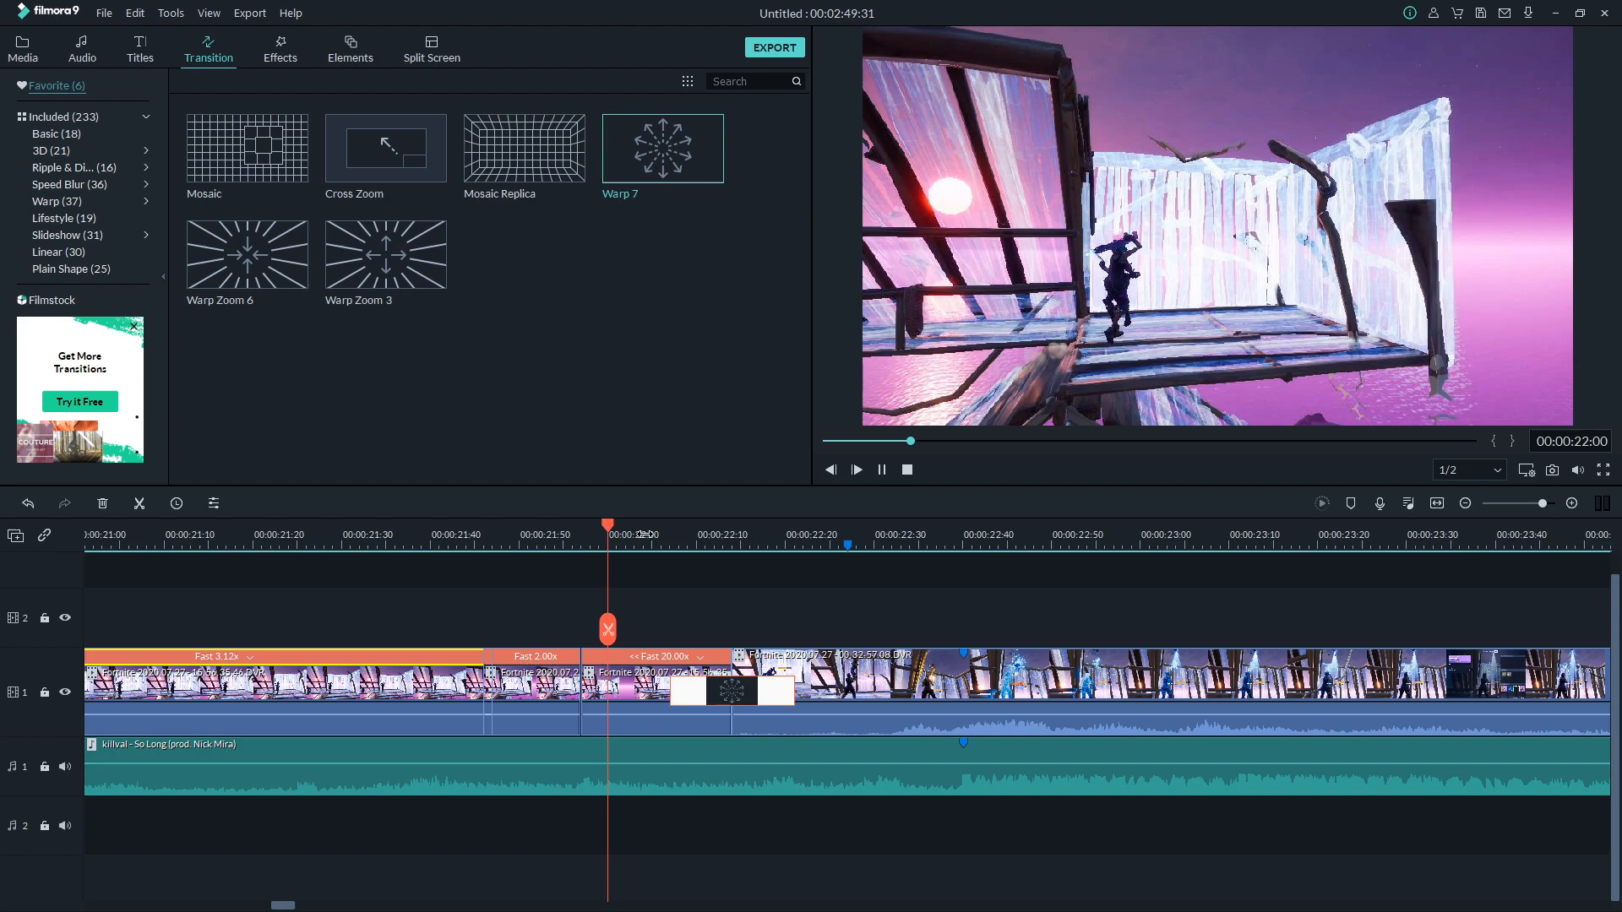
pyautogui.click(440, 534)
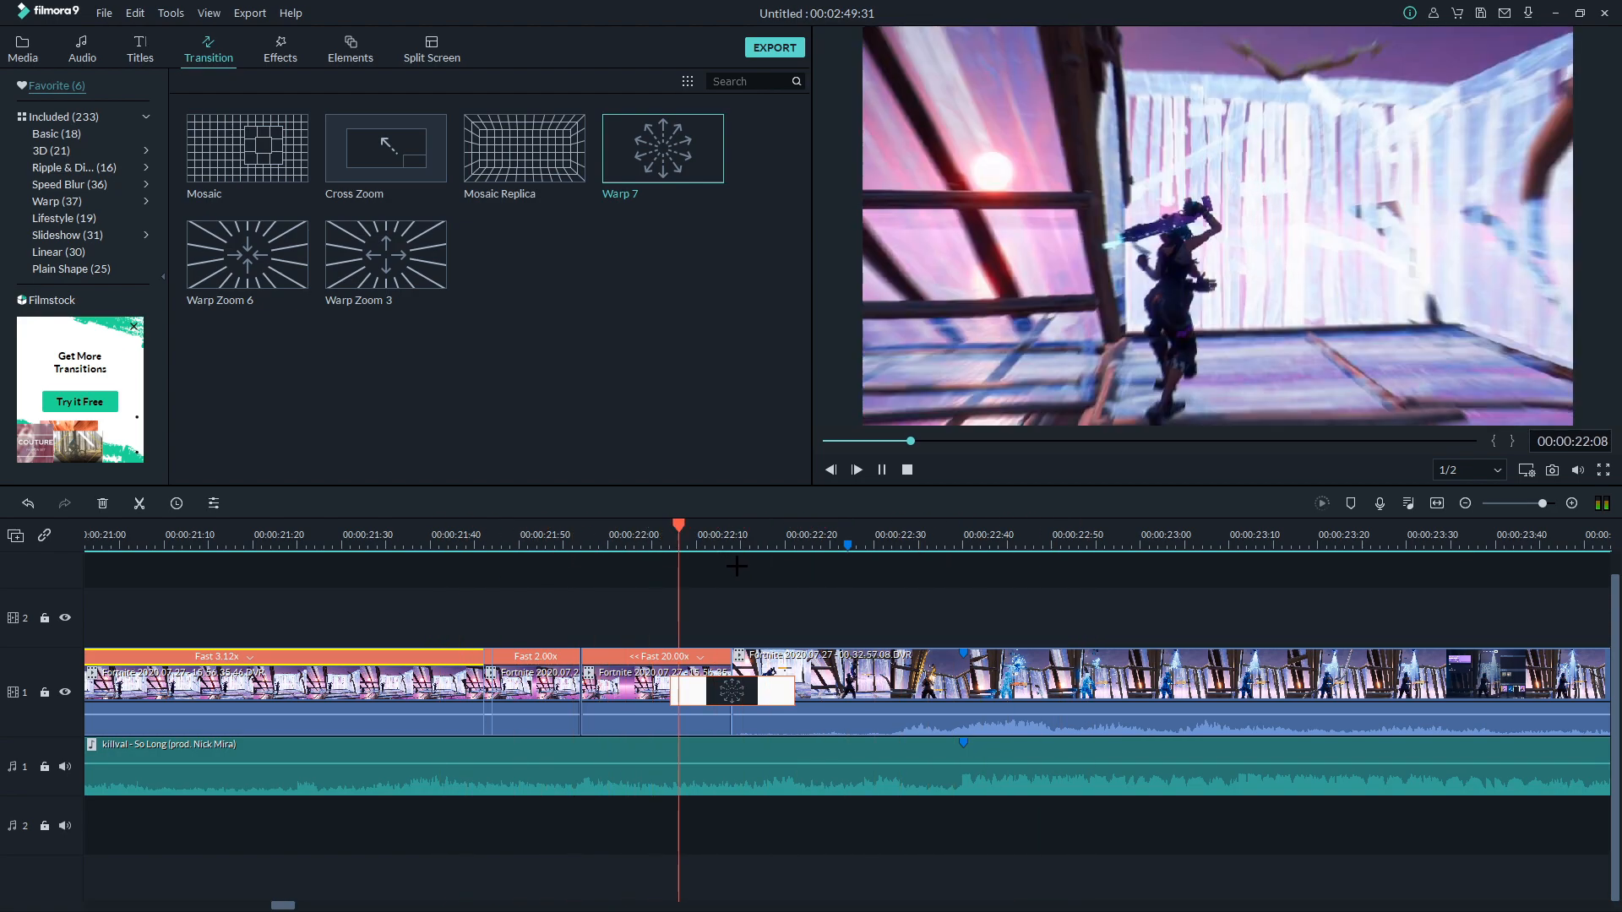
pyautogui.press('space')
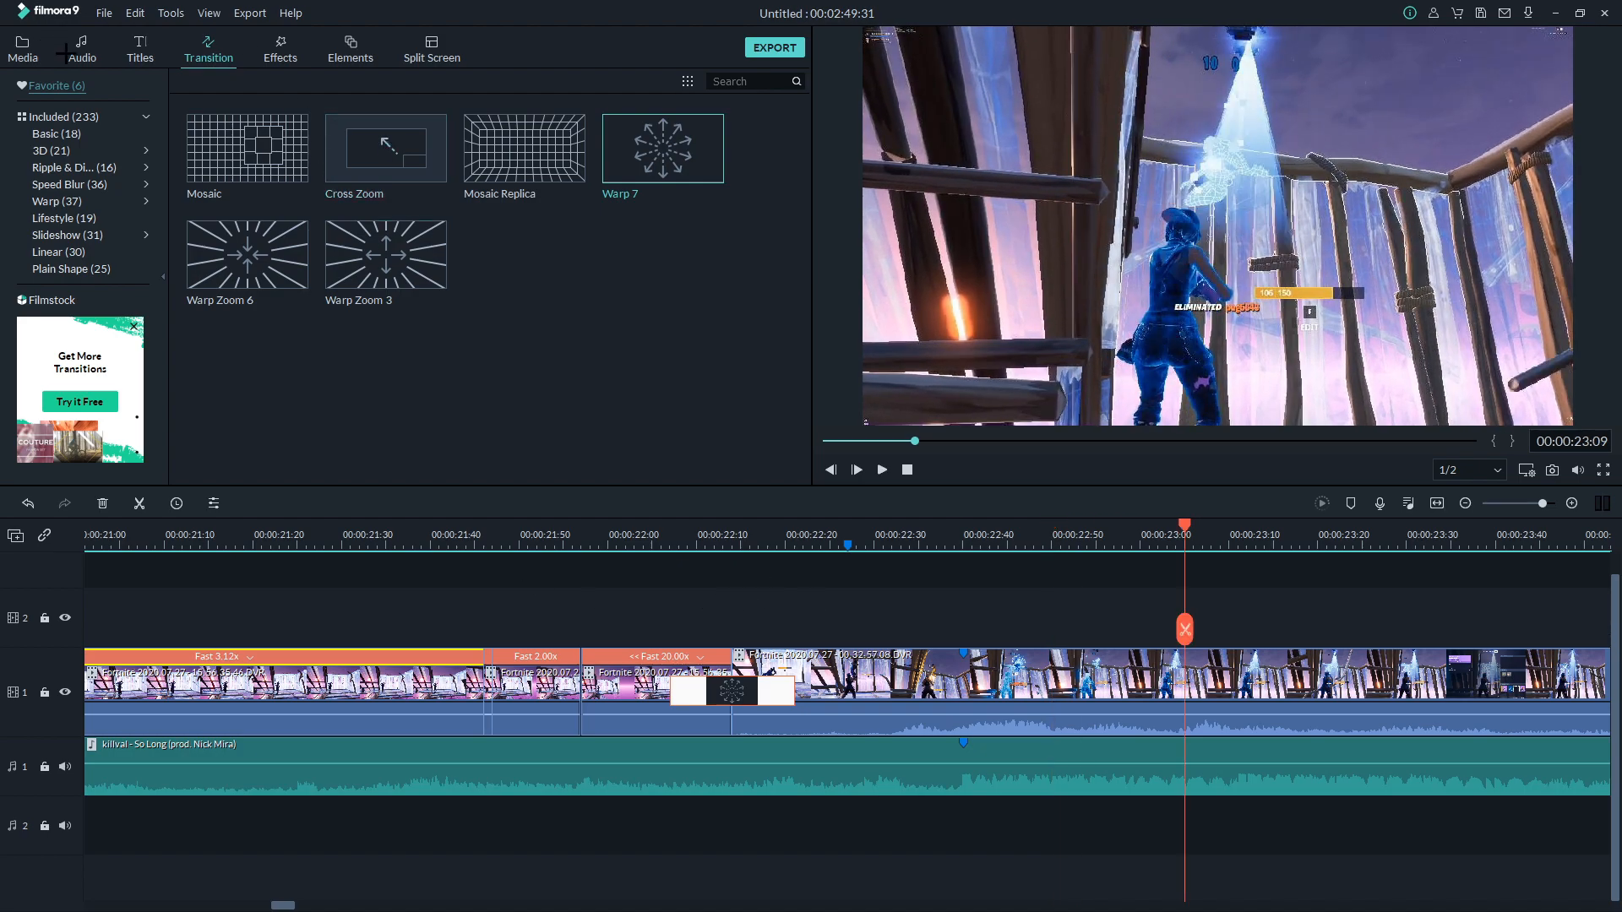
# Add the zoom swoosh sound from the audio library to audio track 2.
pyautogui.click(127, 47)
pyautogui.click(82, 48)
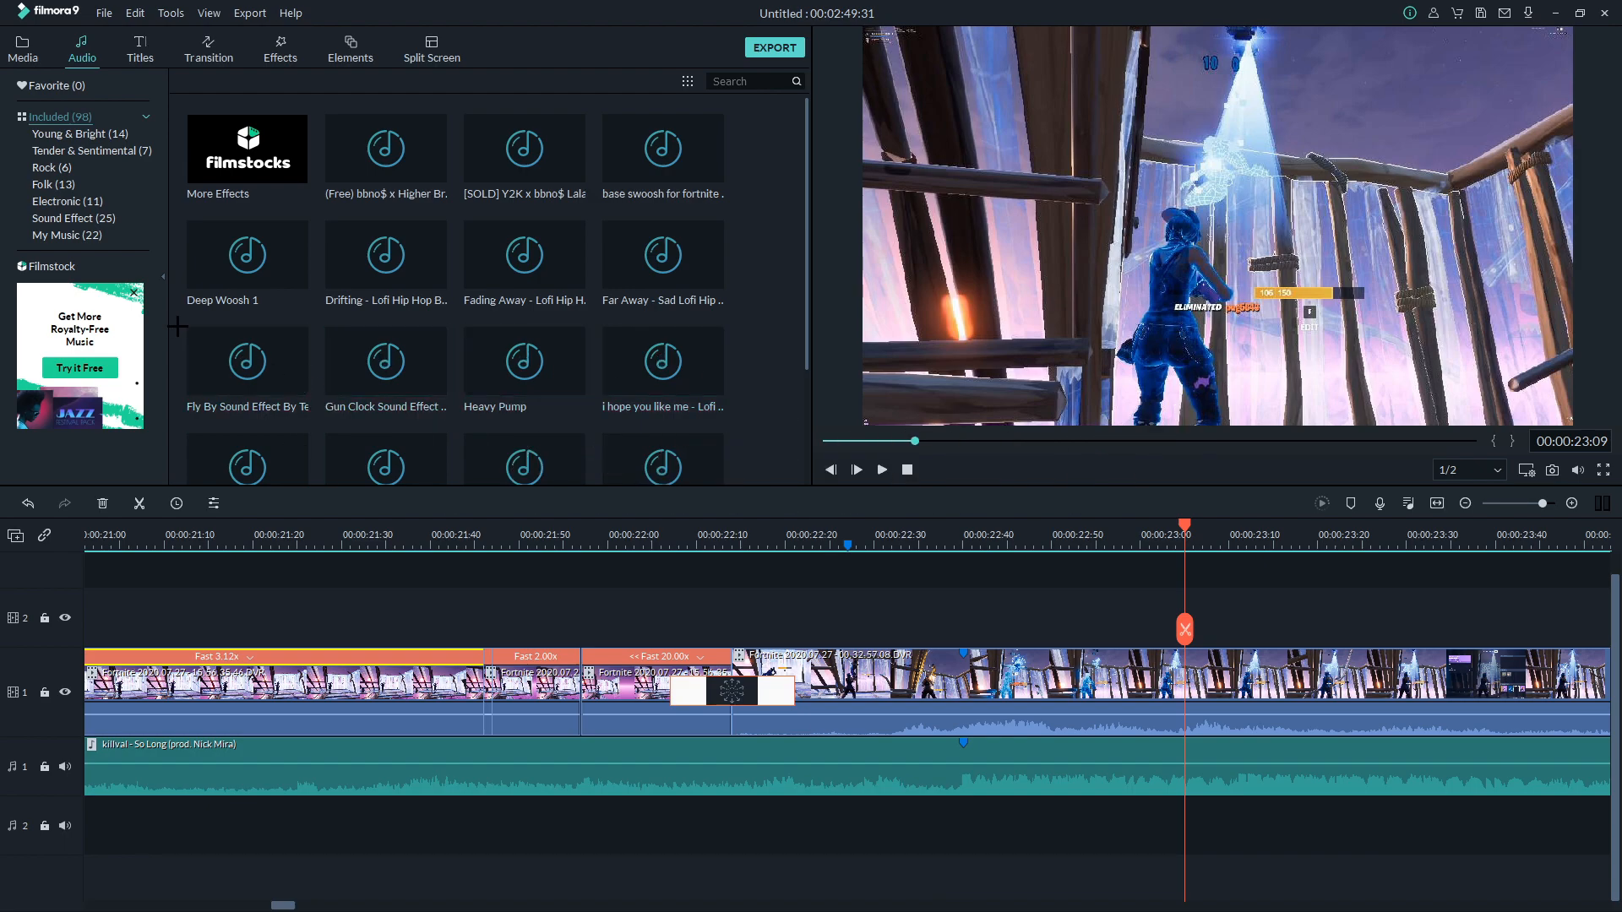
pyautogui.scroll(-5, 355, 312)
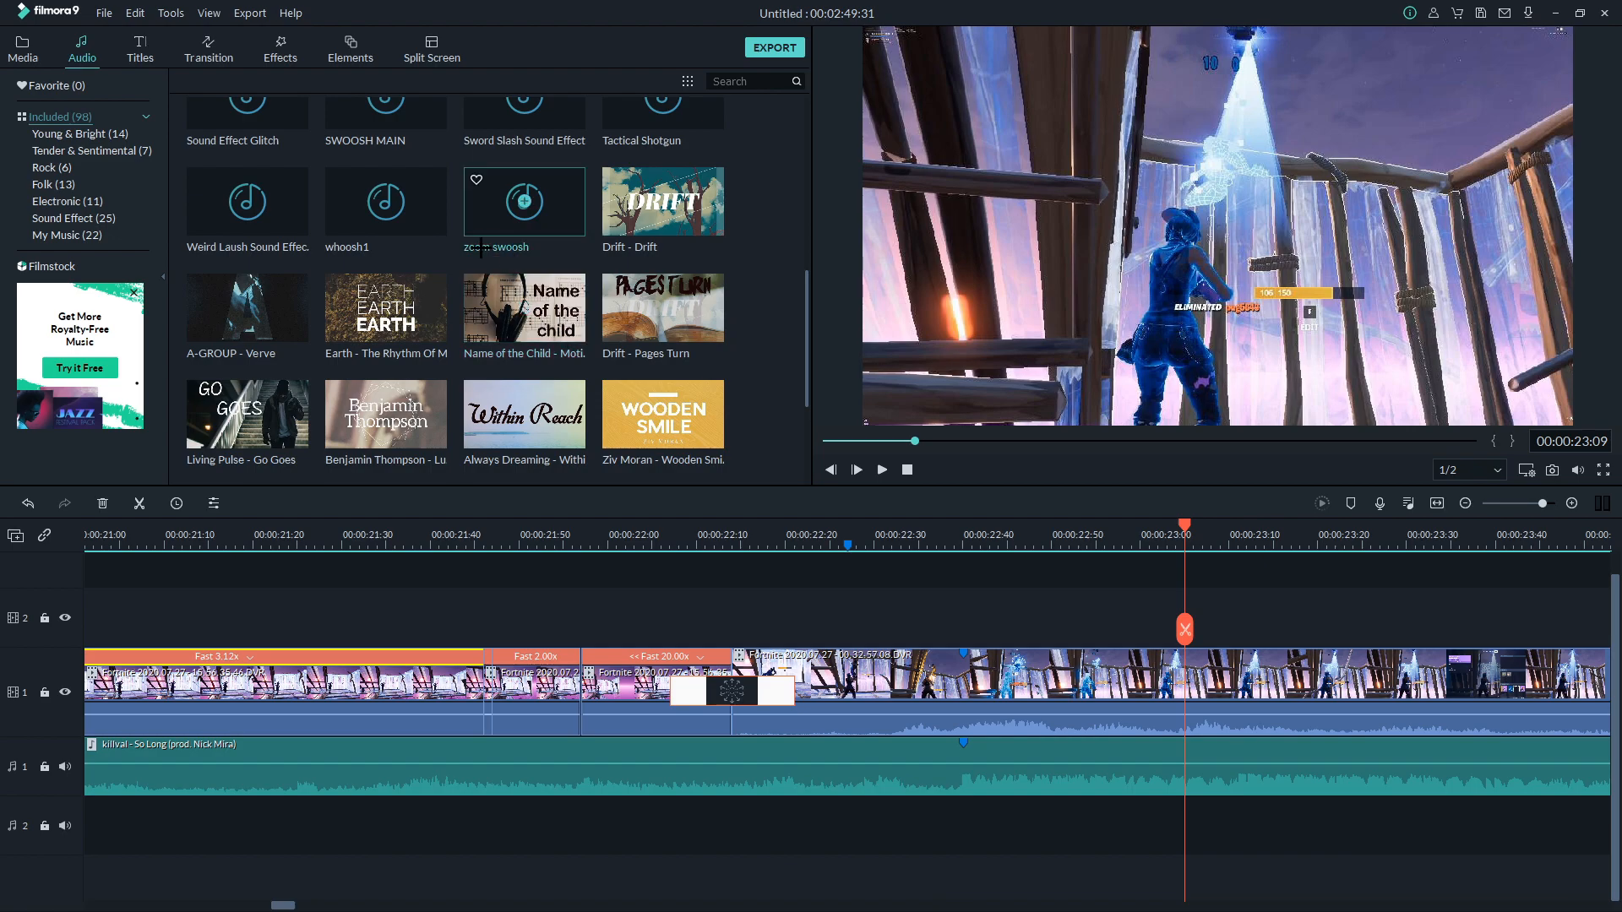
pyautogui.moveTo(482, 212); pyautogui.dragTo(1064, 745)
# Align the loud part of the zoom swoosh with the Warp Zoom 6 transition's cut at 00:00:20:44.
pyautogui.doubleClick(1109, 685)
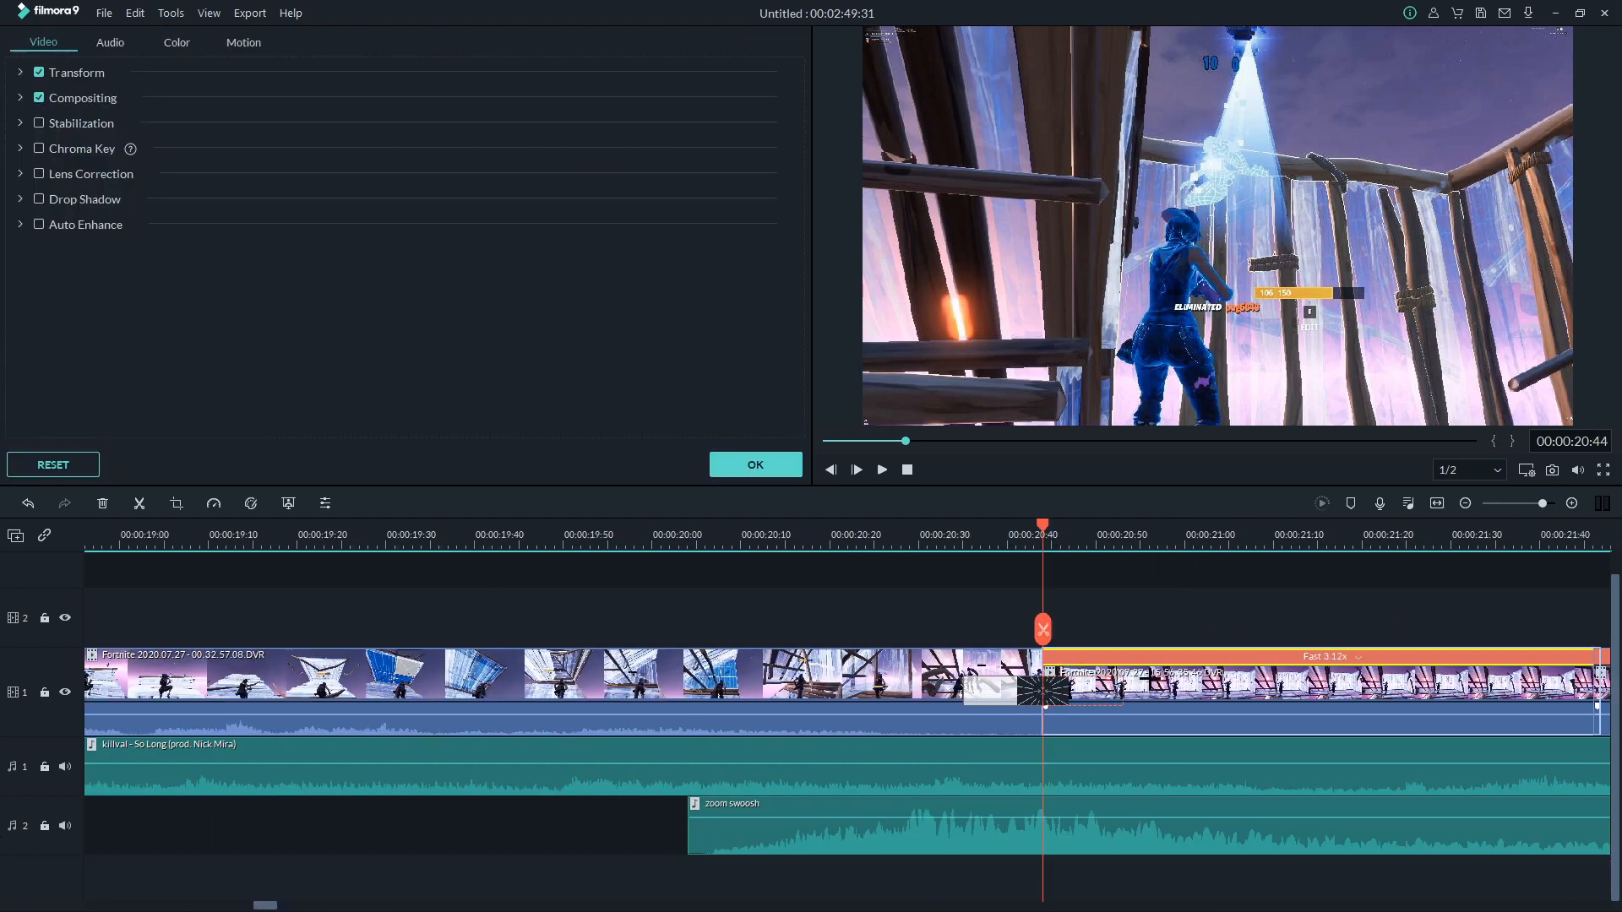
pyautogui.doubleClick(925, 843)
pyautogui.moveTo(990, 823); pyautogui.dragTo(1063, 847)
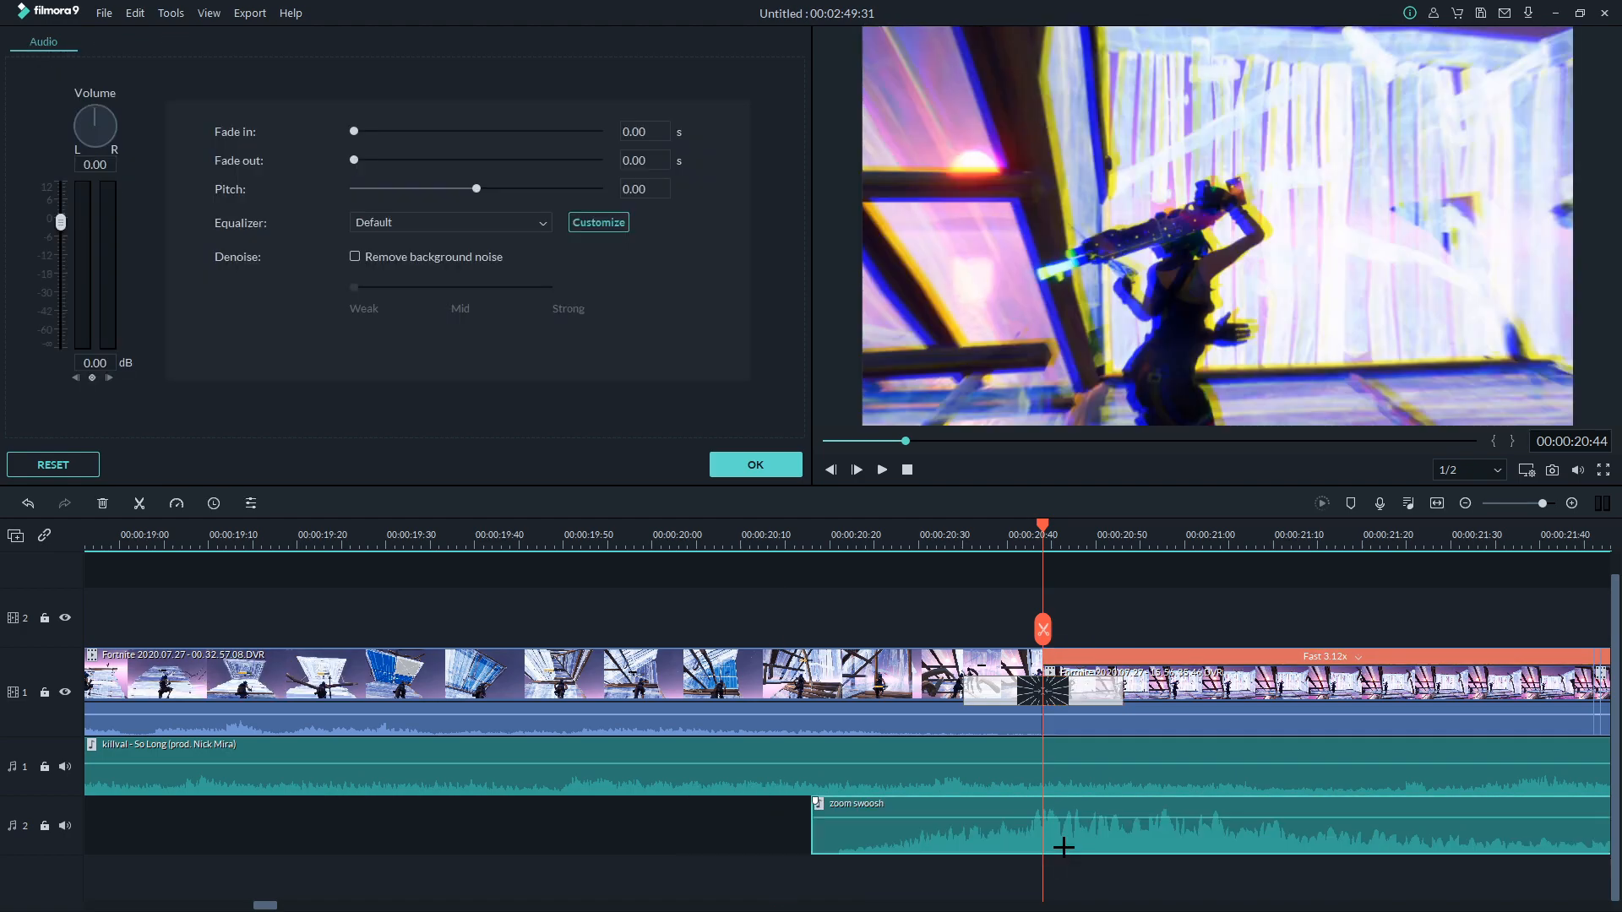
# Play the swoosh over the transition, shift it slightly later, lower its volume to -6.32 dB and replay it.
pyautogui.click(787, 533)
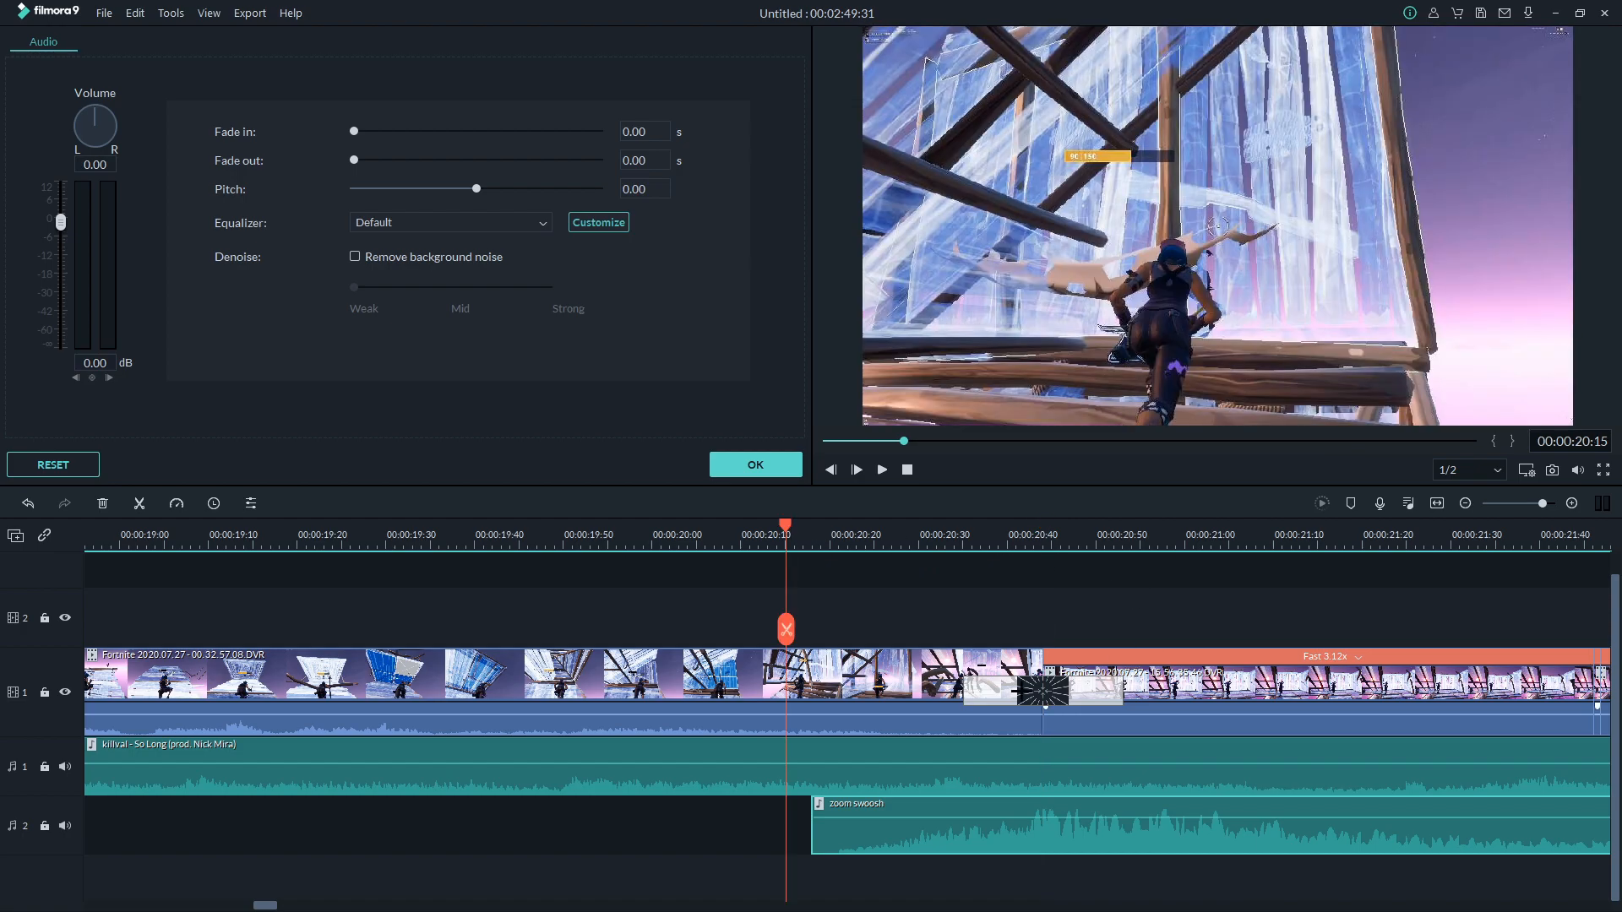
pyautogui.press('space')
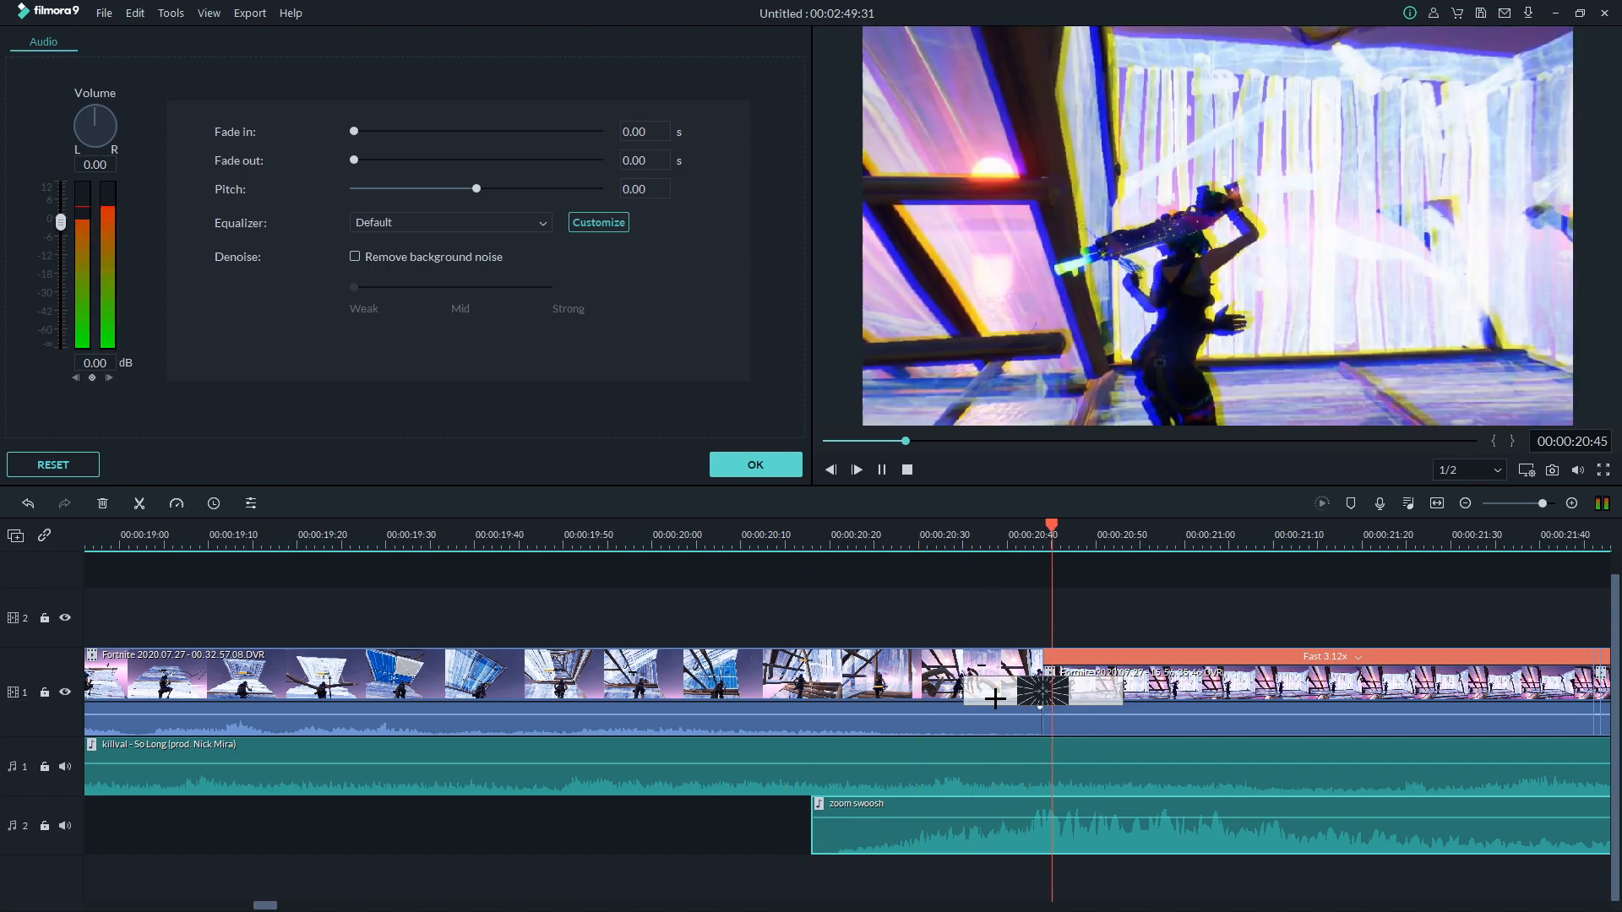
pyautogui.moveTo(993, 816); pyautogui.dragTo(1026, 844)
pyautogui.click(803, 550)
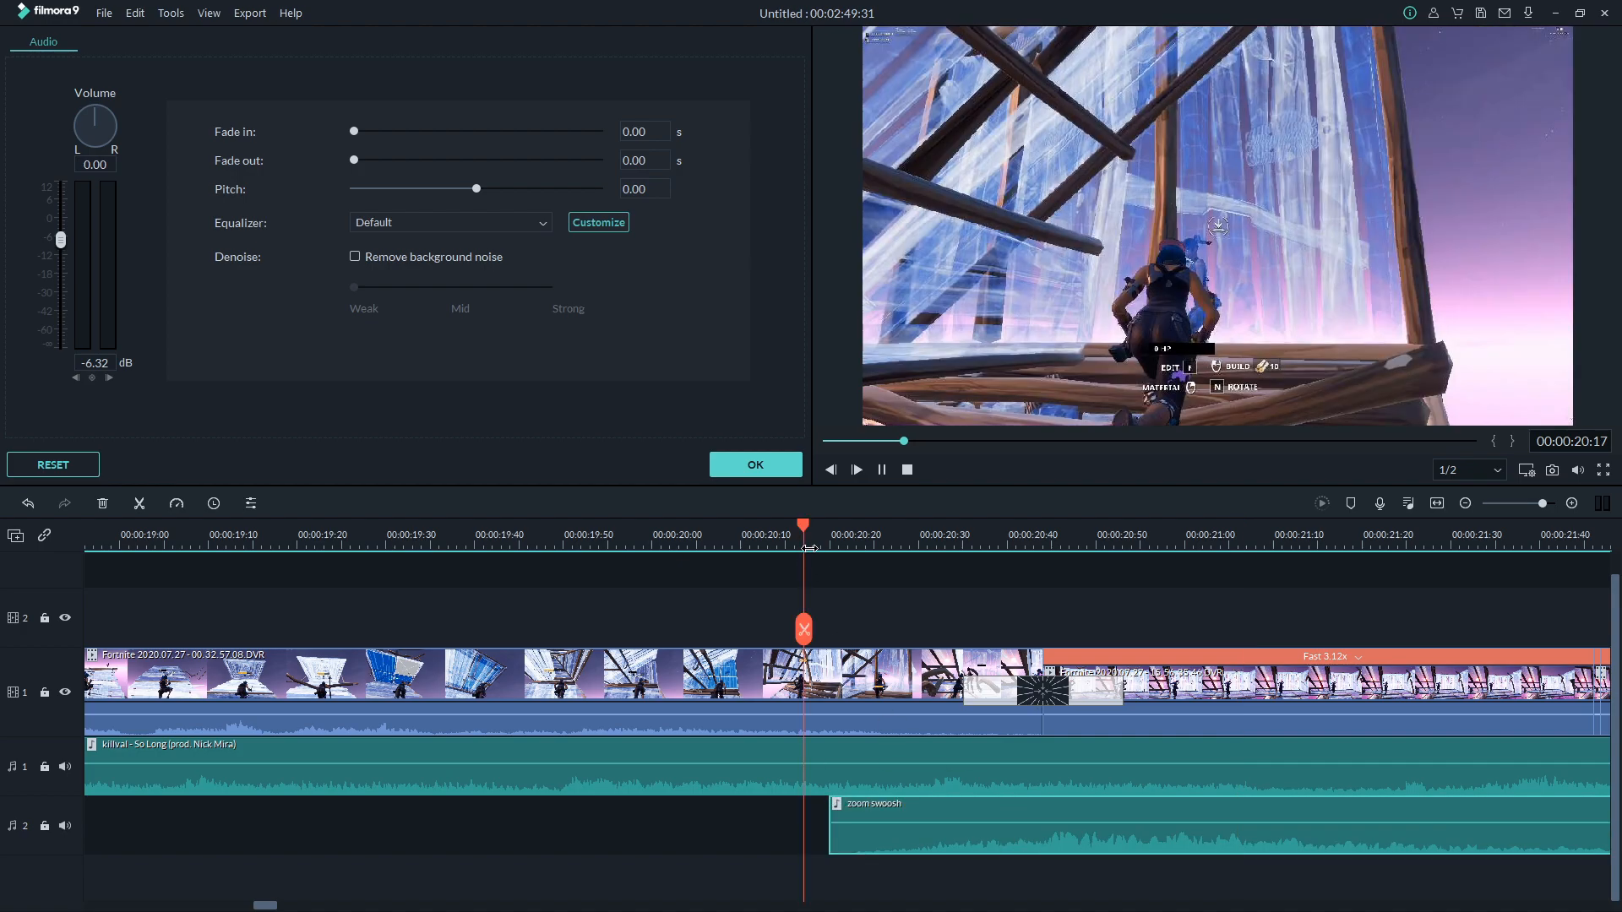
# Replay the edit from before the Warp Zoom 6 transition through to the elimination clip, and close the zoom swoosh's audio settings.
pyautogui.press('space')
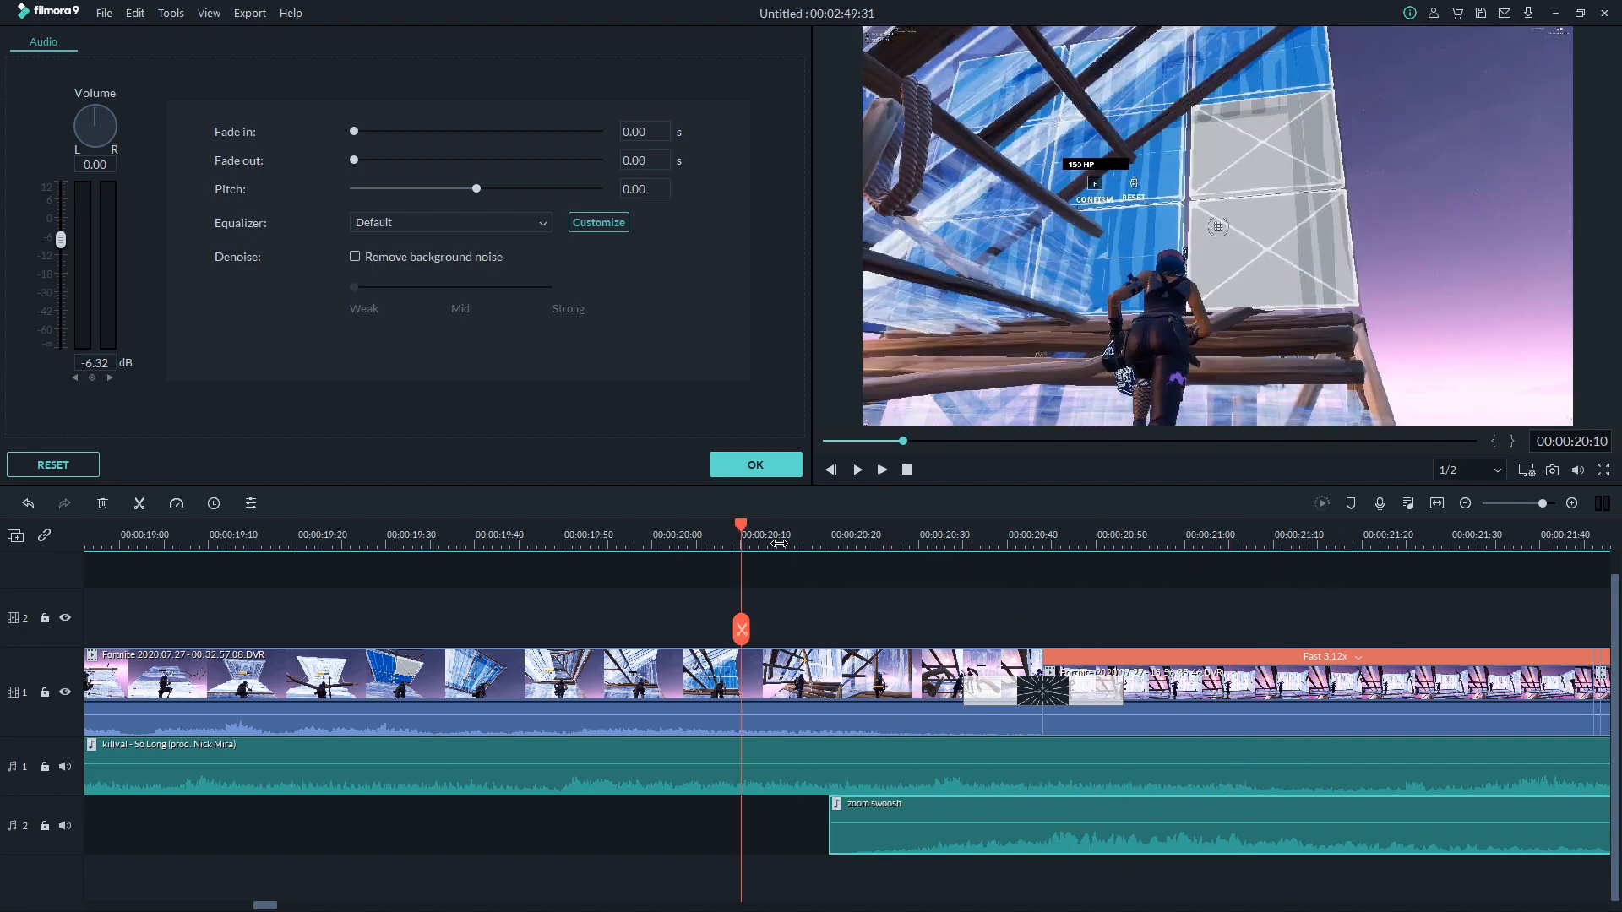
pyautogui.moveTo(632, 550); pyautogui.dragTo(593, 549)
pyautogui.press('space')
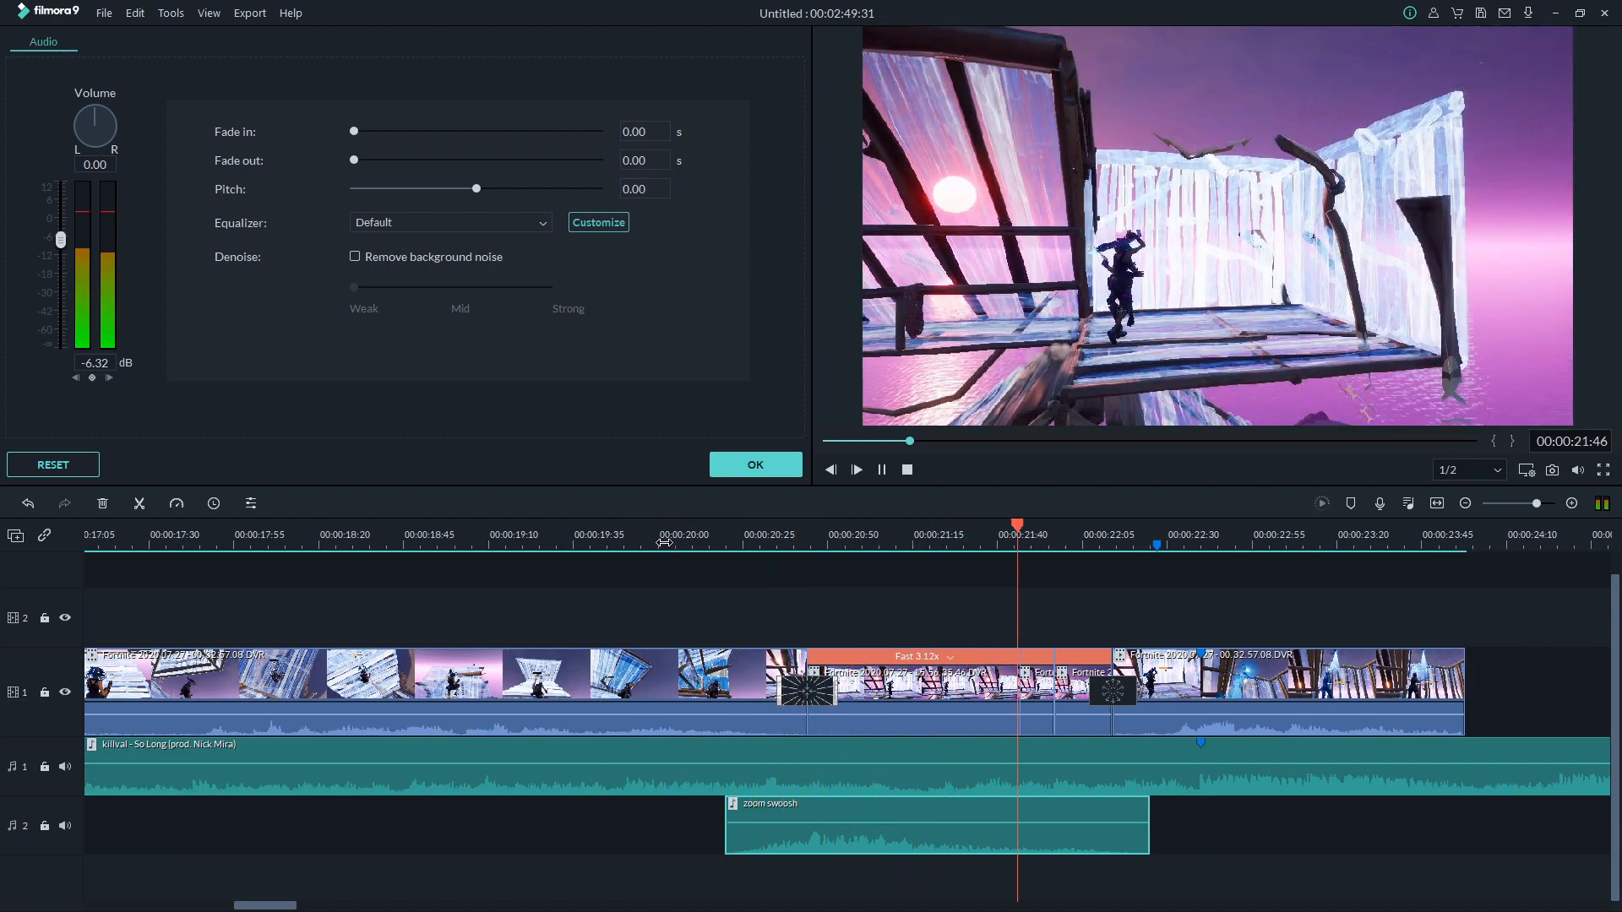
pyautogui.press('space')
pyautogui.press('Return')
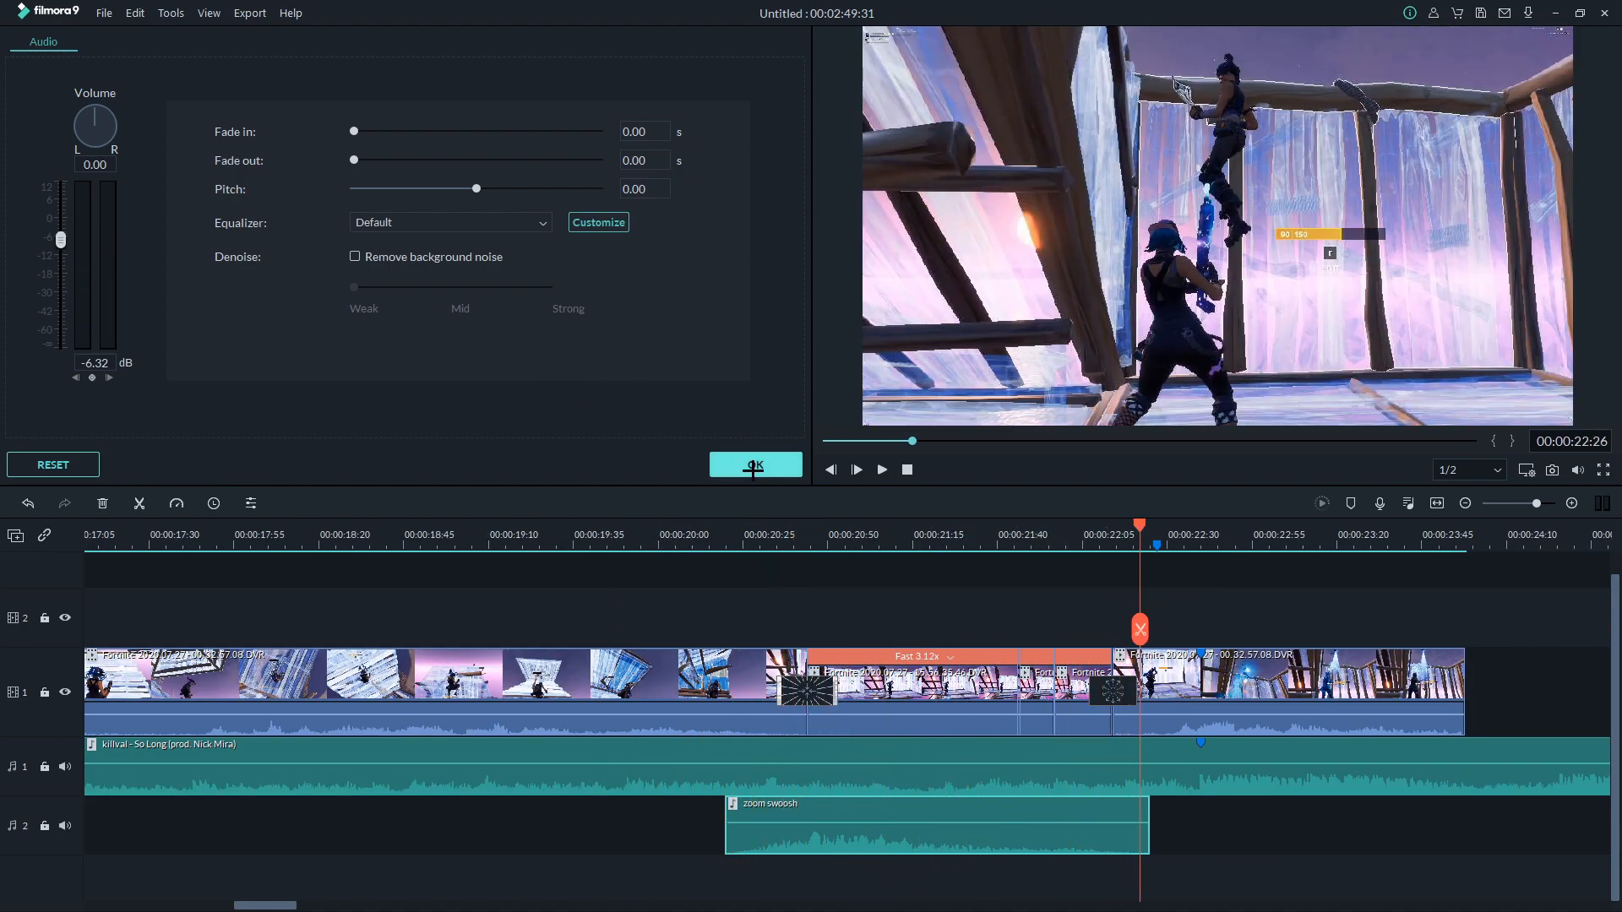
# Add the SWOOSH MAIN sound from the audio library to audio track 3 under the Warp 7 transition.
pyautogui.scroll(3, 506, 253)
pyautogui.scroll(-4, 490, 258)
pyautogui.scroll(4, 465, 266)
pyautogui.moveTo(439, 270); pyautogui.dragTo(1099, 838)
pyautogui.doubleClick(1198, 610)
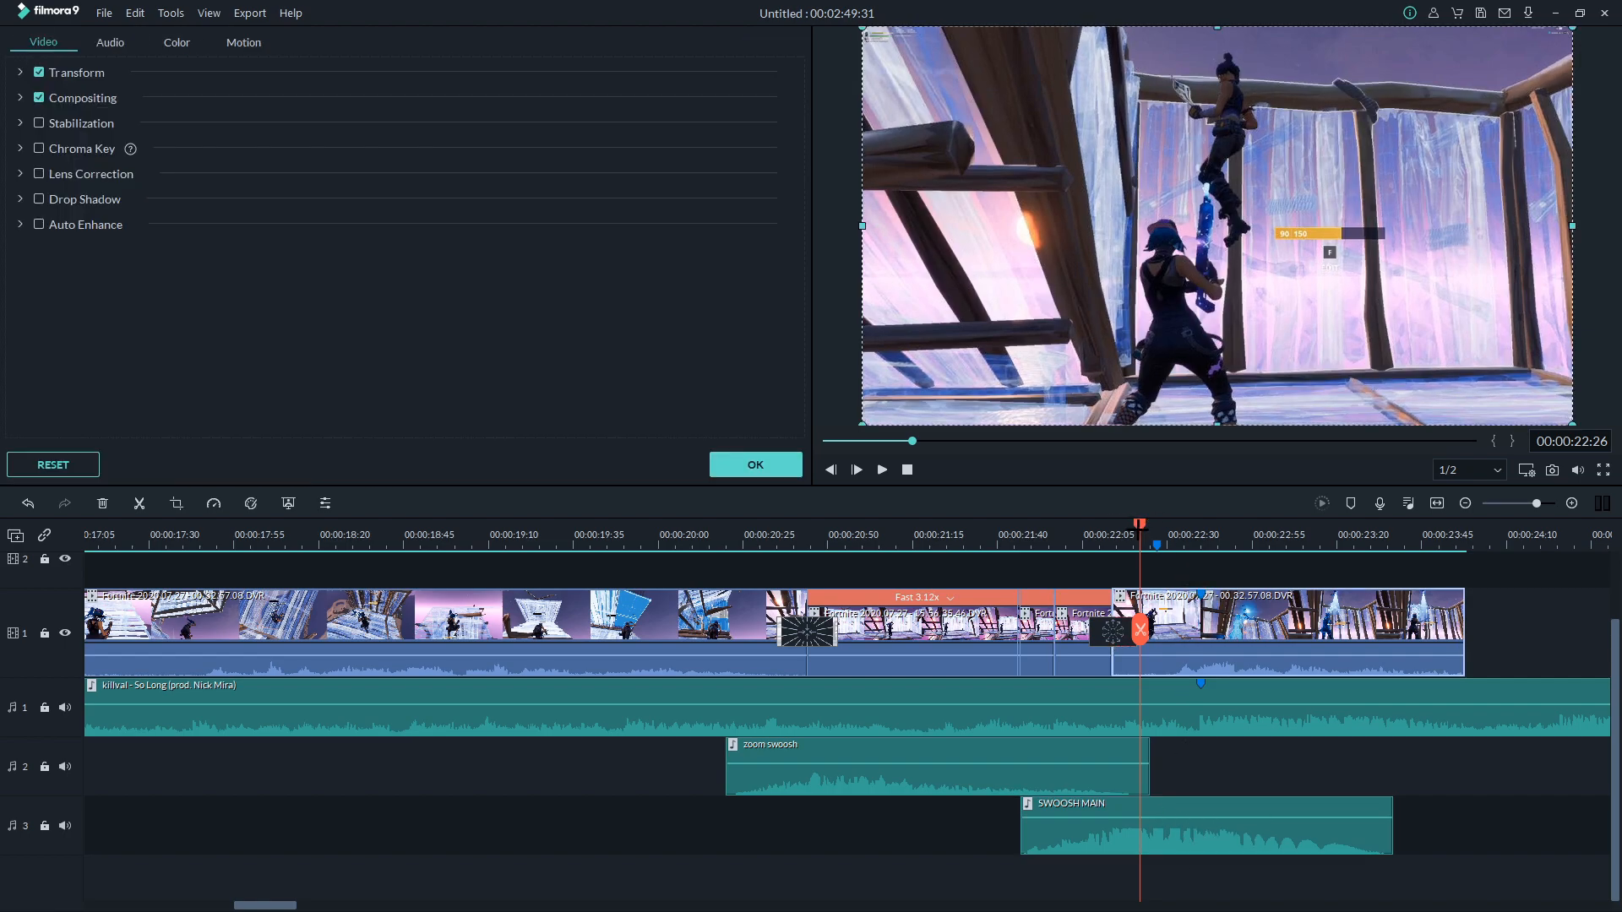
# Shift the SWOOSH MAIN clip later so it starts at the beginning of the Warp 7 transition, and raise its volume to 12 dB.
pyautogui.moveTo(1139, 545); pyautogui.dragTo(1194, 550)
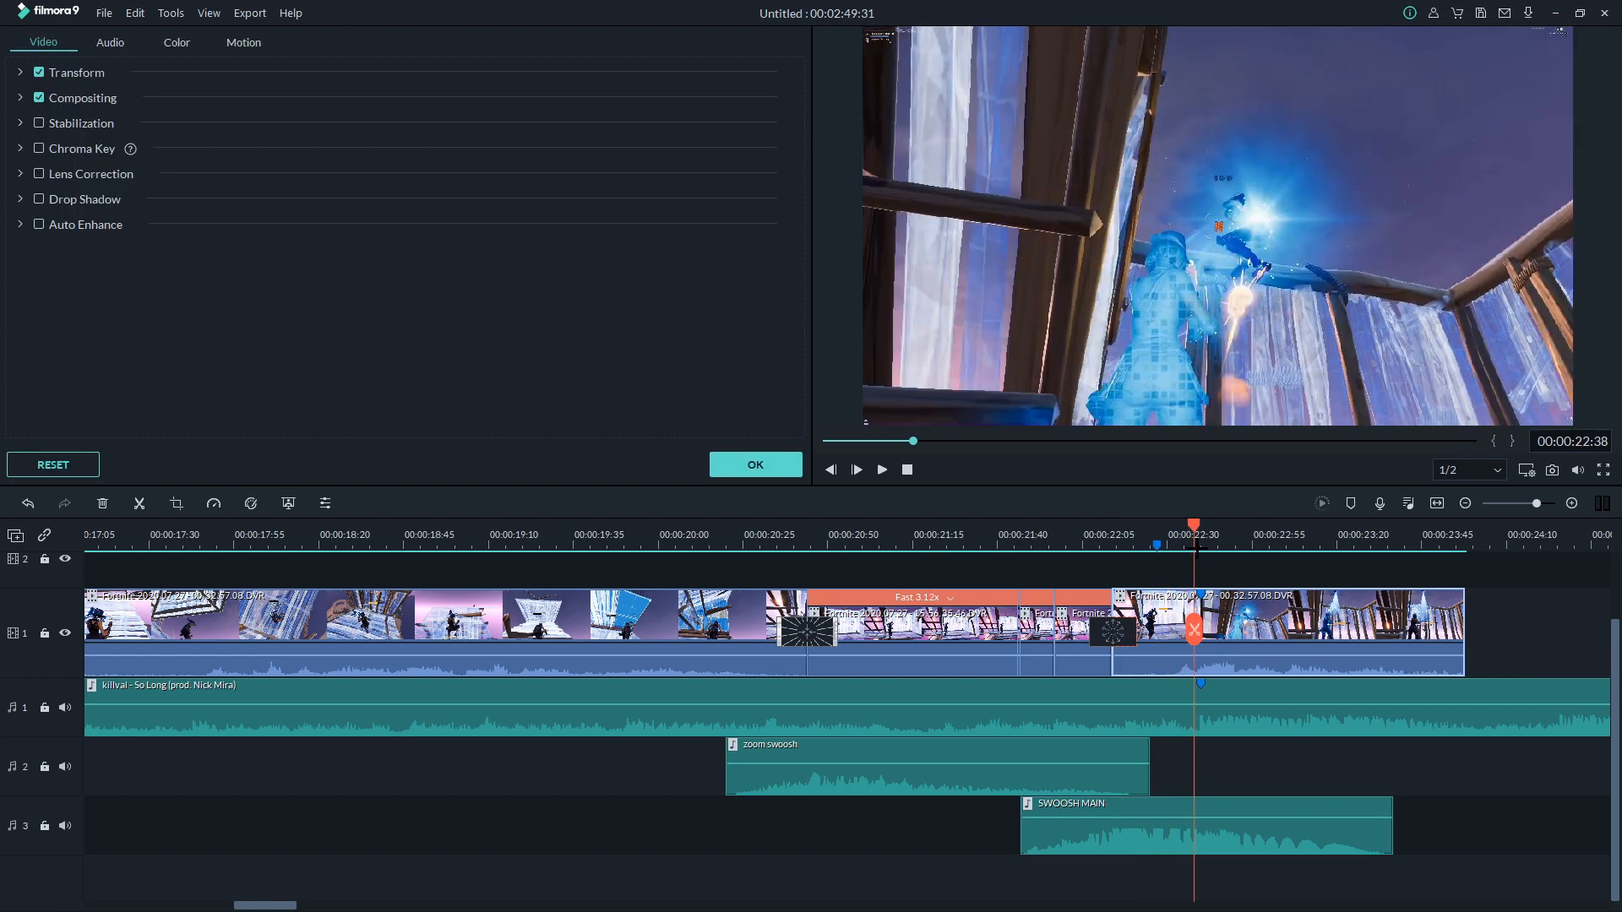
pyautogui.scroll(2, 1288, 634)
pyautogui.doubleClick(1132, 843)
pyautogui.moveTo(1136, 837); pyautogui.dragTo(1213, 841)
pyautogui.moveTo(1213, 819); pyautogui.dragTo(1213, 791)
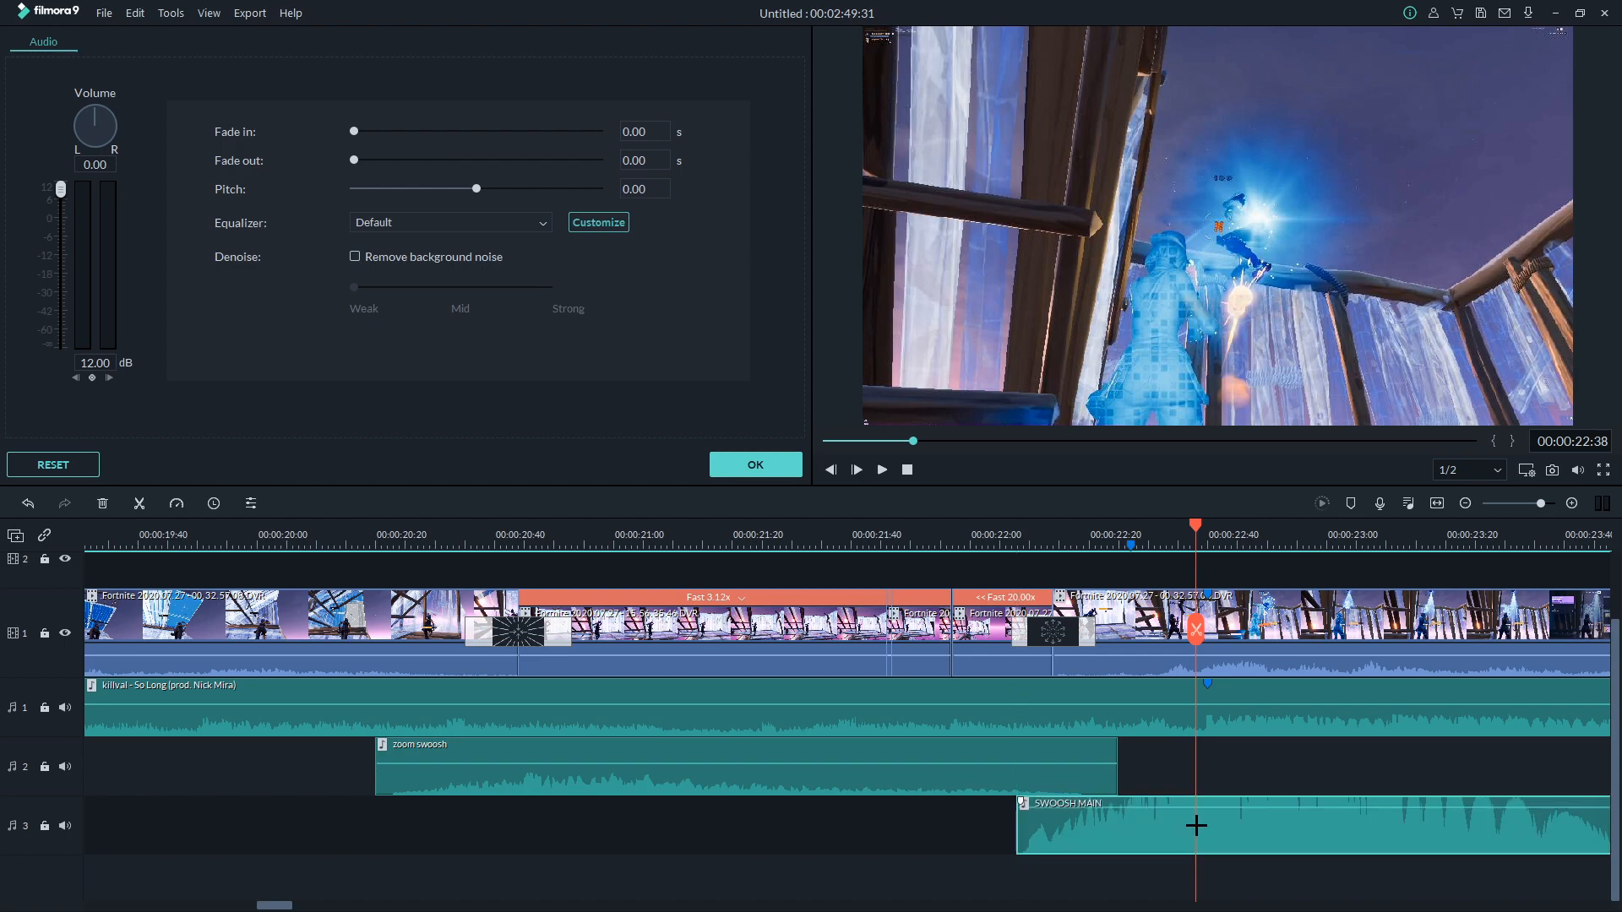
# Play the SWOOSH MAIN sound over the Warp 7 transition into the elimination clip.
pyautogui.click(981, 533)
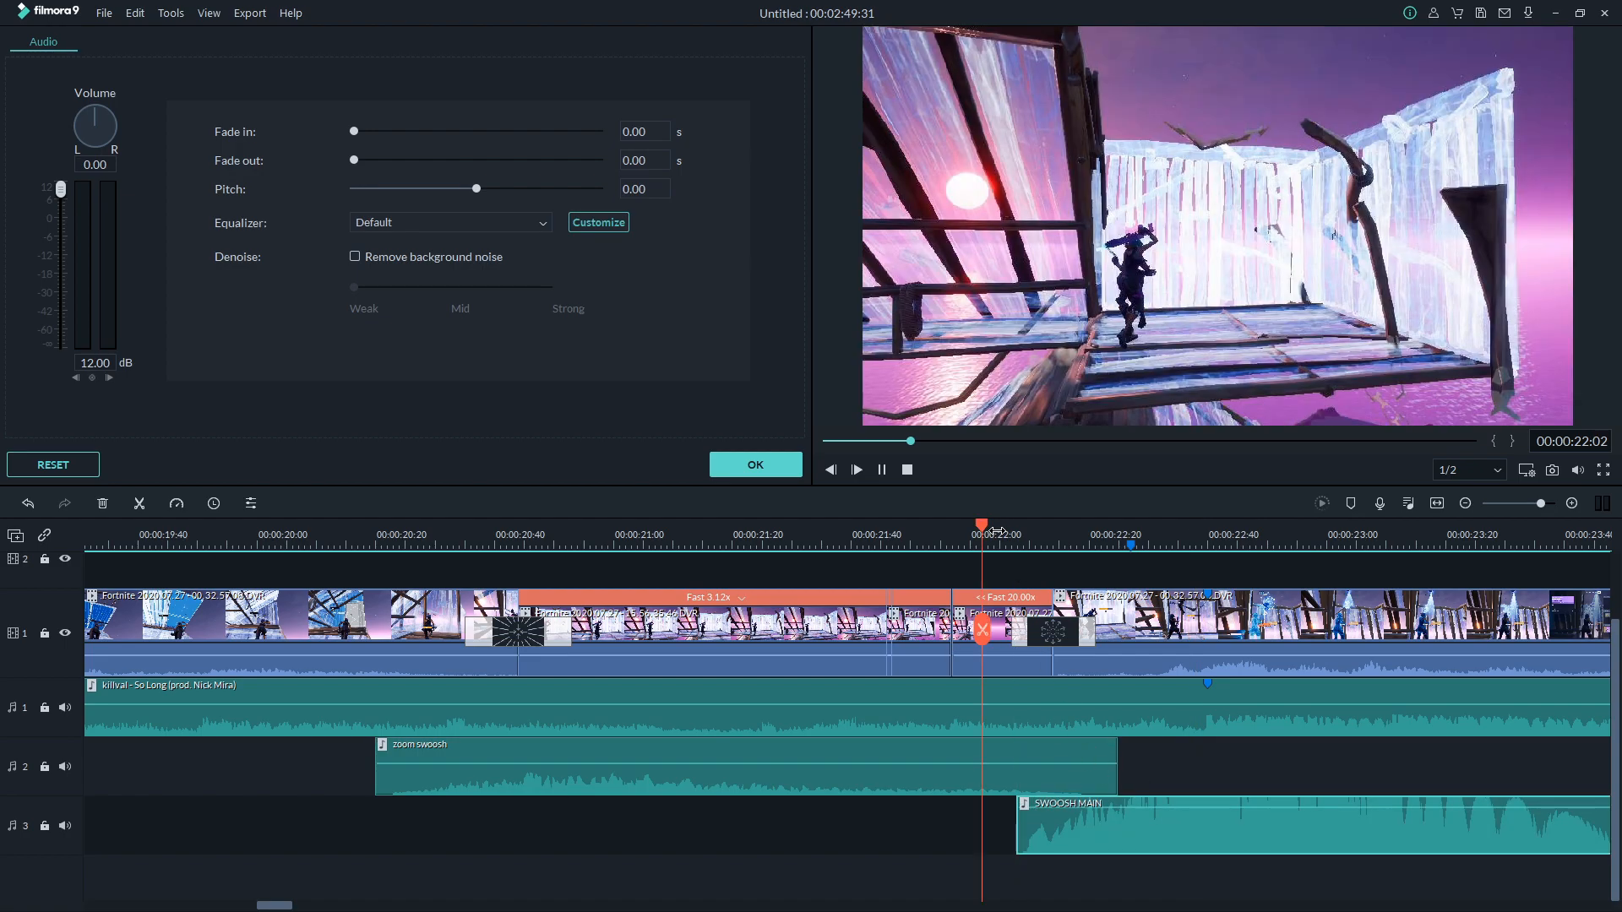
pyautogui.press('space')
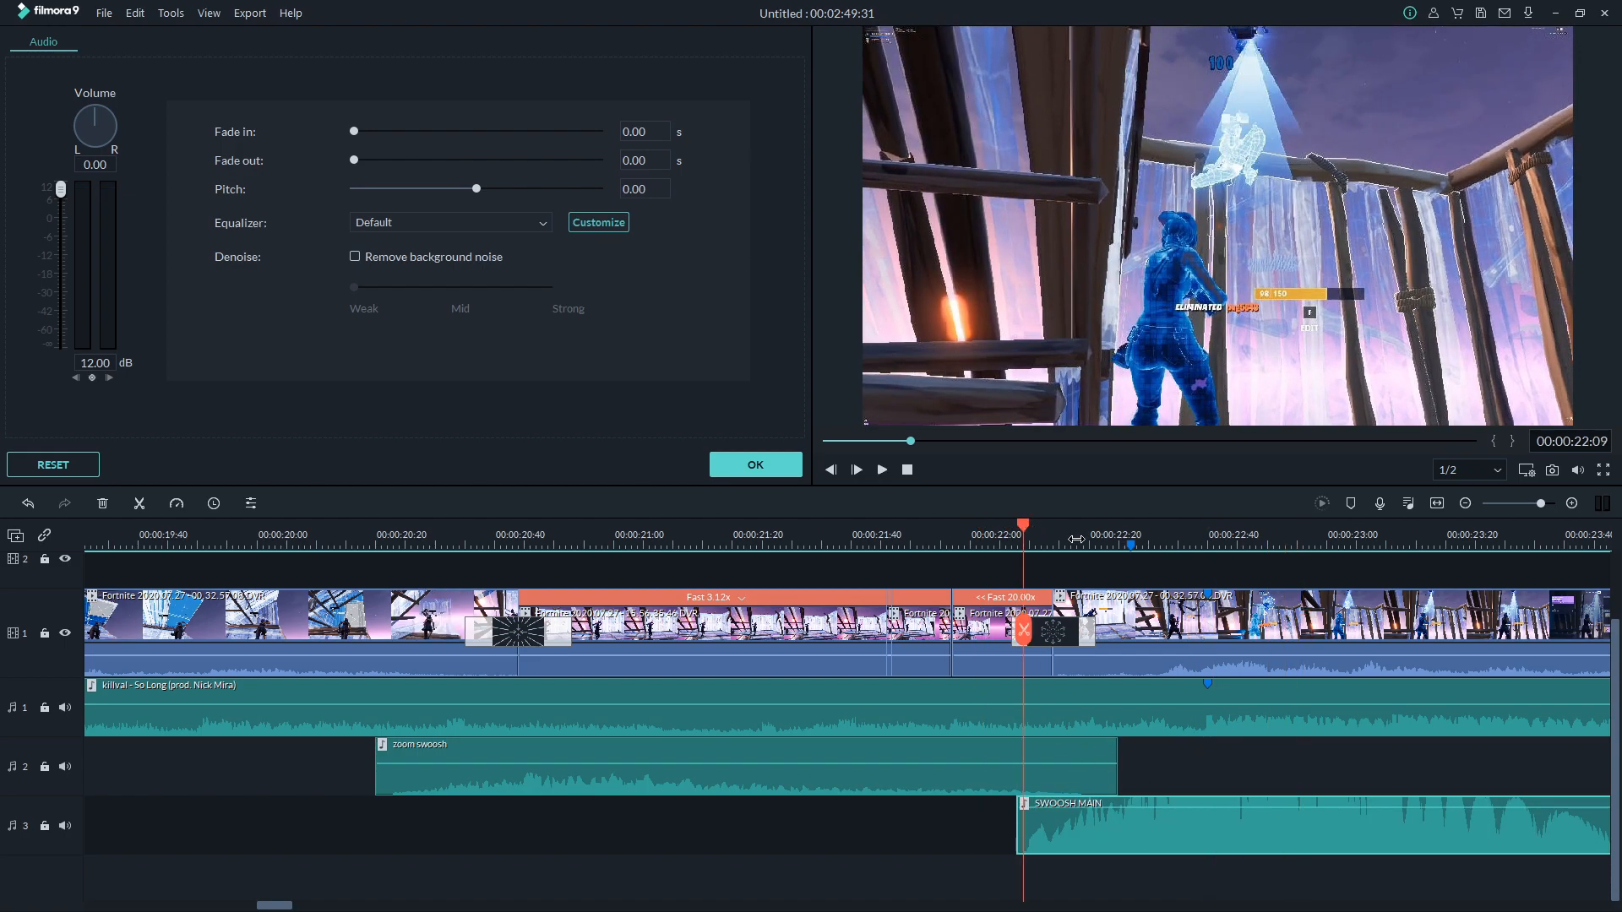
pyautogui.press('space')
pyautogui.press('space')
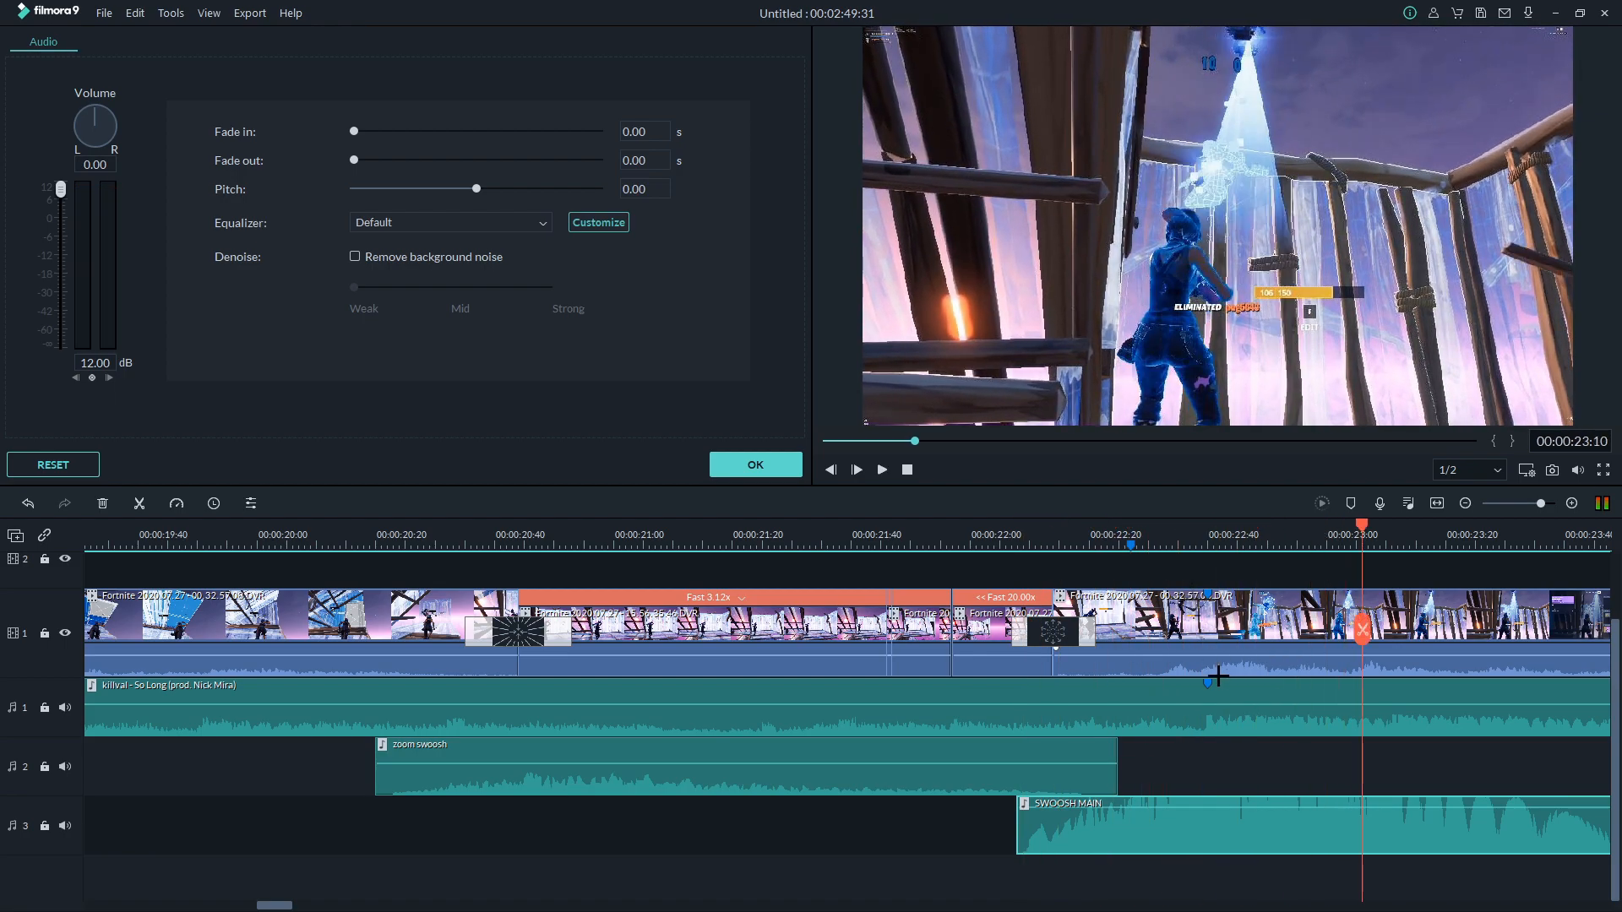
# Nudge the SWOOSH MAIN clip slightly later on audio track 3 and replay the Warp 7 transition.
pyautogui.moveTo(1255, 524); pyautogui.dragTo(1294, 540)
pyautogui.moveTo(1127, 831); pyautogui.dragTo(1179, 831)
pyautogui.click(891, 528)
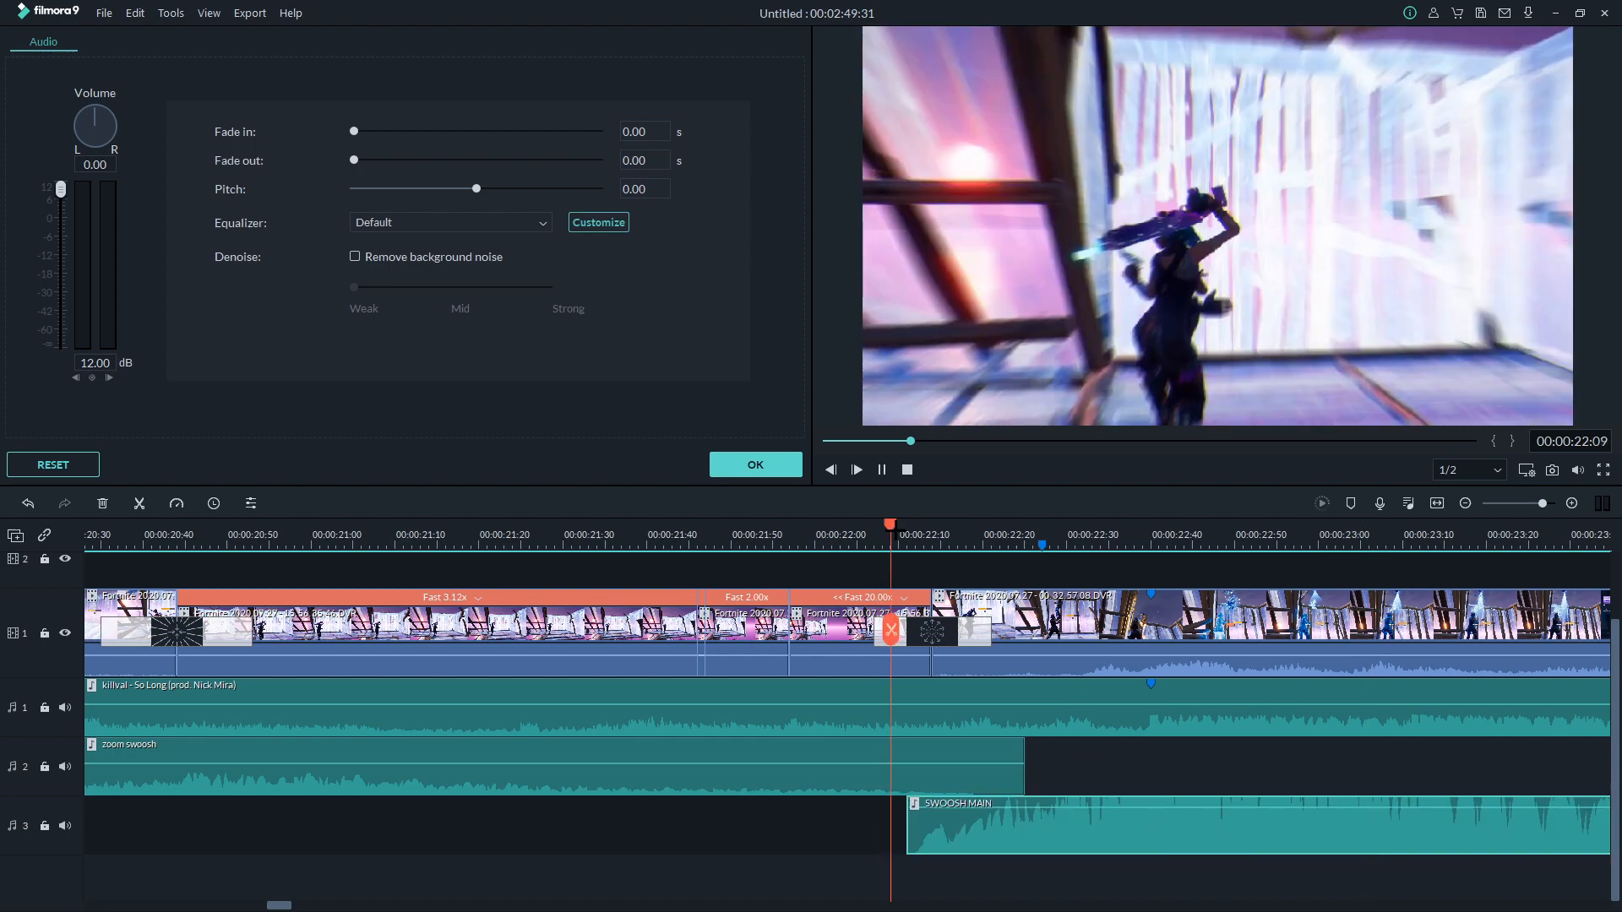
pyautogui.press('space')
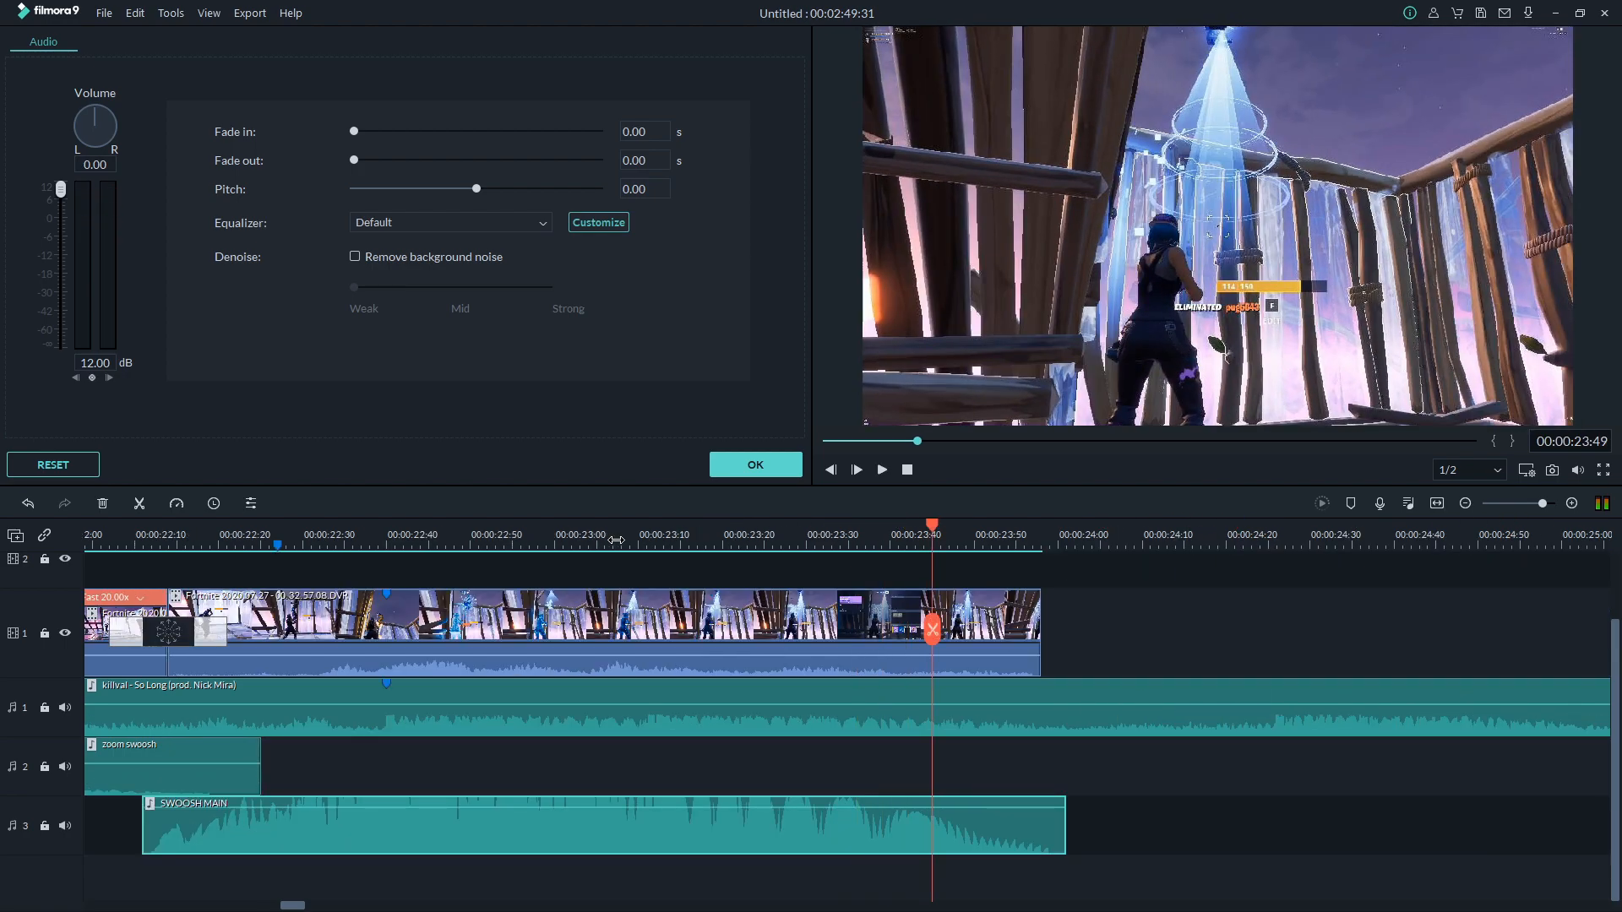
# Raise the volume of the So Long music track to -0.54 dB and play it.
pyautogui.moveTo(932, 526); pyautogui.dragTo(1050, 692)
pyautogui.moveTo(1328, 705); pyautogui.dragTo(1316, 702)
pyautogui.press('space')
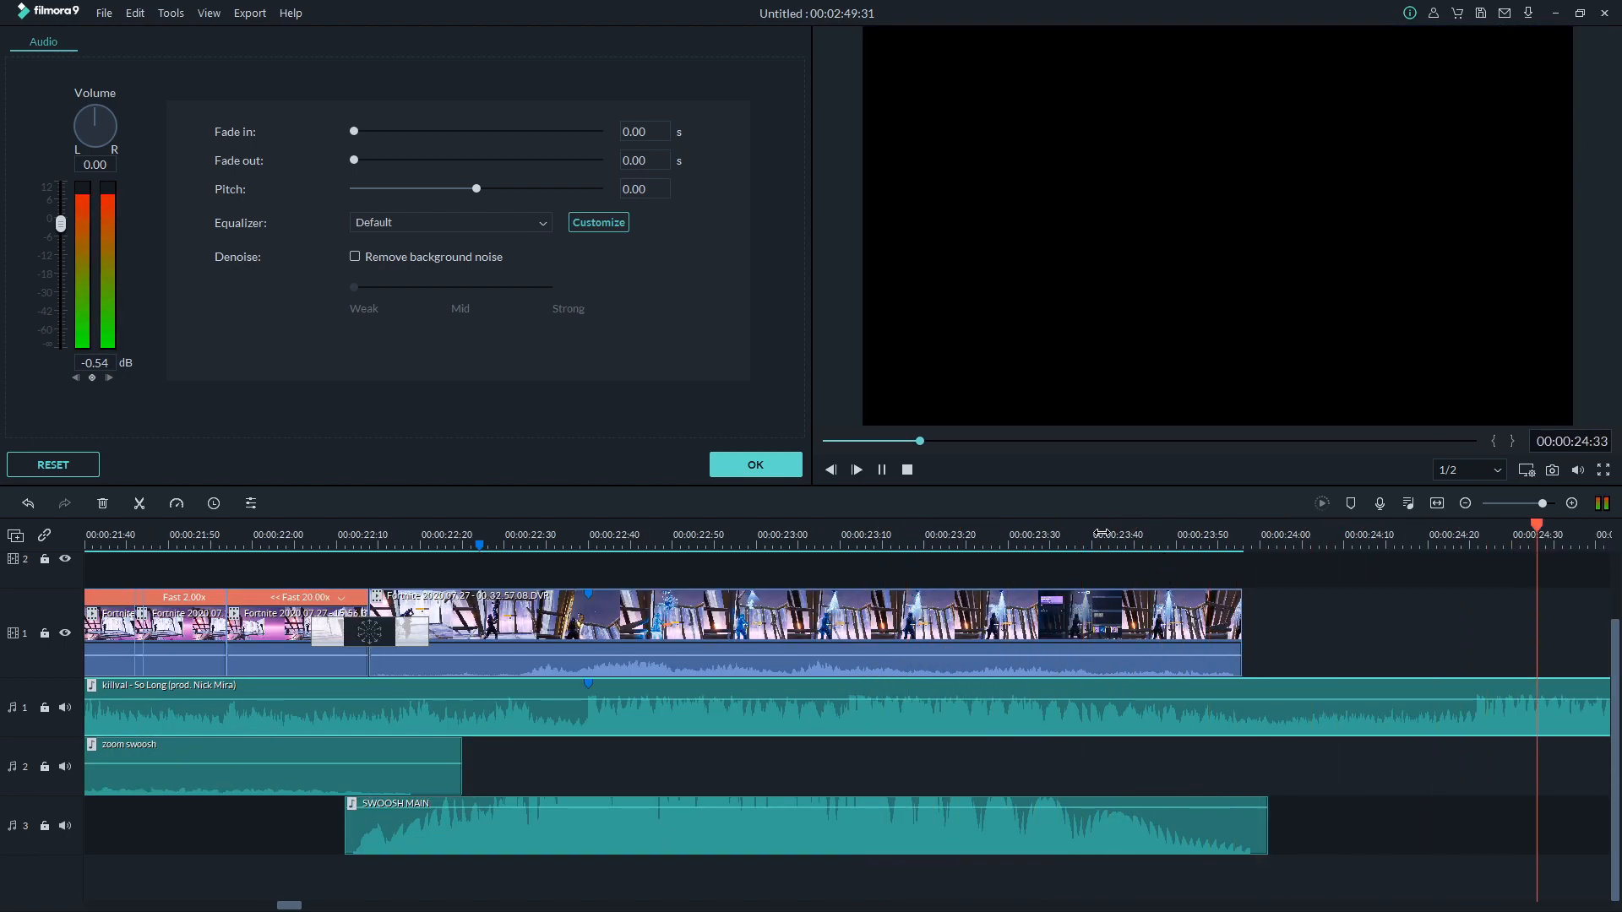
# Play the whole edit from 00:00:13:00, just before the first gameplay clip.
pyautogui.scroll(-3, 729, 556)
pyautogui.scroll(-1, 729, 556)
pyautogui.press('space')
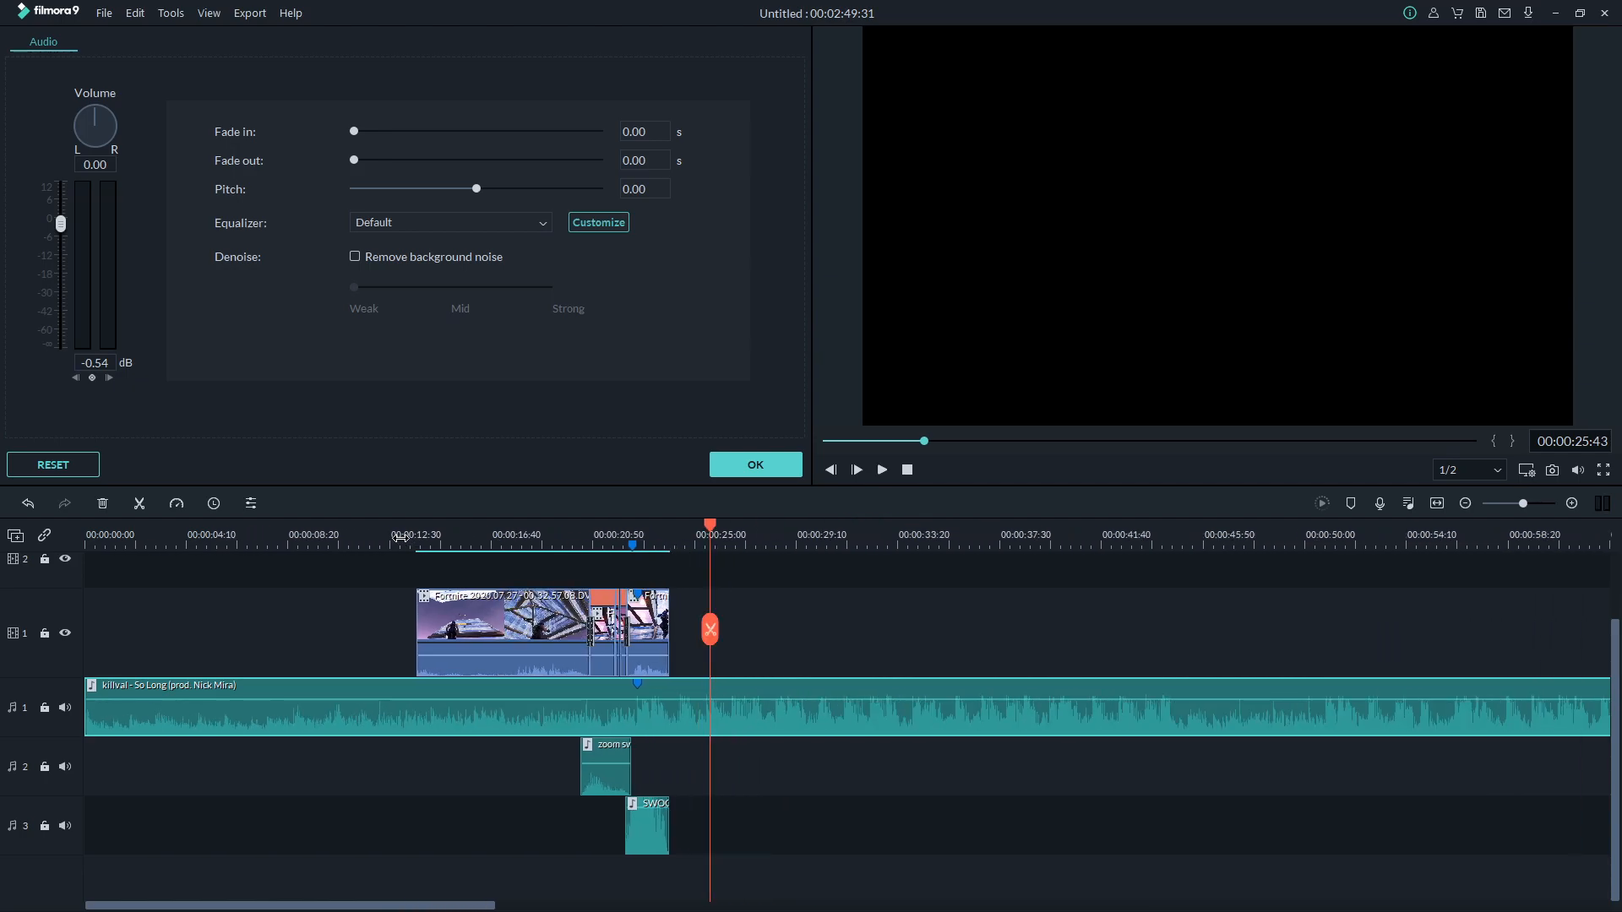
pyautogui.click(401, 532)
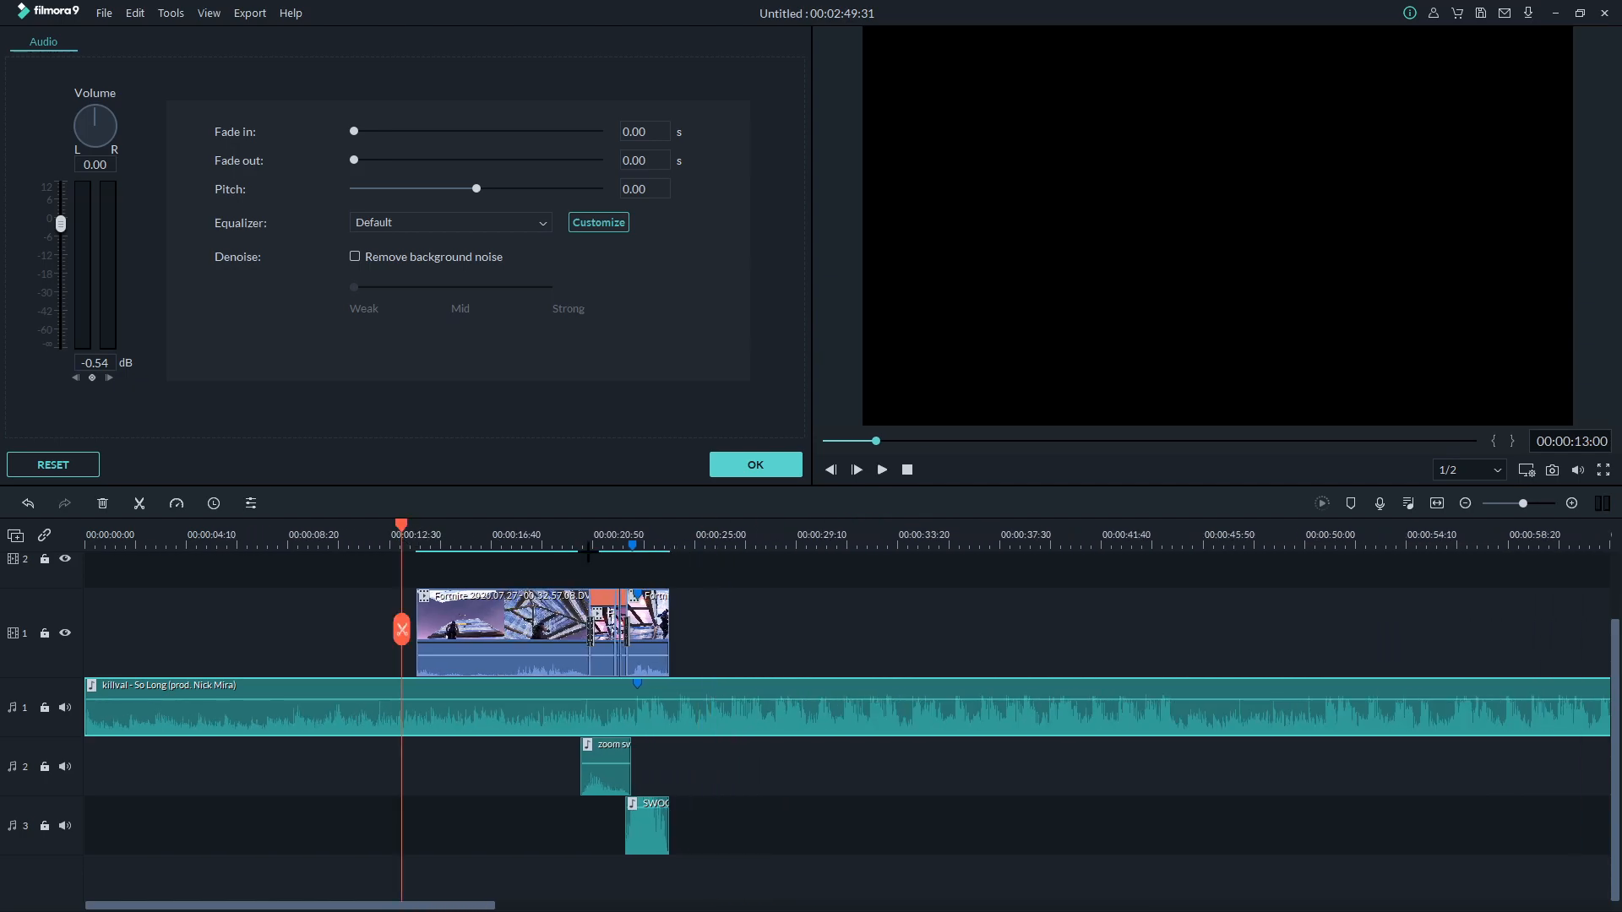
pyautogui.press('space')
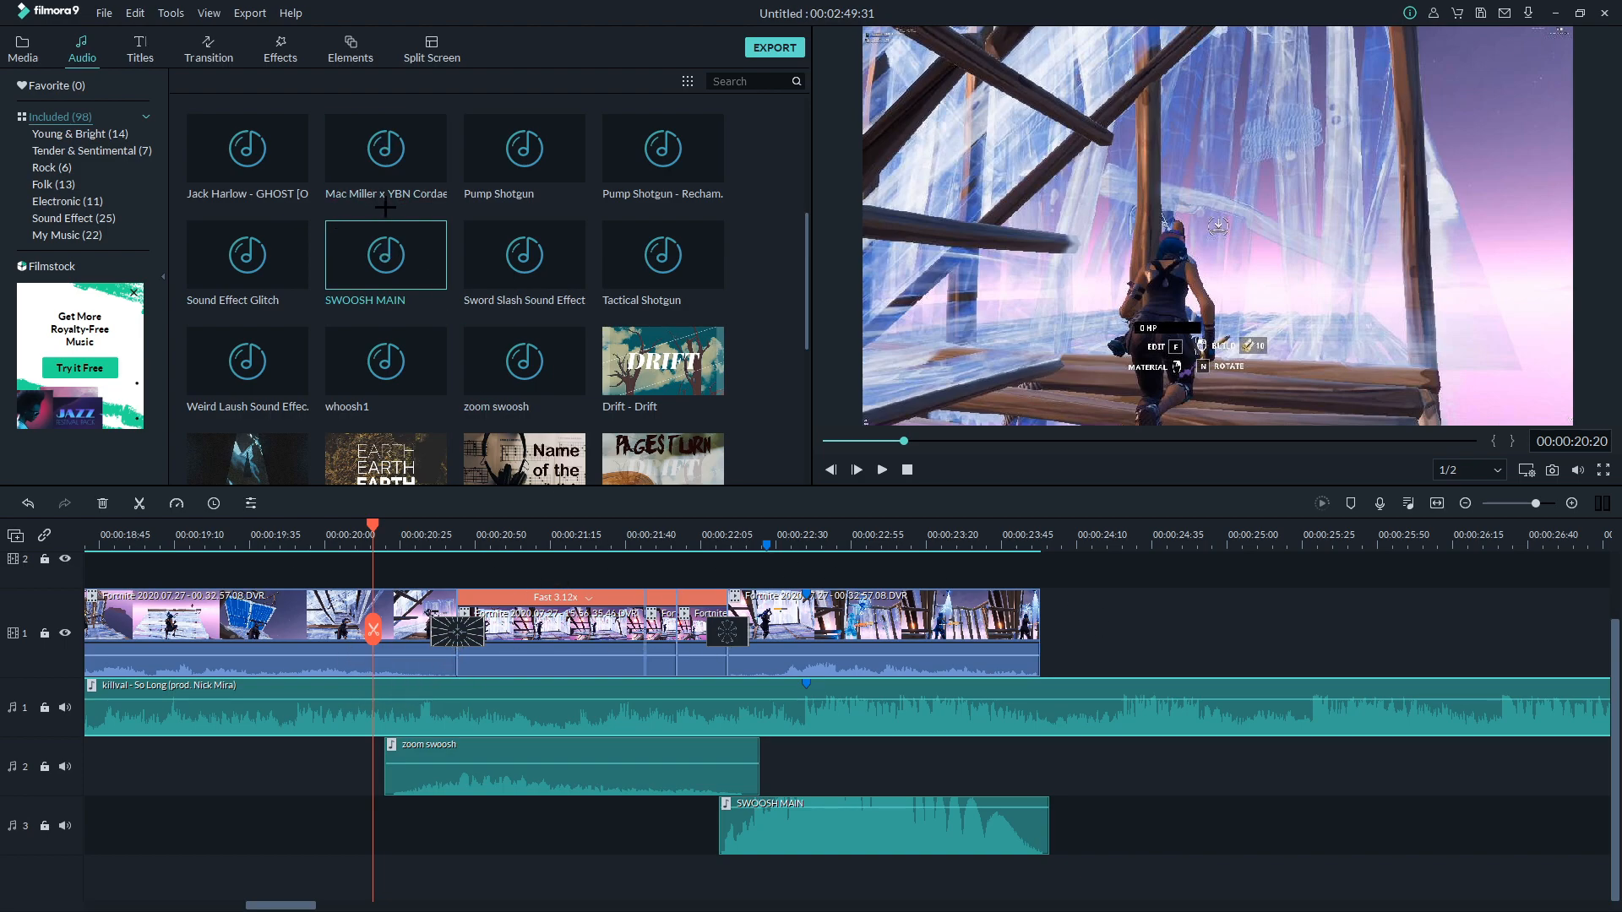
# Search the effects library for "cin" and place the Cinema 21:9 effect on video track 2.
pyautogui.click(349, 52)
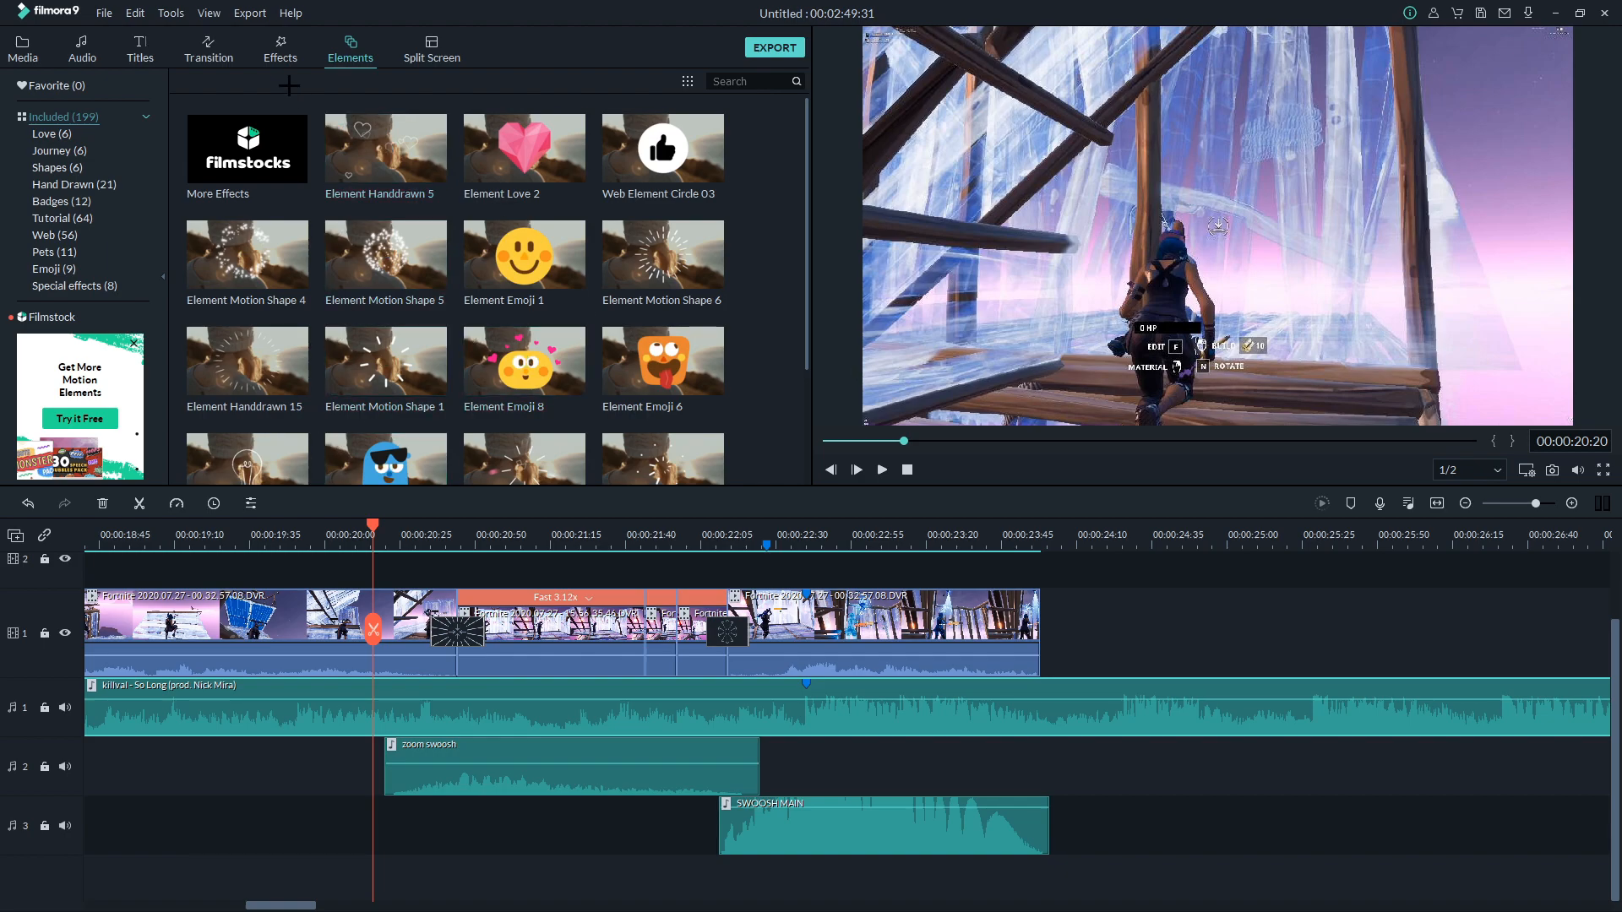
pyautogui.click(281, 53)
pyautogui.scroll(-5, 456, 291)
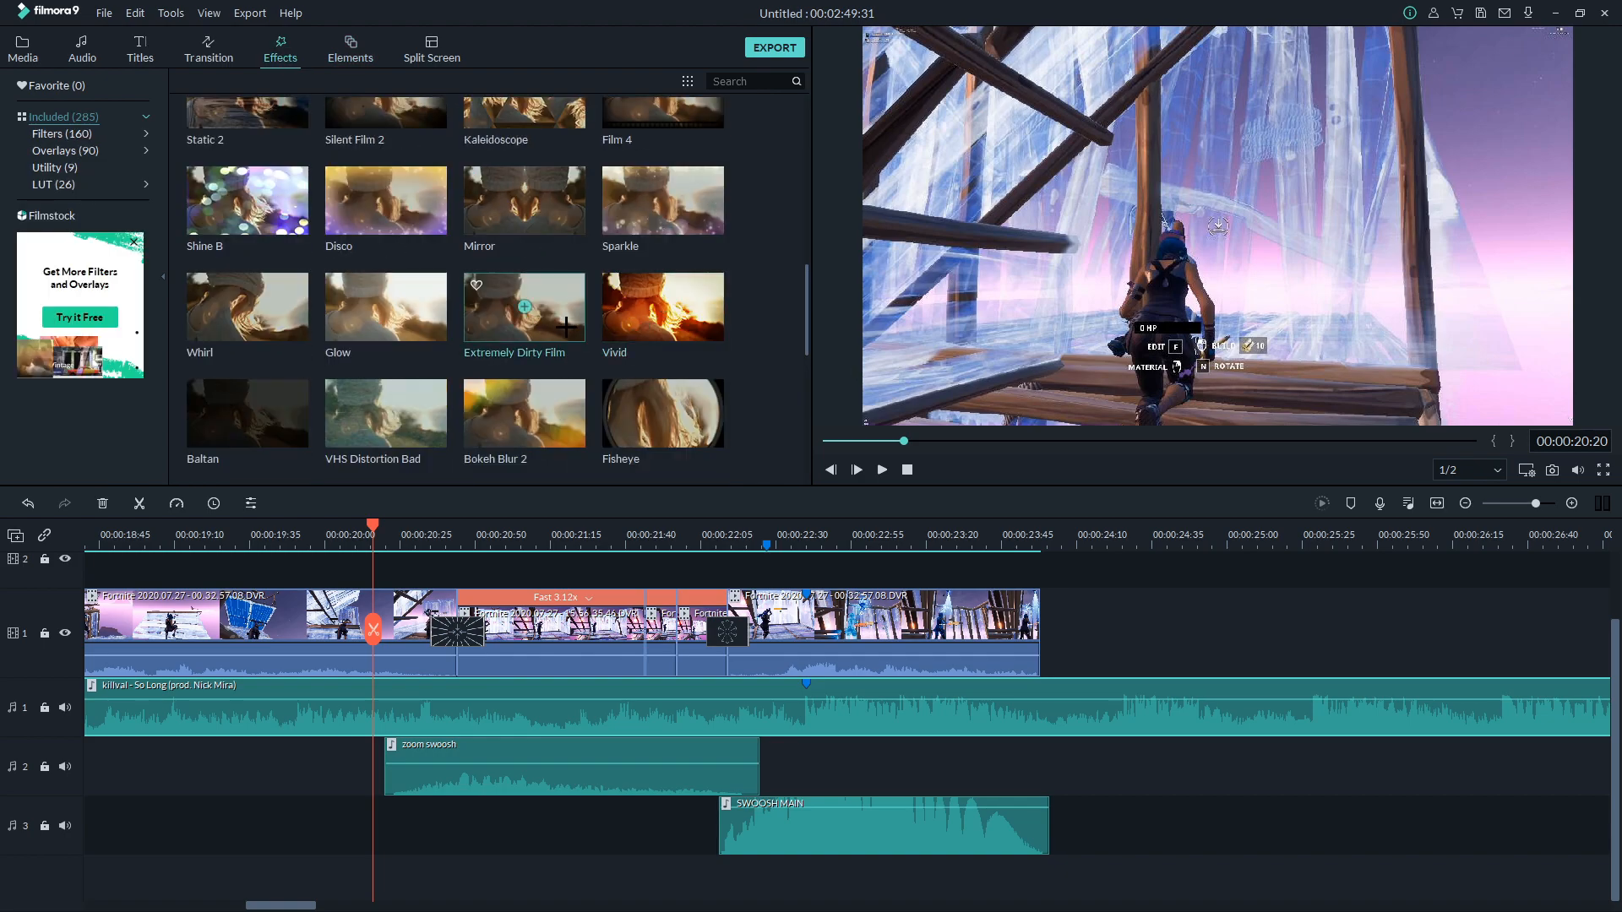
pyautogui.click(741, 82)
pyautogui.write('cin')
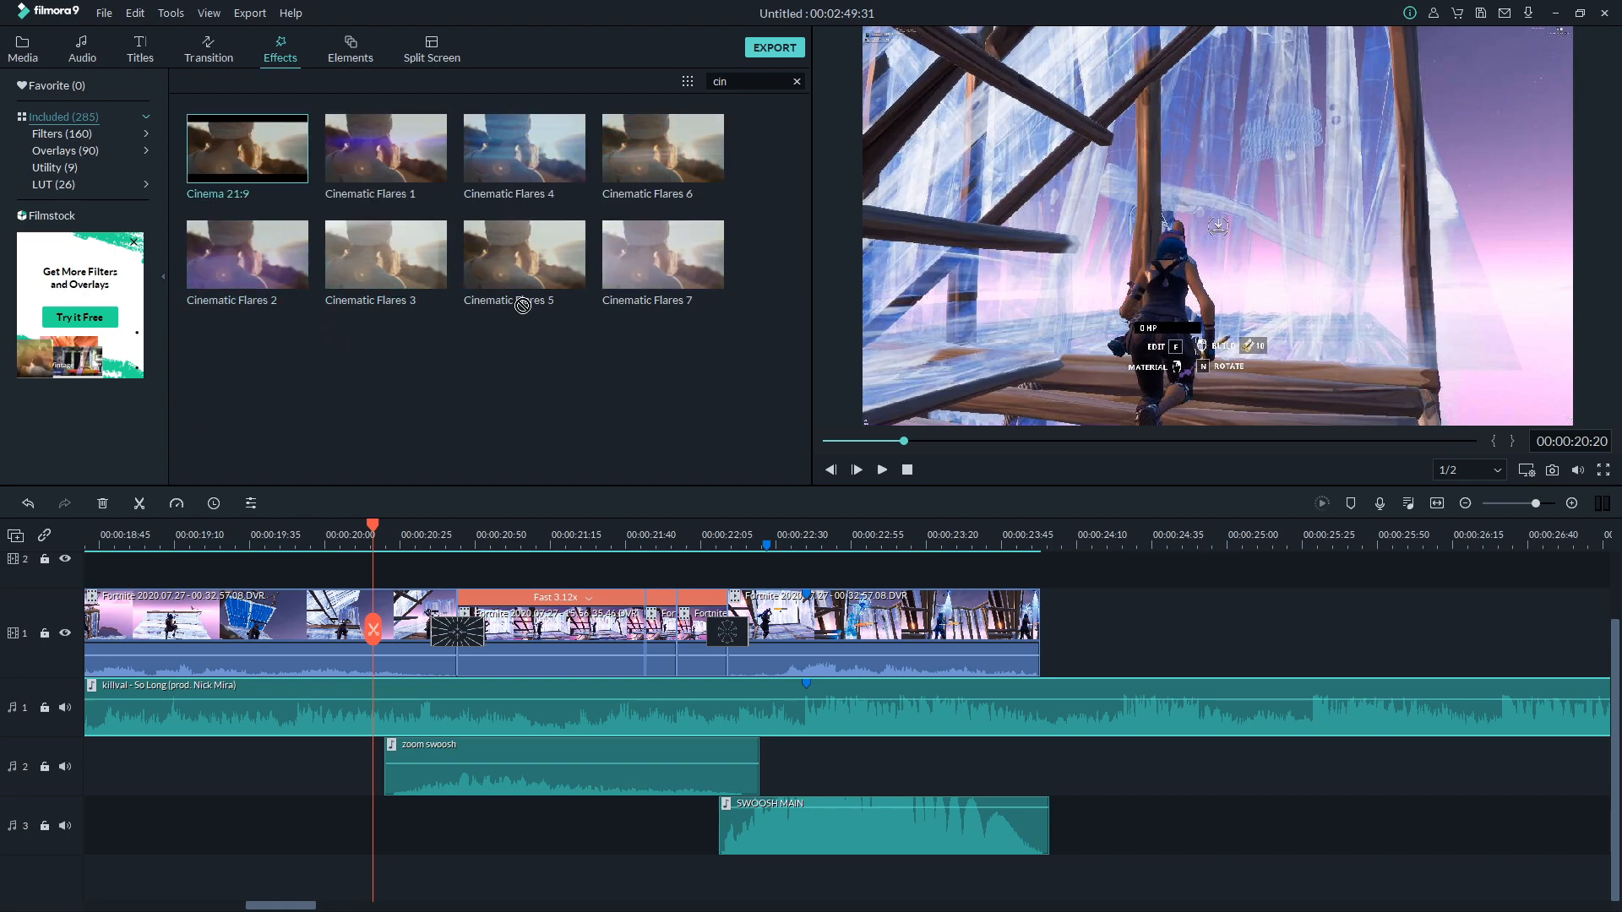
pyautogui.moveTo(523, 306); pyautogui.dragTo(1185, 623)
# Start the Cinema 21:9 effect just before the Warp Zoom 6 transition and extend it to the end of the reversed 20x clip.
pyautogui.moveTo(1166, 538); pyautogui.dragTo(423, 610)
pyautogui.click(620, 541)
pyautogui.click(385, 548)
pyautogui.scroll(5, 718, 699)
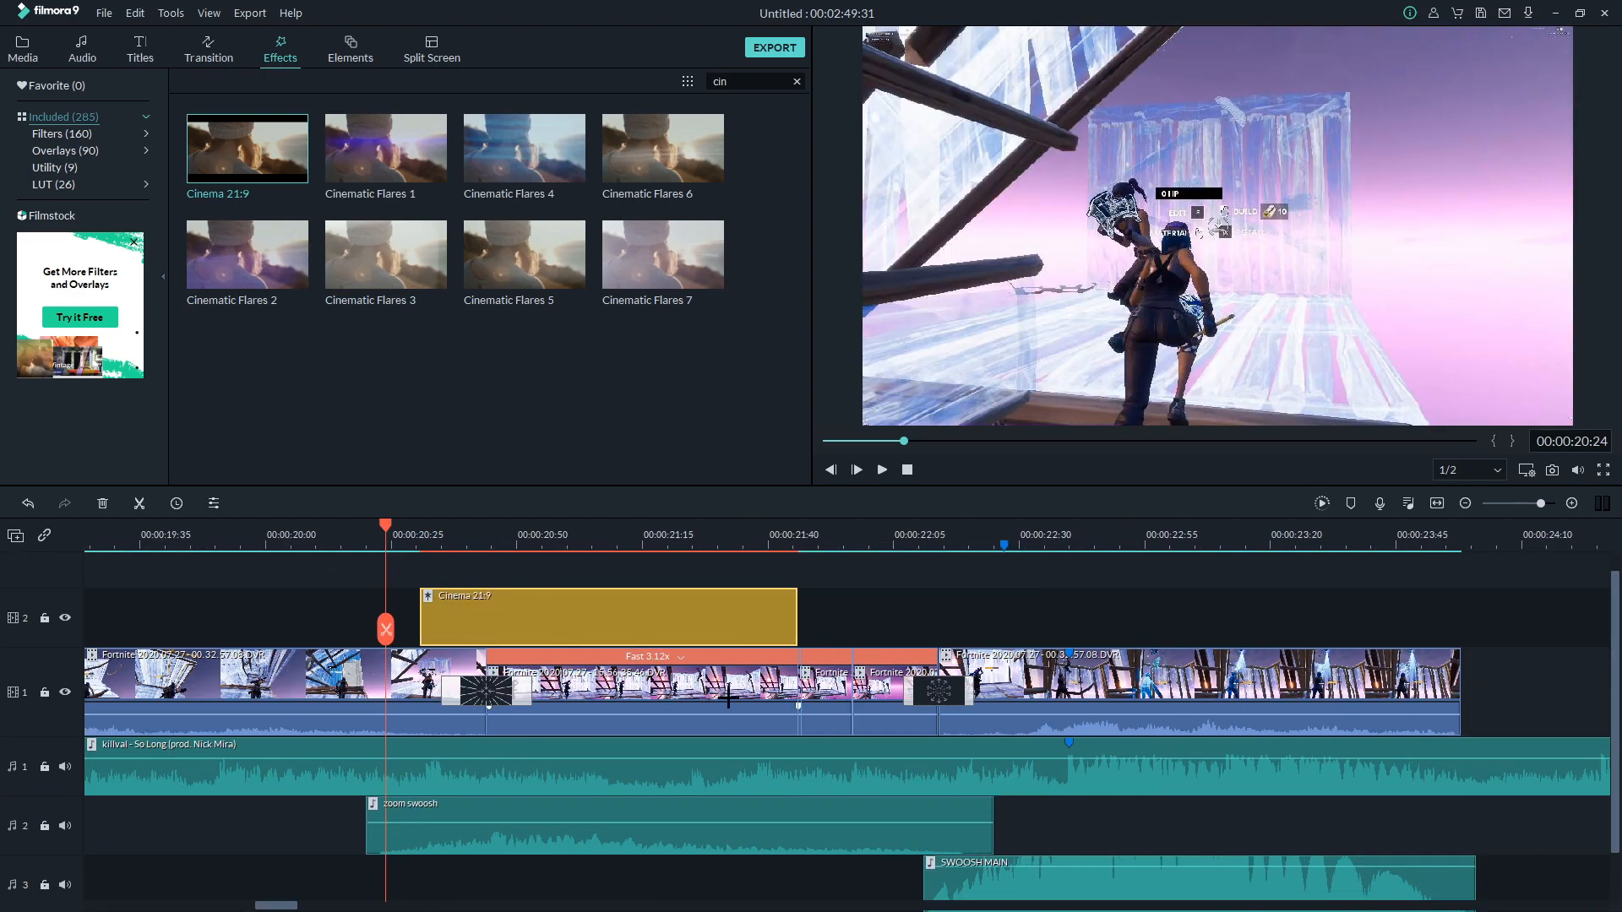
pyautogui.moveTo(799, 623); pyautogui.dragTo(936, 625)
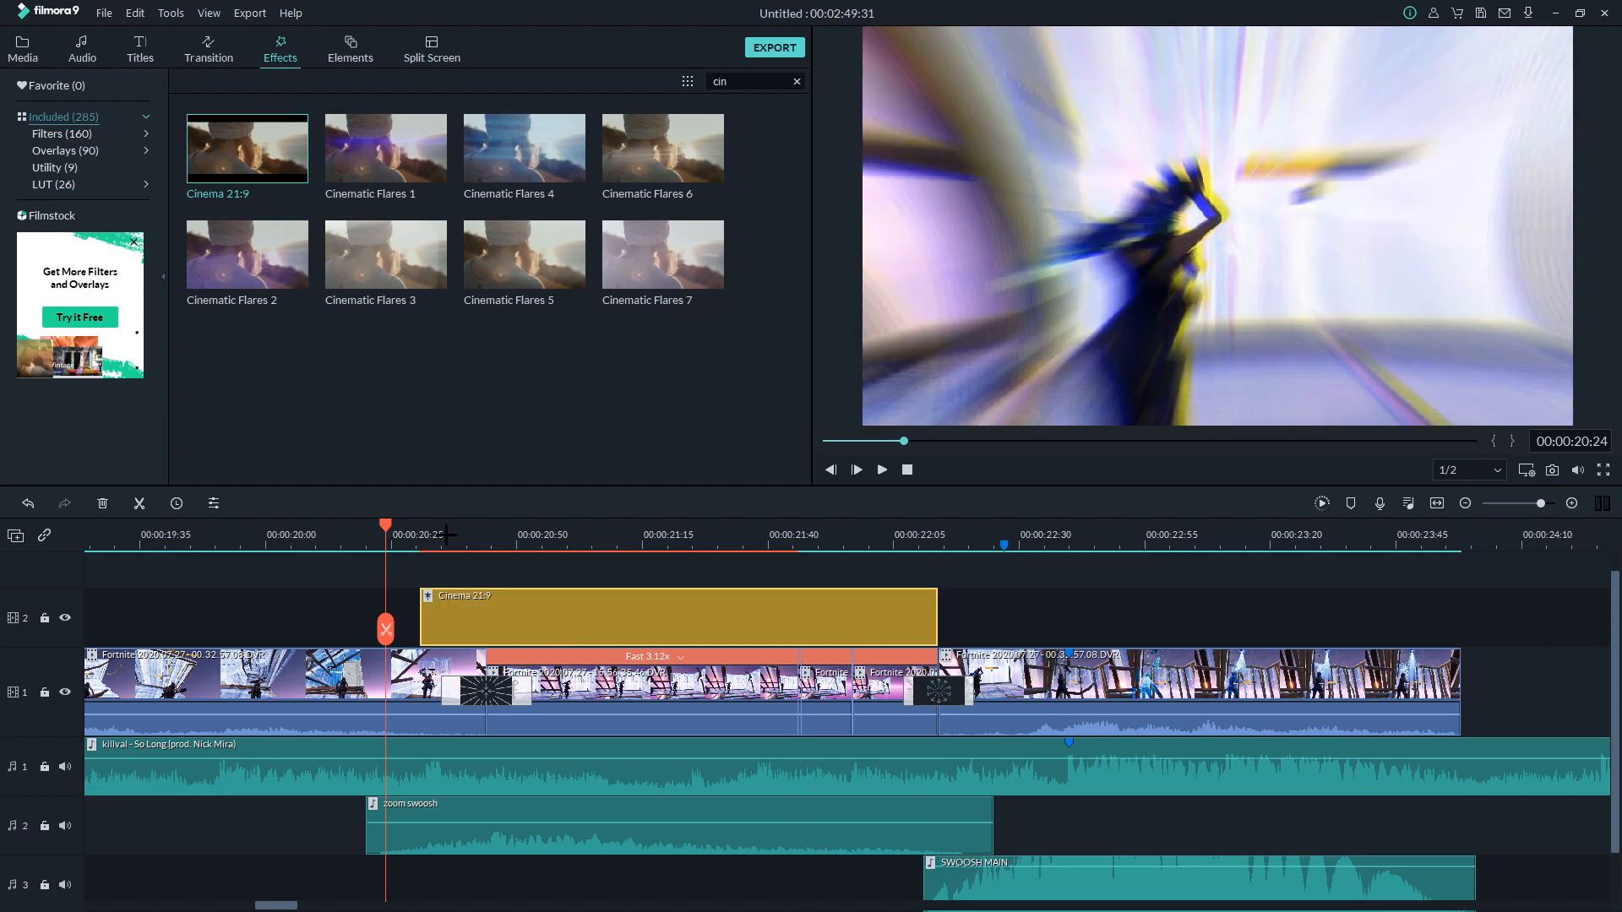
# Place the playhead at the start of the Cinema 21:9 effect, at 00:00:20:31.
pyautogui.click(748, 543)
pyautogui.scroll(3, 686, 565)
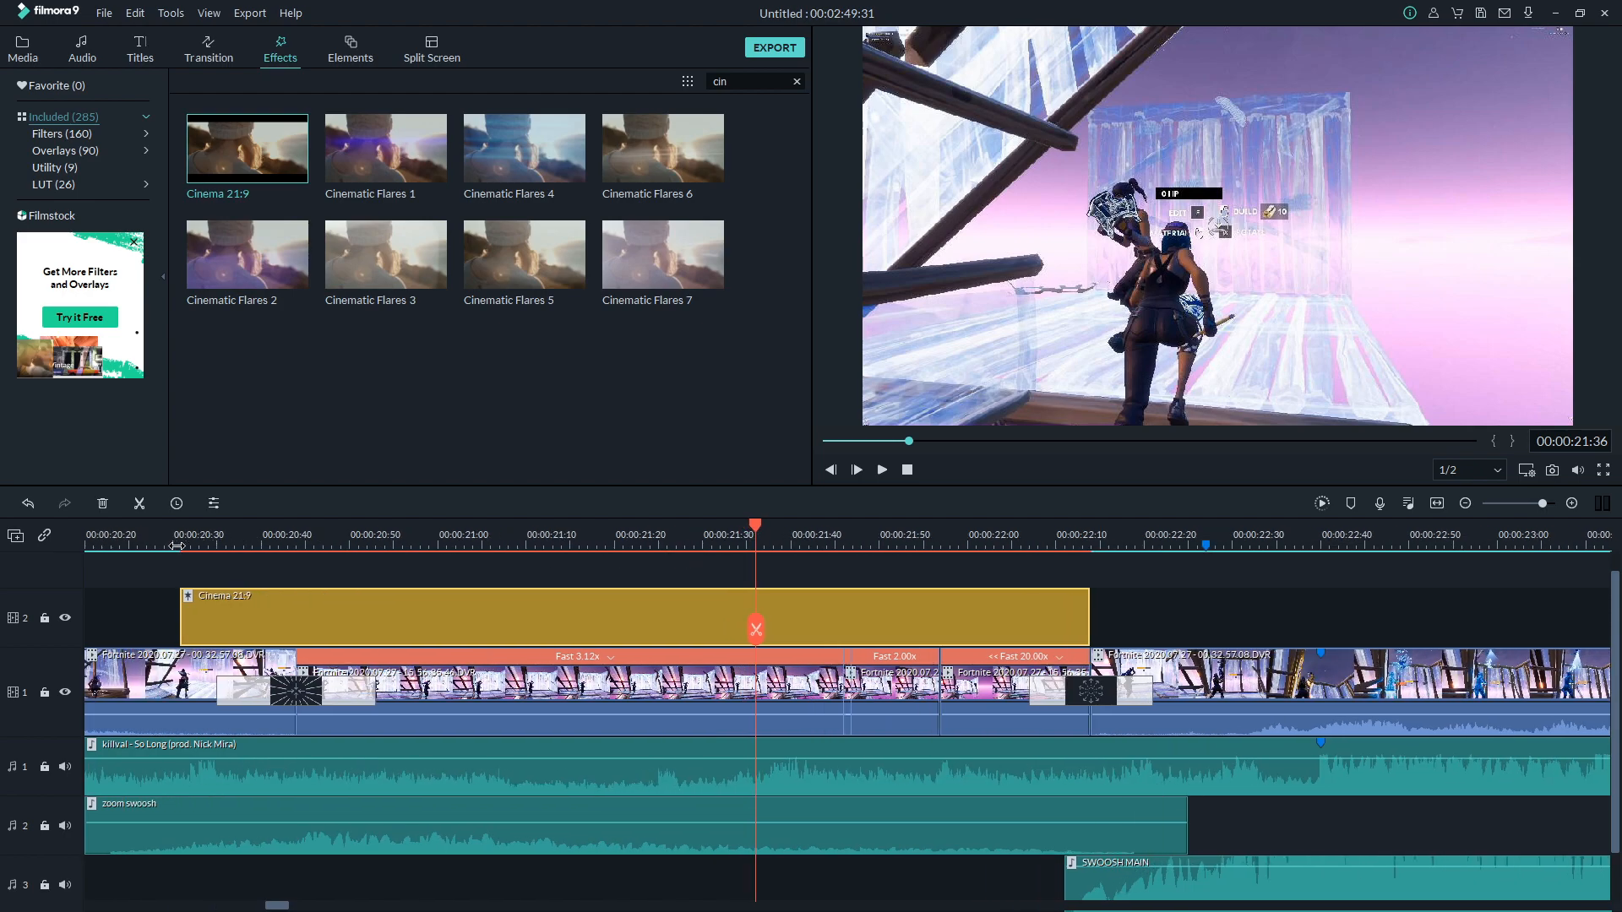
pyautogui.click(173, 544)
pyautogui.scroll(3, 847, 611)
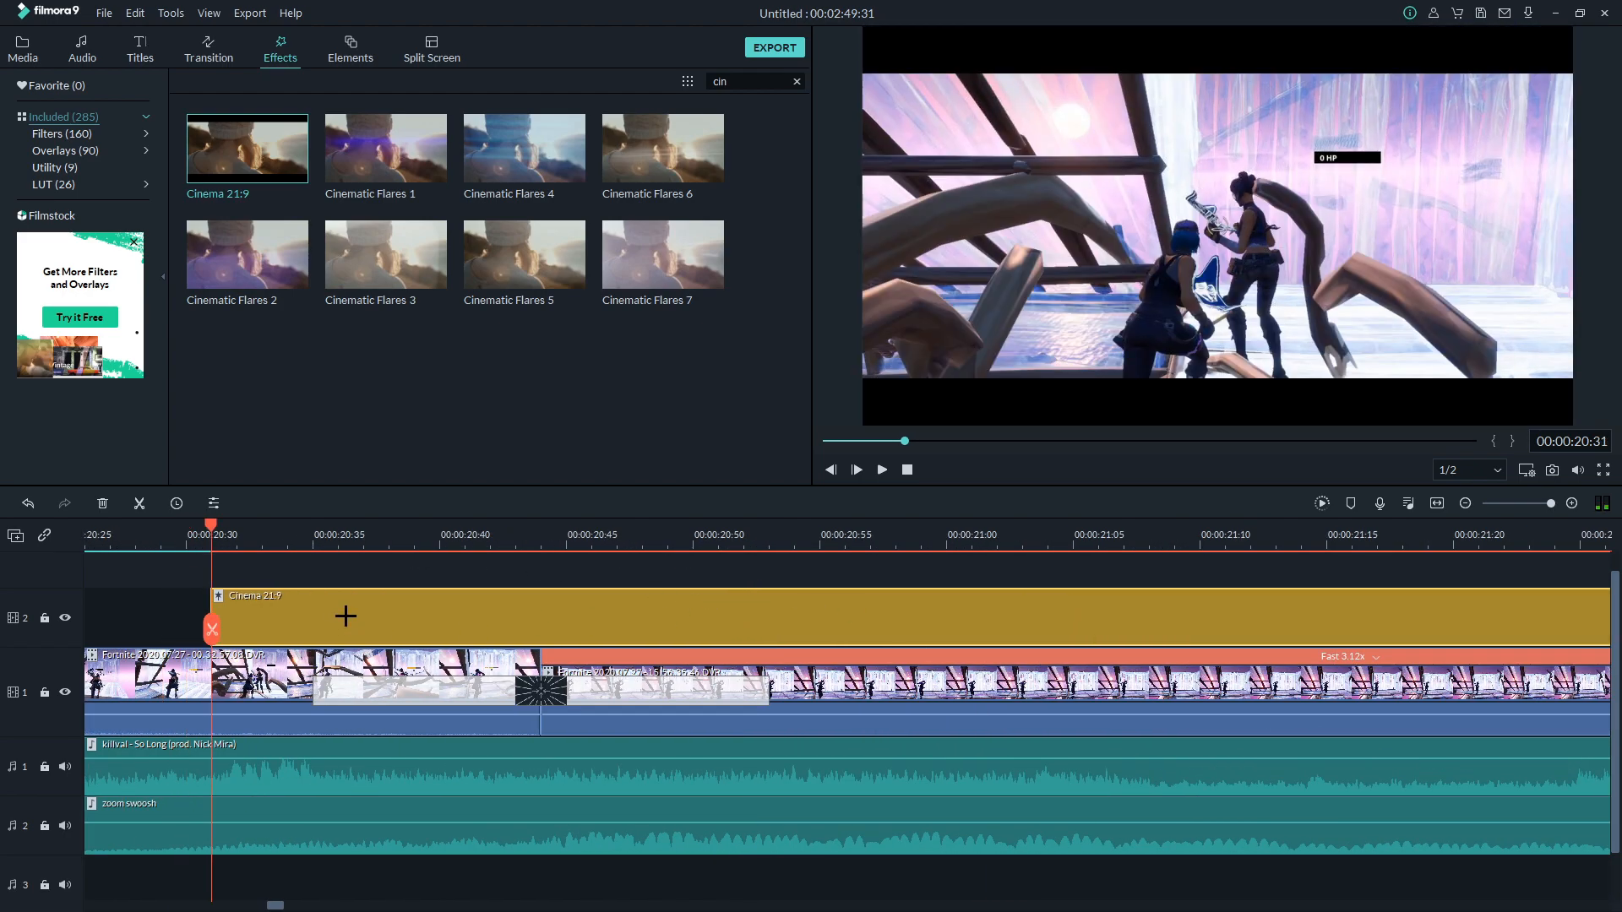
pyautogui.press('Right')
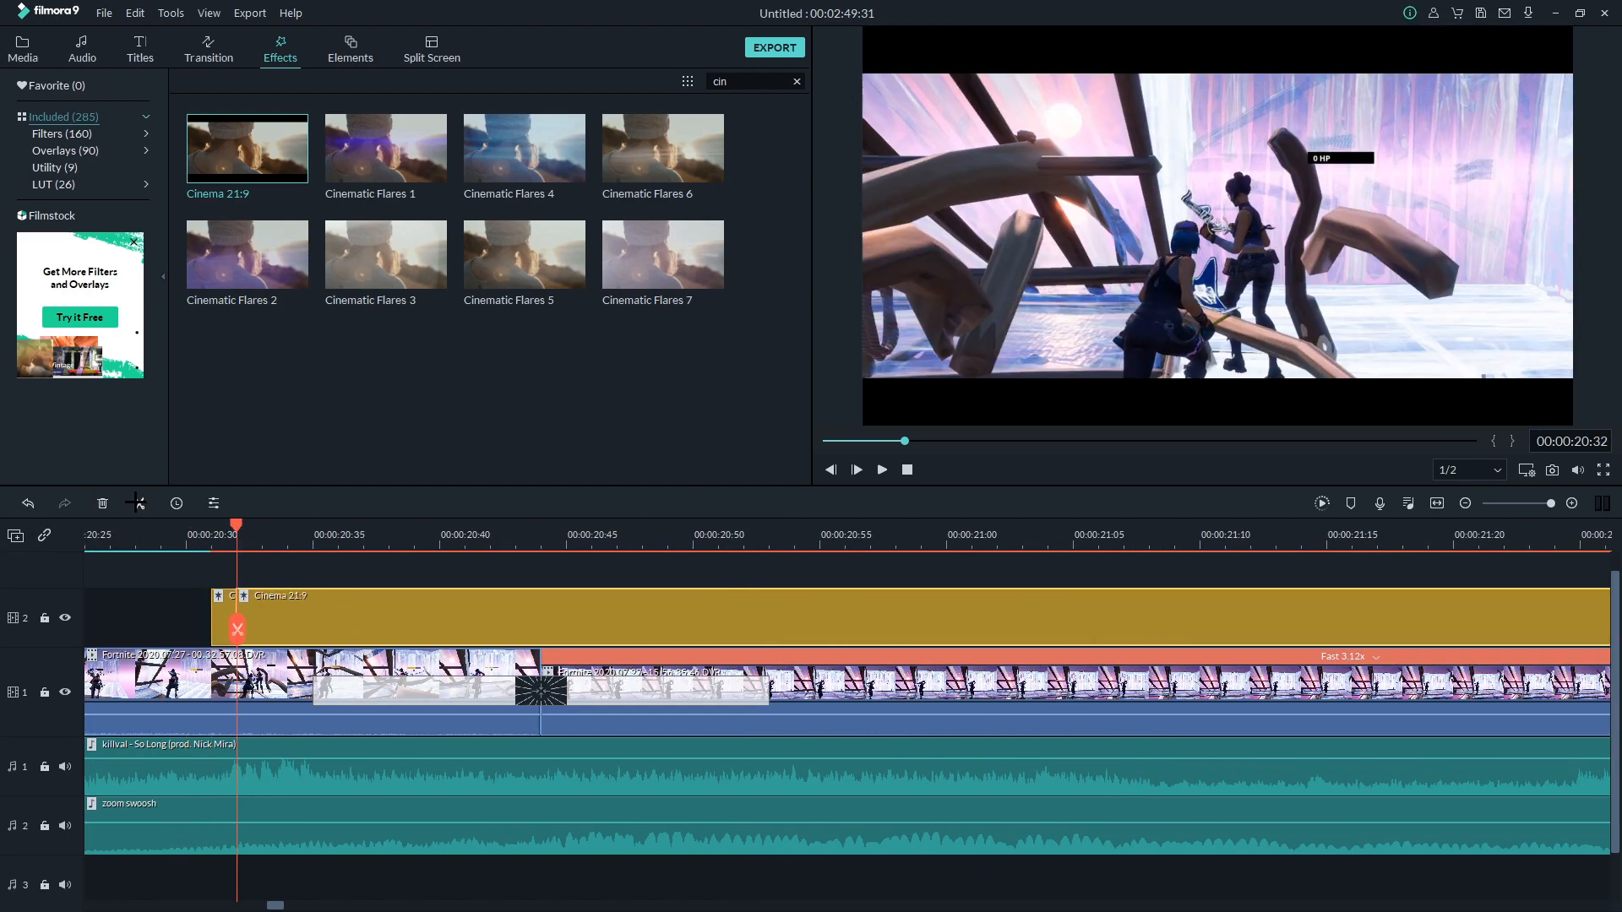
pyautogui.press('Right')
pyautogui.press('Right')
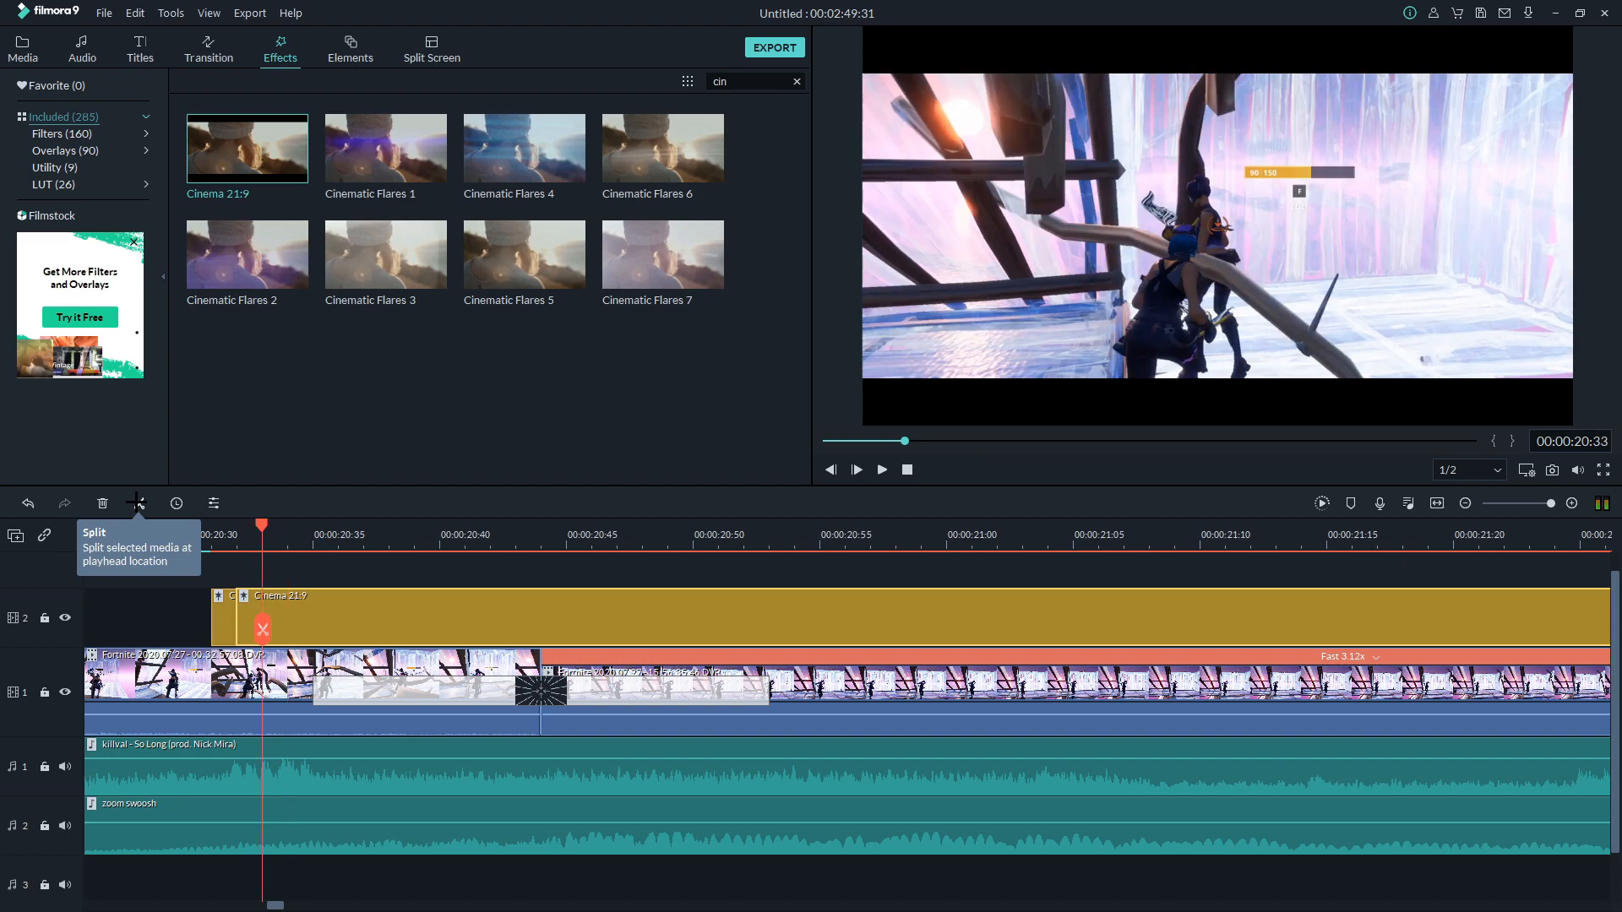
pyautogui.press('Left')
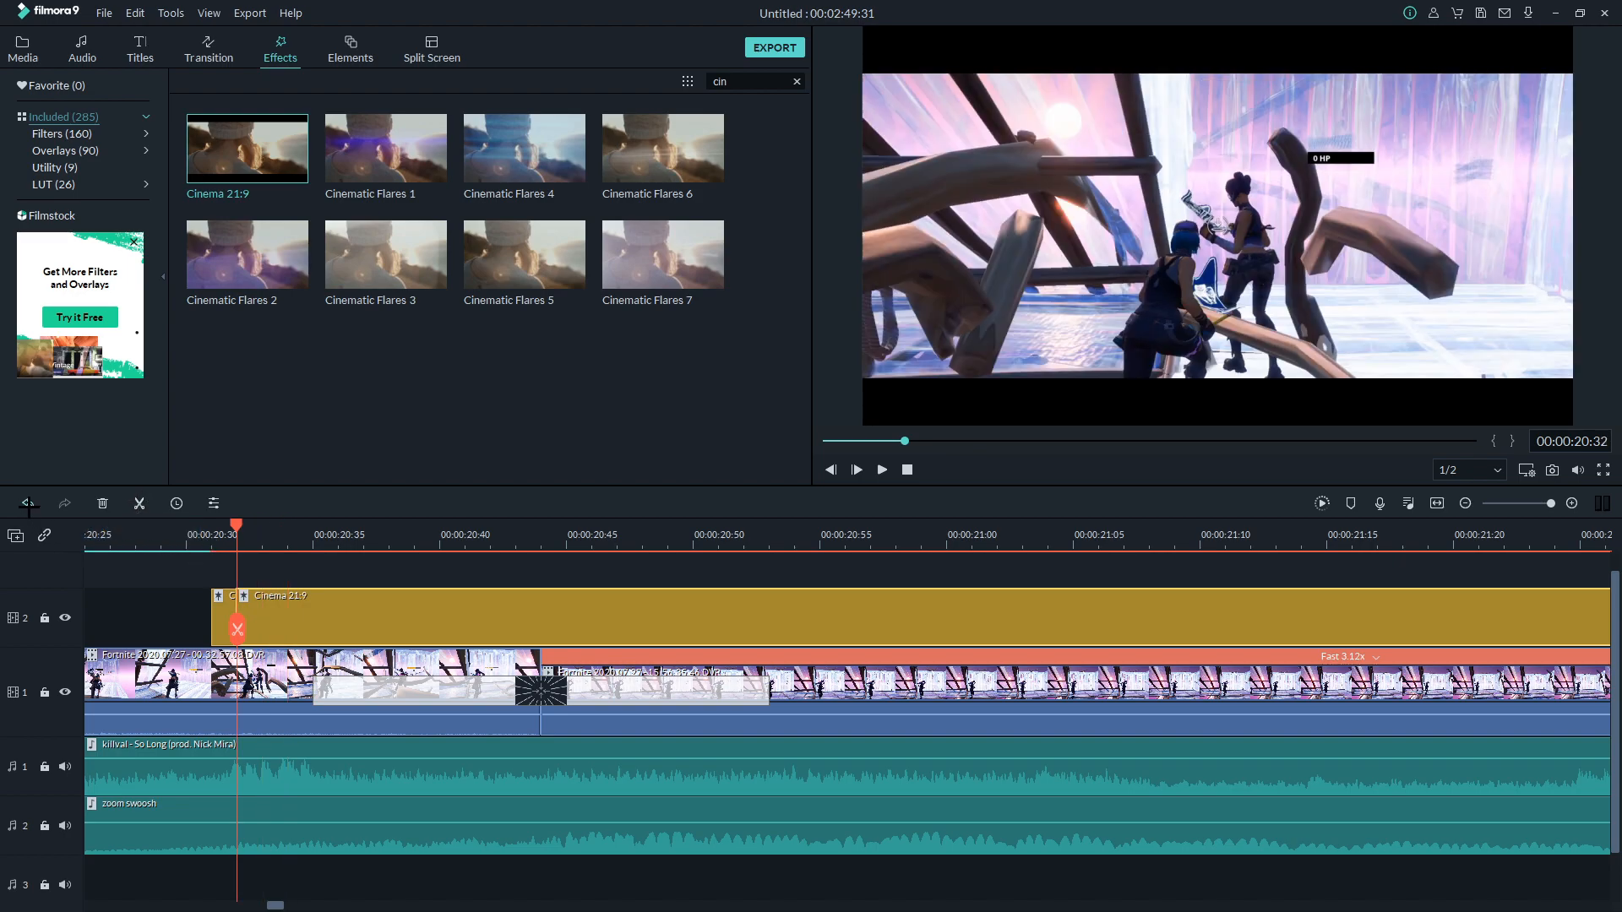
# Split the Cinema 21:9 effect every two frames from 00:00:20:33 to 00:00:20:45.
pyautogui.press('Right')
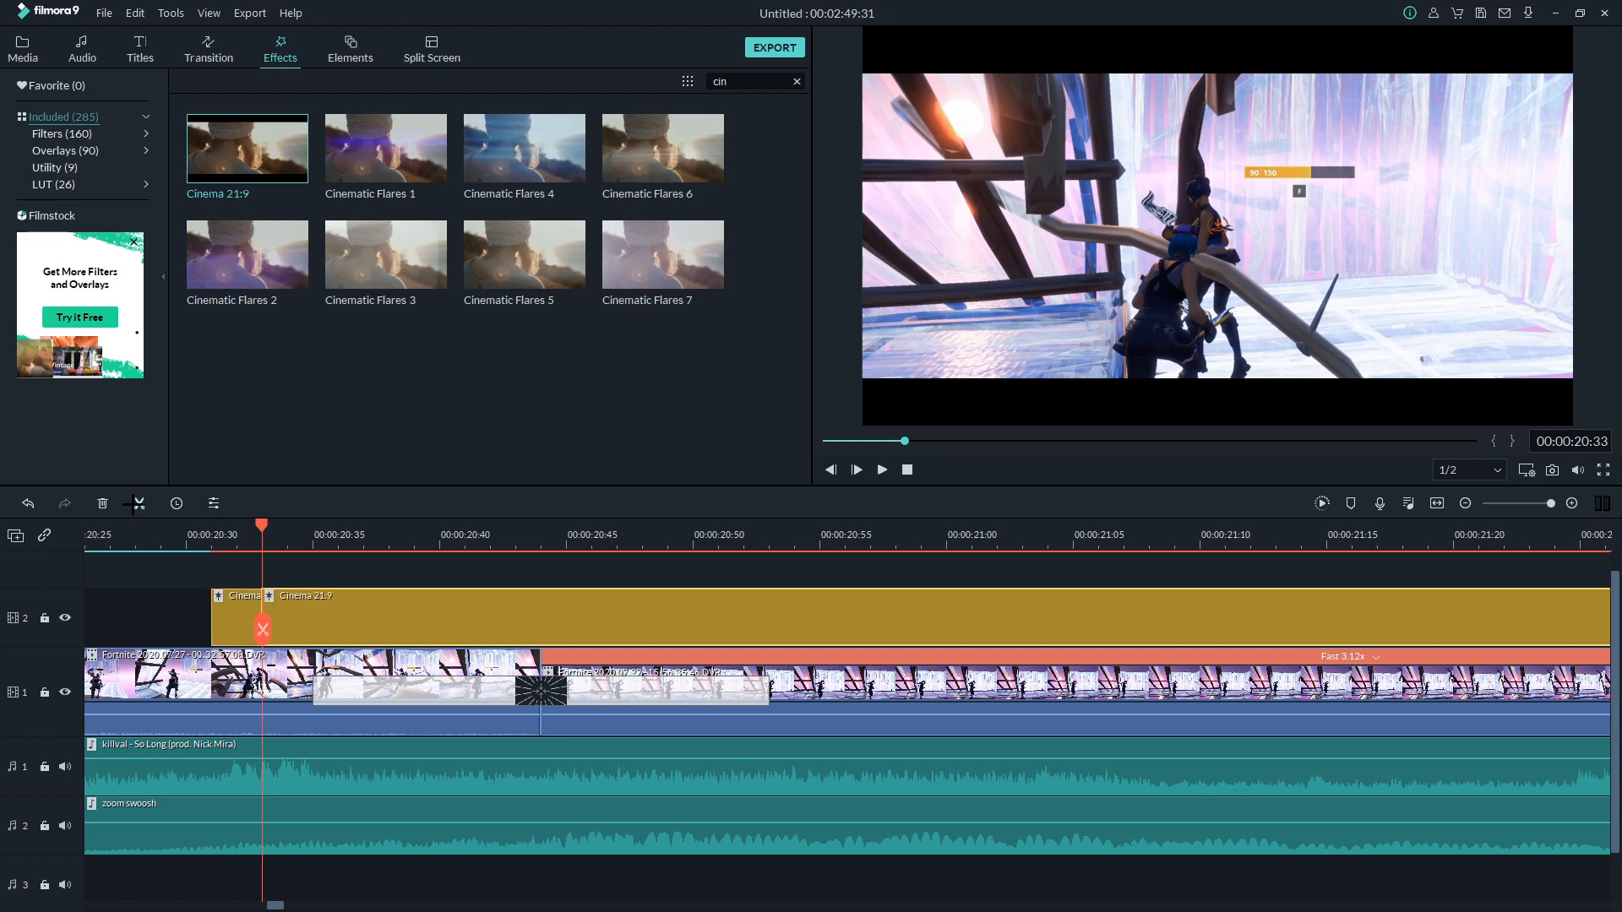
pyautogui.press('Right')
pyautogui.press('Right')
pyautogui.click(137, 504)
pyautogui.press('Right')
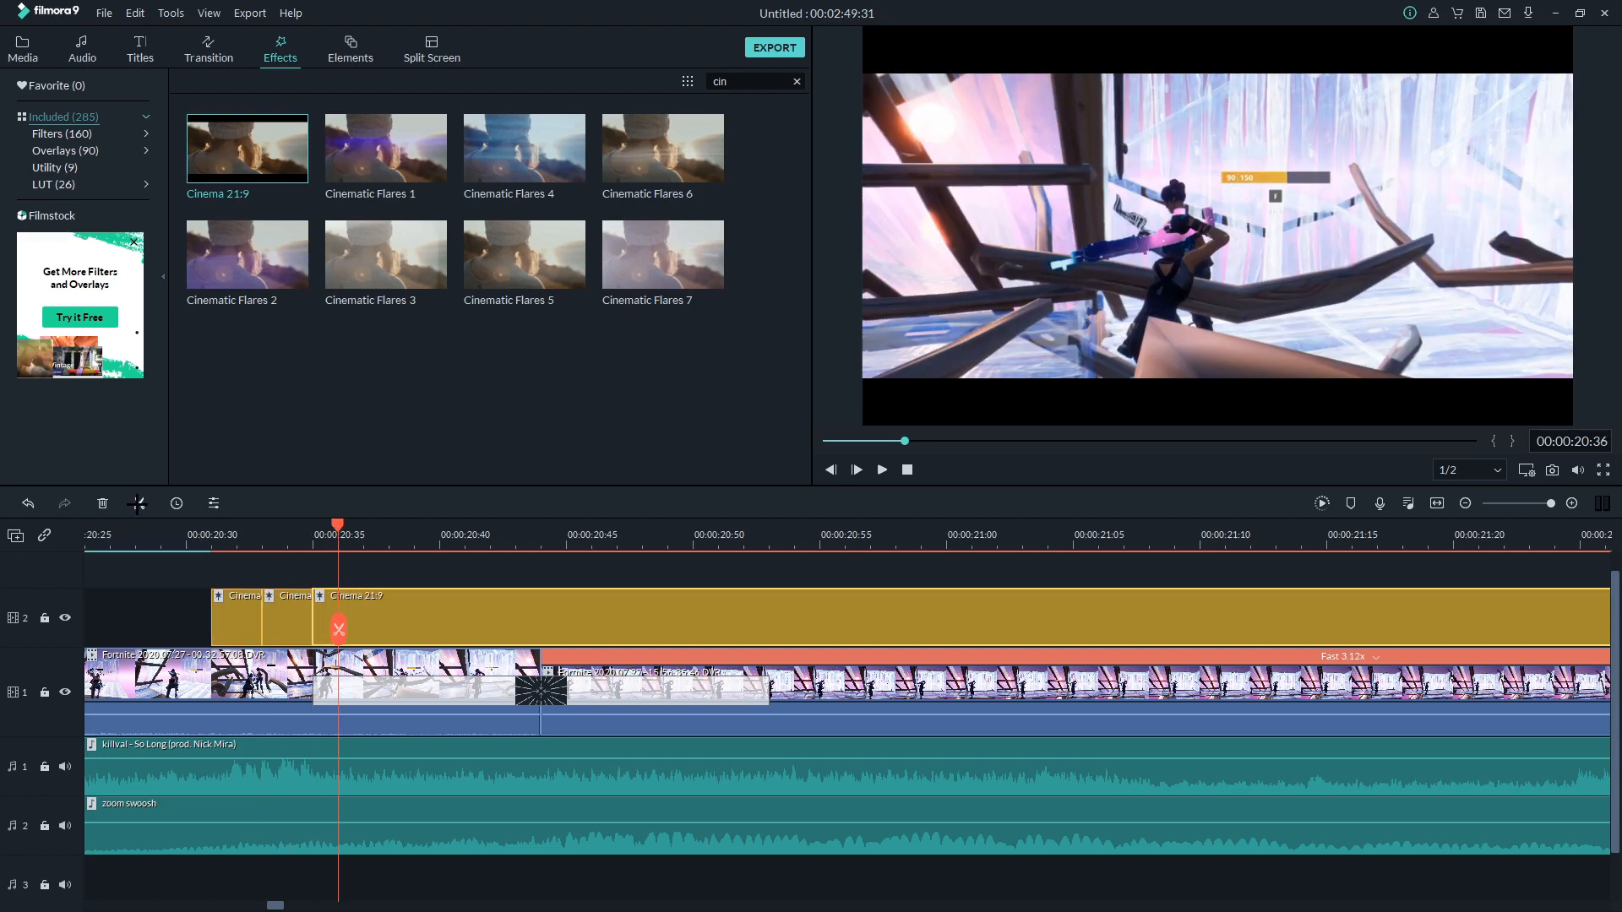
pyautogui.press('Right')
pyautogui.press('Right')
pyautogui.press('Right')
pyautogui.click(138, 504)
pyautogui.press('Right')
pyautogui.press('Right')
pyautogui.click(137, 503)
pyautogui.press('Right')
pyautogui.press('Right')
pyautogui.click(137, 503)
pyautogui.press('Right')
pyautogui.press('Right')
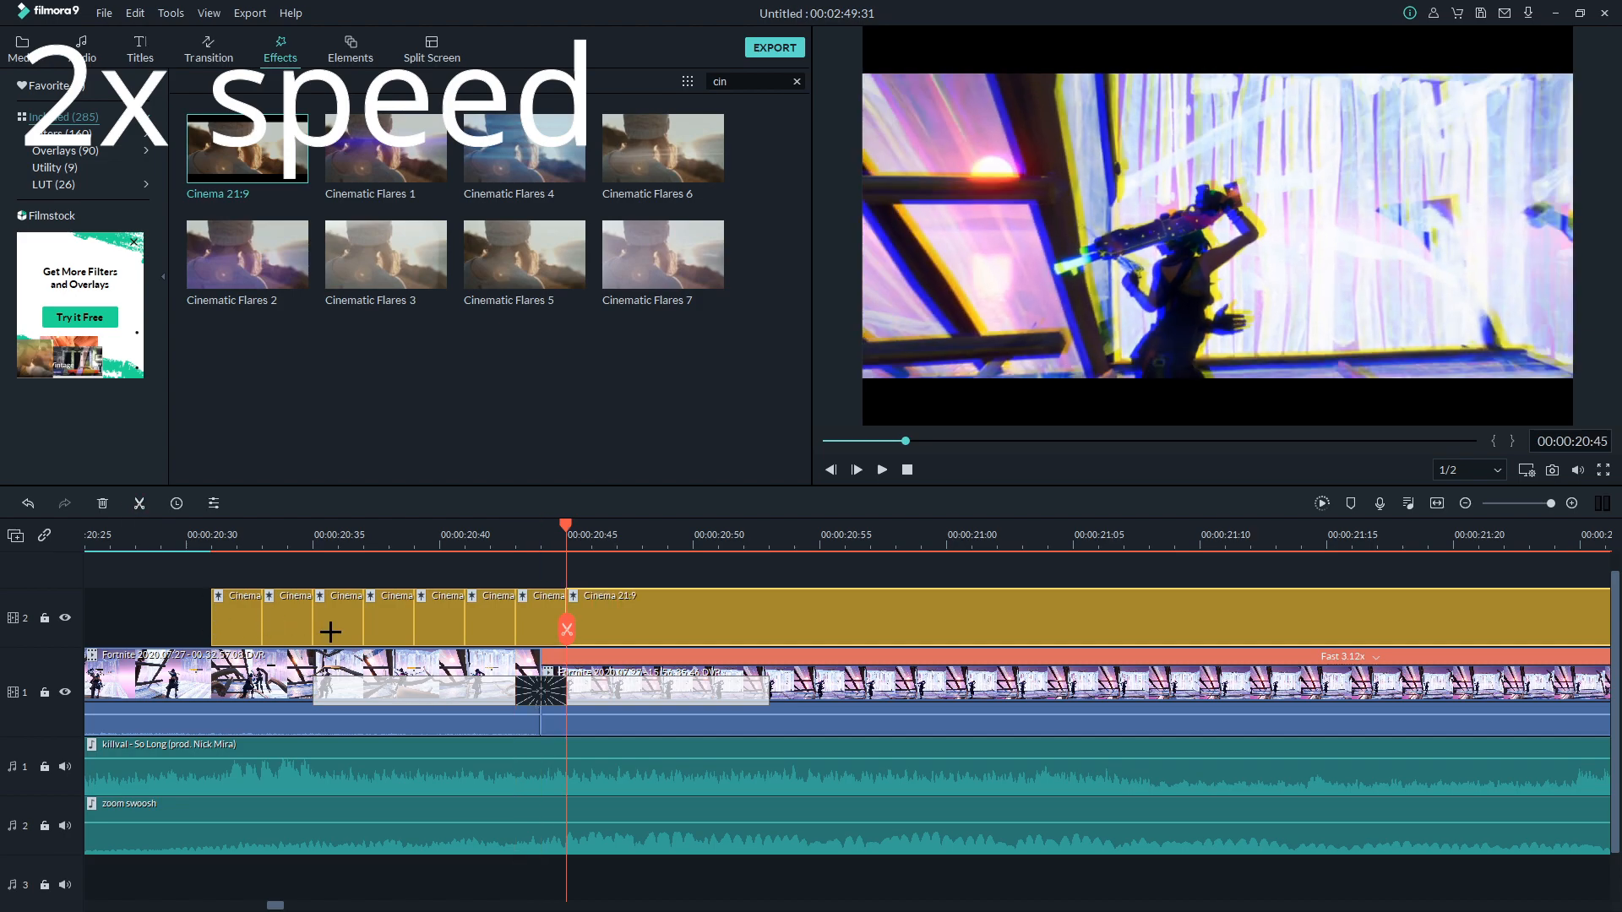
# Set the border height to -0.21 on the long last Cinema 21:9 piece and to -0.92 on the first short piece.
pyautogui.doubleClick(736, 627)
pyautogui.moveTo(418, 104); pyautogui.dragTo(392, 113)
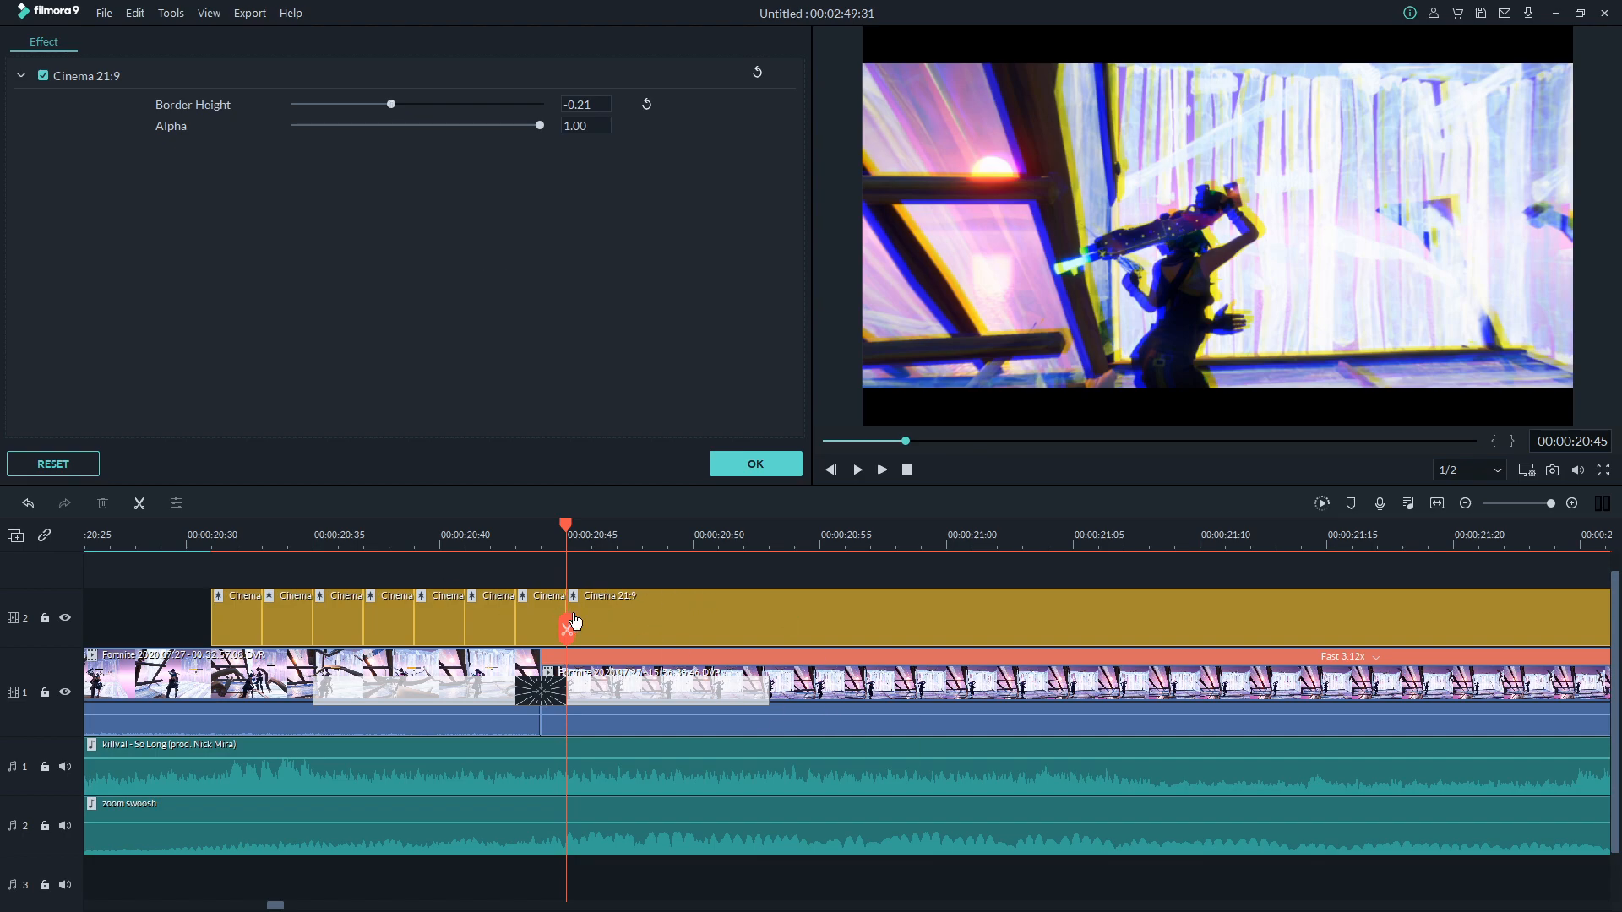
pyautogui.click(533, 610)
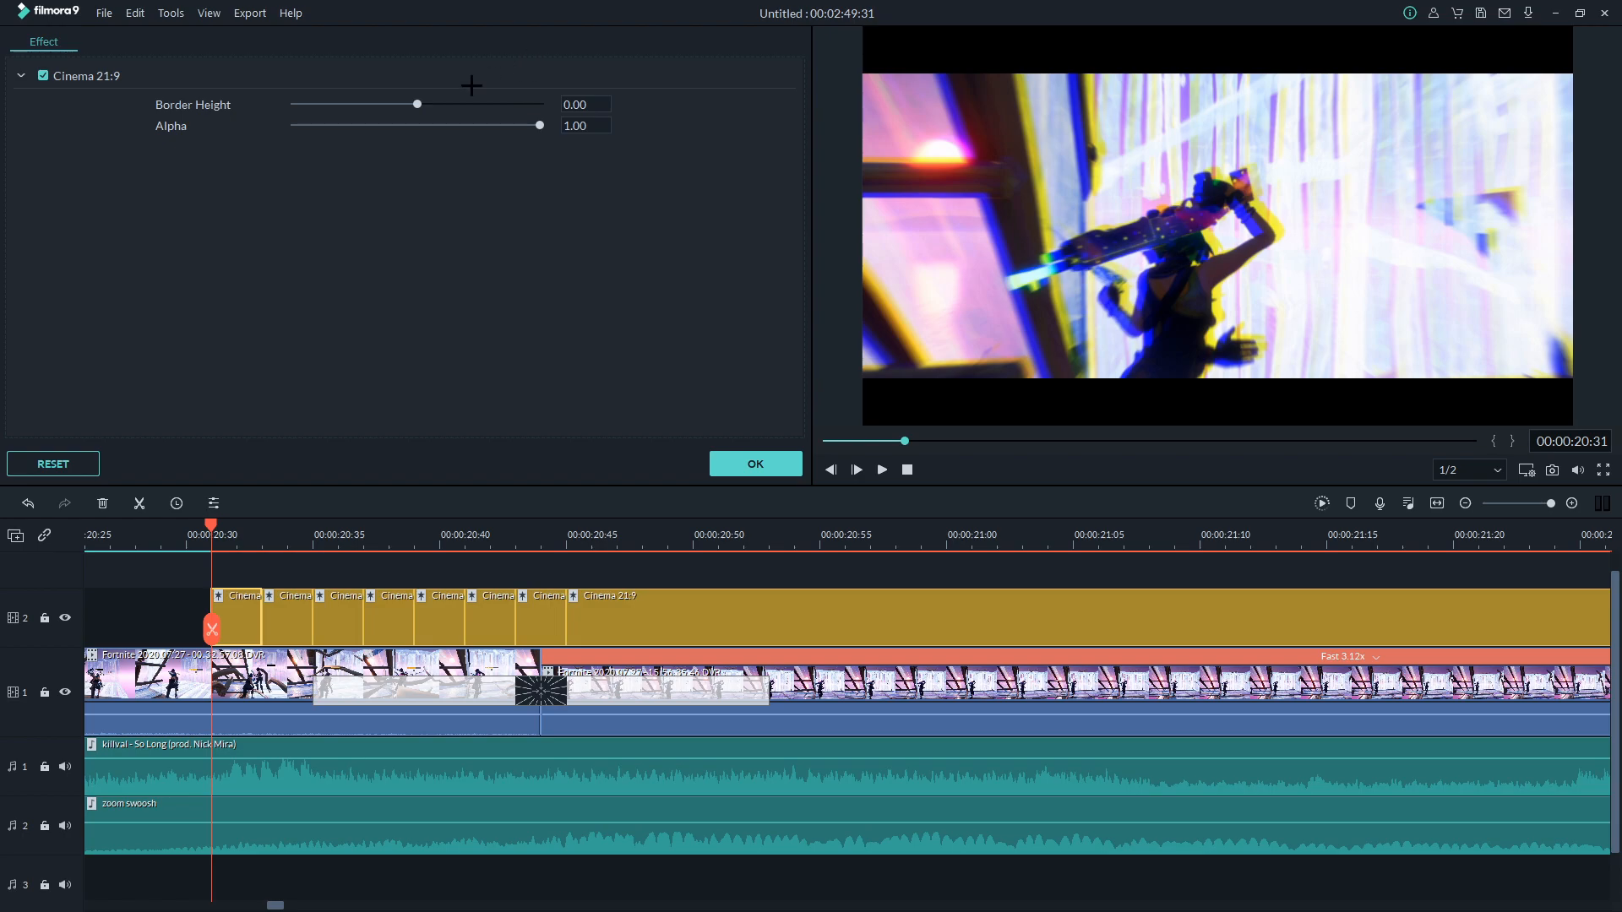
pyautogui.moveTo(416, 104); pyautogui.dragTo(306, 141)
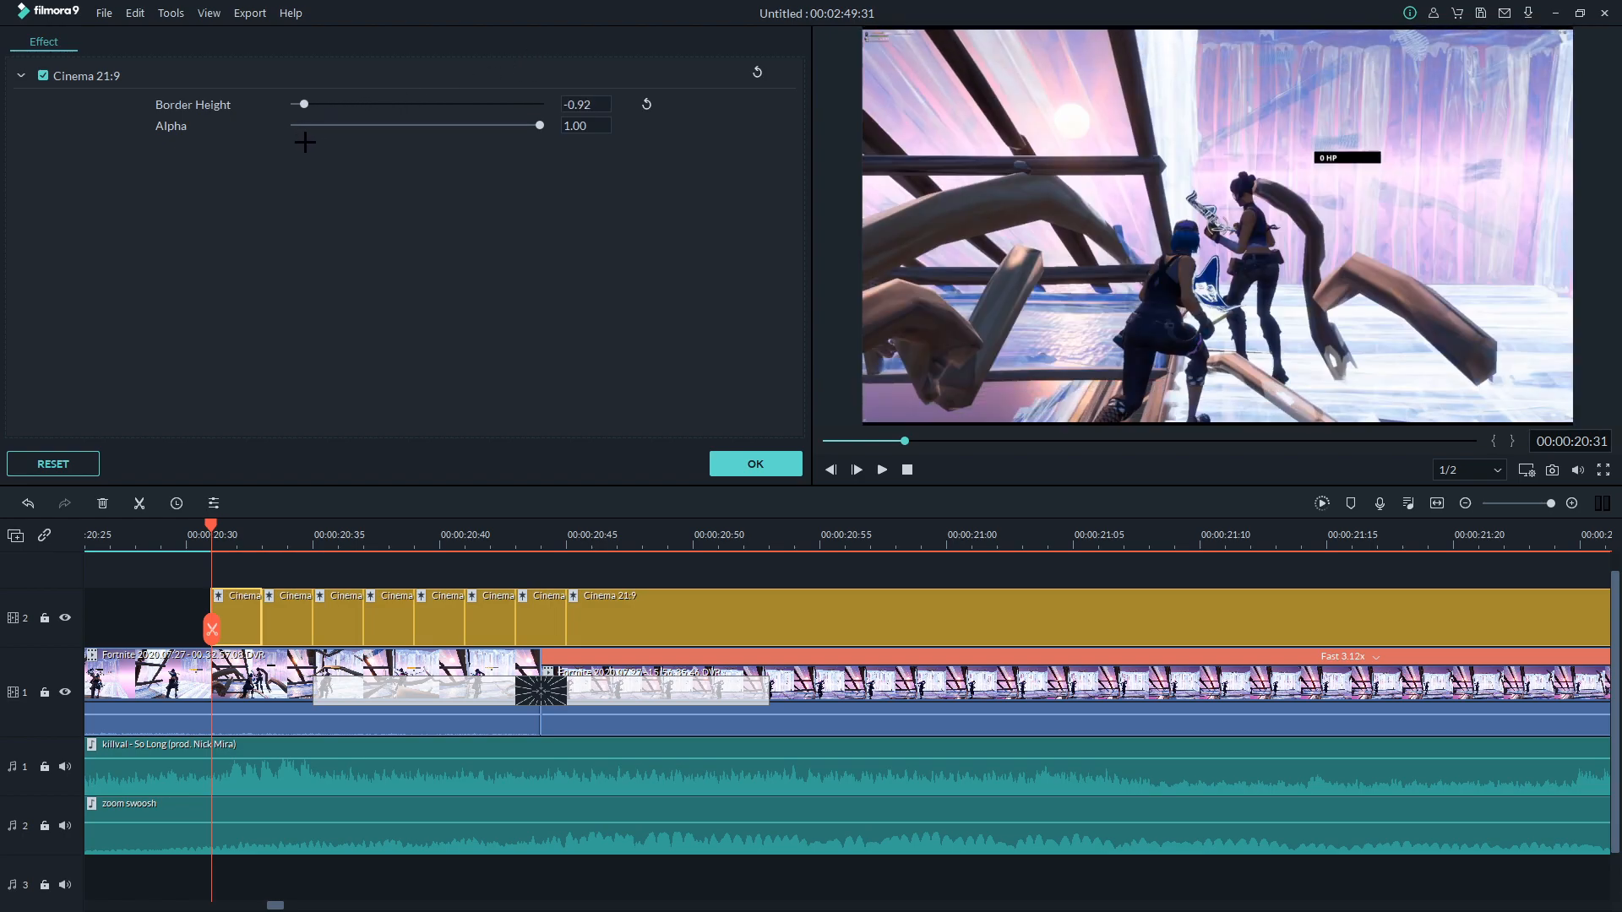
# Set the second Cinema 21:9 piece's border height slightly above the first's, and the third piece's to about -0.70.
pyautogui.click(290, 622)
pyautogui.click(309, 105)
pyautogui.moveTo(311, 112); pyautogui.dragTo(319, 111)
pyautogui.click(356, 615)
pyautogui.moveTo(416, 104); pyautogui.dragTo(332, 114)
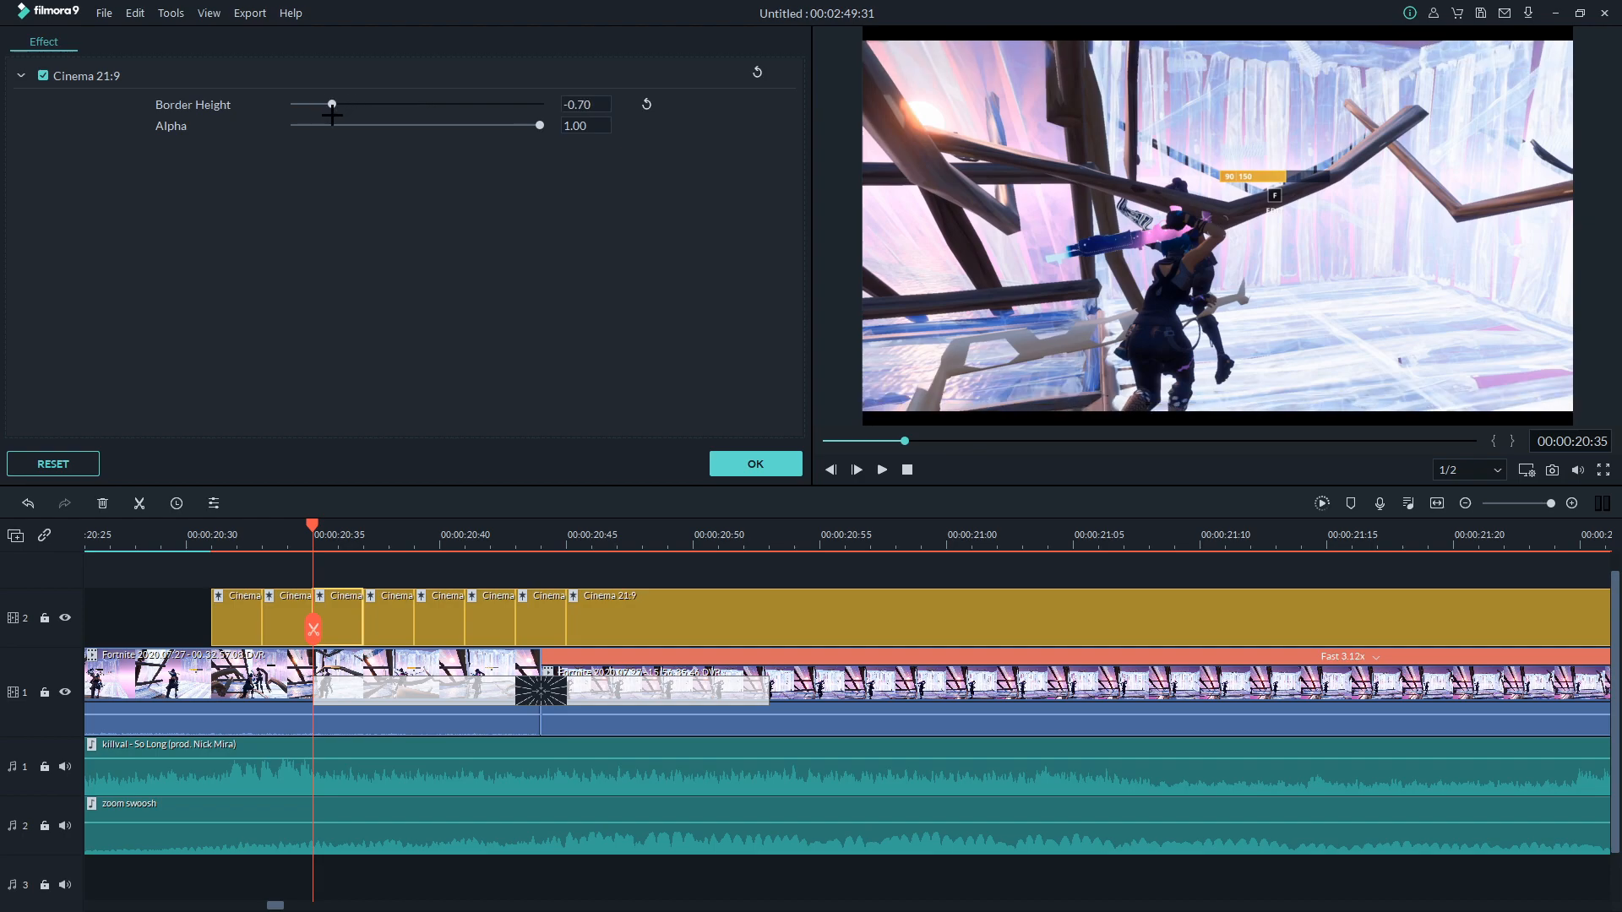
pyautogui.moveTo(332, 116); pyautogui.dragTo(331, 115)
# Increase the border height progressively across the fourth to seventh Cinema 21:9 pieces so the black bars grow towards the last piece.
pyautogui.click(389, 619)
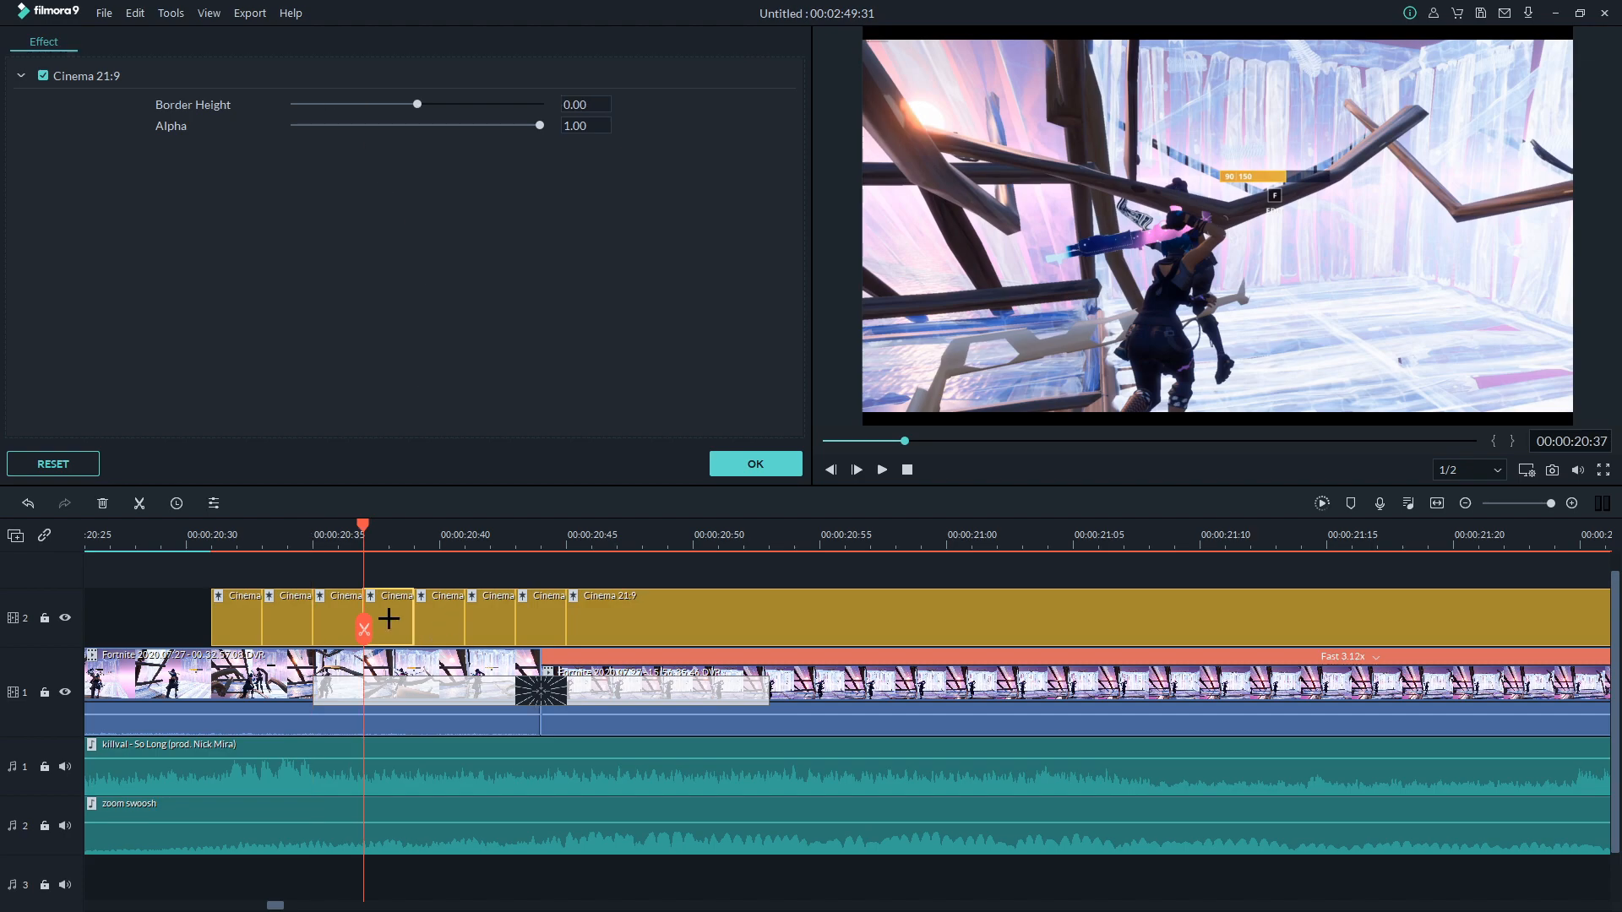
pyautogui.moveTo(377, 104); pyautogui.dragTo(354, 129)
pyautogui.doubleClick(424, 610)
pyautogui.doubleClick(507, 615)
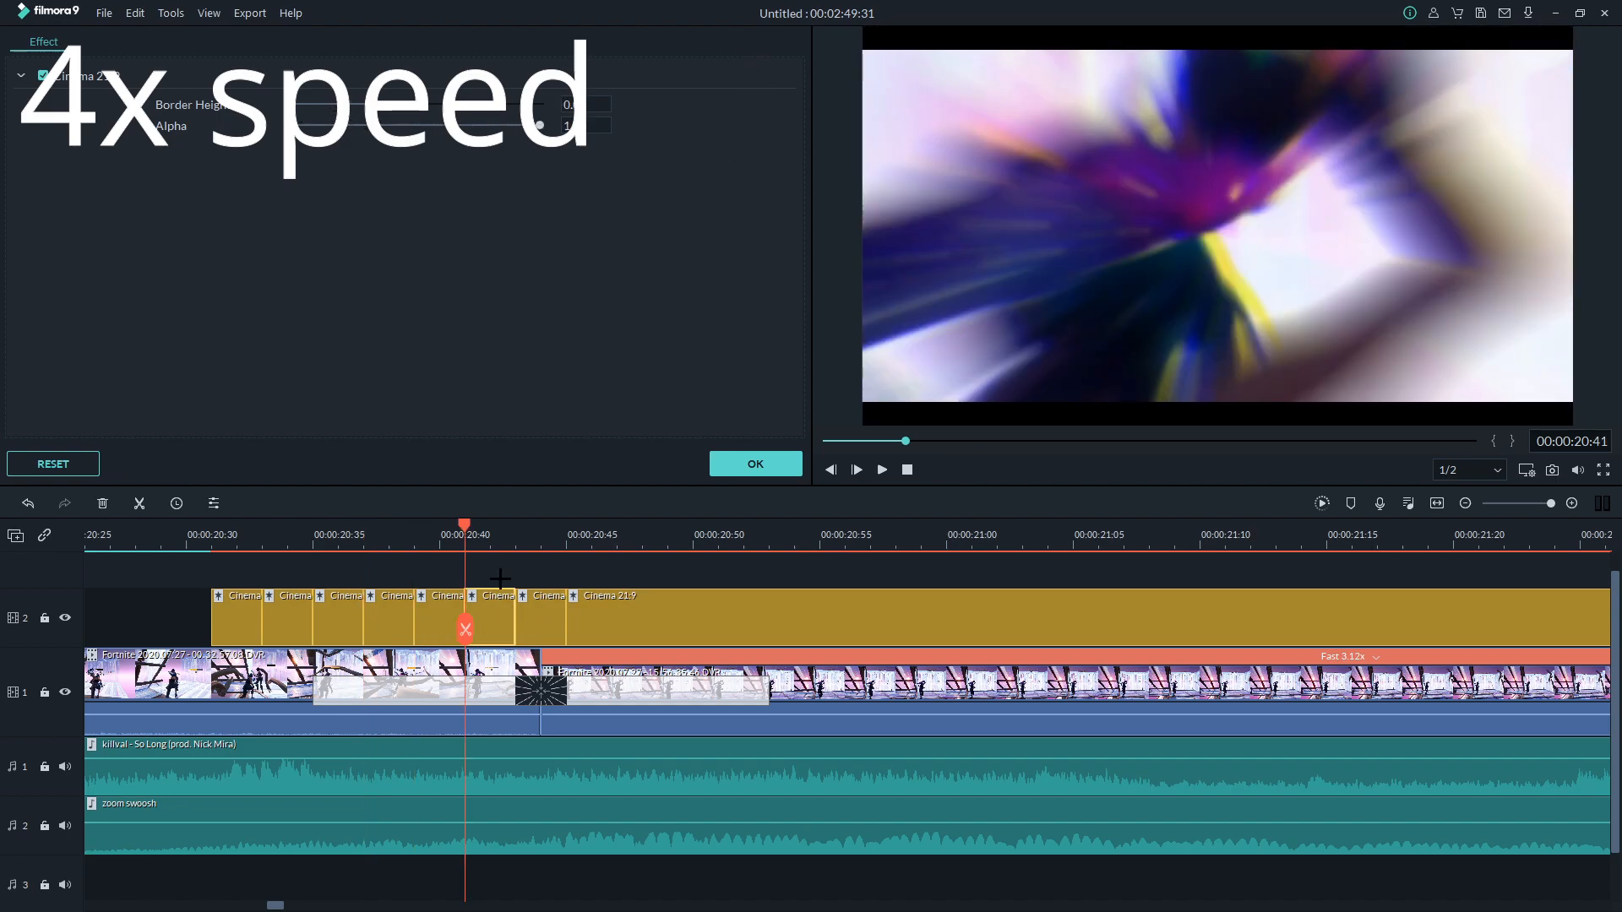
pyautogui.doubleClick(524, 615)
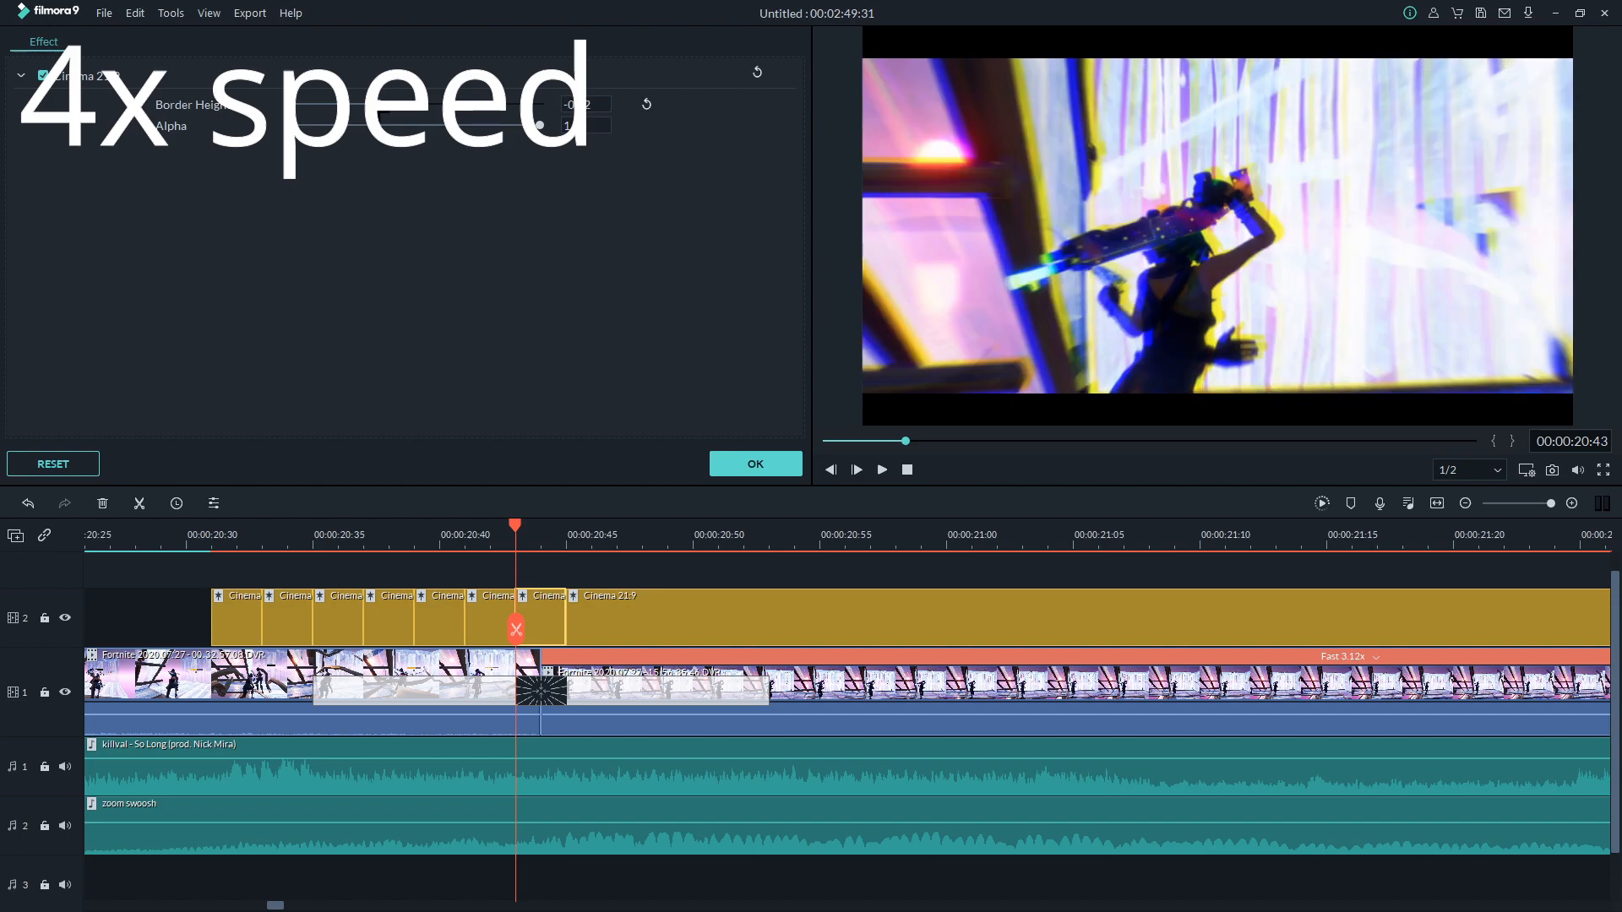
# Split the end of the Cinema 21:9 effect every two frames from 00:00:22:00 to 00:00:22:12.
pyautogui.click(188, 538)
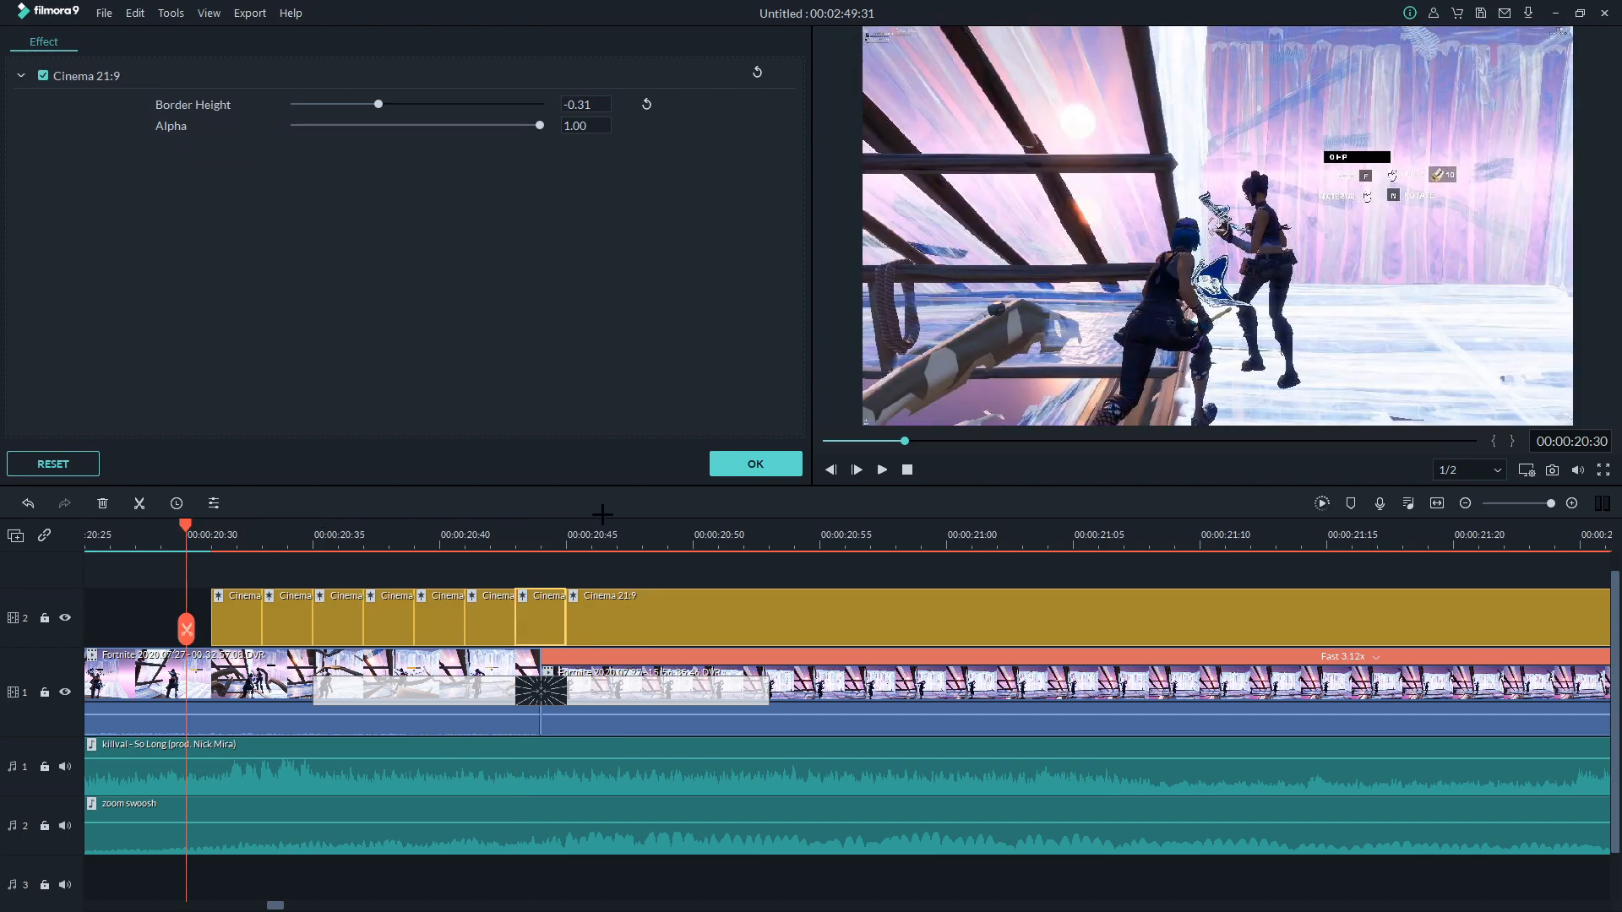
pyautogui.moveTo(1189, 530); pyautogui.dragTo(1276, 676)
pyautogui.click(139, 504)
pyautogui.moveTo(1275, 525); pyautogui.dragTo(1225, 525)
pyautogui.click(139, 503)
pyautogui.click(139, 503)
pyautogui.moveTo(1225, 525); pyautogui.dragTo(1124, 526)
pyautogui.click(140, 503)
# Lower the border height progressively across the seven closing Cinema 21:9 pieces, starting at about -0.31, so the bars retract.
pyautogui.moveTo(390, 104); pyautogui.dragTo(379, 104)
pyautogui.click(856, 469)
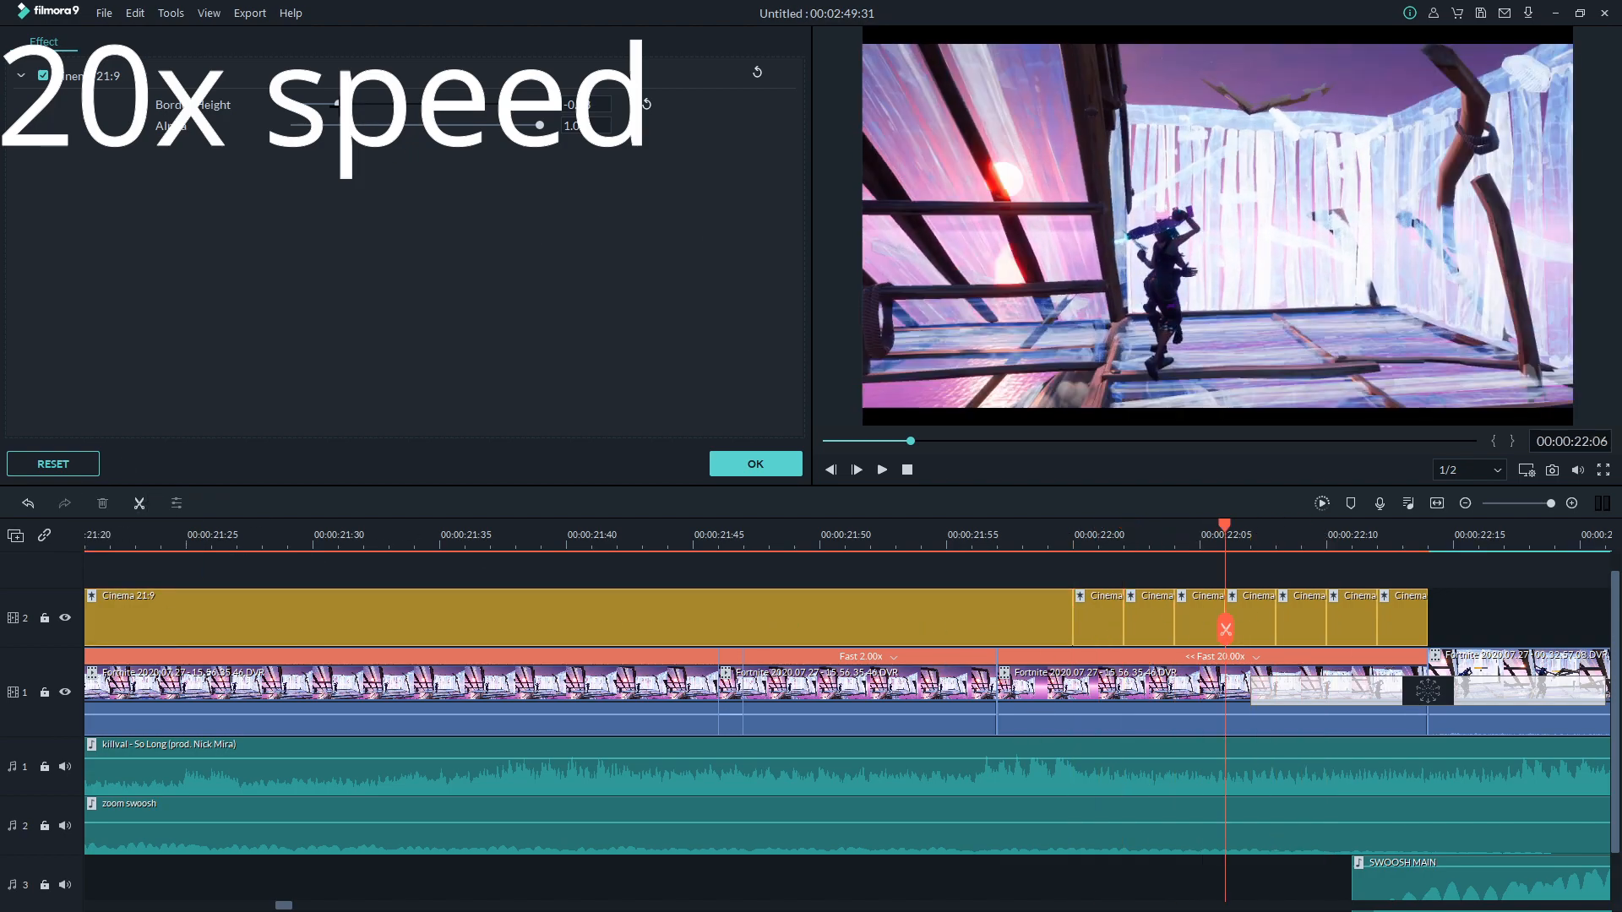
# Play back the edited montage from the first clip through the replay to review the cinematic bars, transitions and sounds.
pyautogui.scroll(-5, 1192, 530)
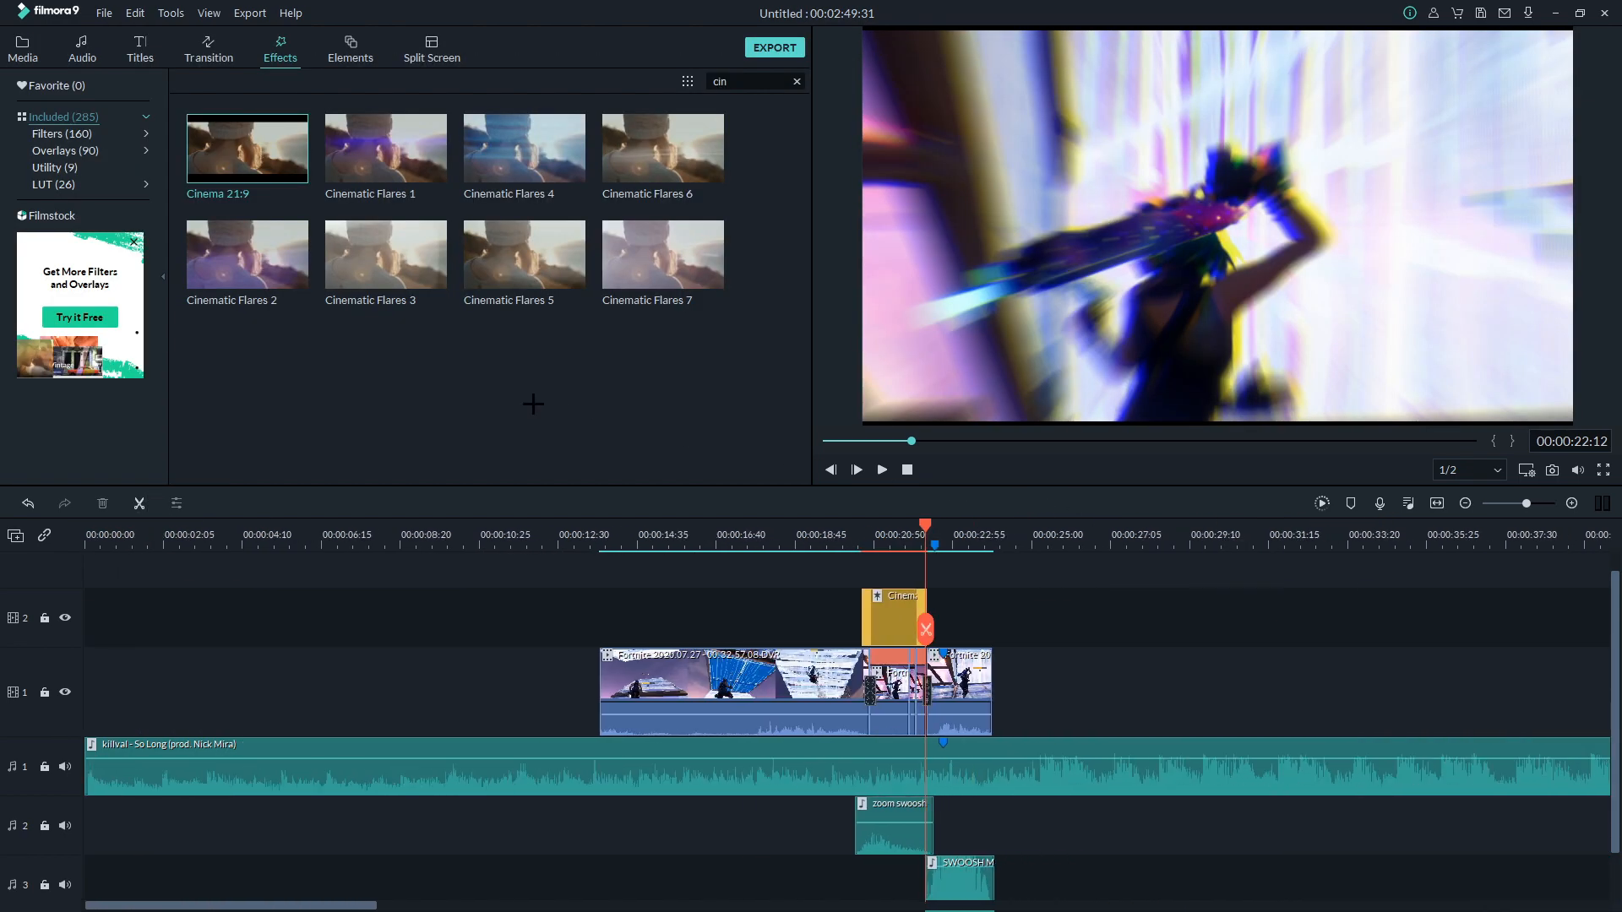
pyautogui.click(104, 12)
pyautogui.click(188, 212)
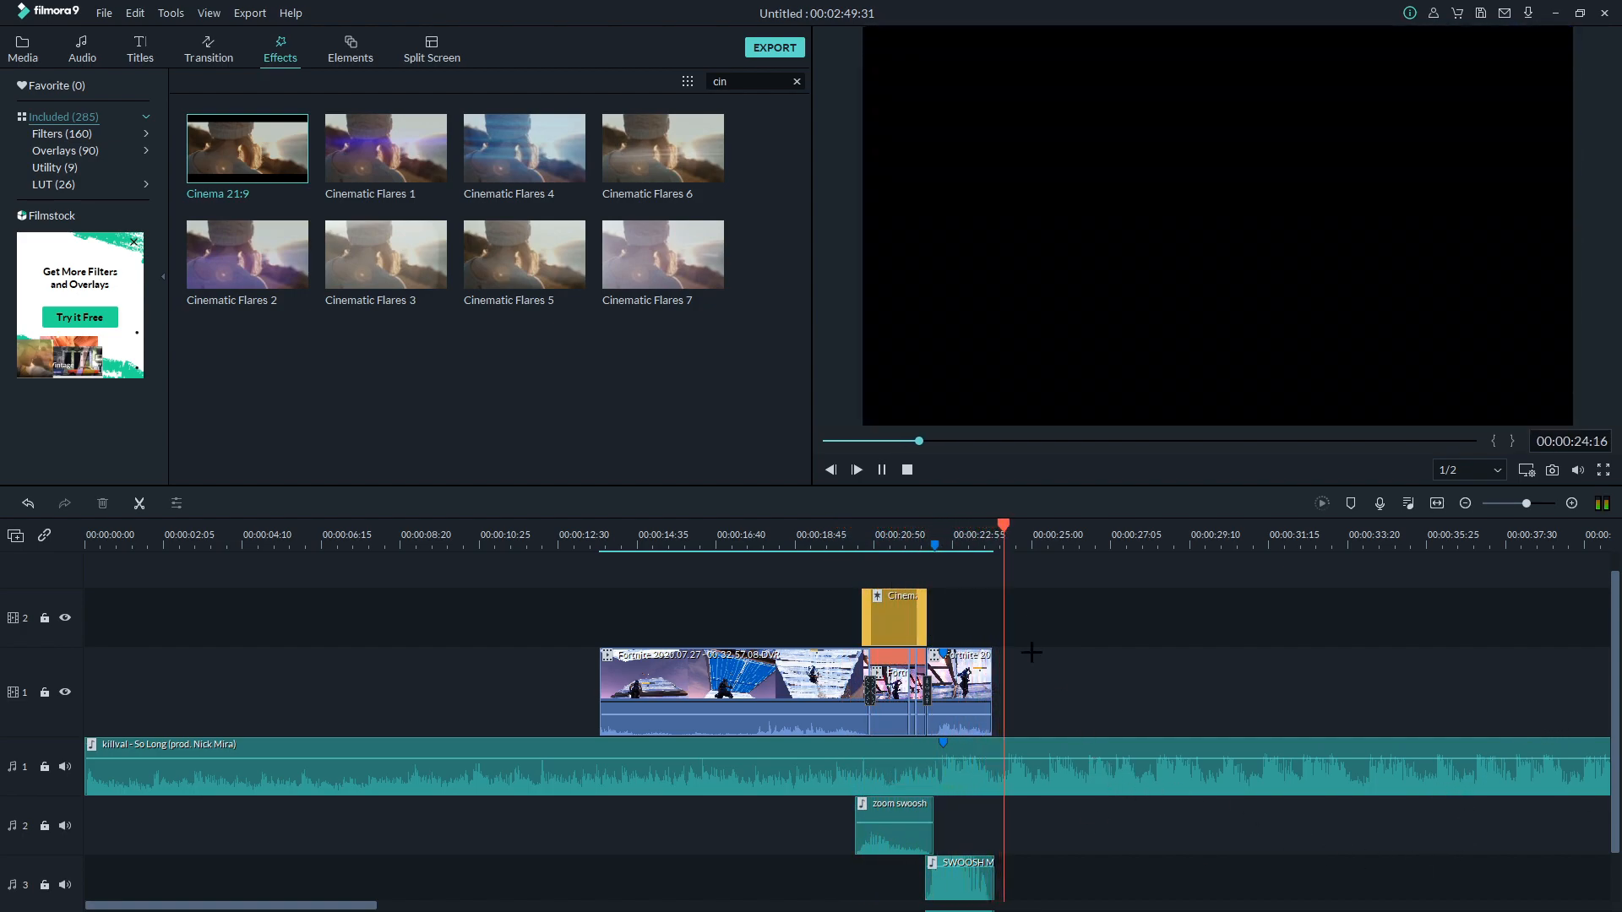
pyautogui.click(588, 539)
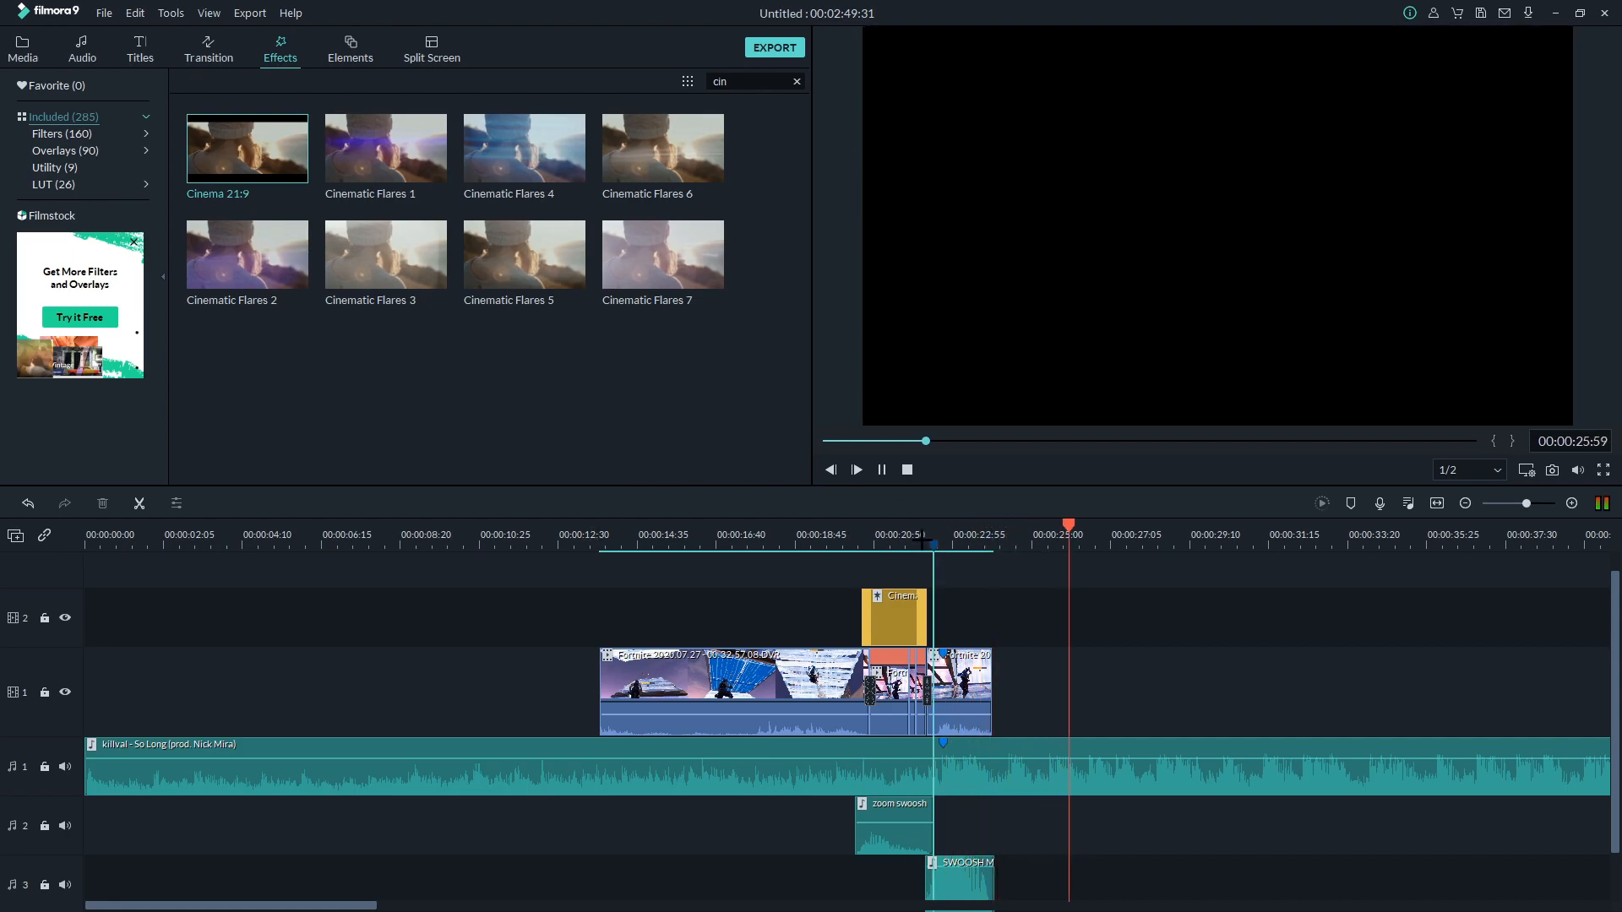
pyautogui.click(722, 541)
pyautogui.scroll(-1, 844, 538)
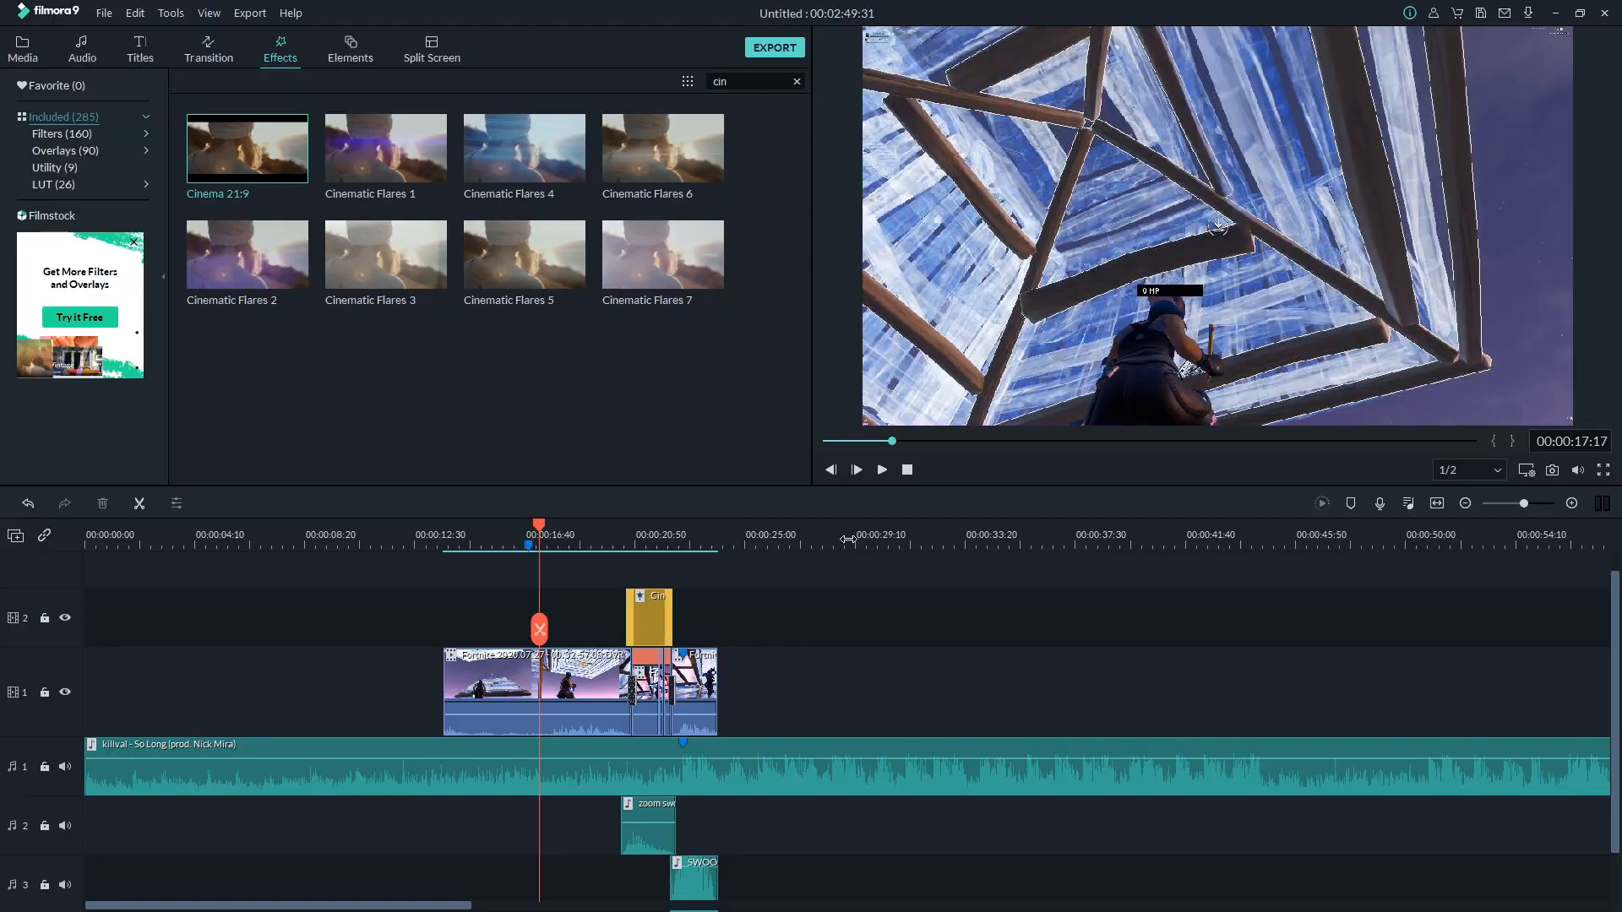
pyautogui.scroll(-1, 848, 539)
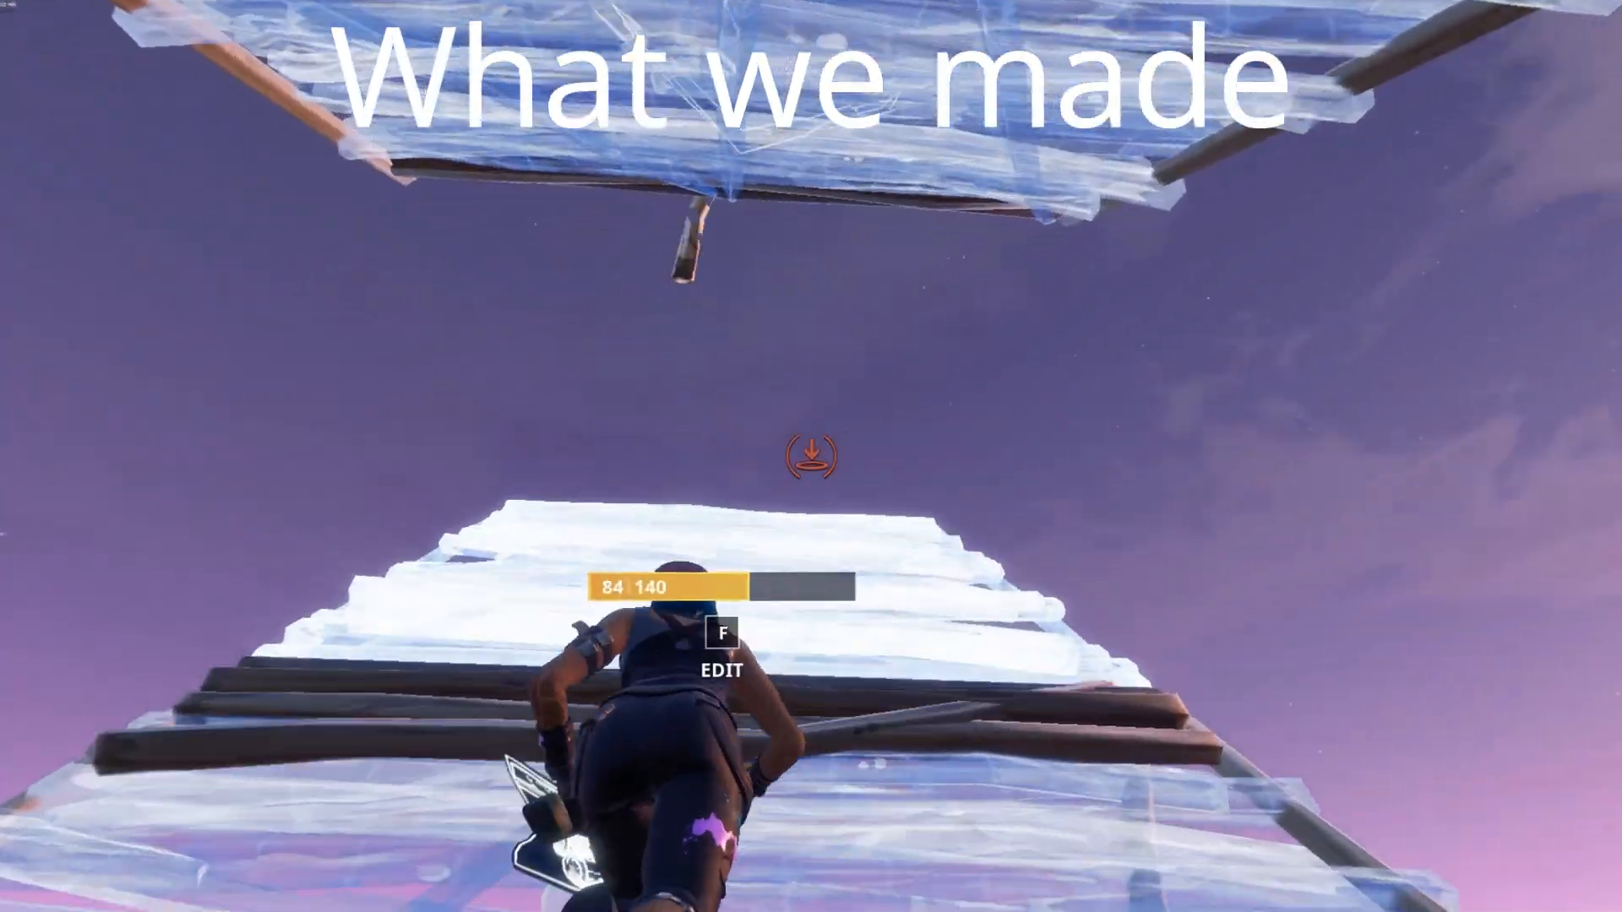